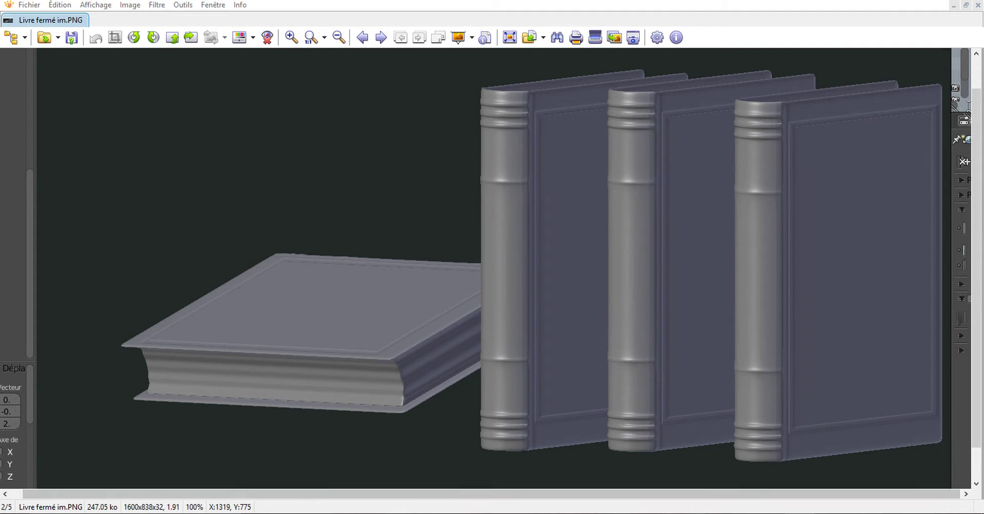
Bring up the Slic3r window with its empty build plate, and switch from it to Blender.
mouse_move(798, 513)
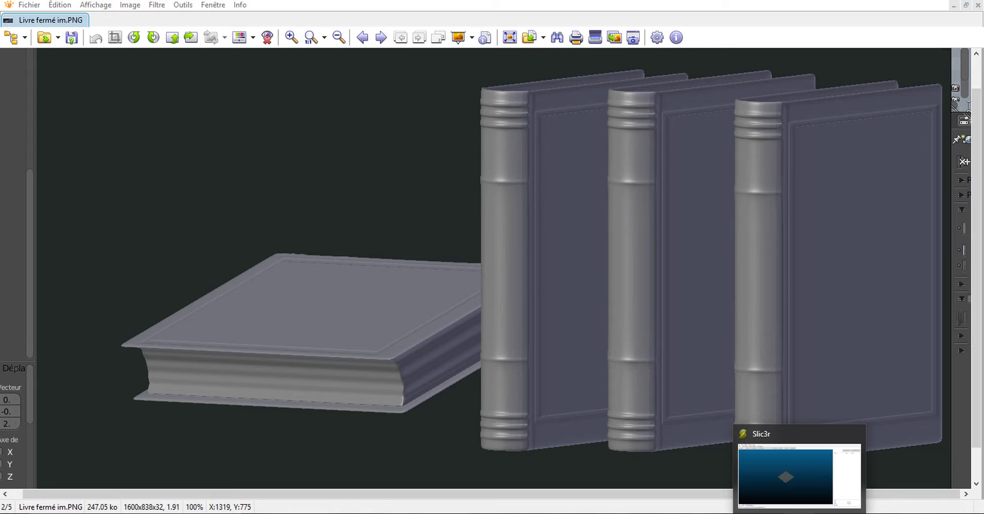
left_click(786, 476)
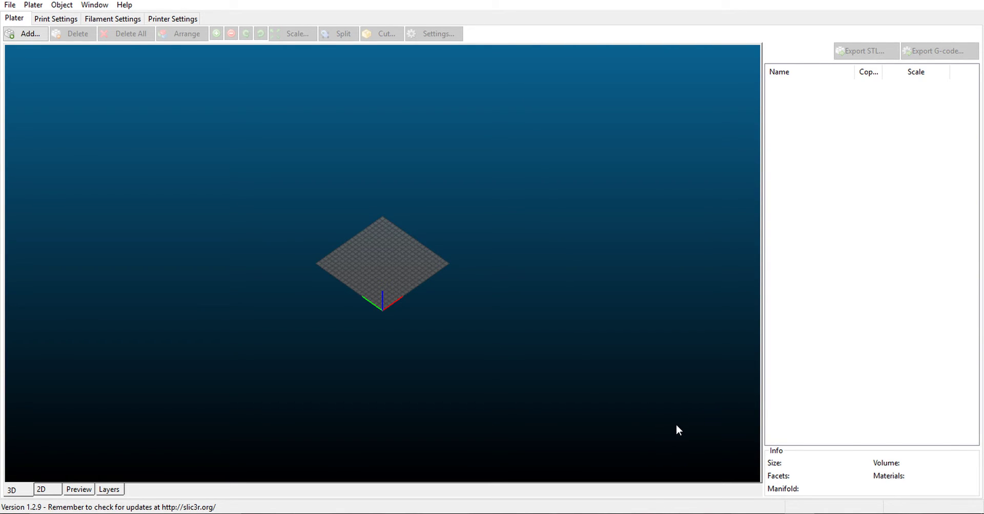
mouse_move(768, 513)
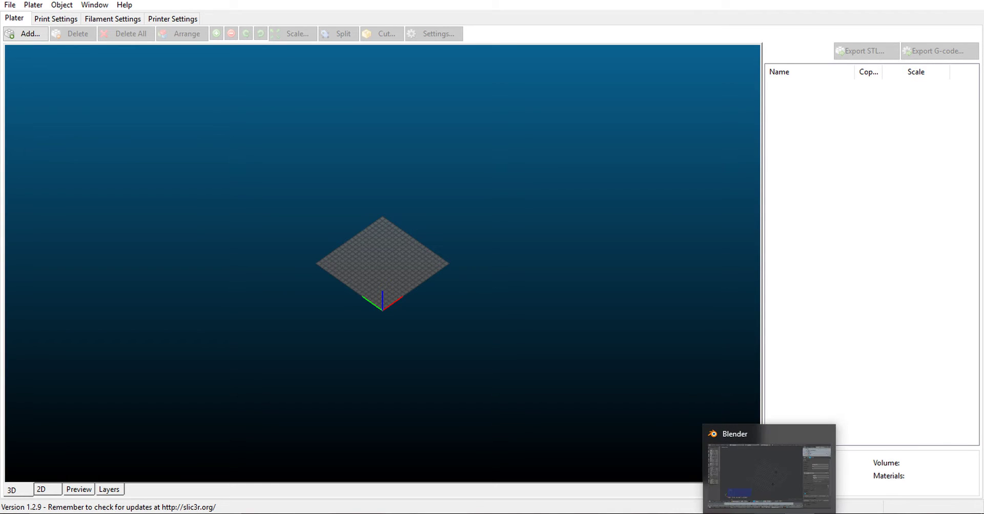
left_click(768, 477)
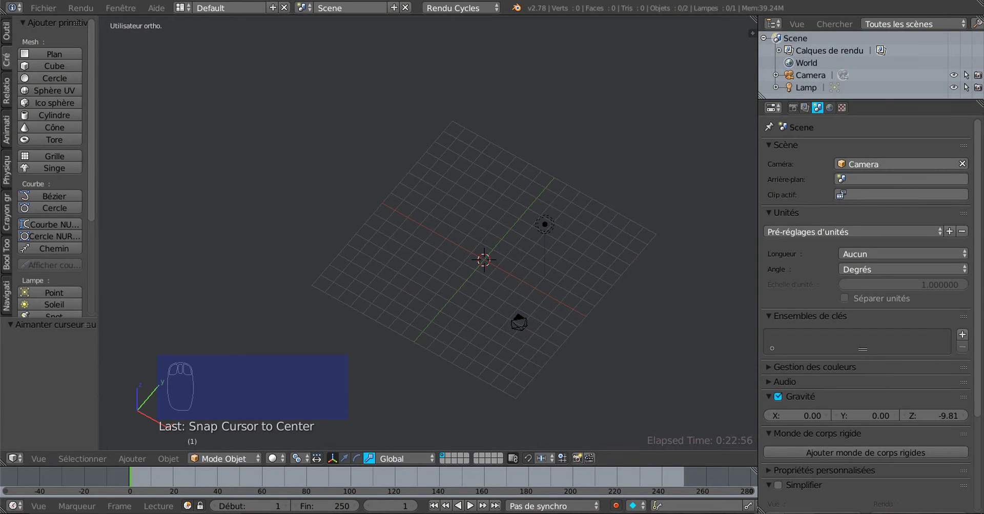
Close the XnView window that holds the reference image of the books.
right_click(768, 513)
left_click(768, 513)
left_click(768, 513)
right_click(648, 513)
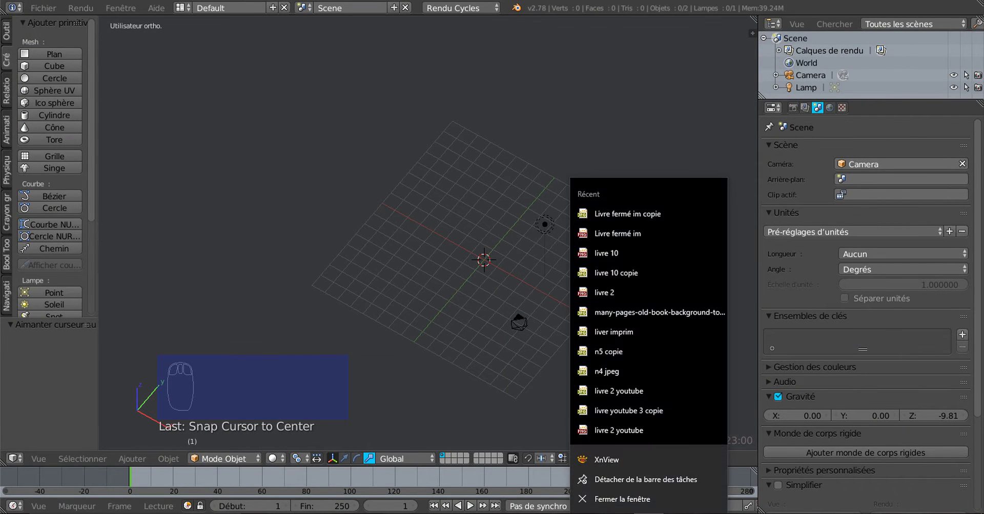
left_click(630, 499)
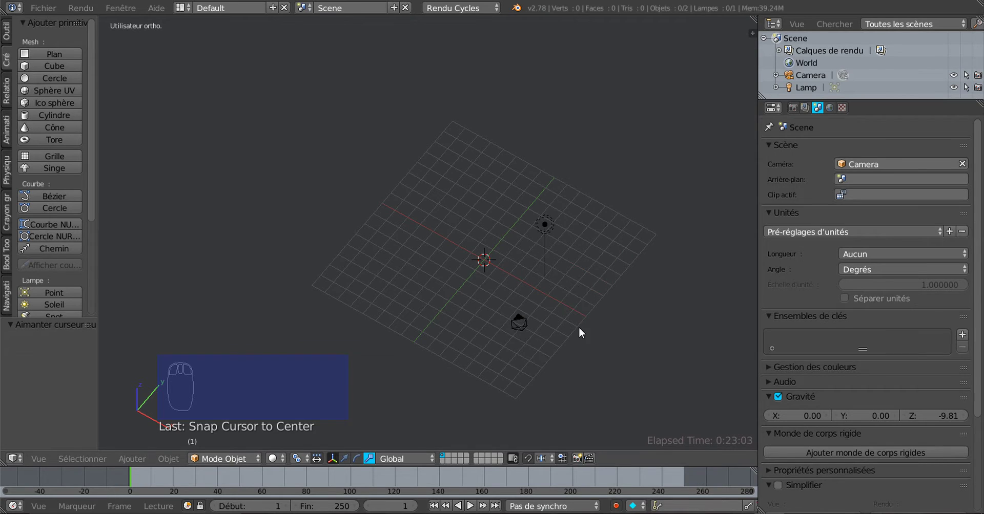
Delete the camera and the lamp from the scene.
middle_click_drag(659, 333, 608, 319)
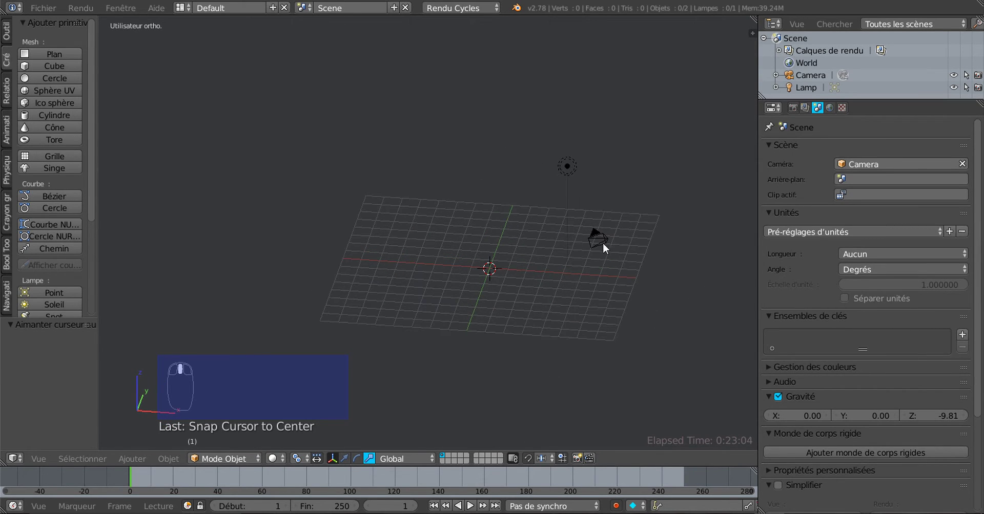
right_click(590, 232)
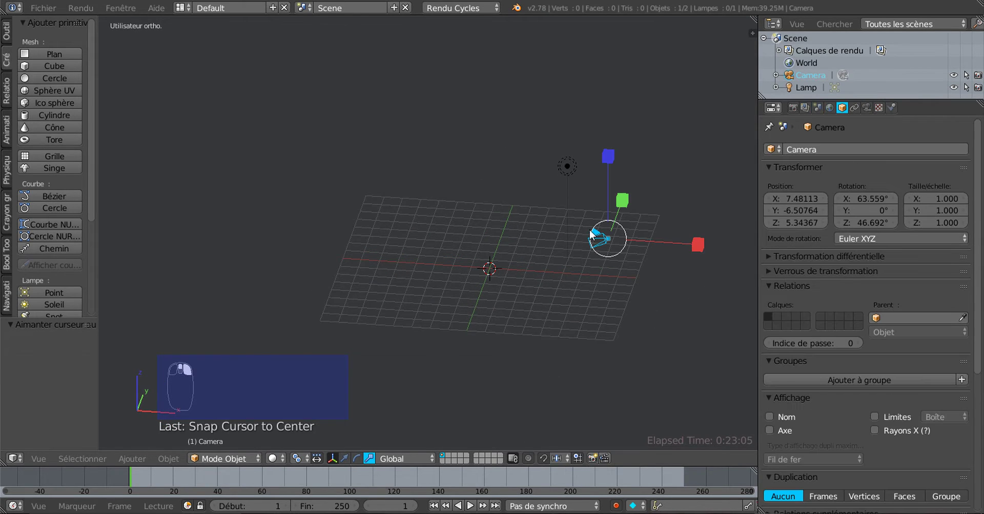
right_click(558, 163, "shift")
key("x")
left_click(514, 268)
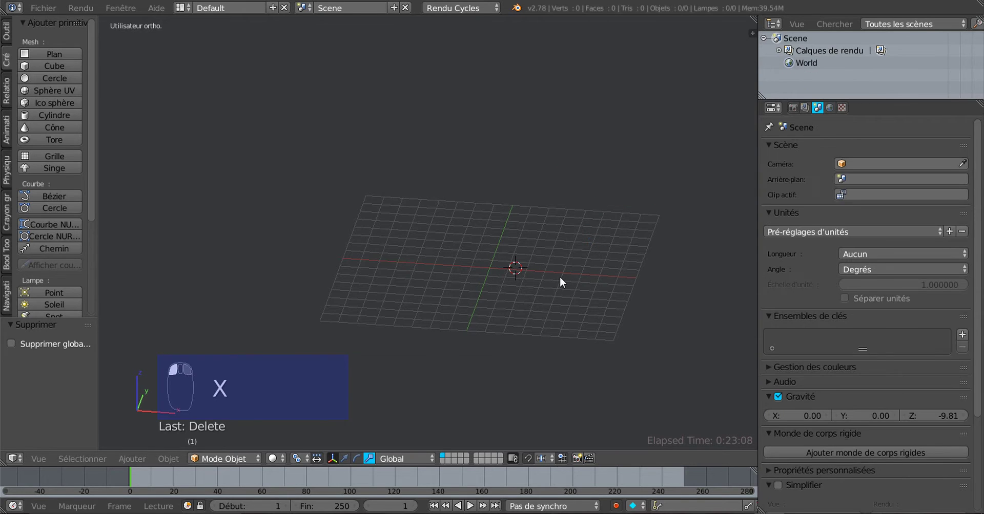
Snap the 3D cursor back to the centre of the grid.
key("shift+s")
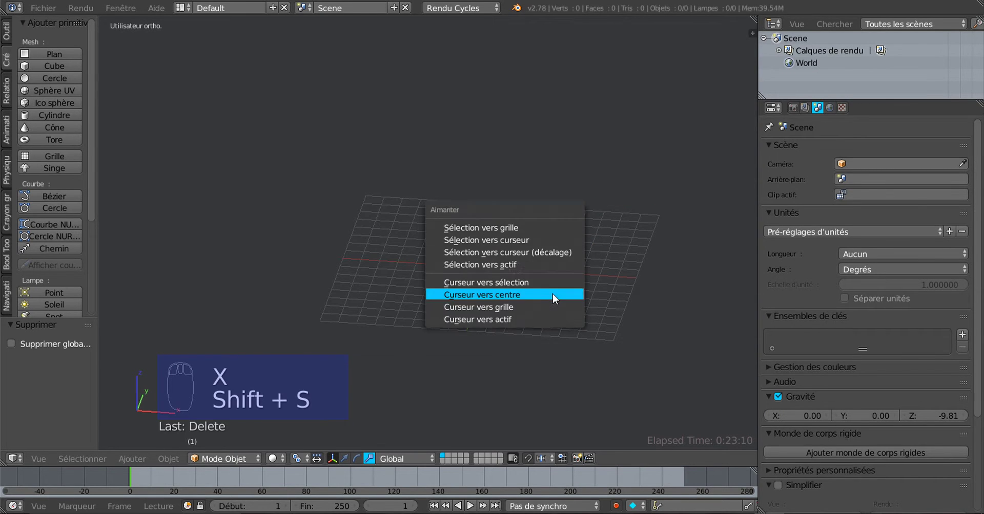
left_click(508, 294)
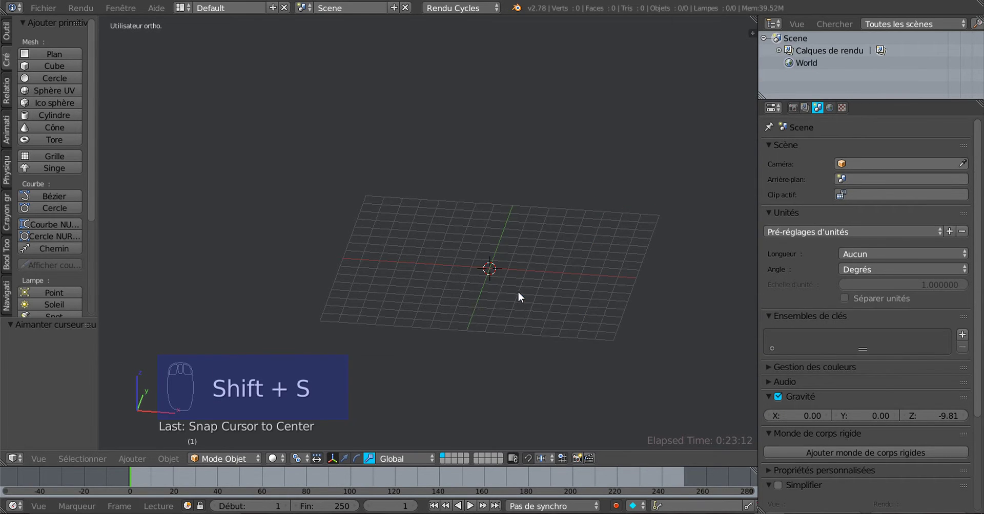
scroll(518, 292, "down", 2)
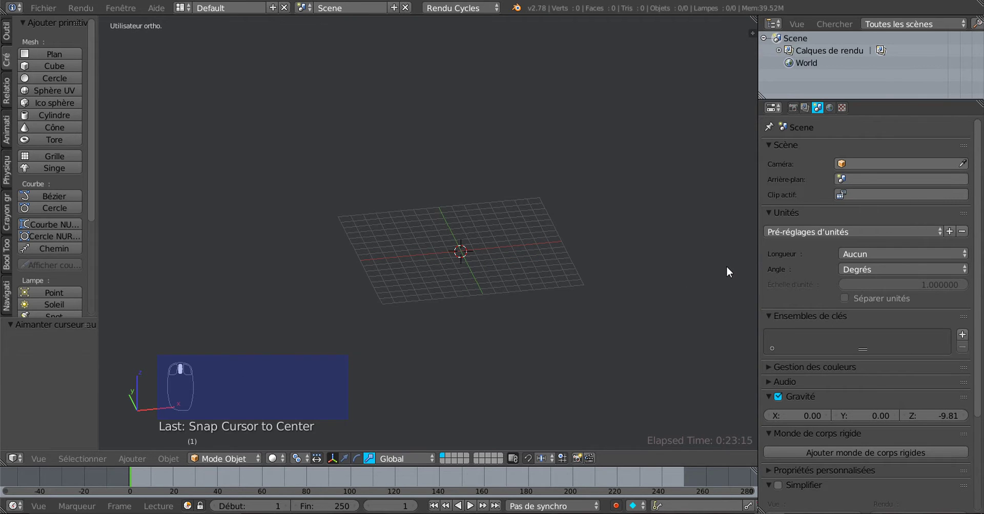
Restart the Screencast Keys display, and hide the properties sidebar while widening the 3D view.
key("n")
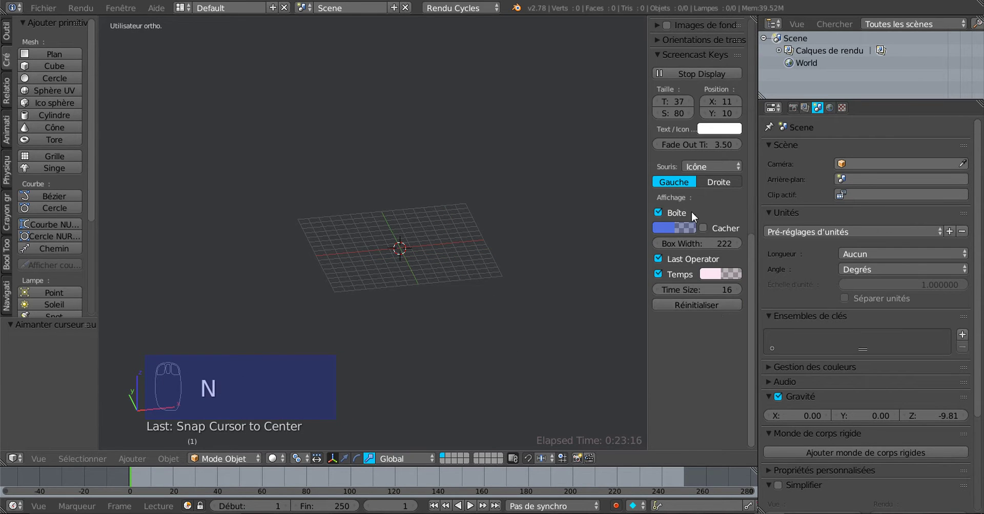
scroll(698, 184, "up", 2)
left_click(692, 122)
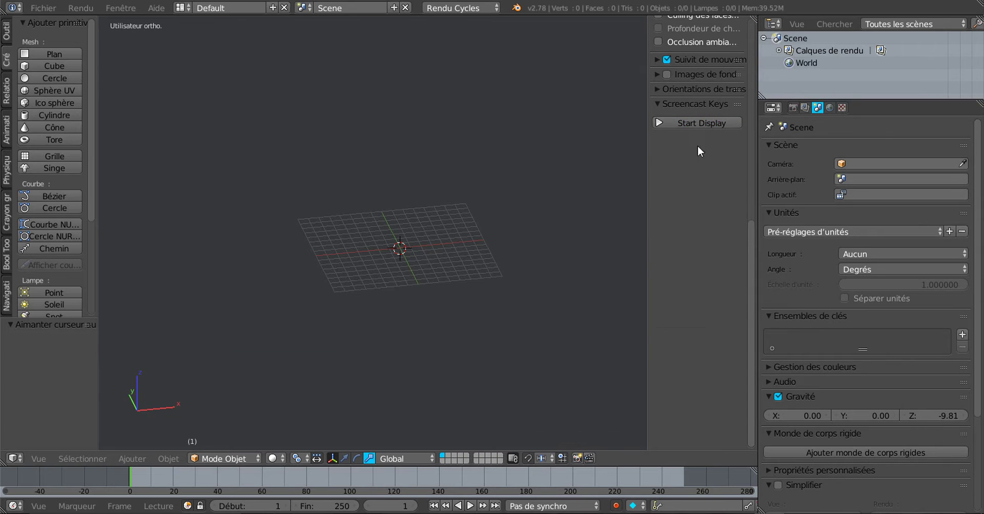
left_click(670, 124)
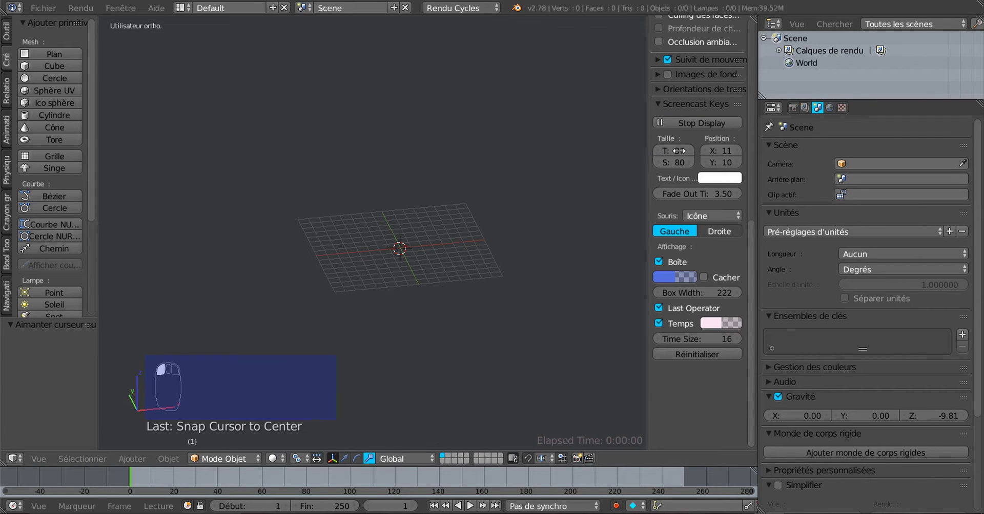
left_click_drag(647, 152, 891, 154)
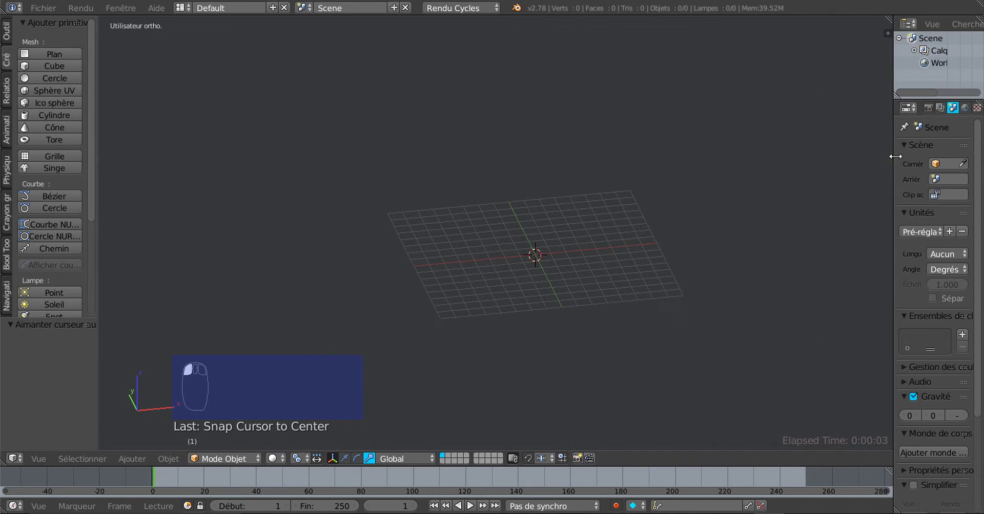
Add a mesh circle with 32 vertices and radius 1 at the origin in the top orthographic view.
middle_click_drag(675, 272, 624, 279)
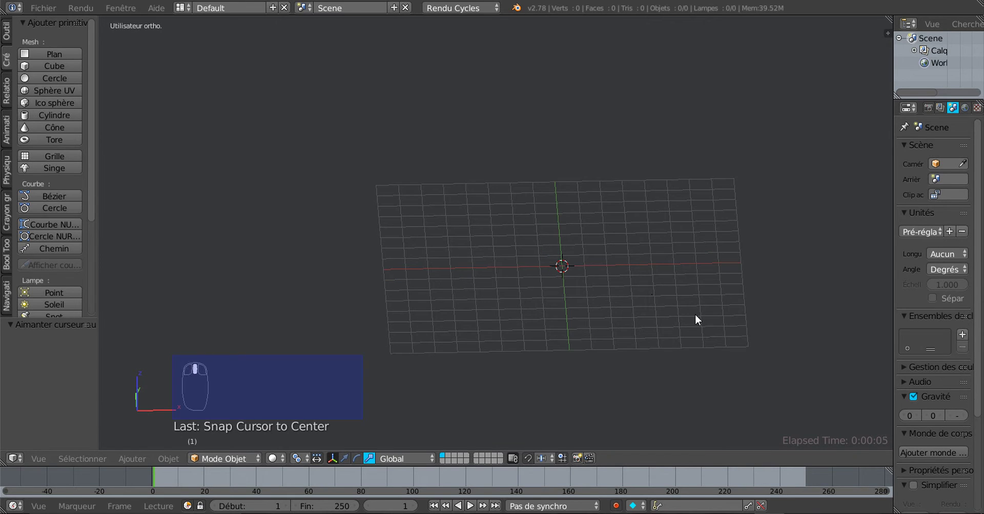
key("KP_7")
middle_click_drag(671, 283, 601, 332, "shift")
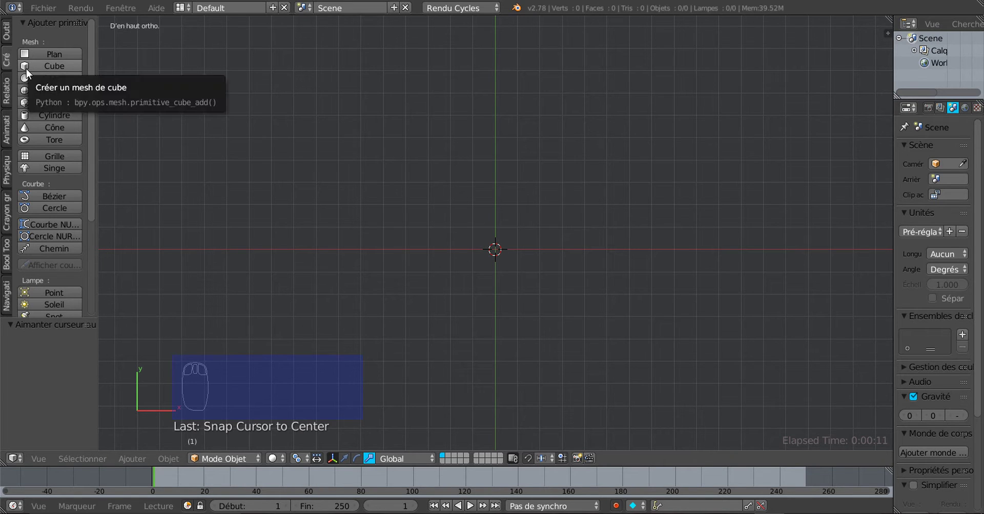
left_click(40, 80)
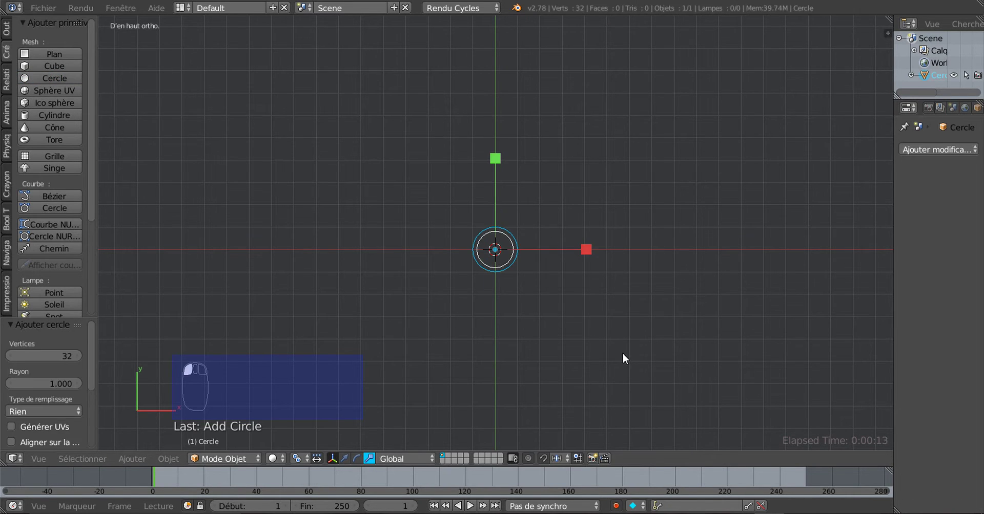
Put the circle into Edit Mode with vertex selection active.
scroll(623, 354, "up", 1, "shift")
scroll(622, 352, "up", 4)
scroll(614, 287, "down", 5, "shift")
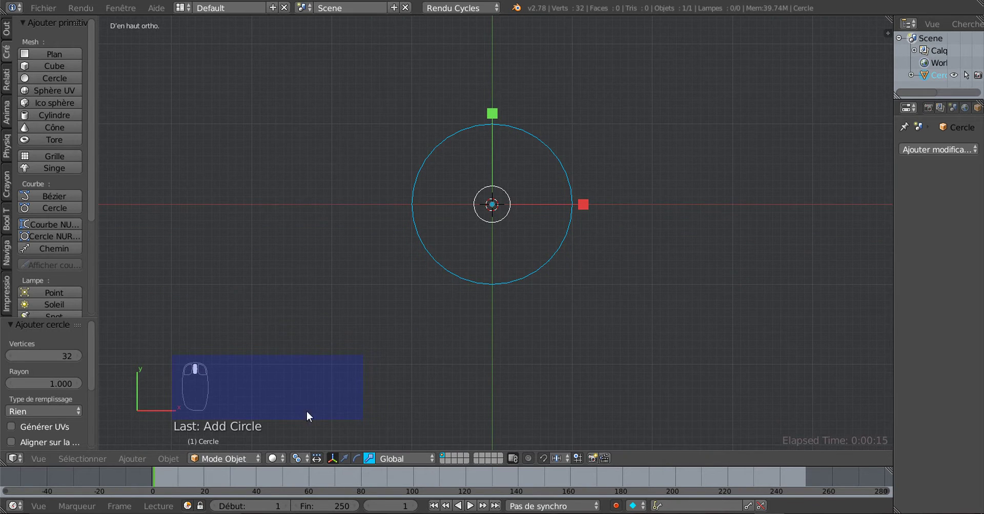
key("Tab")
scroll(497, 335, "up", 2)
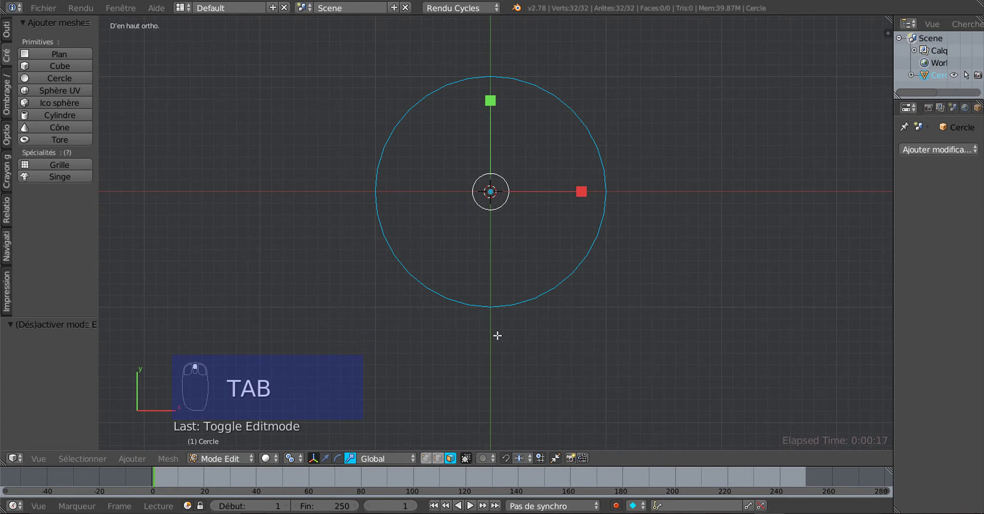
left_click(426, 458)
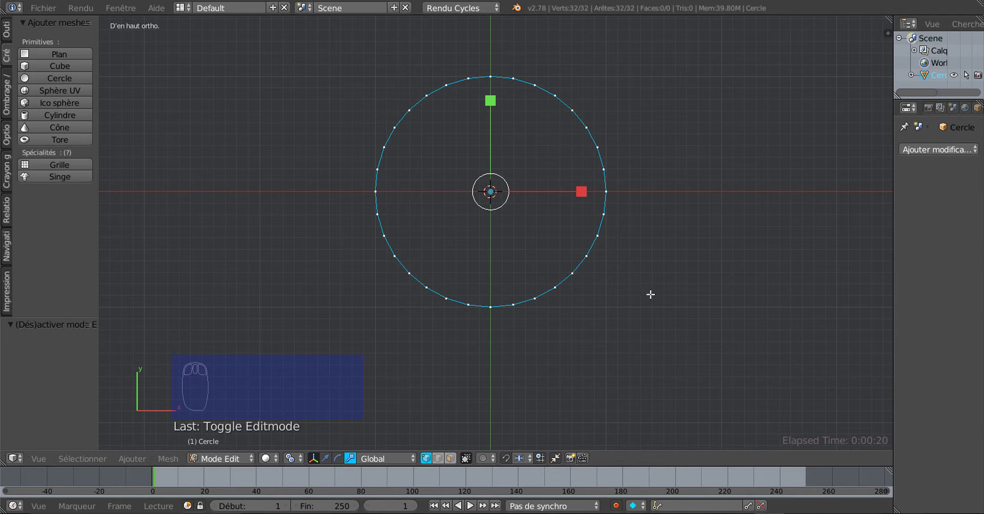
Delete the 19 vertices around the circle's +X side, including the one just past the Y axis at each end, leaving an open arc.
scroll(650, 294, "down", 1)
scroll(650, 292, "up", 1)
key("c")
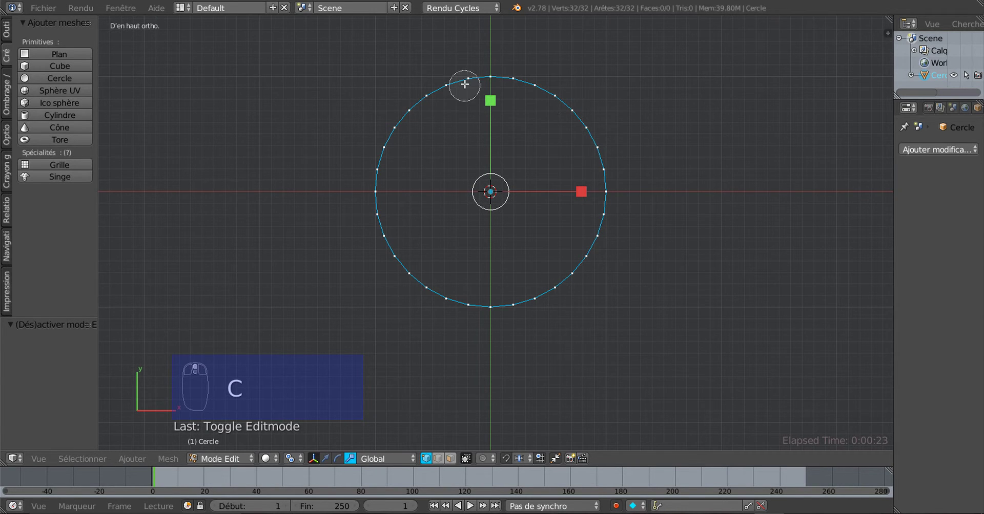
right_click(606, 96)
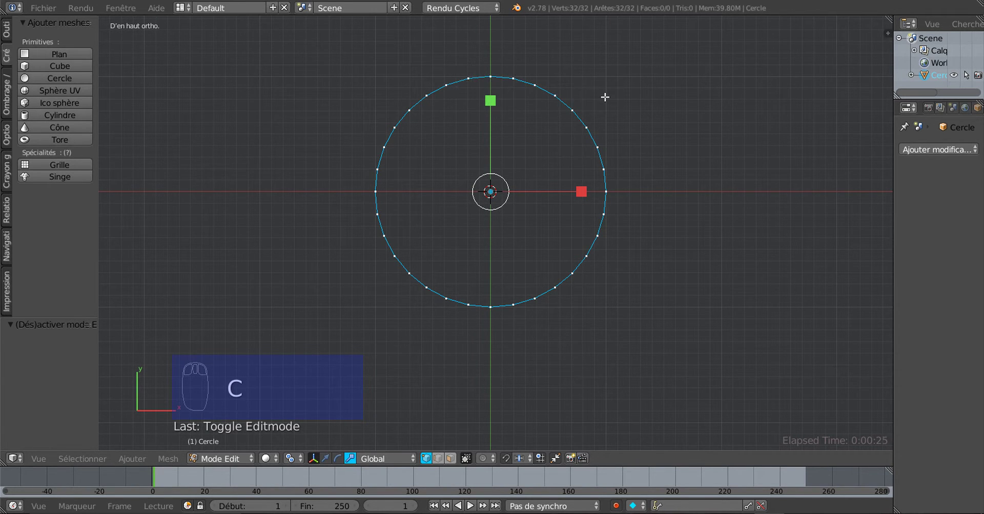
key("a")
key("c")
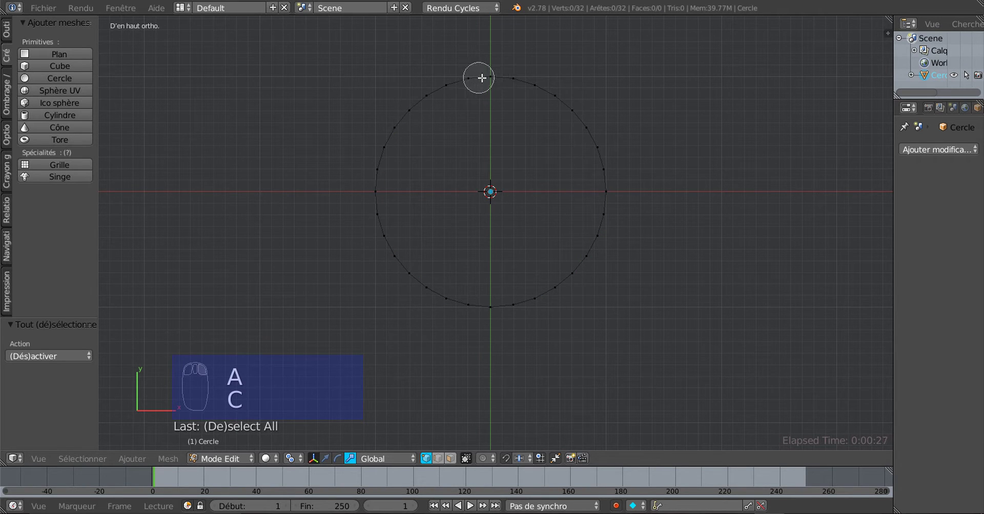
mouse_move(475, 84)
left_mouse_down()
mouse_move(593, 101)
mouse_move(612, 169)
mouse_move(589, 176)
mouse_move(541, 296)
mouse_move(478, 309)
left_mouse_up()
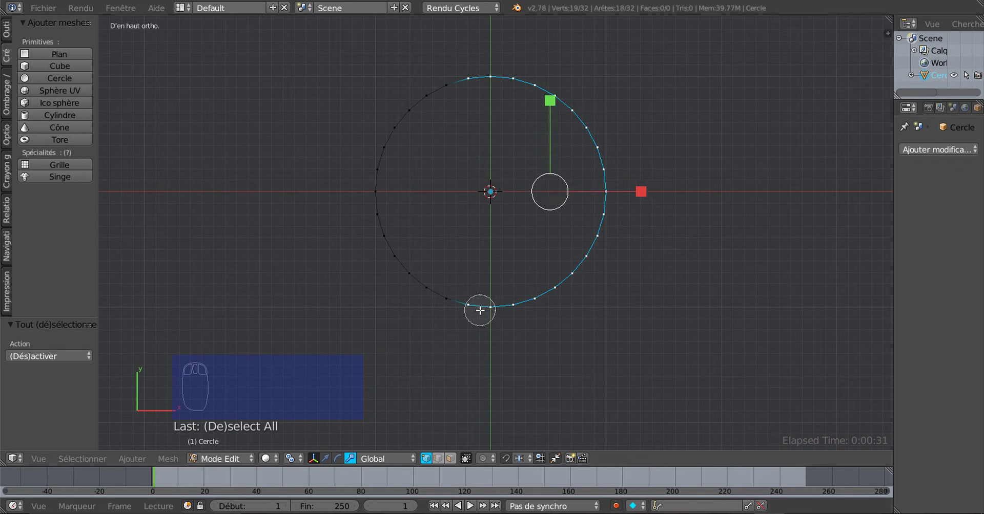
right_click(452, 121)
scroll(458, 89, "up", 1)
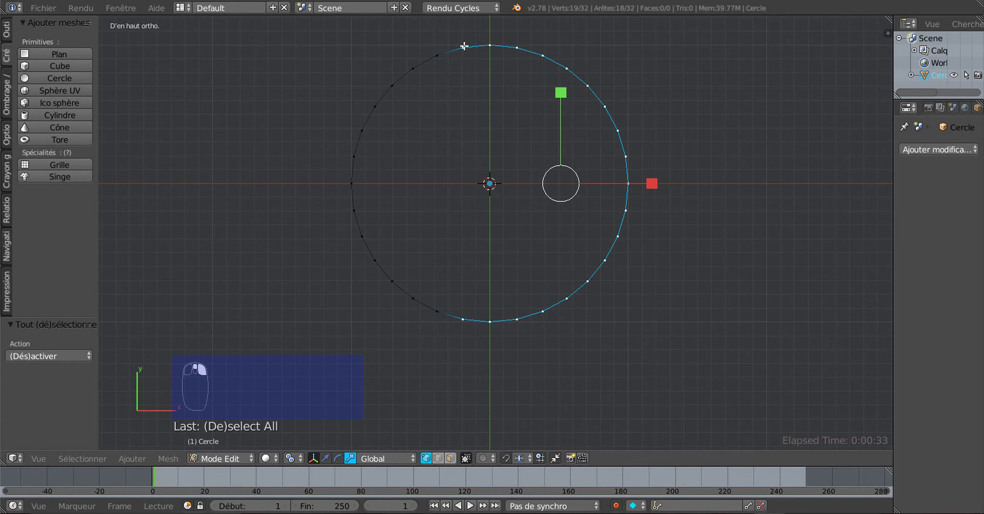
scroll(519, 137, "down", 1)
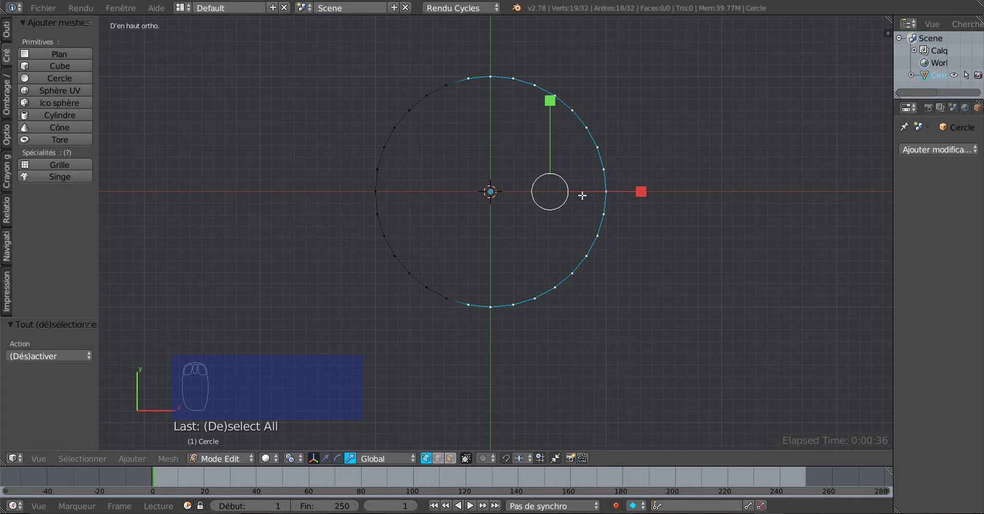
key("x")
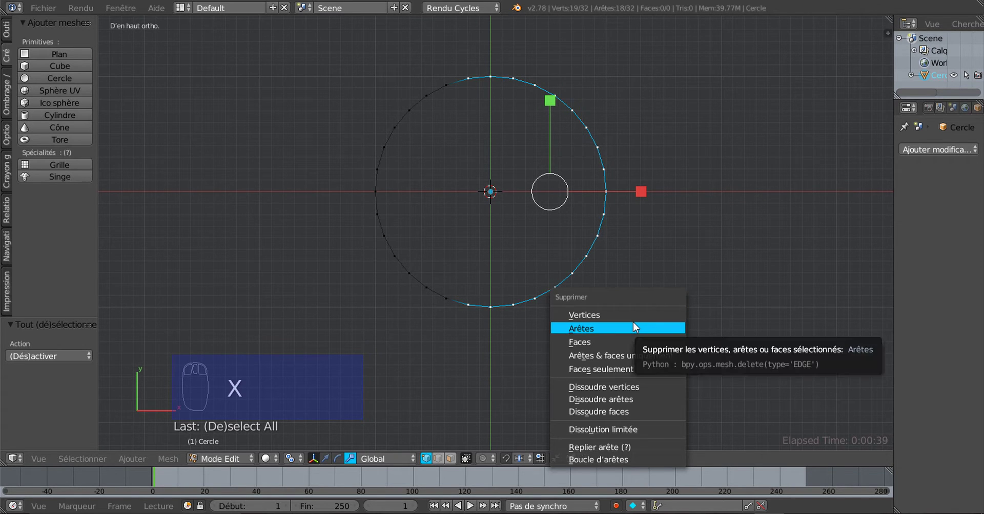
left_click(632, 314)
scroll(628, 310, "down", 1)
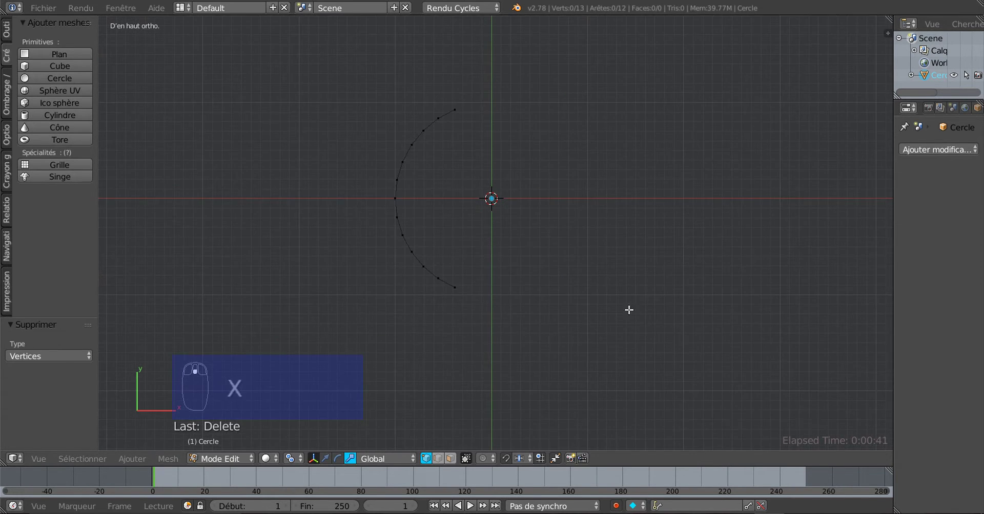
Extrude the whole arc about 4.7 units along the positive X axis into a curved strip.
key("a")
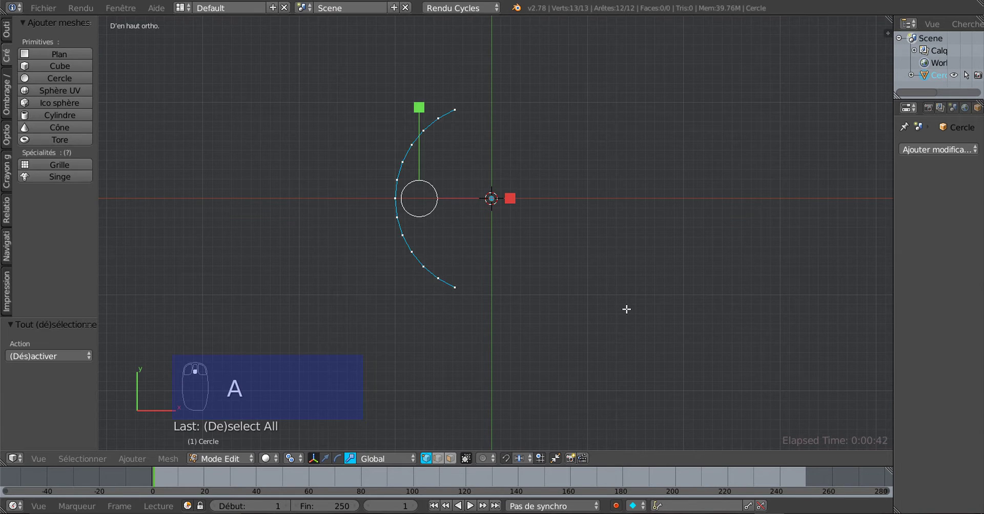
left_click(326, 458)
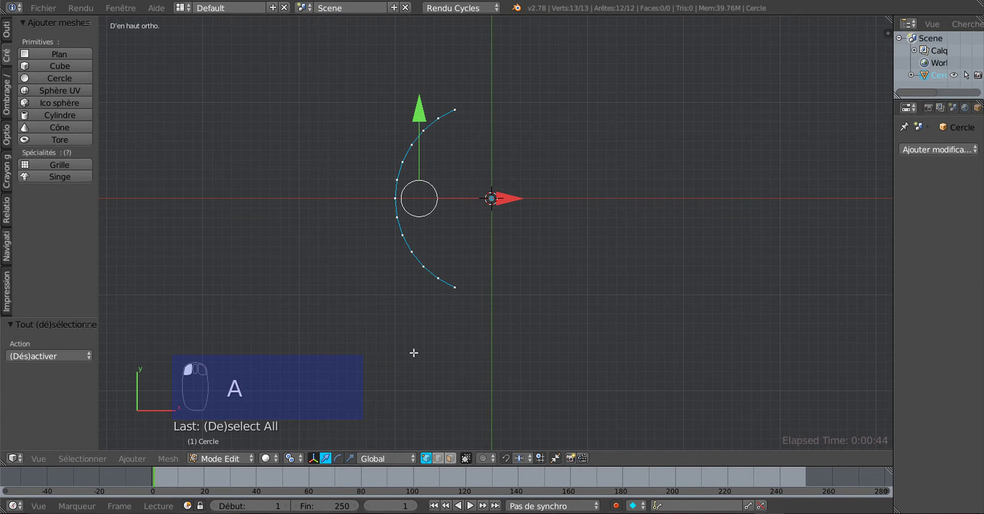
key("e")
left_click(488, 326)
left_click_drag(505, 199, 782, 216)
middle_click_drag(781, 216, 584, 202, "shift")
left_click_drag(594, 185, 771, 185)
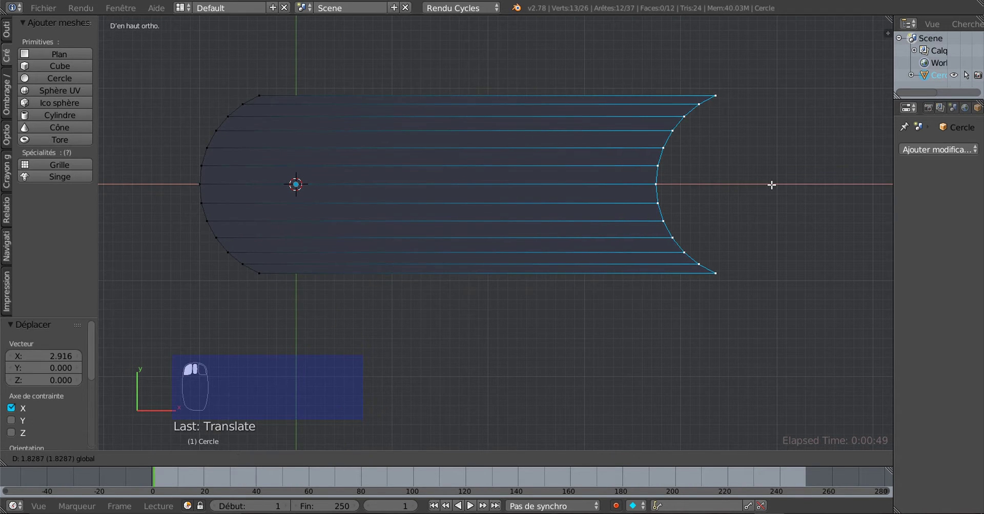
scroll(687, 194, "down", 2)
Flatten the extruded end arc by scaling it along X to about 0.396.
left_click(351, 458)
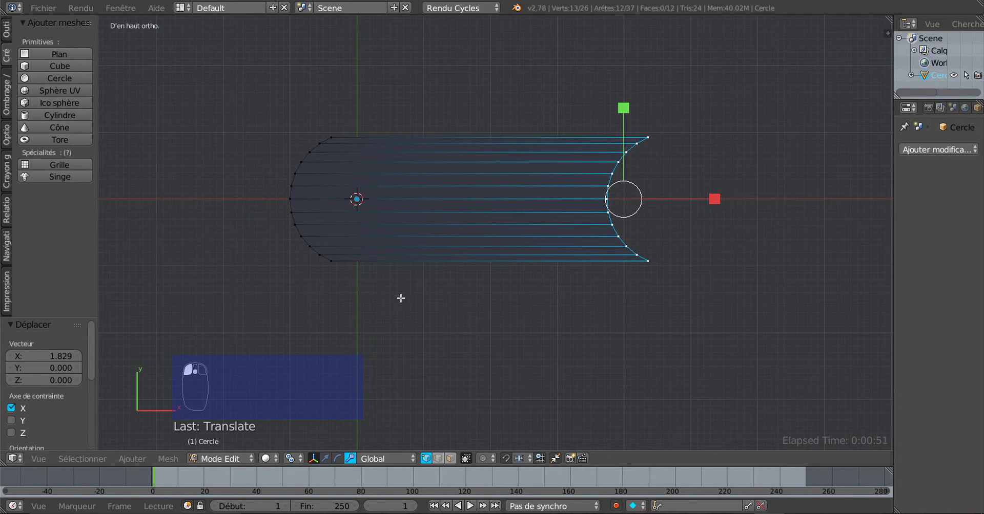
left_click_drag(712, 201, 660, 202)
middle_click_drag(594, 292, 496, 288)
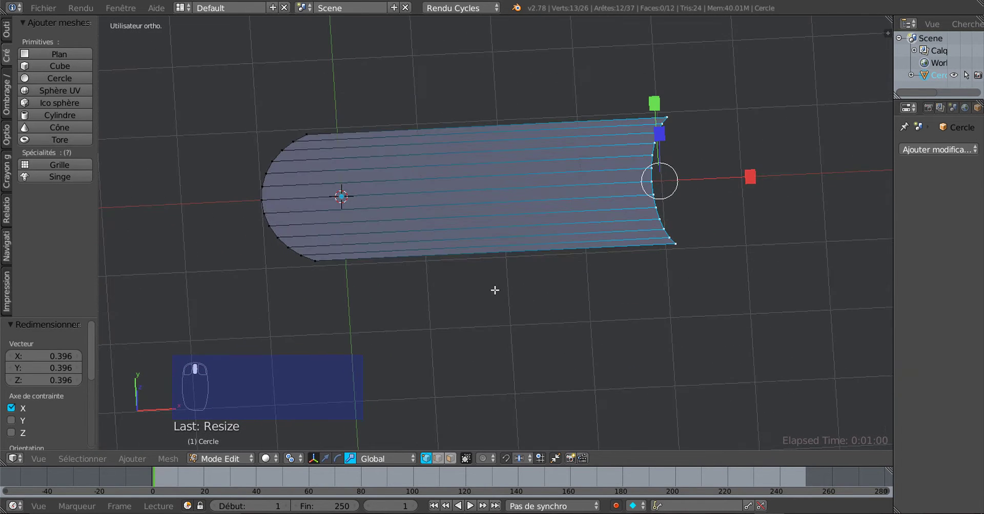
Add one loop cut across the strip and slide it close to the arc at the rounded end.
key("KP_7")
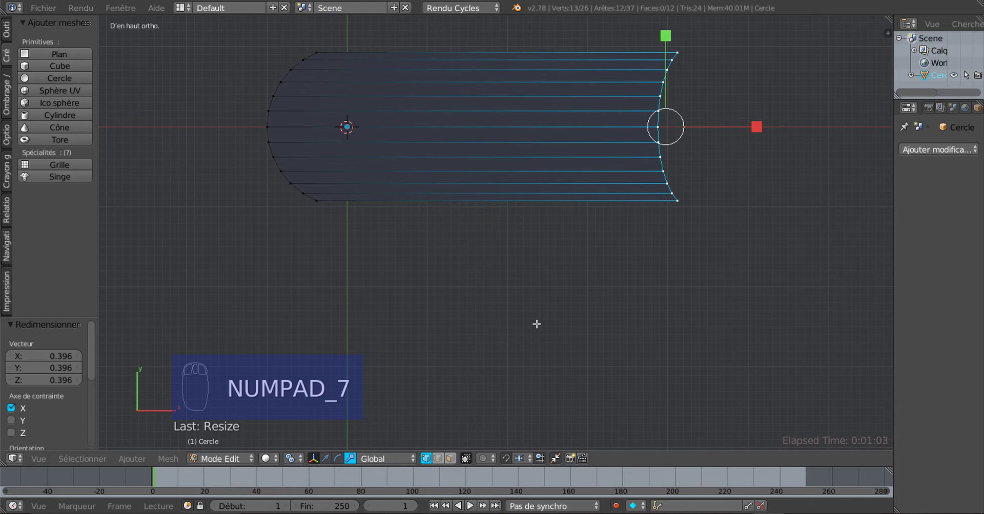
middle_click_drag(516, 164, 515, 331, "shift")
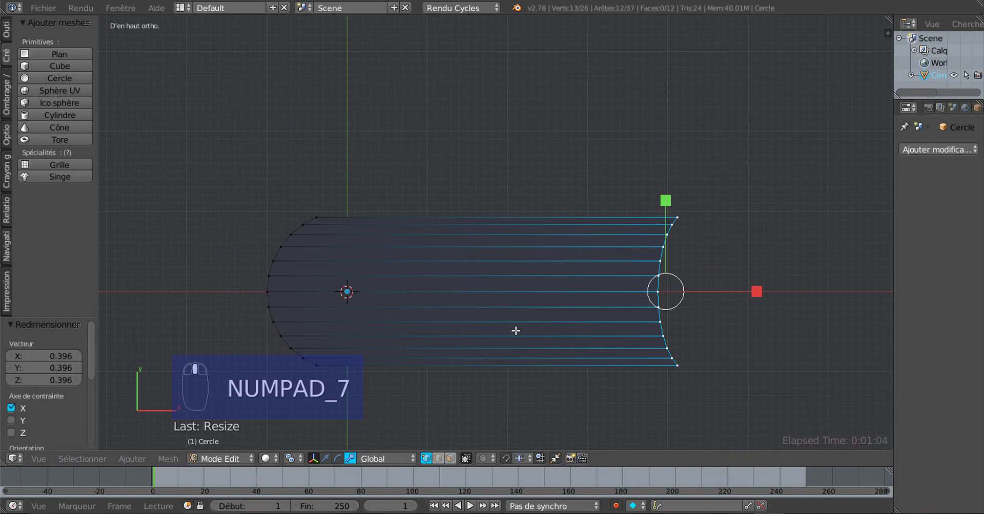
key("ctrl+r")
left_click(471, 223)
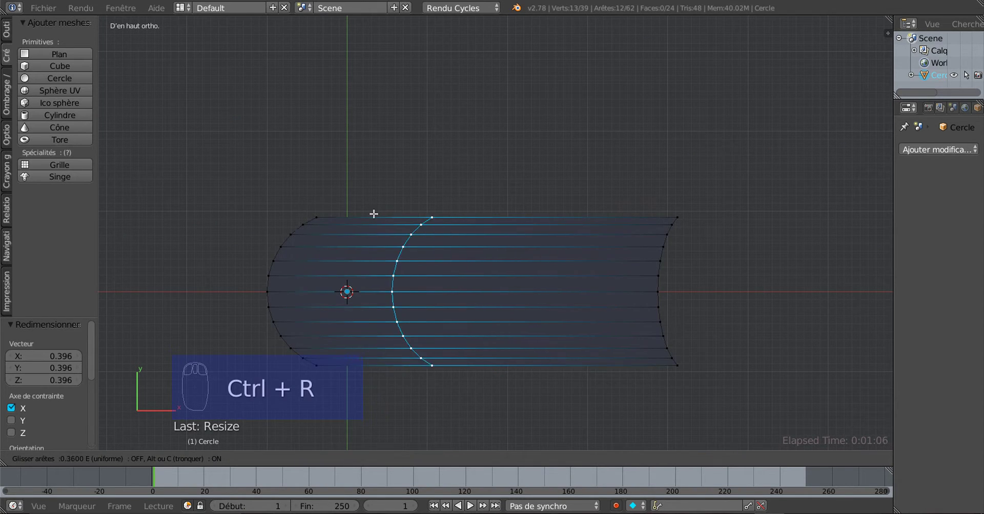
left_click(299, 220)
middle_click_drag(299, 220, 557, 217, "shift")
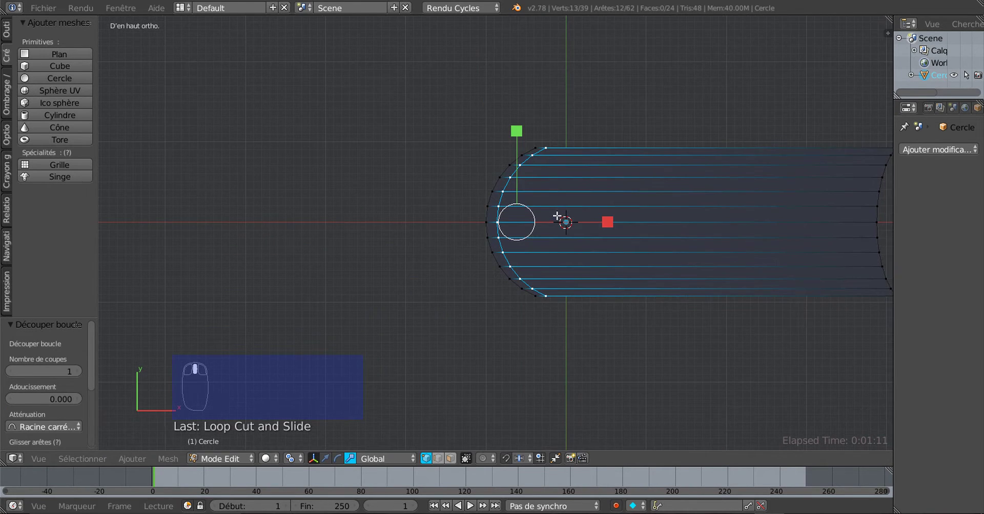
Stretch the new edge loop along X, scaling it by about 1.132 and again by about 1.051.
left_click_drag(608, 222, 625, 225)
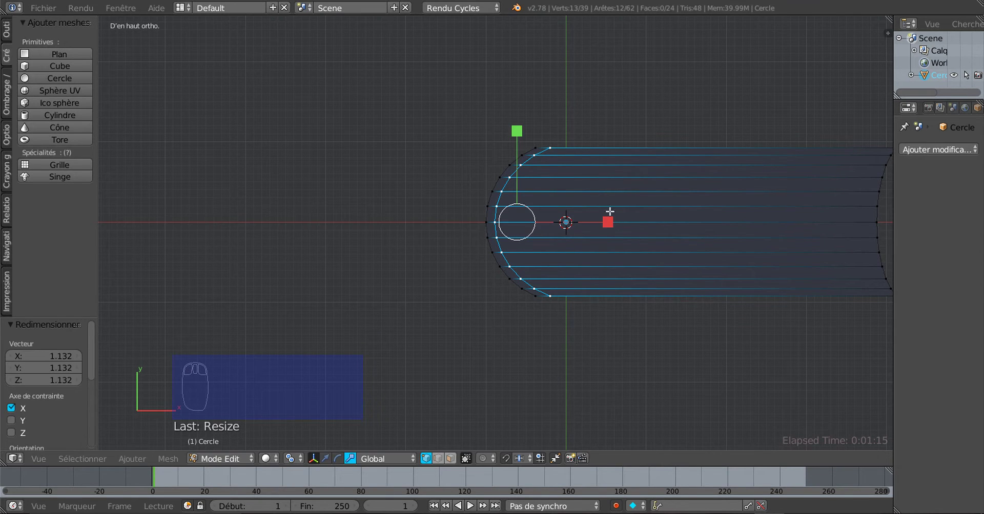
middle_click_drag(521, 264, 351, 222, "shift")
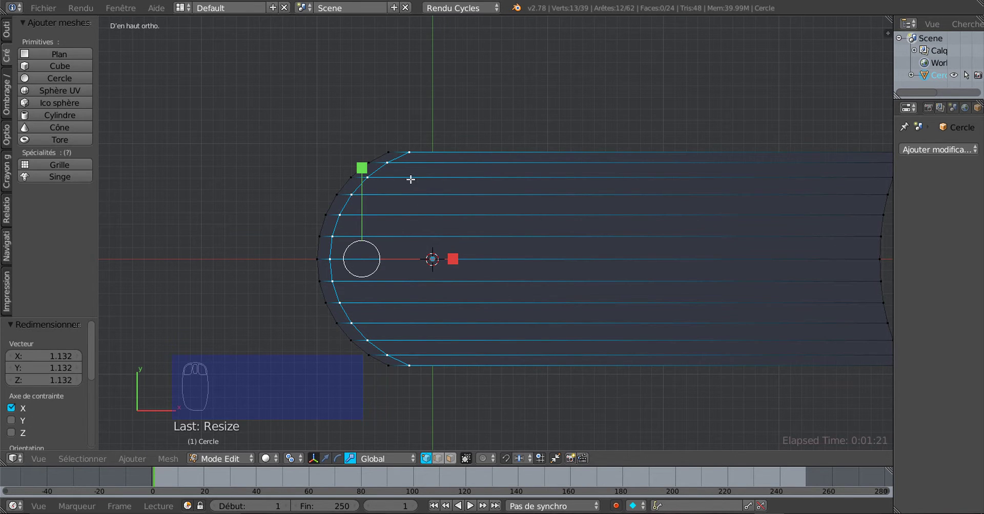
middle_click_drag(465, 232, 506, 247, "shift")
scroll(487, 260, "up", 1)
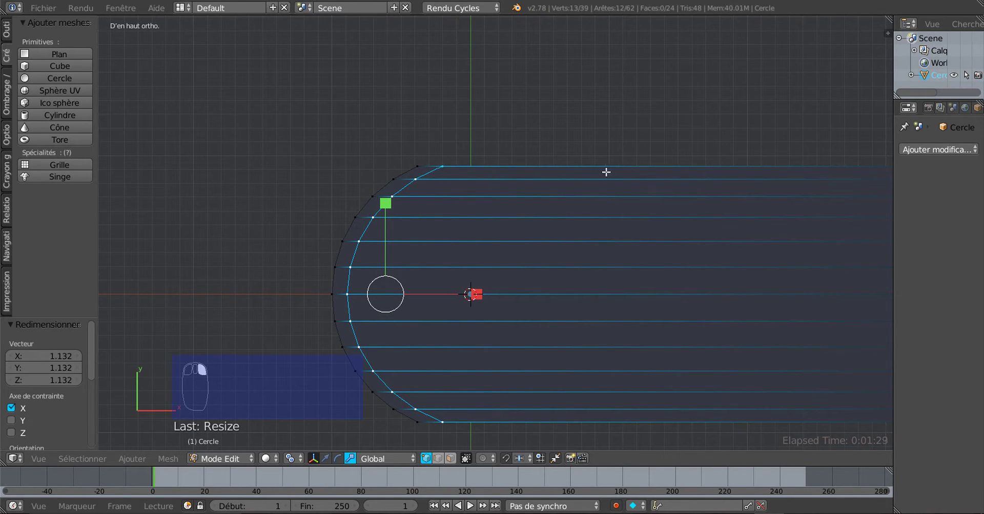
scroll(567, 318, "down", 3)
scroll(564, 292, "down", 2, "shift")
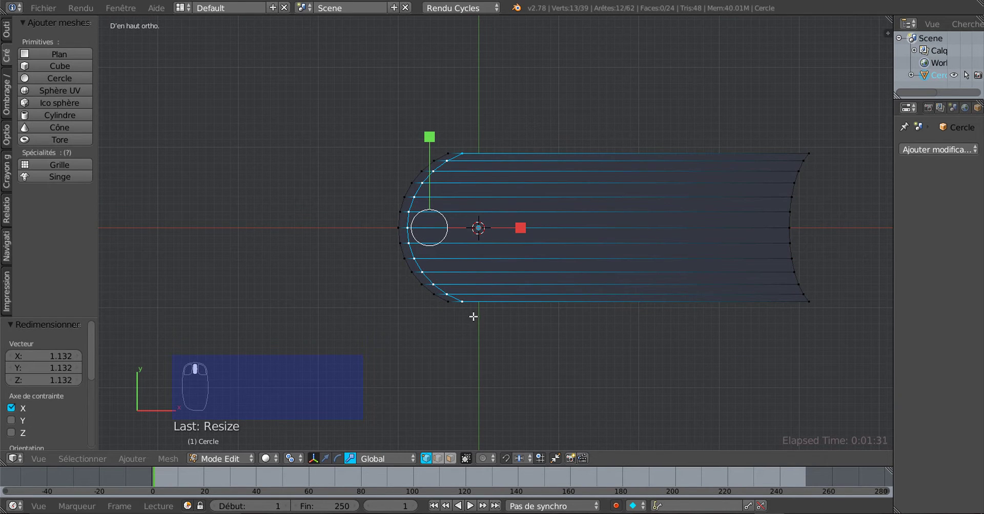
scroll(489, 341, "up", 2)
middle_click_drag(489, 341, 550, 318, "shift")
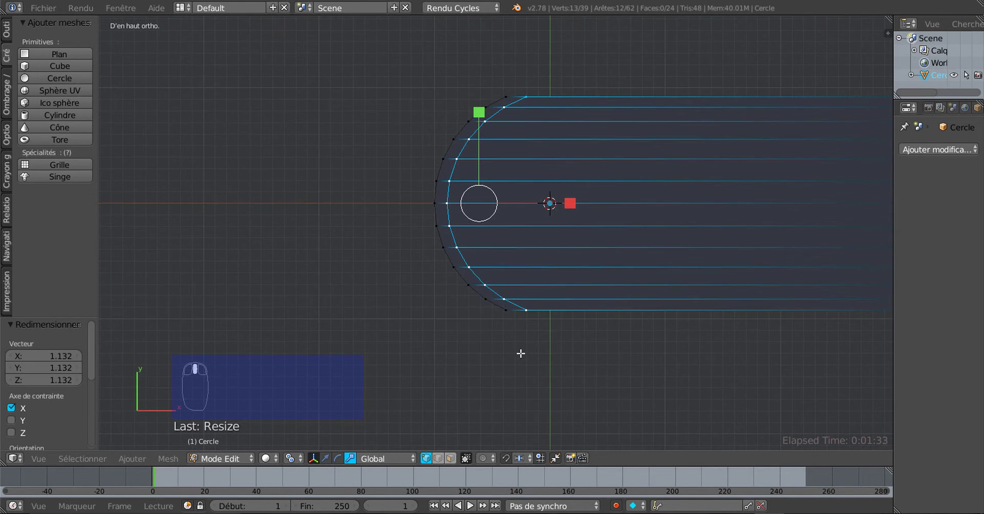
scroll(511, 241, "up", 2)
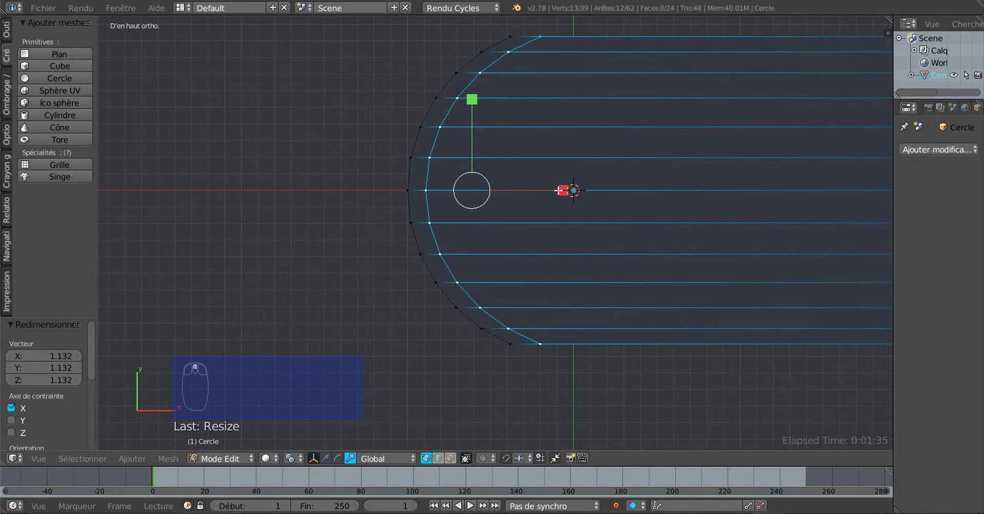
key("s")
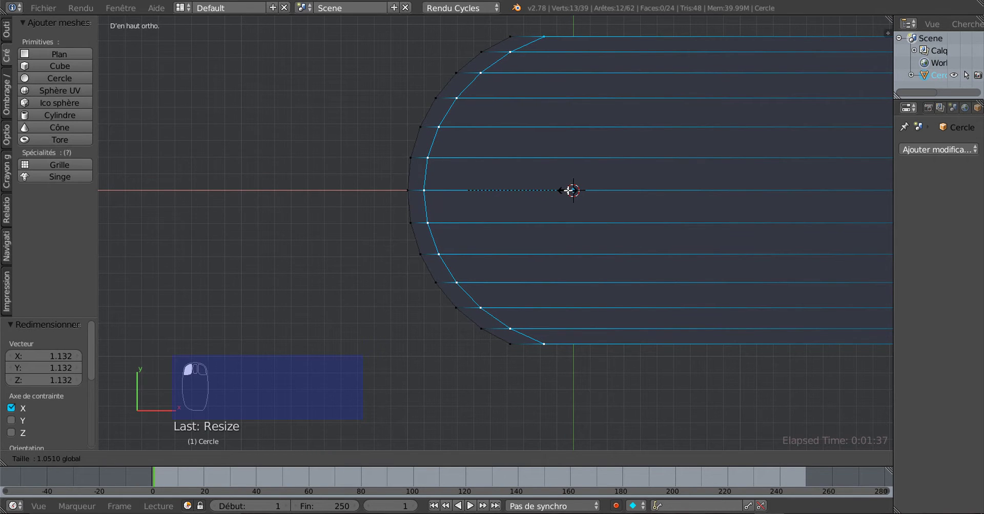
left_click(568, 190)
Add another loop cut just inside the previous one near the rounded end and scale it along X by about 1.207.
scroll(529, 264, "down", 3)
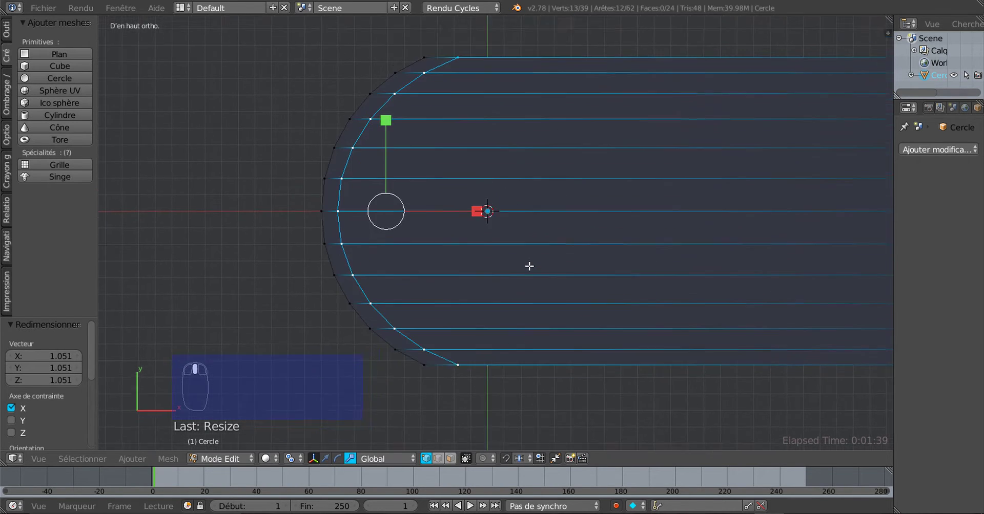
middle_click_drag(537, 264, 527, 264, "shift")
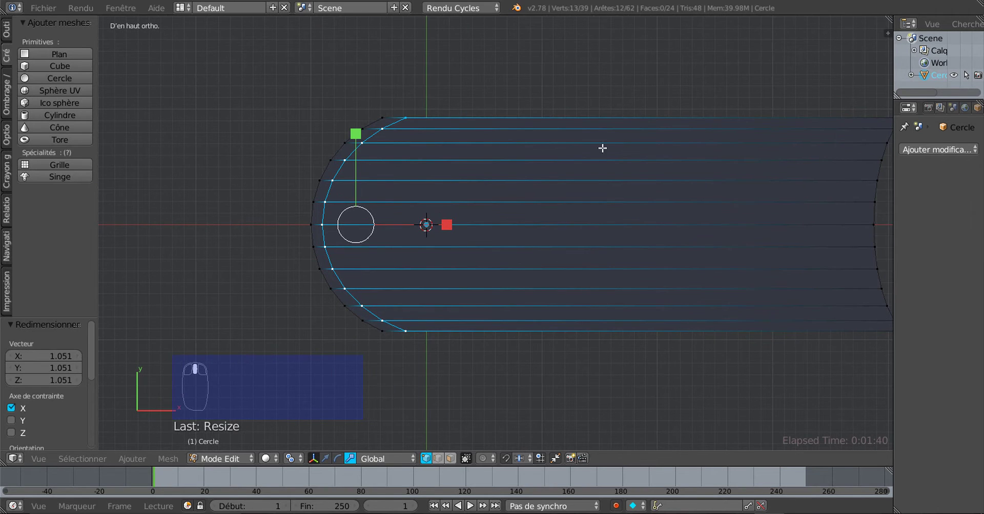
key("ctrl+r")
left_click(597, 123)
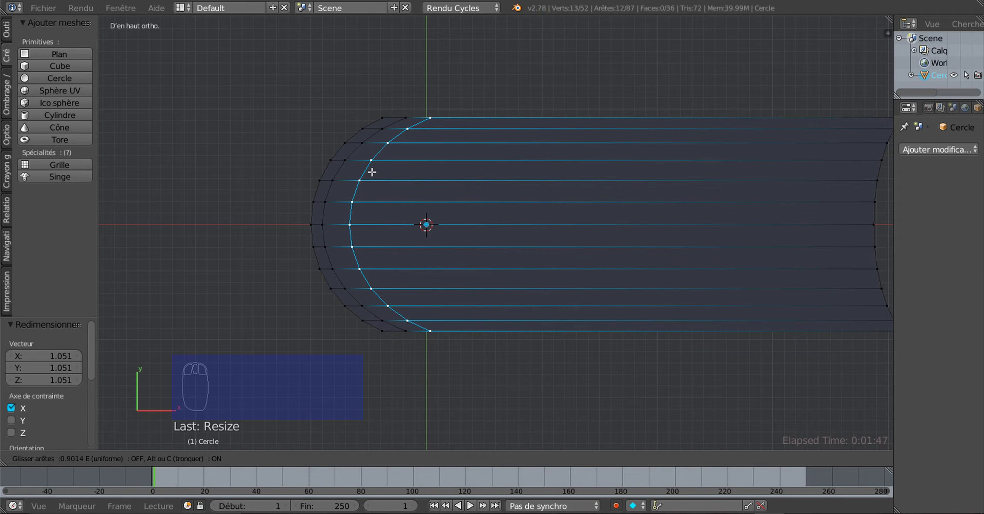
left_click(373, 171)
left_click_drag(467, 221, 482, 228)
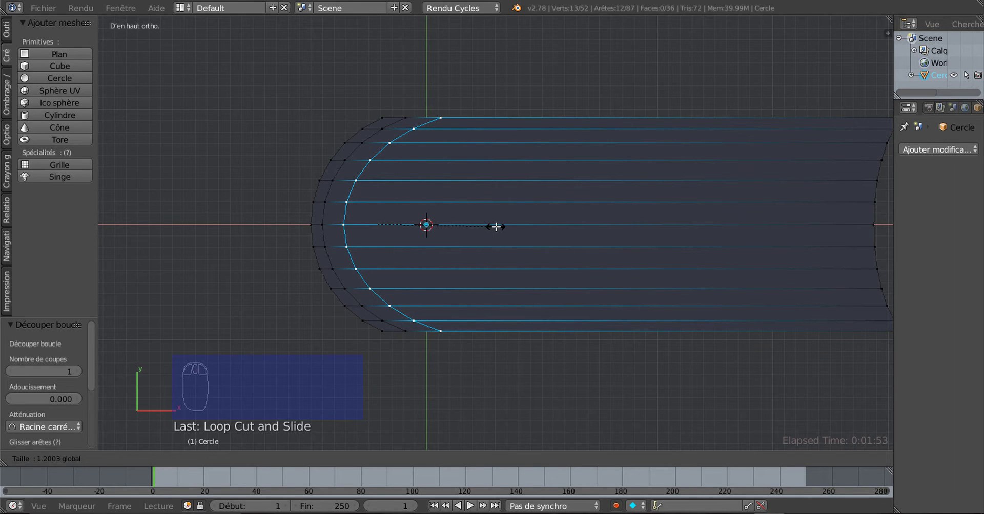
left_click(497, 226)
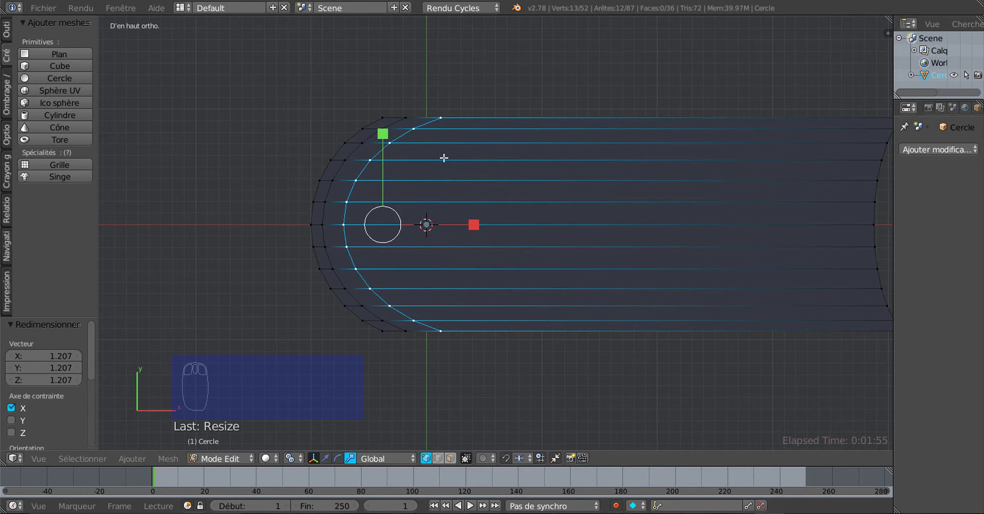
Add two evenly spaced loop cuts between the two inner arcs near the rounded end.
scroll(461, 169, "up", 3)
scroll(522, 230, "up", 2)
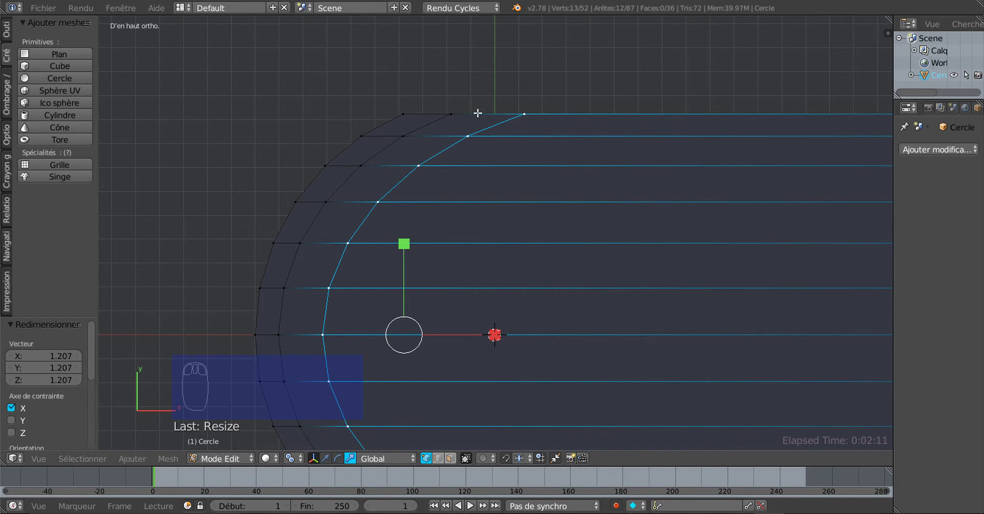
key("ctrl+r")
scroll(478, 112, "up", 1)
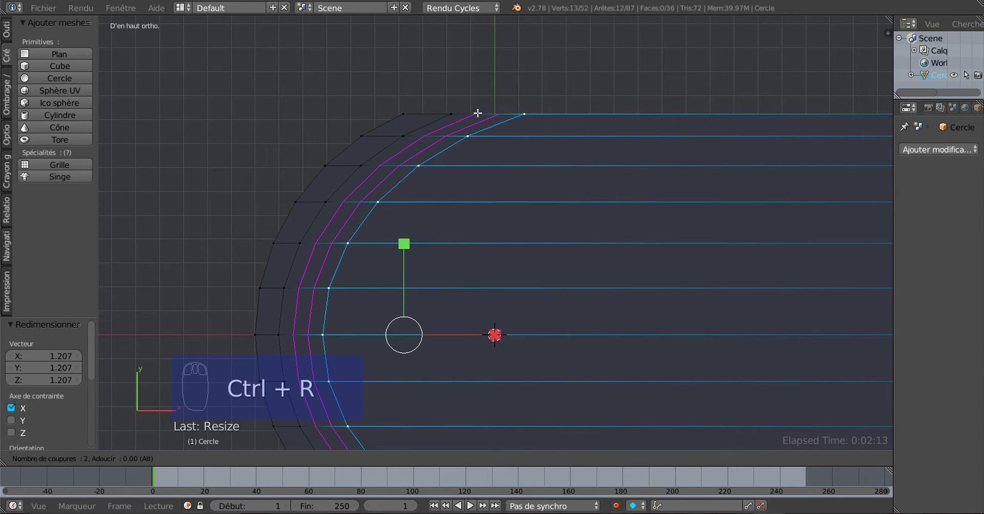
left_click(475, 114)
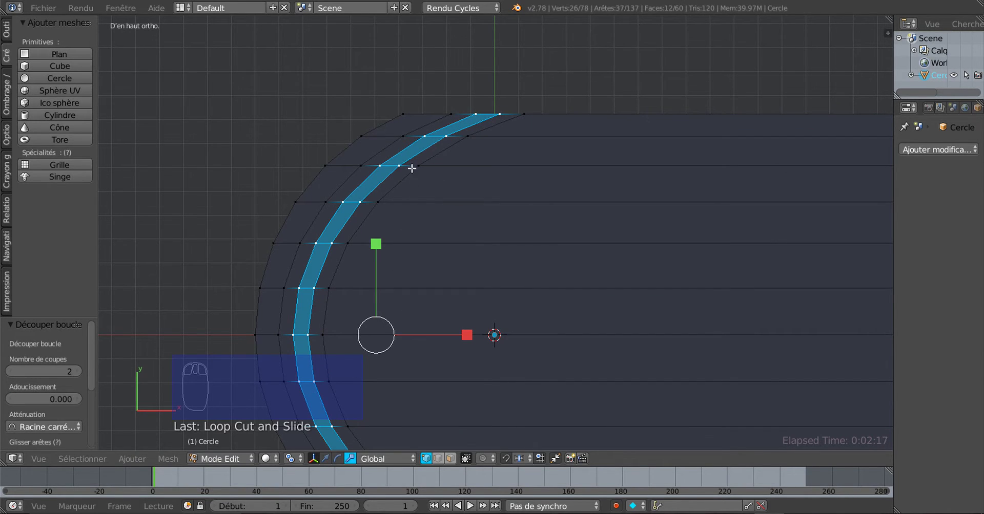
Spread the two new loops apart along X, moving the outer one by about -0.046 and the inner one by about 0.041.
right_click(411, 146, "alt")
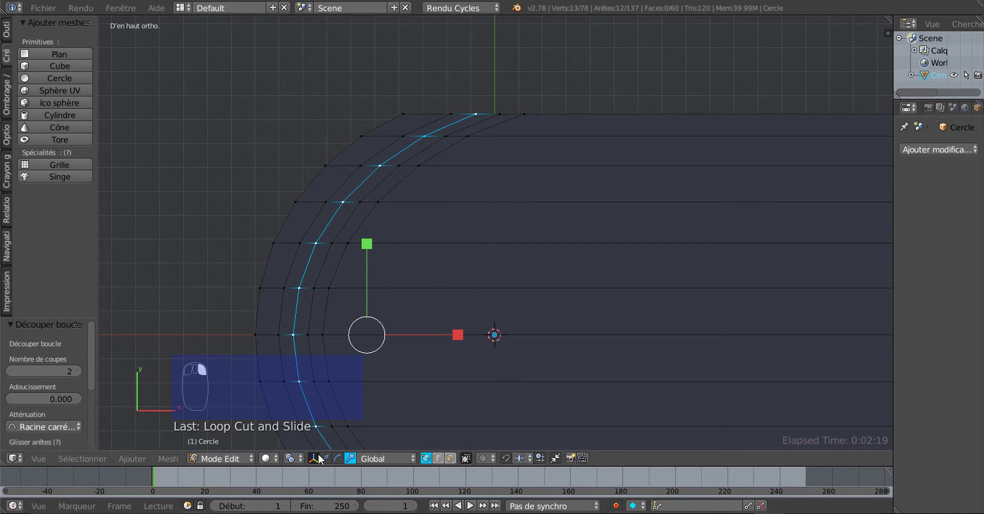
left_click_drag(456, 335, 443, 340)
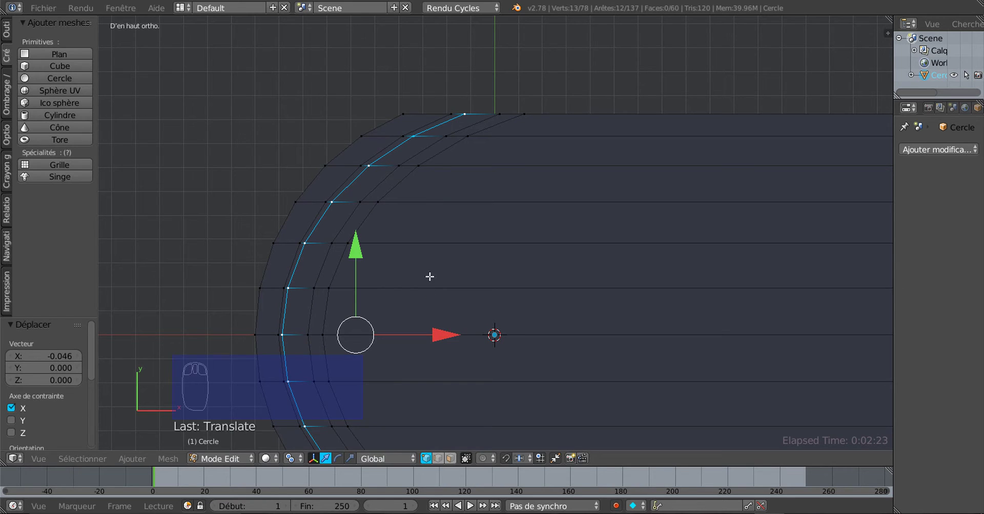
right_click(417, 153, "alt")
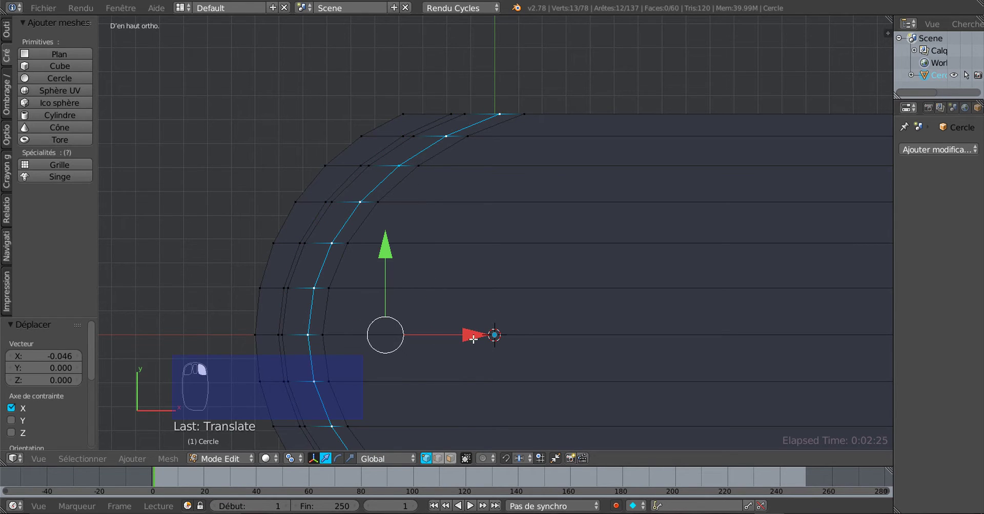
left_click_drag(472, 339, 492, 335)
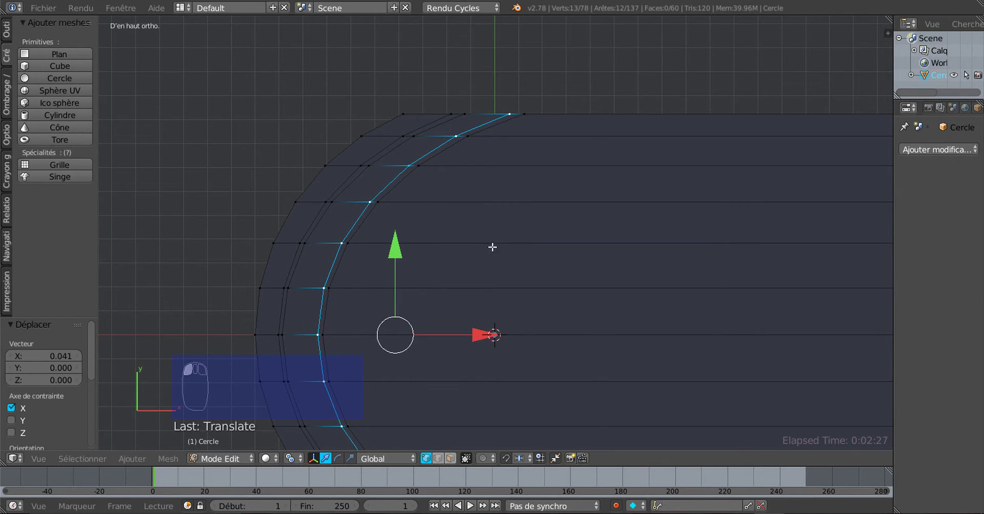
Scale the short edges between the spread loops on both long sides along Y to about 0.985, with the pivot point set to Barycentre.
scroll(507, 222, "up", 4)
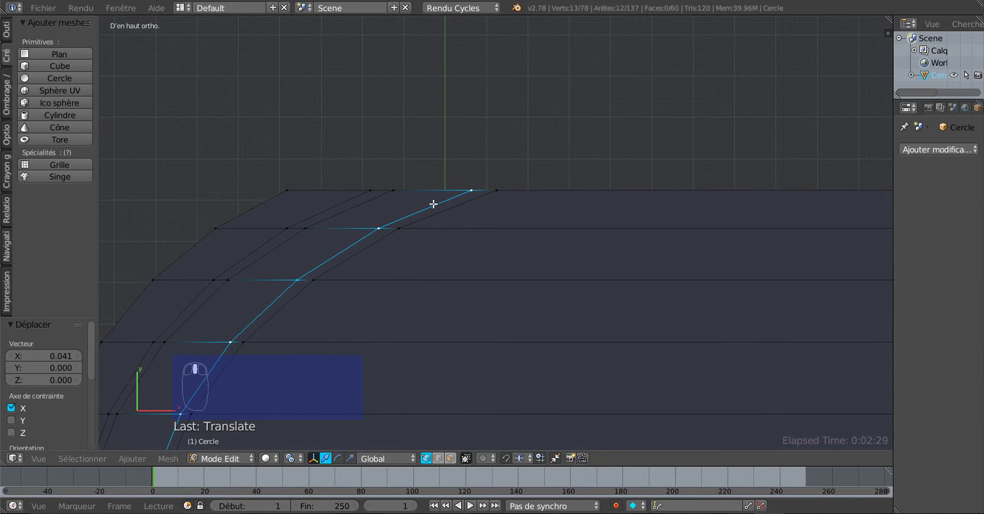
right_click(398, 190)
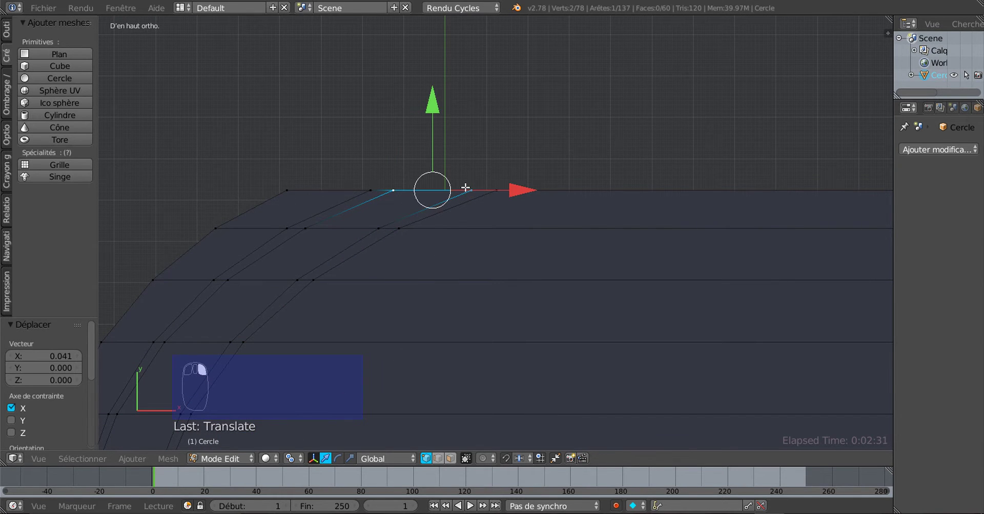
scroll(409, 257, "down", 3)
middle_click_drag(395, 370, 486, 158, "shift")
middle_click_drag(465, 277, 399, 149, "shift")
right_click(461, 323, "shift")
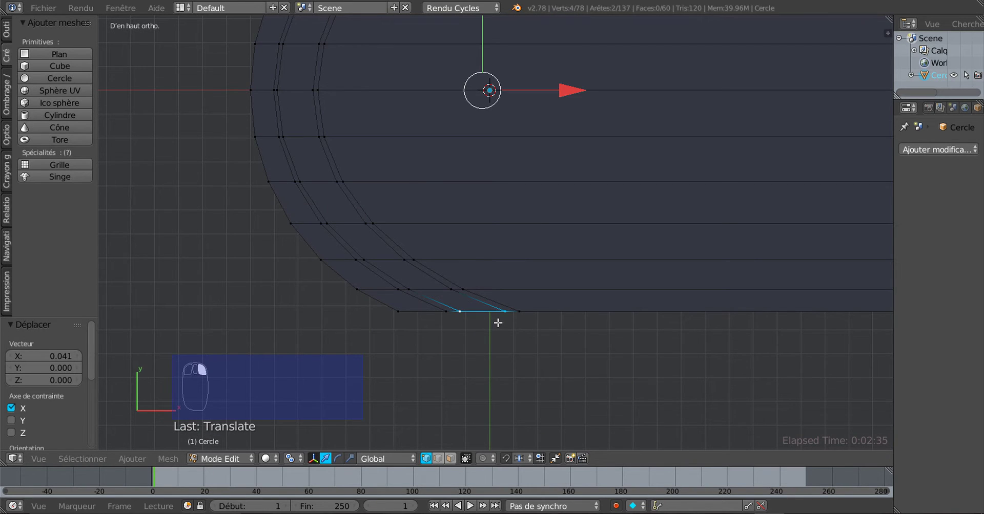
middle_click_drag(501, 323, 514, 387, "shift")
middle_click_drag(545, 156, 564, 311, "shift")
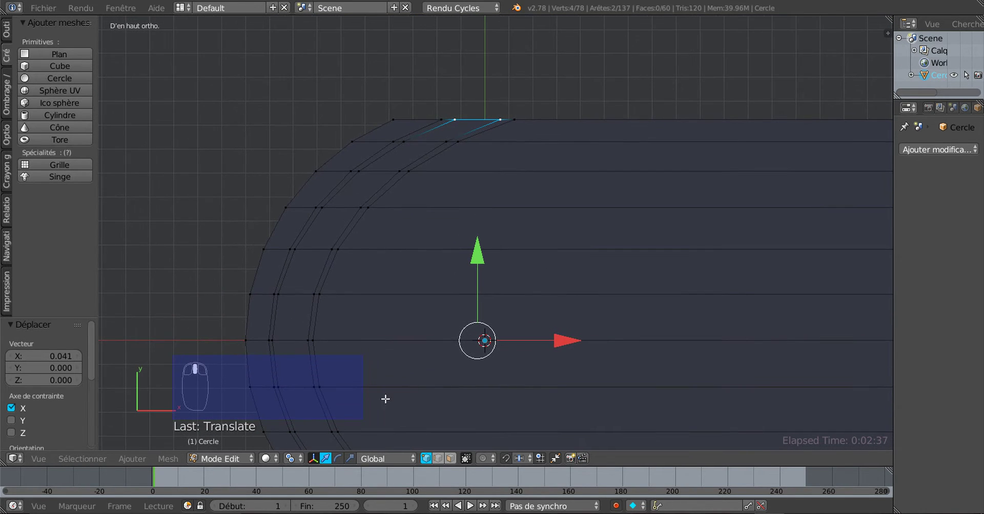
left_click(350, 458)
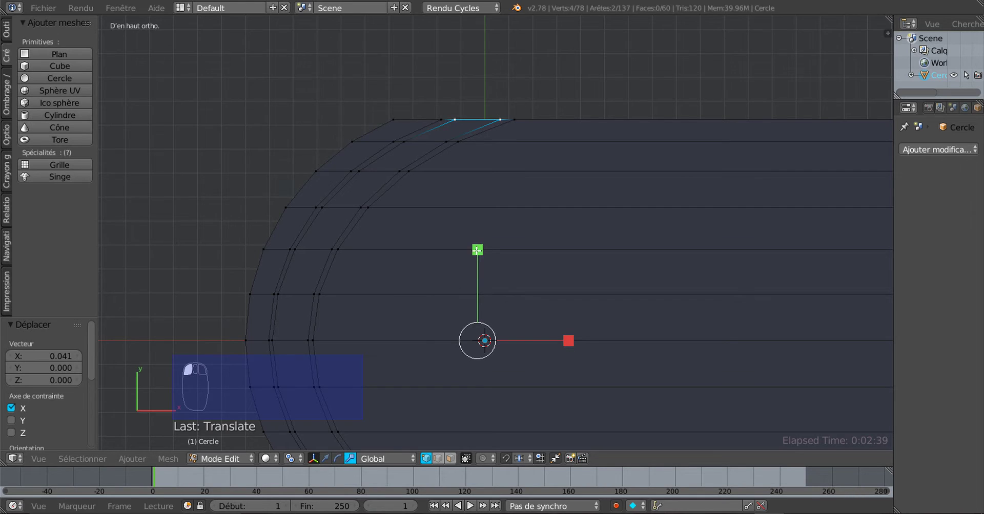
scroll(477, 249, "up", 1)
left_click_drag(472, 273, 475, 287)
left_click(291, 458)
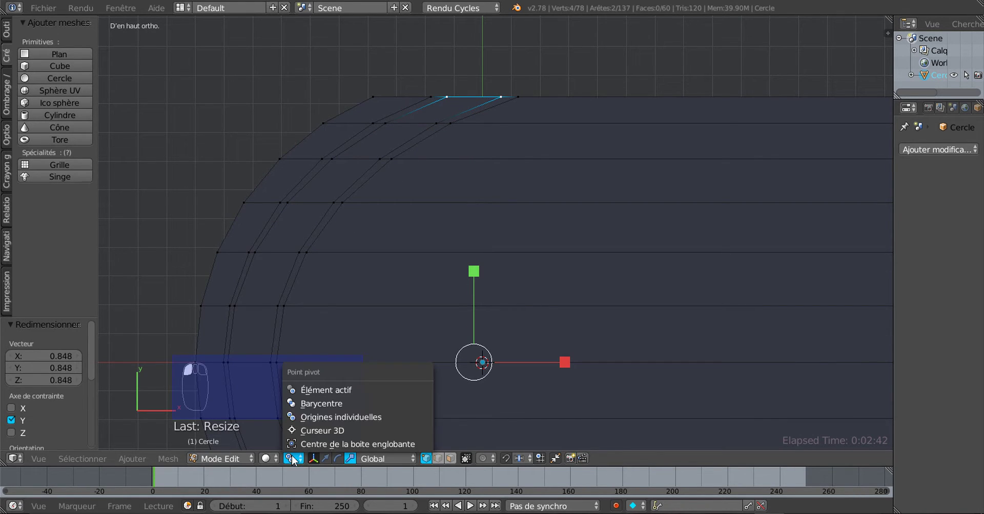
left_click(320, 404)
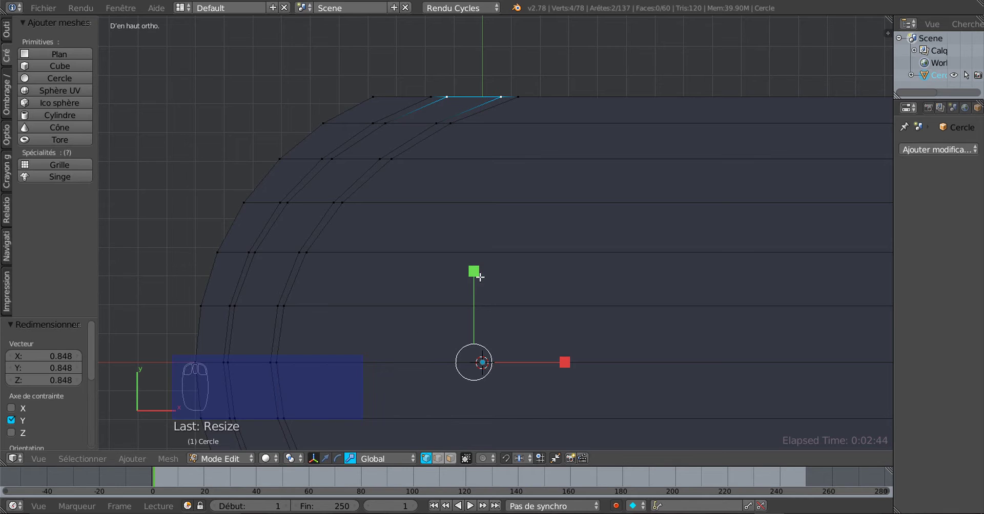
left_click_drag(477, 273, 478, 272)
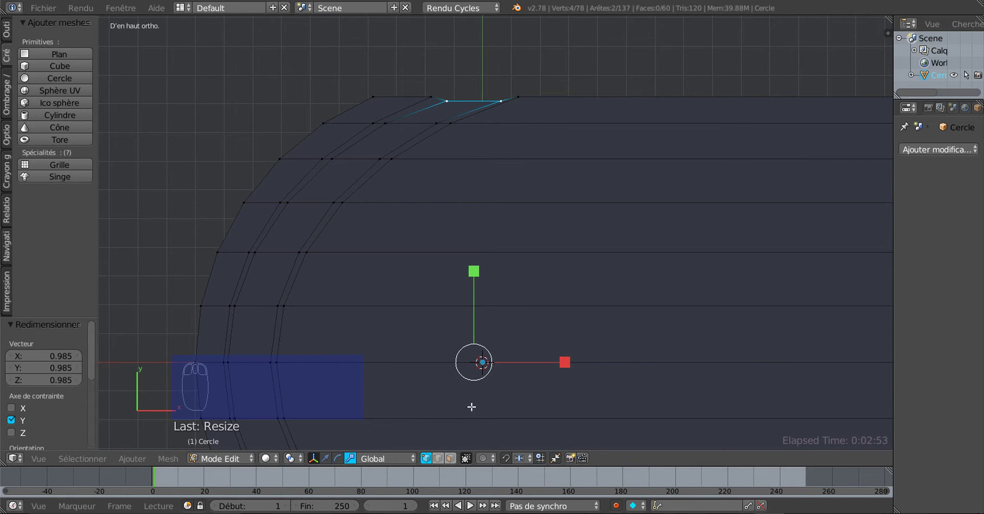
Shorten the two selected edges to about 0.608 around their individual origins.
left_click(290, 459)
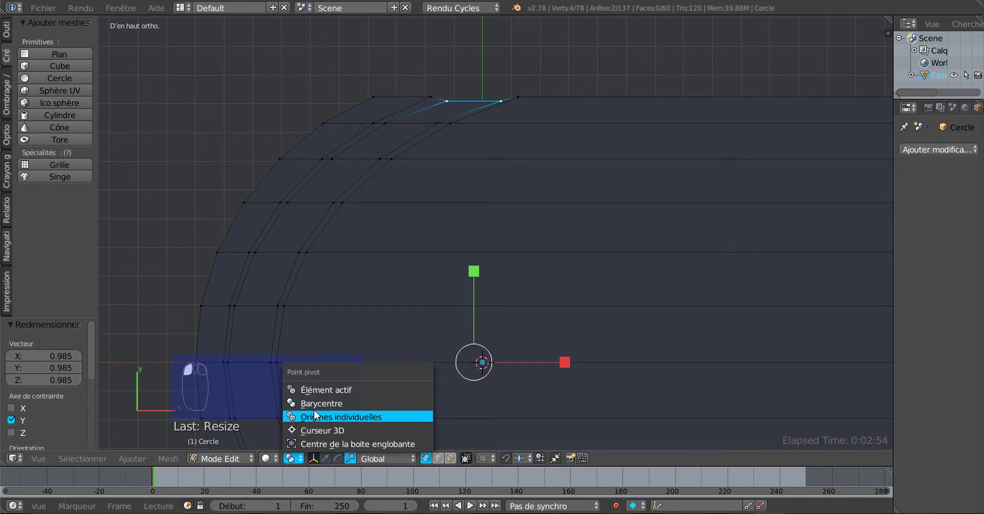
left_click(313, 417)
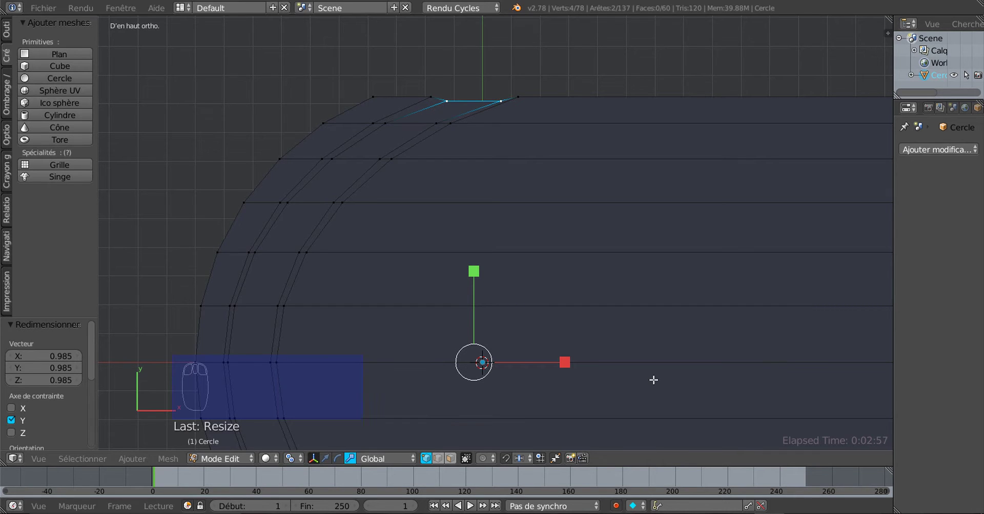
key("s")
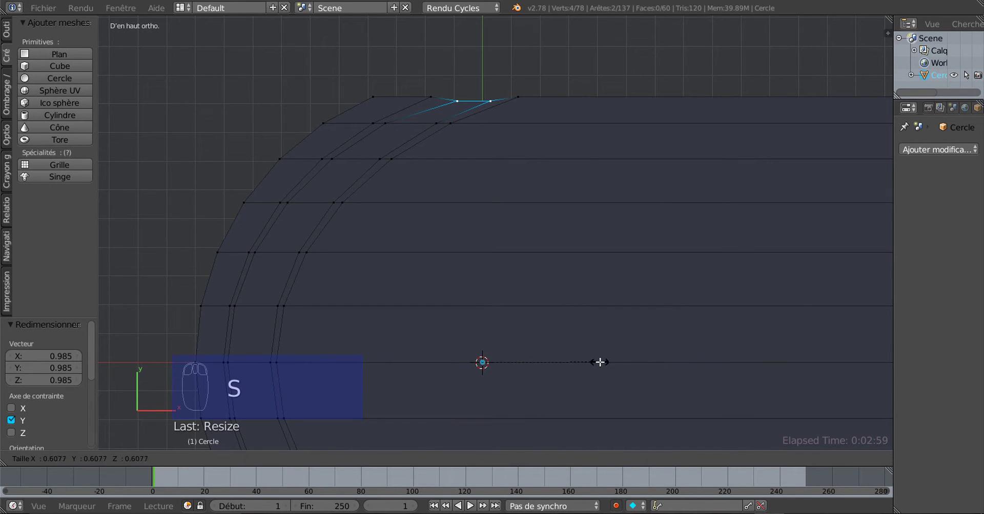
left_click(600, 362)
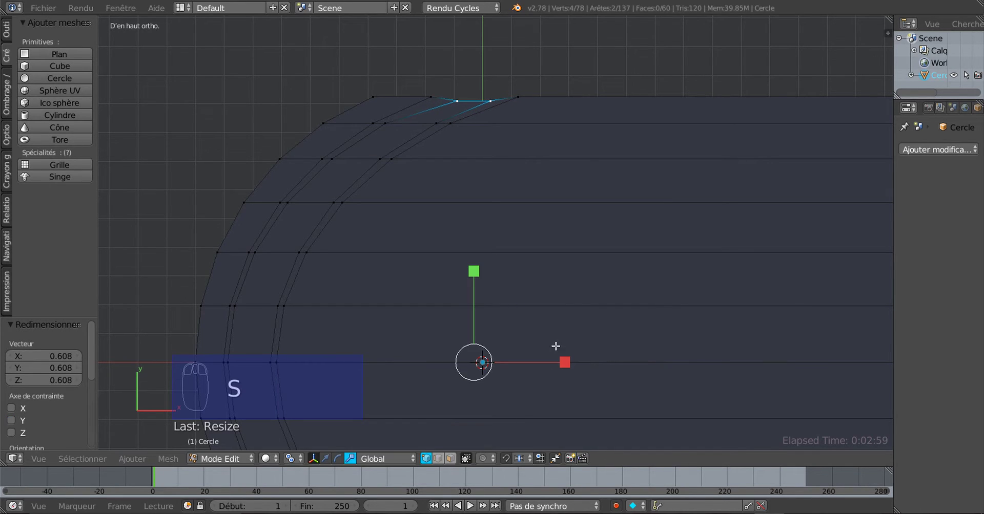
Move the two selected short groove edges about -0.034 along X and scale them down further around their individual origins.
left_click(325, 459)
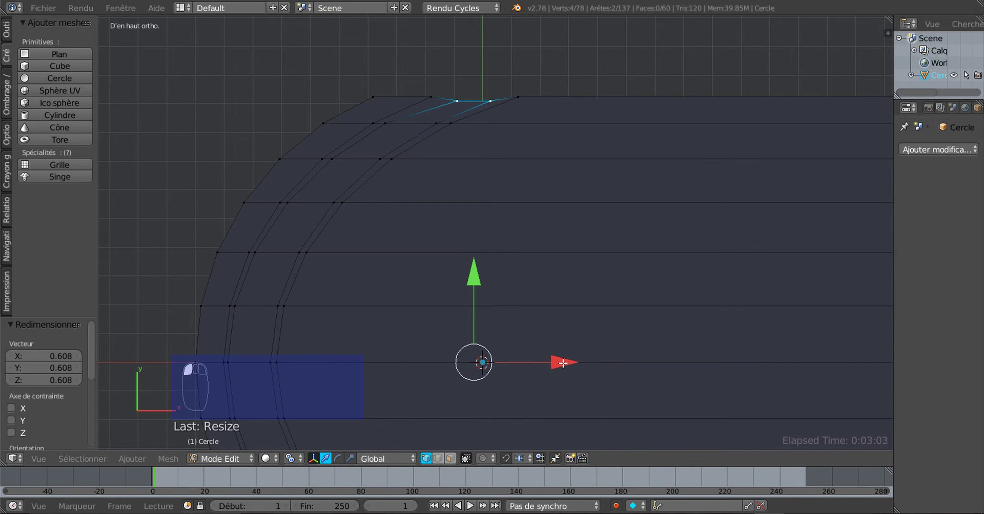
left_click_drag(562, 363, 553, 362)
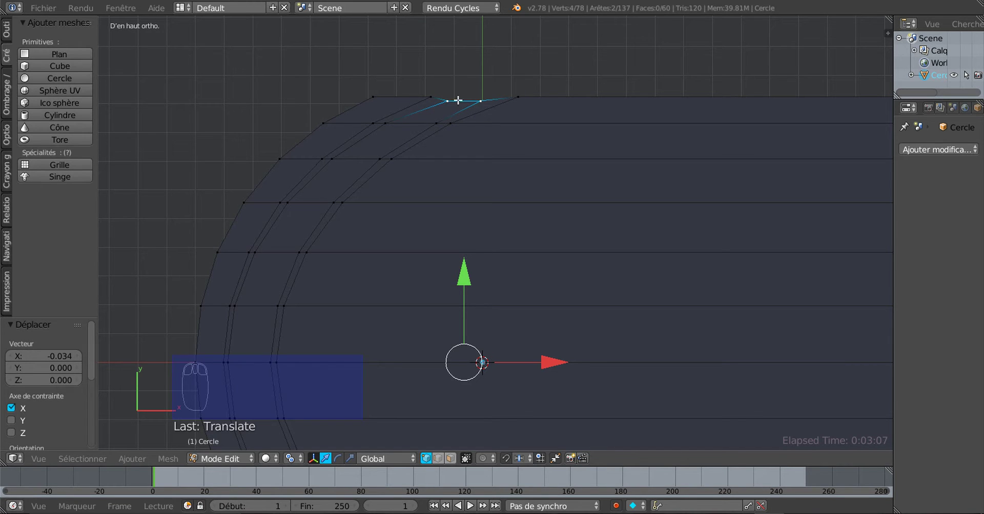
scroll(509, 95, "up", 4)
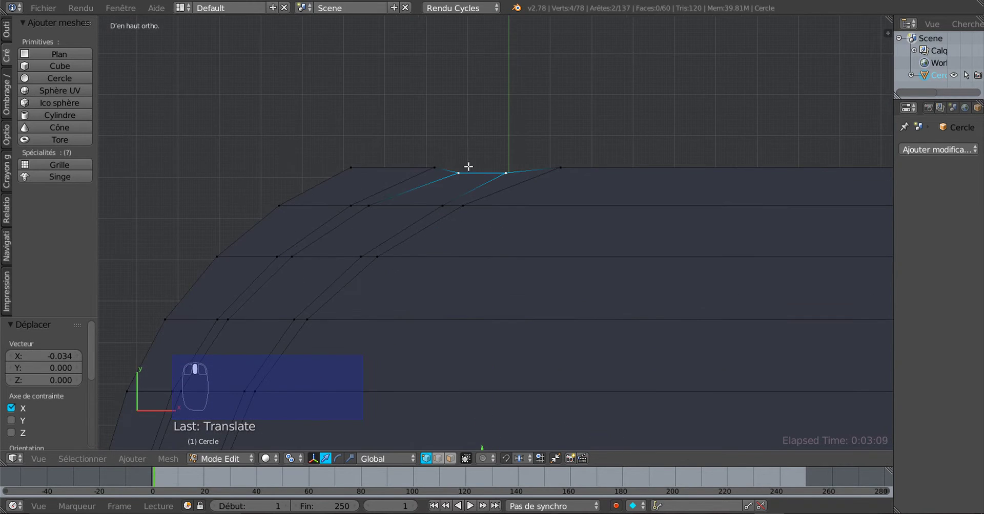
scroll(541, 246, "down", 3)
middle_click_drag(502, 303, 487, 215, "shift")
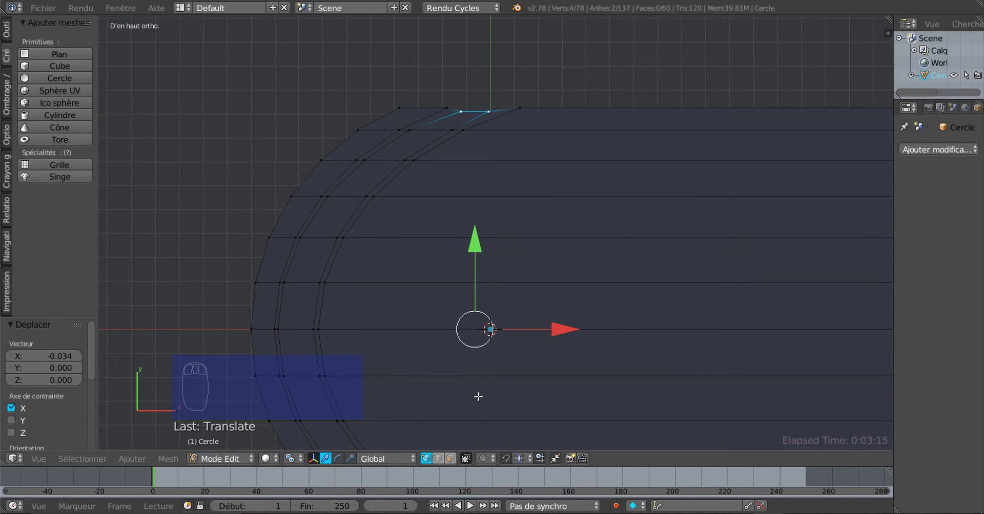
key("s")
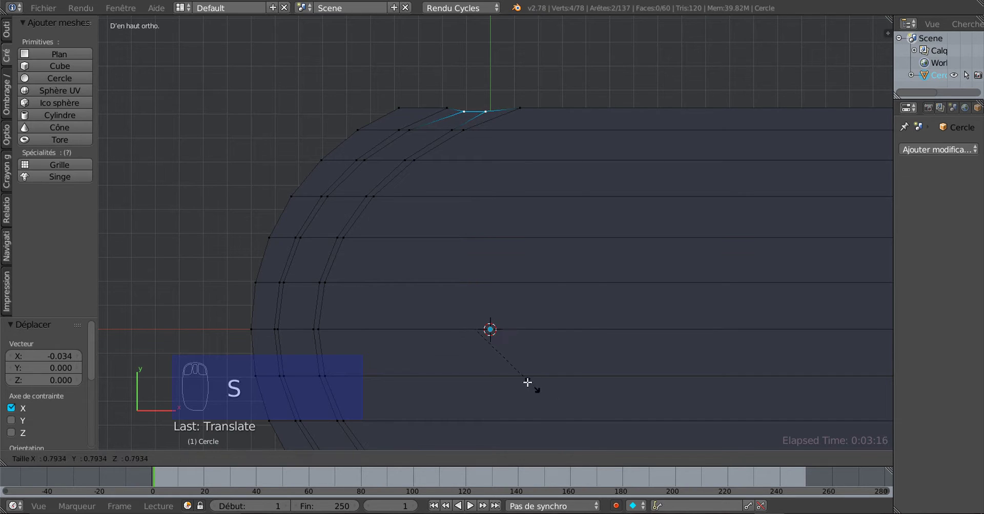
left_click(510, 341)
Try shifting both short groove edges slightly along Y and about -0.010 along X, and undo both moves.
left_click_drag(470, 242, 471, 247)
left_click_drag(558, 334, 555, 335)
scroll(564, 363, "down", 4)
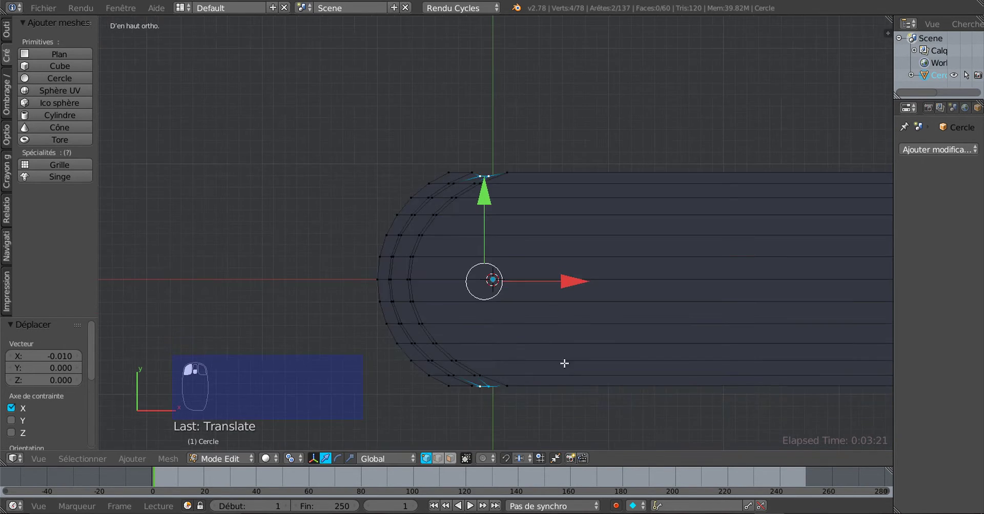
scroll(558, 359, "up", 2)
key("ctrl+z")
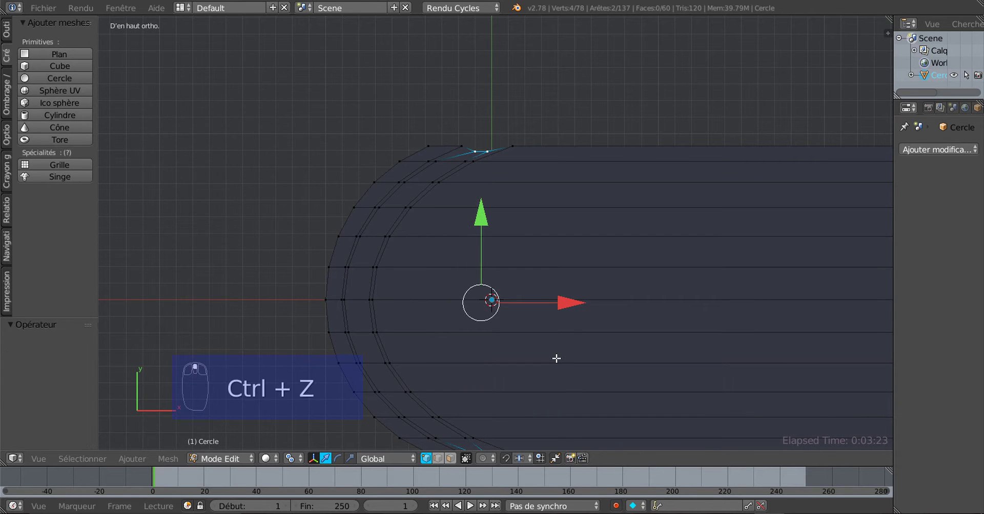
key("ctrl+z")
Deepen the hinge groove on the +Y long side by moving its two inner vertices inward along Y and about -0.034 along X.
middle_click_drag(556, 358, 580, 394, "shift")
scroll(555, 289, "up", 1)
scroll(522, 292, "up", 1)
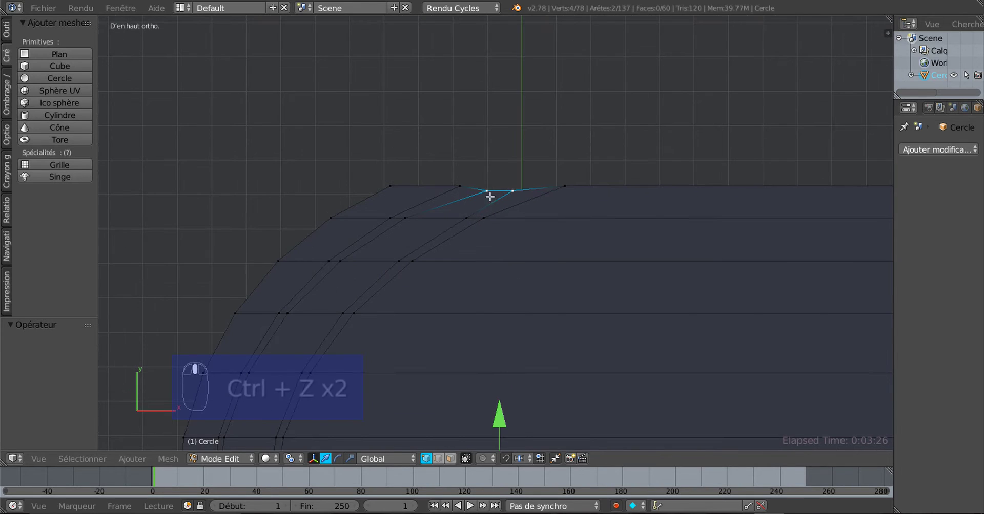
right_click(487, 190)
right_click(513, 190, "shift")
left_click_drag(496, 116, 500, 125)
left_click_drag(586, 202, 576, 204)
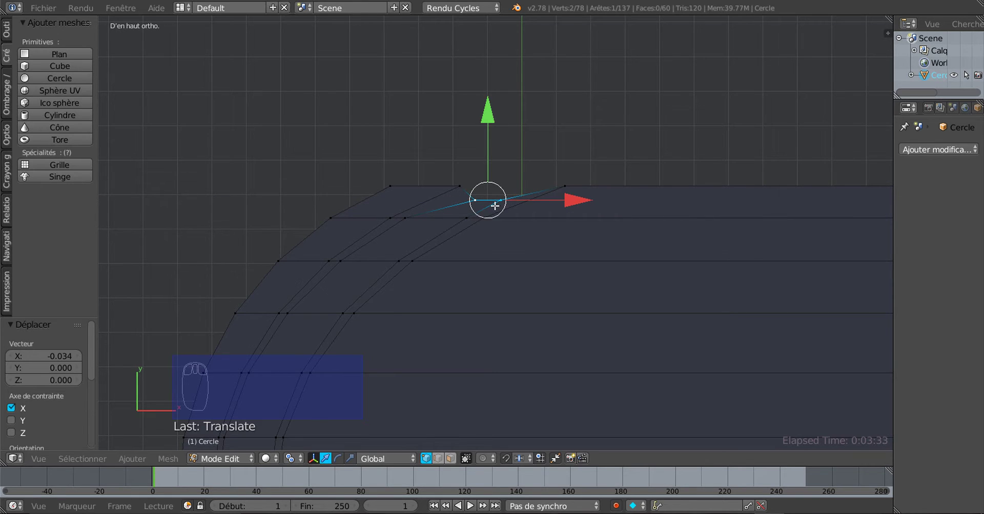
scroll(495, 205, "up", 2)
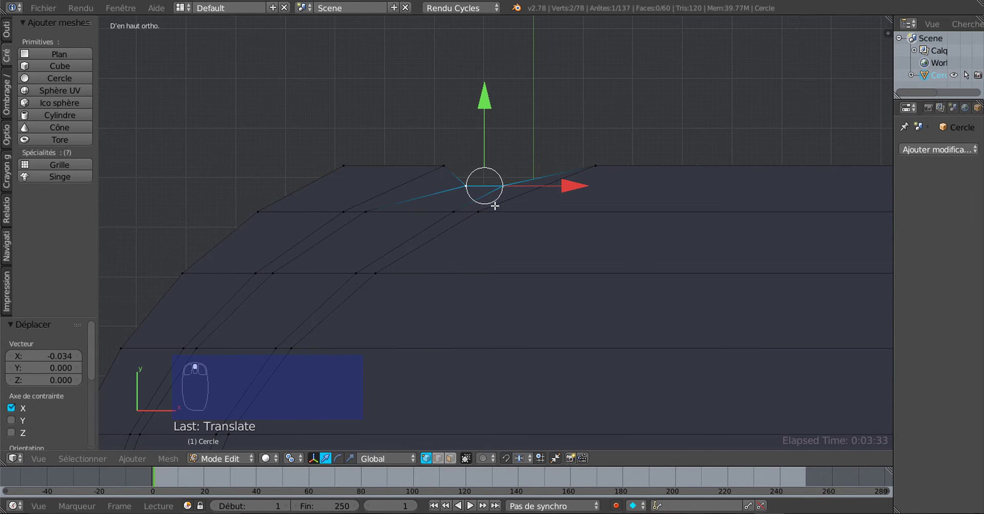
Move the +Y groove's vertex on the flat cover side about -0.078 along X and check the outline in Object Mode.
right_click(596, 162)
left_click_drag(683, 165, 640, 170)
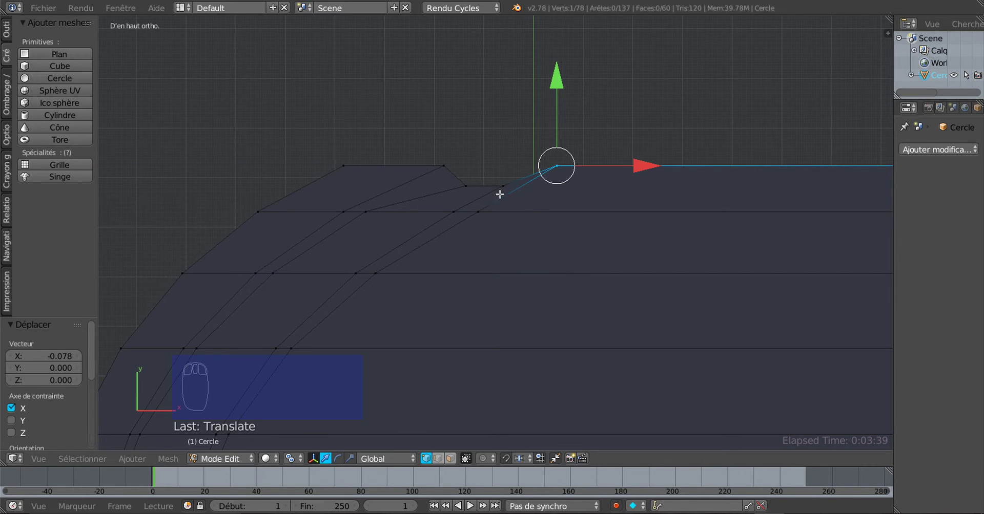
key("Tab")
scroll(564, 262, "down", 3)
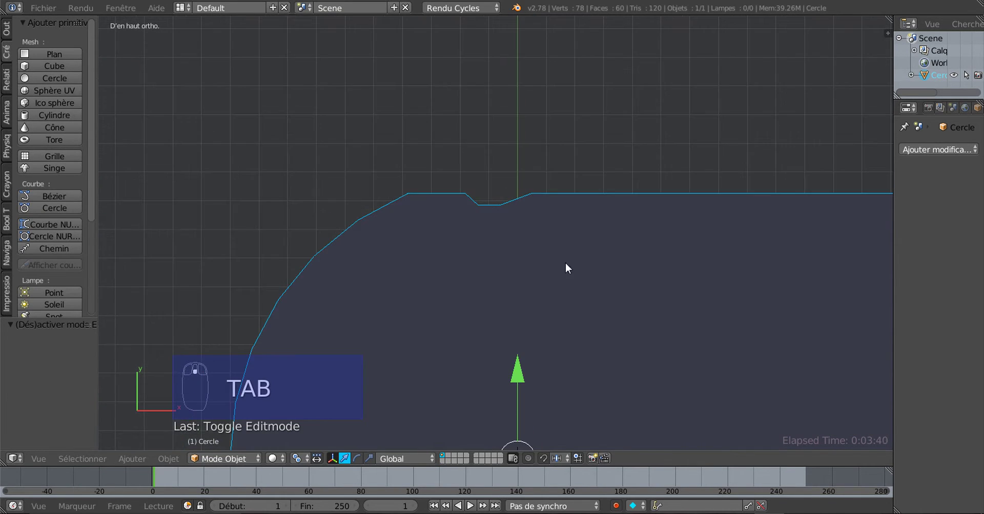
Move the two inner vertices of the -Y side's groove about 0.021 inward along Y and toward the spine along X, finishing with about -0.028.
key("Tab")
scroll(564, 272, "down", 3)
middle_click_drag(538, 236, 547, 60, "shift")
middle_click_drag(531, 286, 524, 257, "shift")
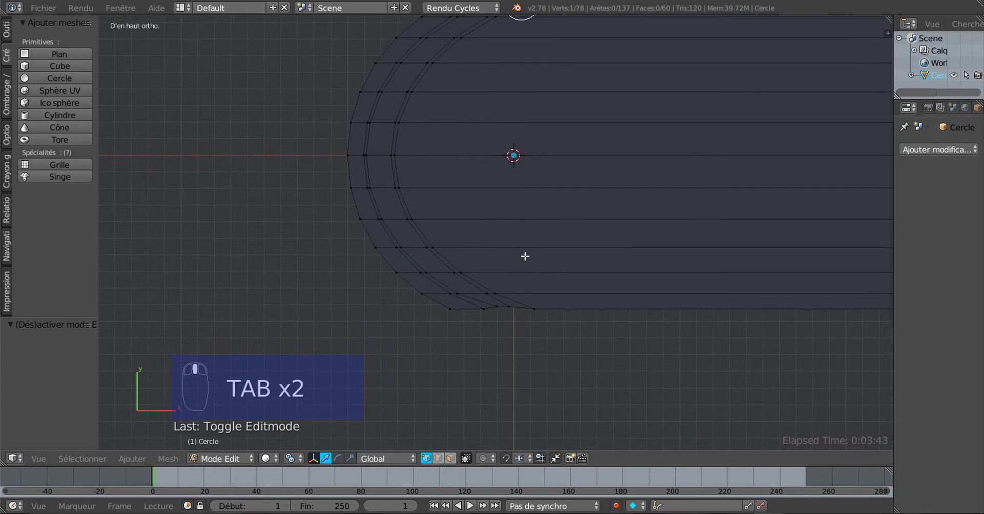
scroll(525, 257, "up", 2)
middle_click_drag(510, 326, 522, 260, "shift")
scroll(523, 260, "up", 3)
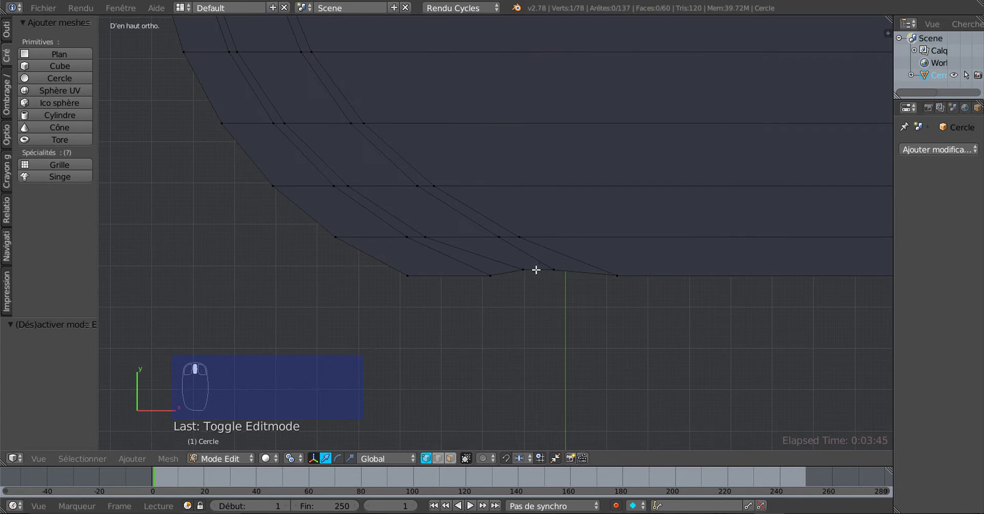
right_click(541, 271)
right_click(521, 273, "shift")
left_click_drag(619, 272, 609, 272)
left_click_drag(530, 198, 529, 187)
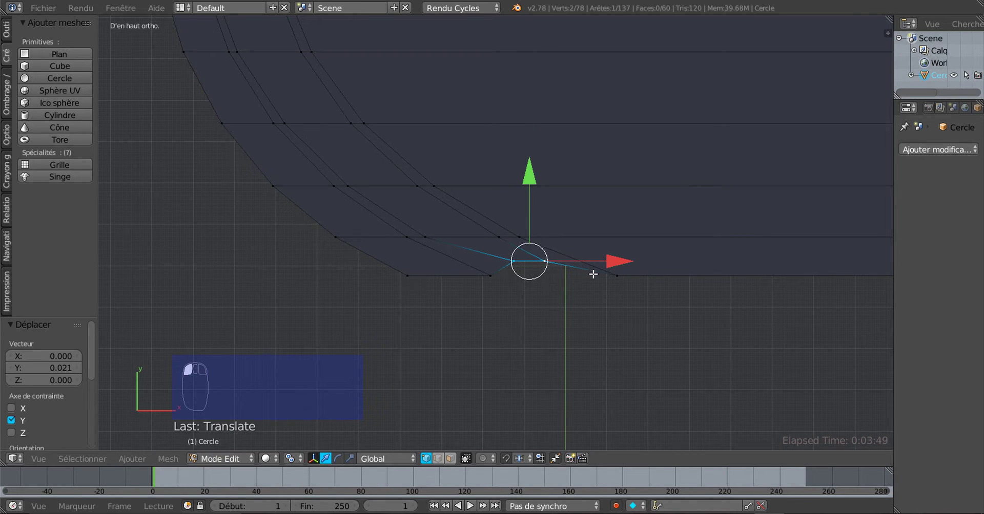
mouse_move(606, 265)
left_mouse_down()
mouse_move(584, 263)
mouse_move(597, 266)
left_mouse_up()
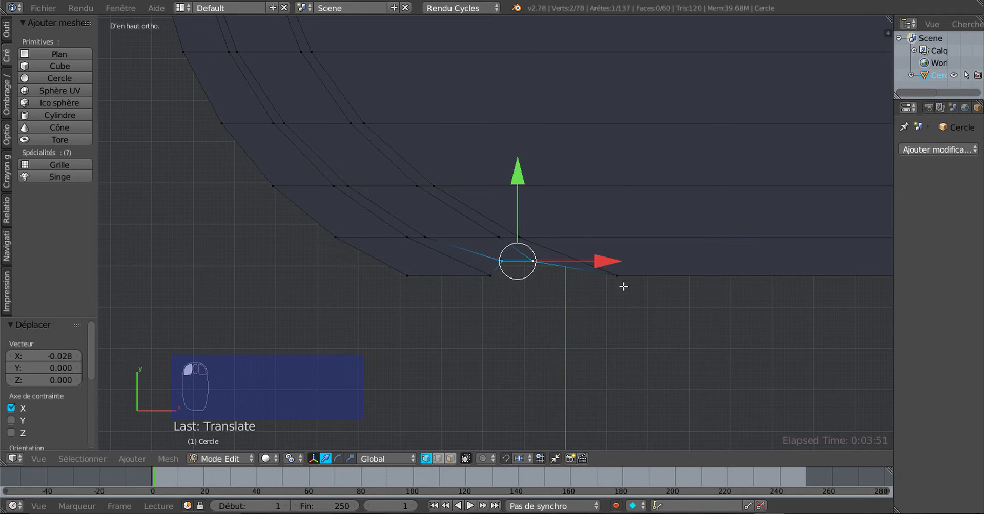
Move the -Y groove's vertex on the flat cover side about -0.104 along X and check the outline in Object Mode.
right_click(622, 283)
left_click_drag(696, 276, 642, 286)
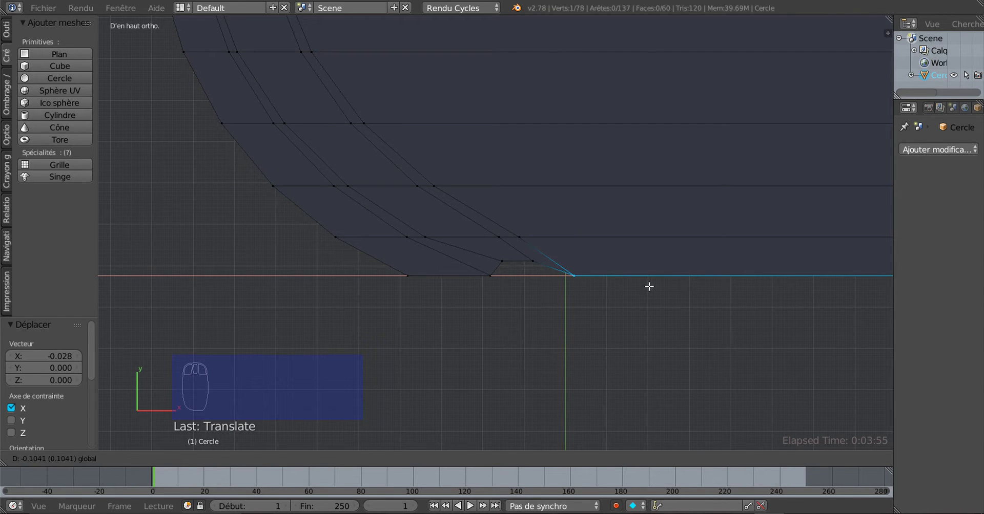
scroll(558, 297, "up", 2)
scroll(553, 280, "down", 2)
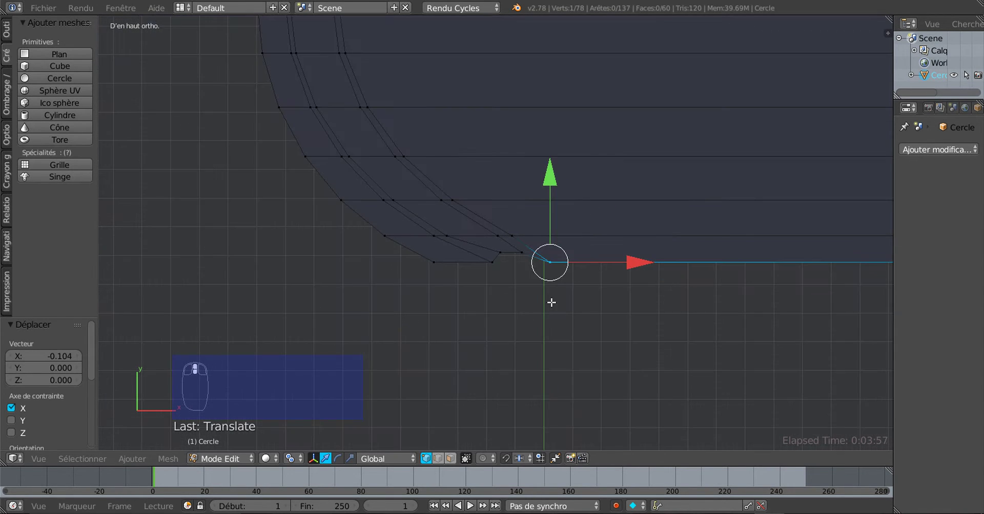
key("Tab")
scroll(551, 306, "down", 2)
mouse_move(558, 325)
middle_mouse_down()
mouse_move(606, 305)
mouse_move(692, 304)
mouse_move(540, 255)
mouse_move(549, 358)
mouse_move(482, 331)
mouse_move(567, 325)
mouse_move(518, 345)
mouse_move(561, 307)
middle_mouse_up()
key("Tab")
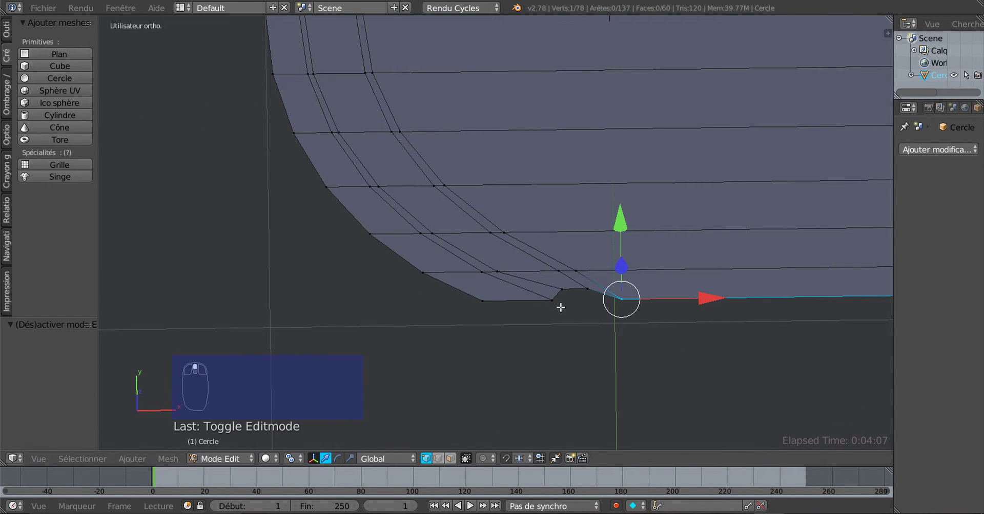
Select the outer rim's faces in face mode: the strips along both long sides and the outer arc of the spine.
left_click(450, 458)
right_click(520, 283, "alt")
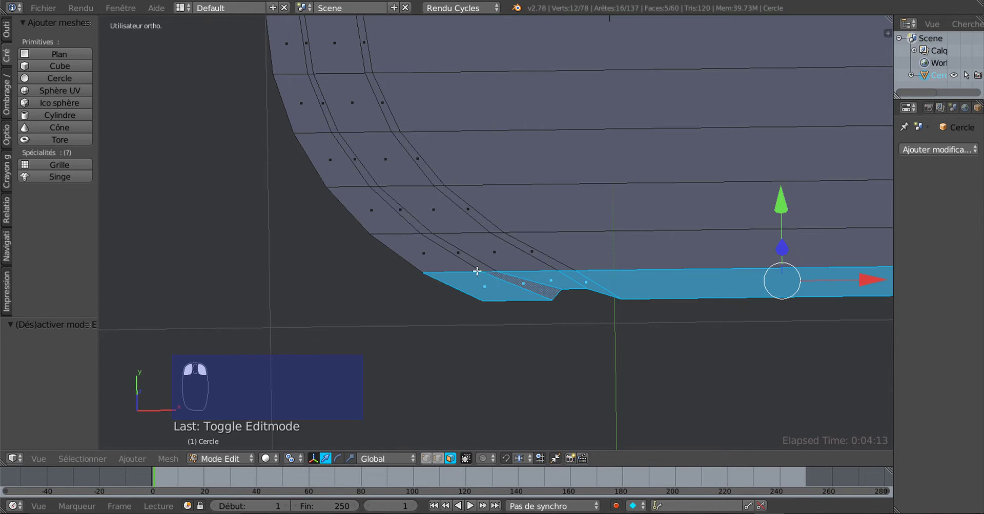
right_click(402, 237, "alt+shift")
scroll(421, 287, "down", 4)
middle_click_drag(650, 130, 509, 341, "shift")
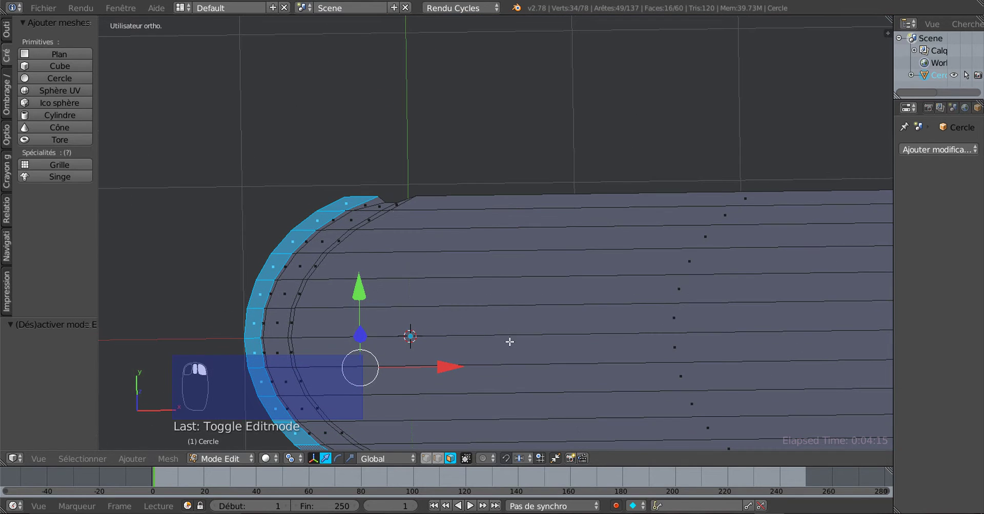
right_click(367, 201, "shift")
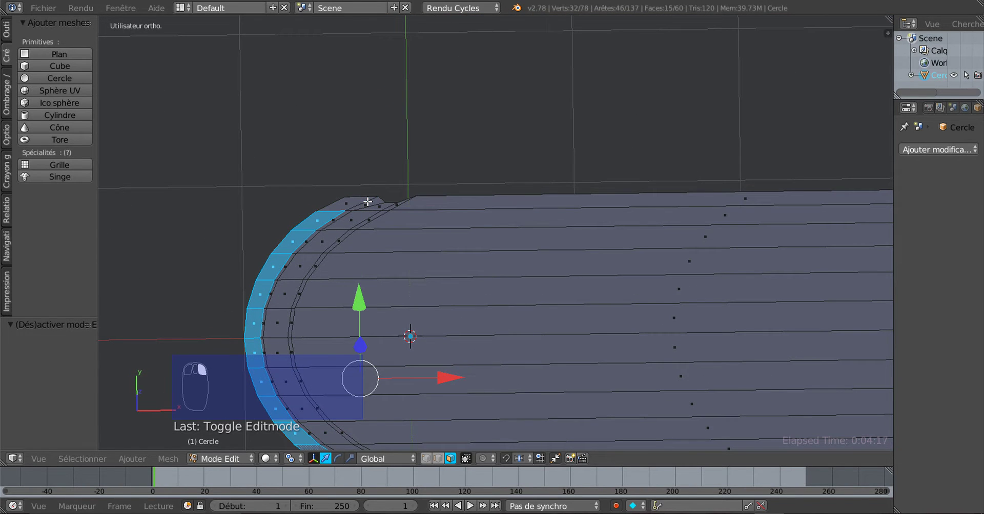
right_click(355, 200, "alt+shift")
Extrude the selected rim faces about 0.203 upward along Z to raise the cover's wall.
scroll(491, 329, "down", 5)
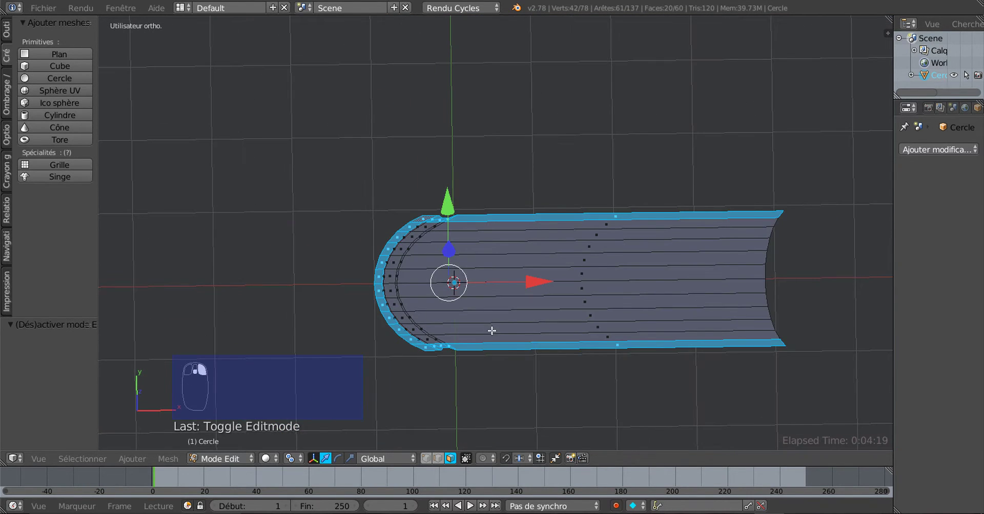
middle_click_drag(491, 330, 558, 283)
scroll(538, 295, "up", 3)
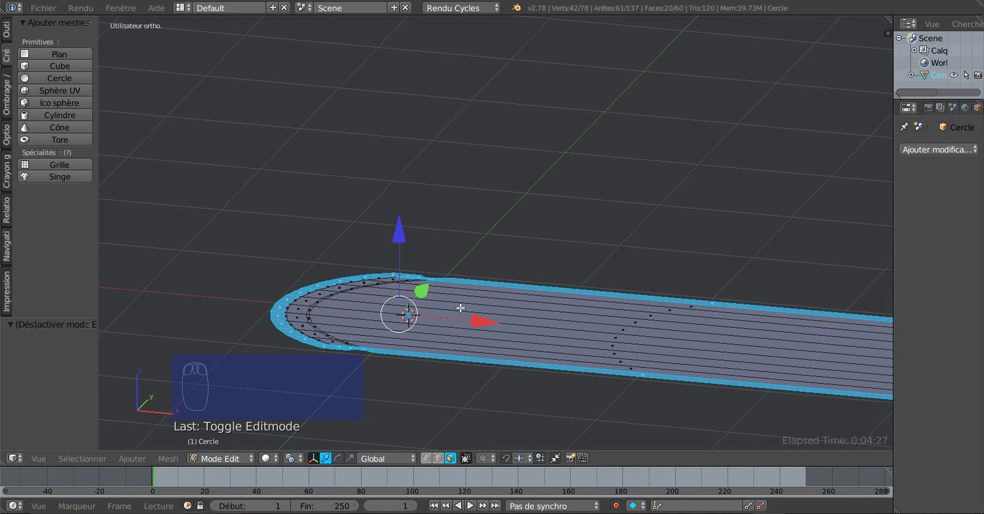
mouse_move(460, 308)
middle_mouse_down()
mouse_move(461, 321)
mouse_move(464, 311)
middle_mouse_up()
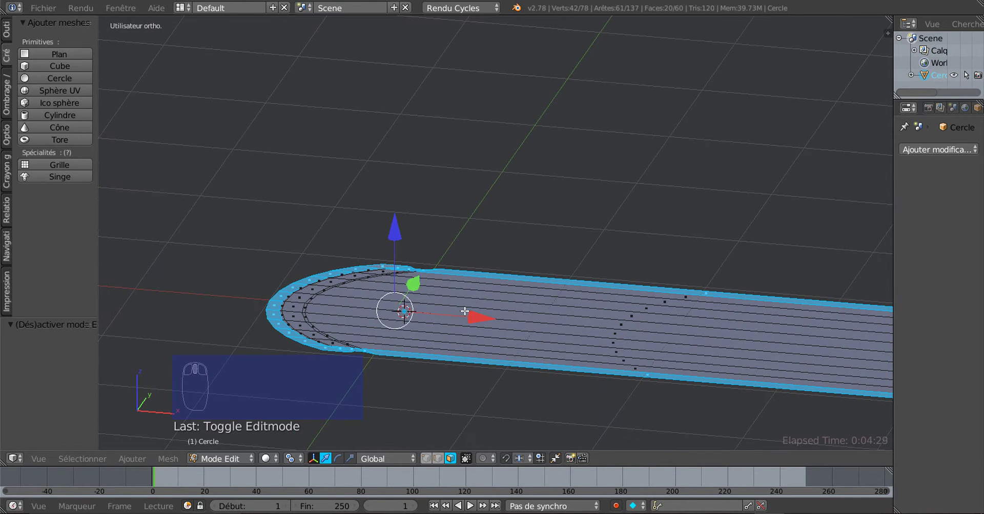
key("e")
left_click_drag(402, 235, 407, 211)
middle_click_drag(406, 211, 546, 362)
middle_click_drag(660, 358, 709, 400)
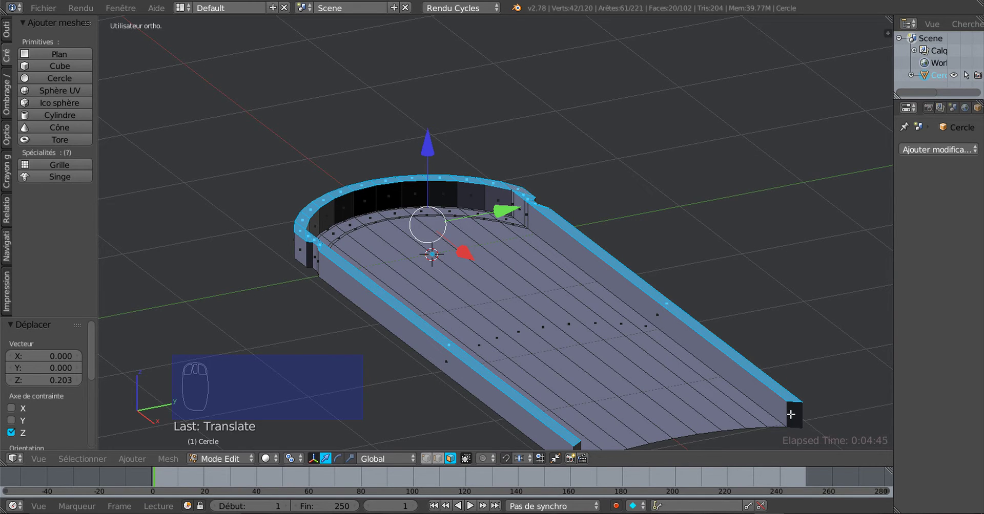
middle_click_drag(730, 407, 654, 311, "shift")
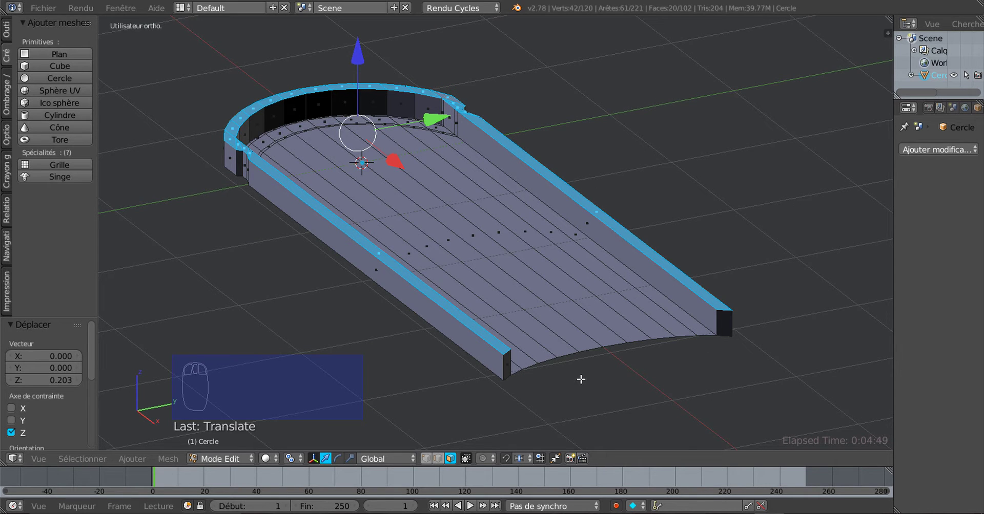
Select the outer bottom edge loop in edge mode and extrude it downward along Z to form the cover's tall outer wall.
middle_click_drag(560, 387, 602, 365)
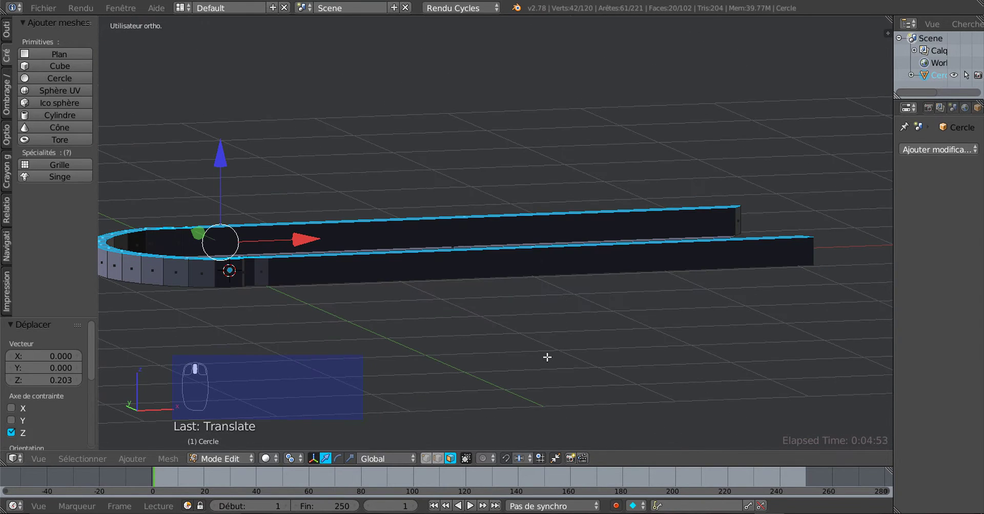
right_click(516, 279)
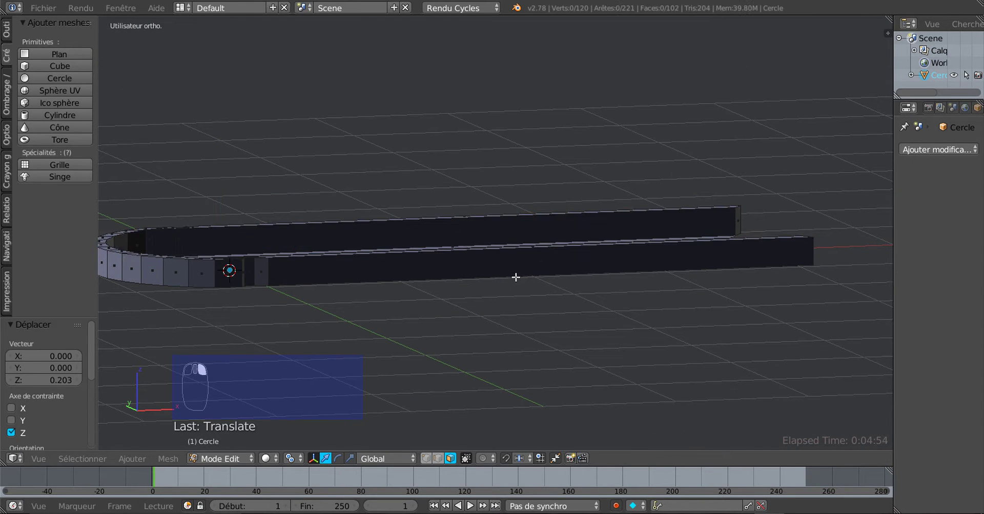
left_click(438, 458)
right_click(483, 280, "alt")
mouse_move(547, 396)
middle_mouse_down()
mouse_move(475, 383)
mouse_move(456, 353)
mouse_move(468, 314)
mouse_move(423, 358)
mouse_move(525, 385)
mouse_move(608, 387)
mouse_move(533, 393)
middle_mouse_up()
key("e")
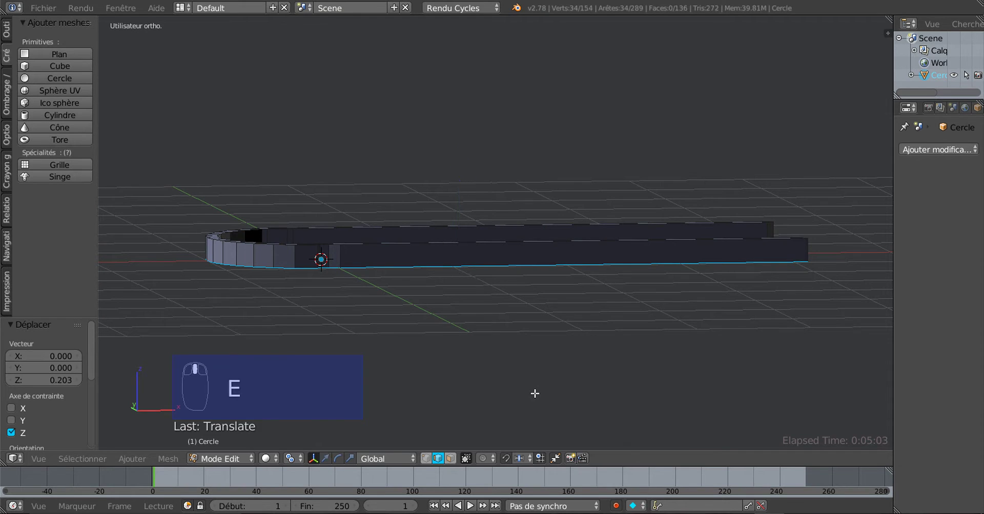
right_click(508, 325)
left_click_drag(459, 176, 464, 345)
In Object Mode, move the whole cover about 3.647 up along Z in the front view.
scroll(465, 345, "down", 1)
key("Tab")
scroll(465, 345, "down", 2)
middle_click_drag(551, 364, 512, 359)
scroll(584, 369, "up", 2)
scroll(510, 353, "down", 2)
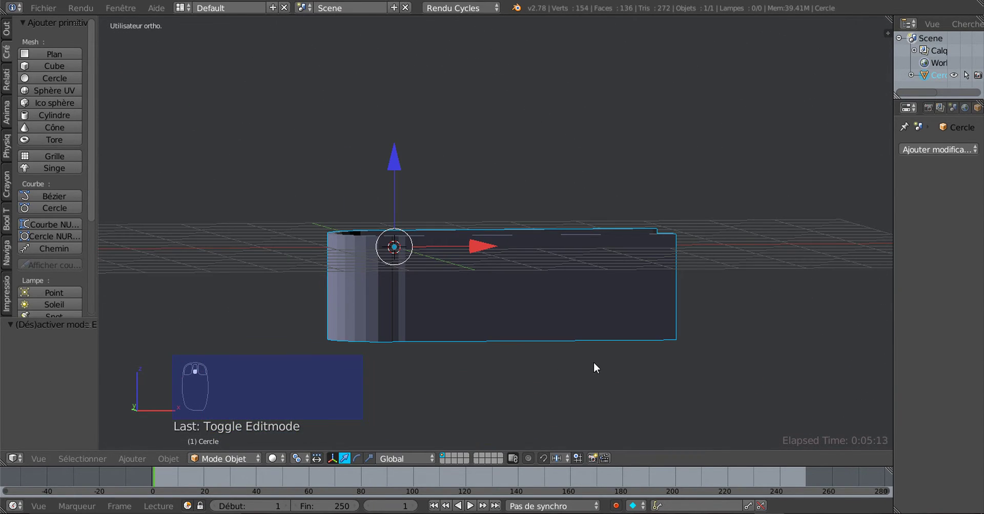
key("KP_1")
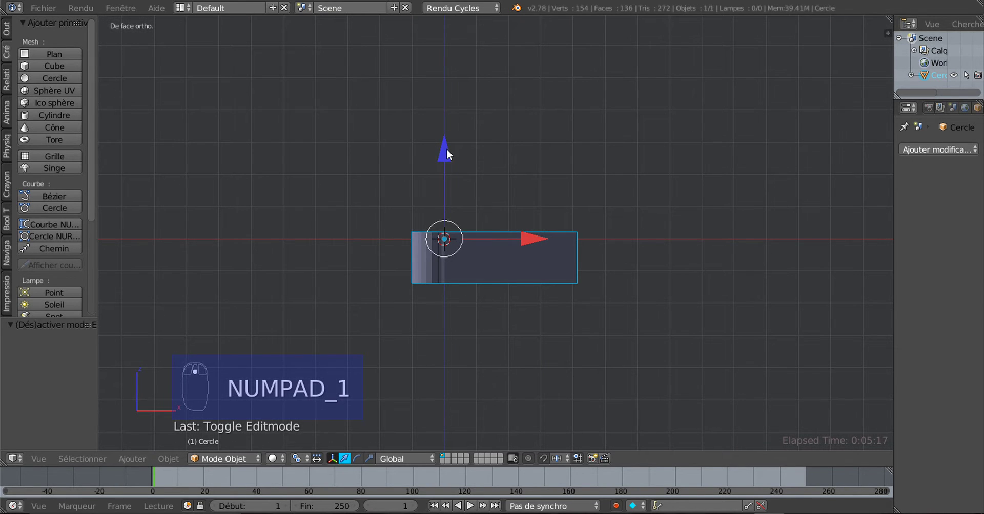
left_click_drag(444, 152, 445, 35)
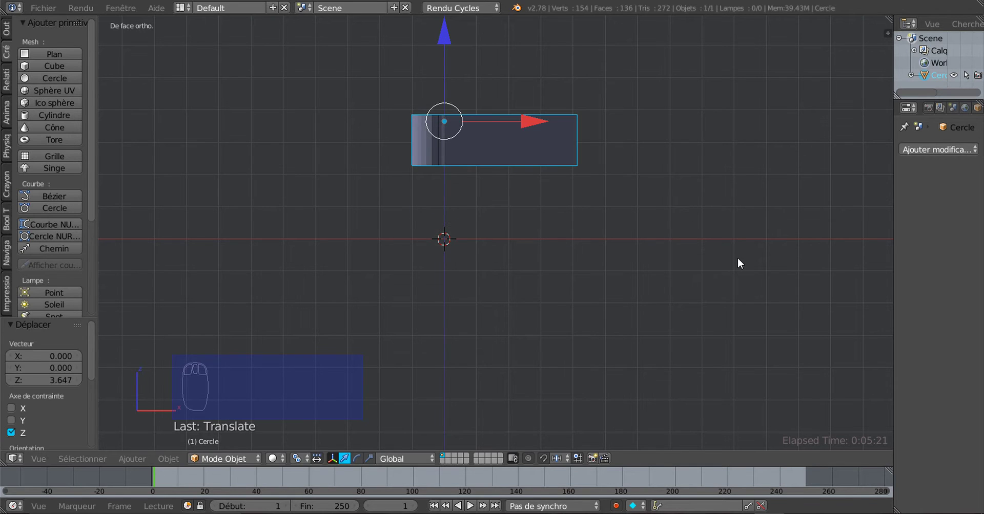
middle_click_drag(717, 262, 650, 297, "shift")
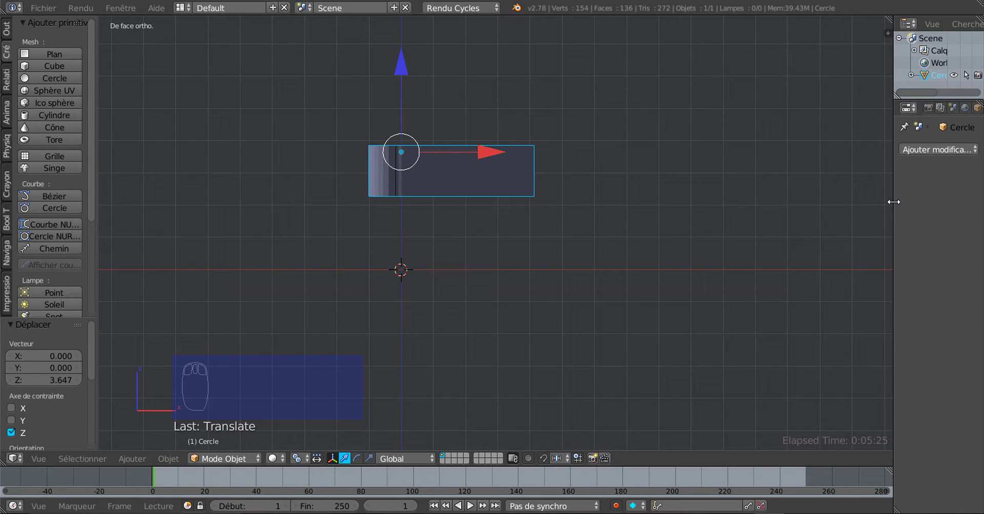
Add a Mirror modifier to the cover with the X axis turned off and the Z axis turned on.
left_click_drag(893, 203, 765, 208)
left_click(841, 151)
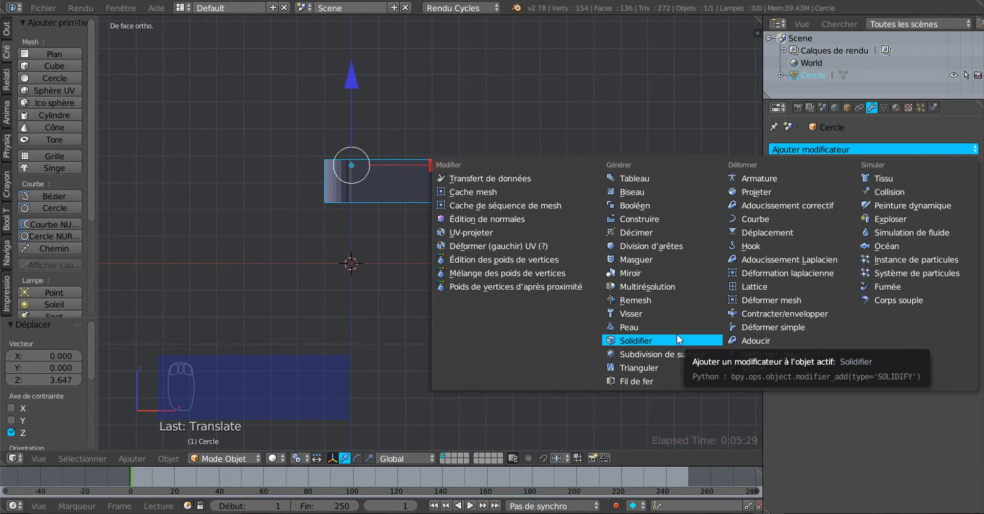
left_click(644, 272)
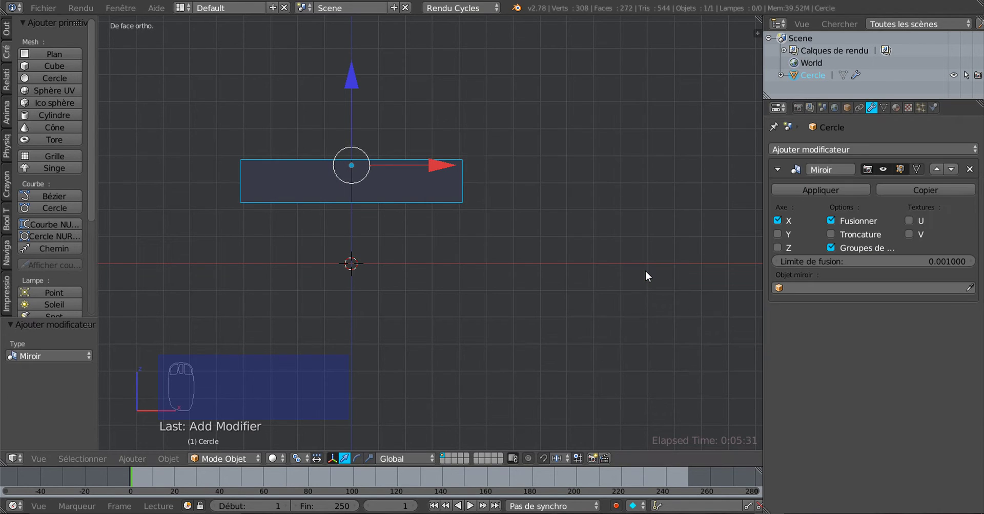
left_click(778, 220)
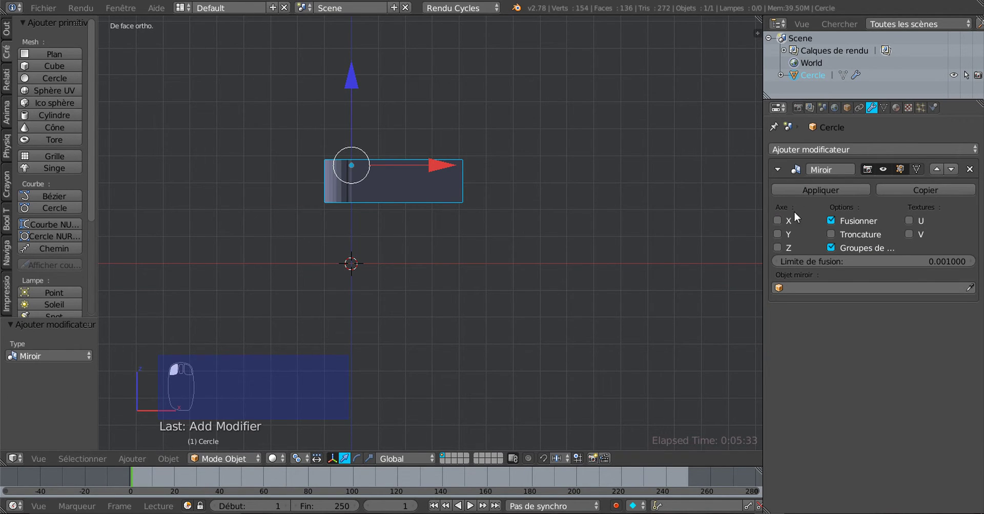
left_click(777, 248)
middle_click_drag(563, 293, 523, 280)
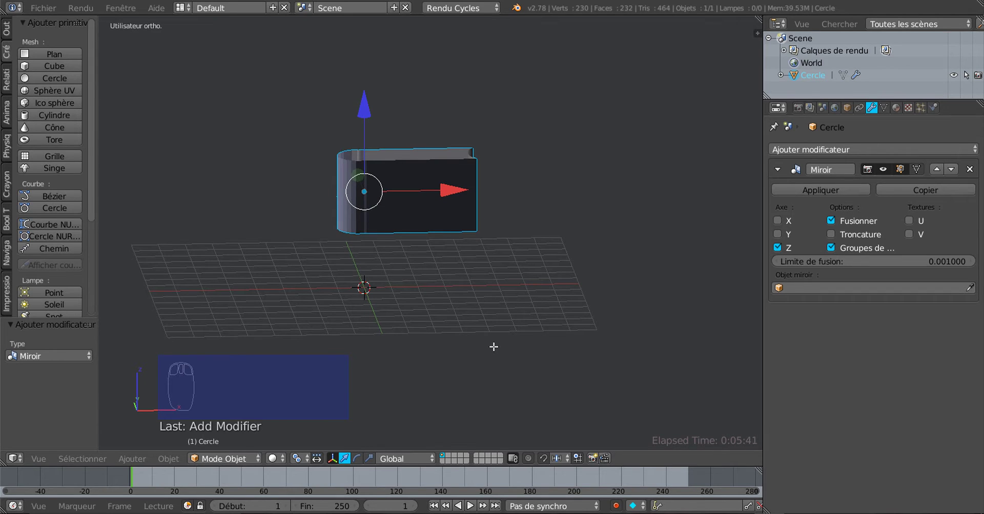
In Edit Mode, select the whole mesh and move it 1.898 up along Z, followed by a further 1.289.
key("Tab")
middle_click_drag(494, 343, 488, 328)
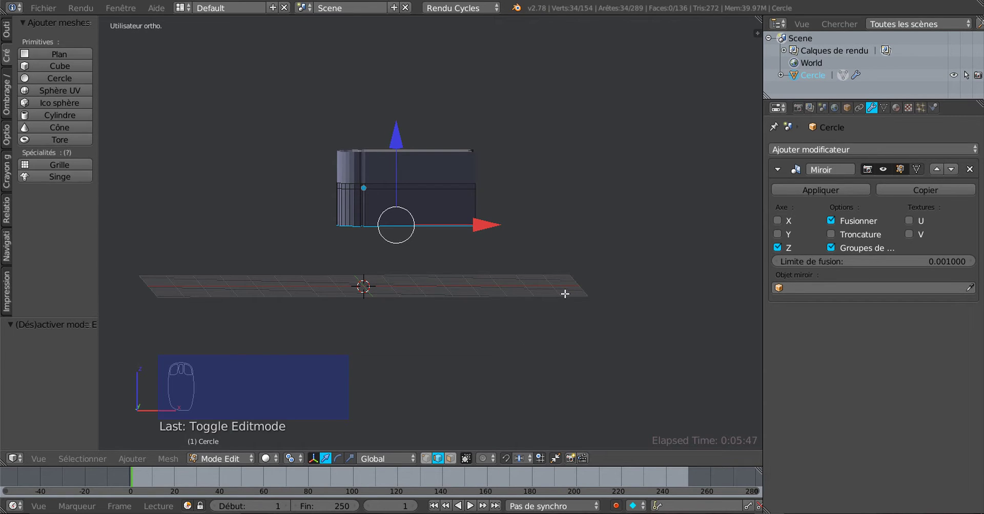
key("a")
key("a")
key("a")
left_click_drag(380, 108, 373, 59)
middle_click_drag(374, 60, 362, 301)
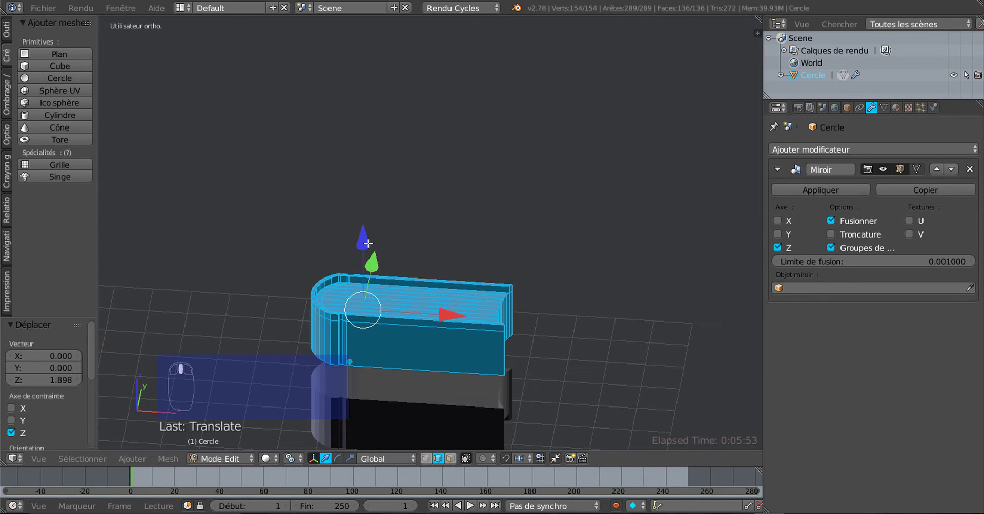
left_click_drag(362, 301, 399, 374)
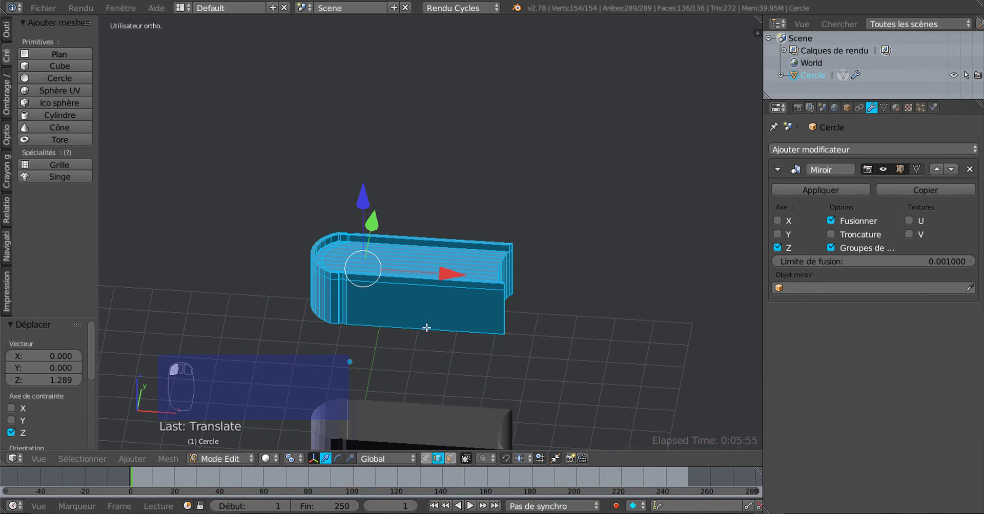
middle_click_drag(426, 328, 443, 269)
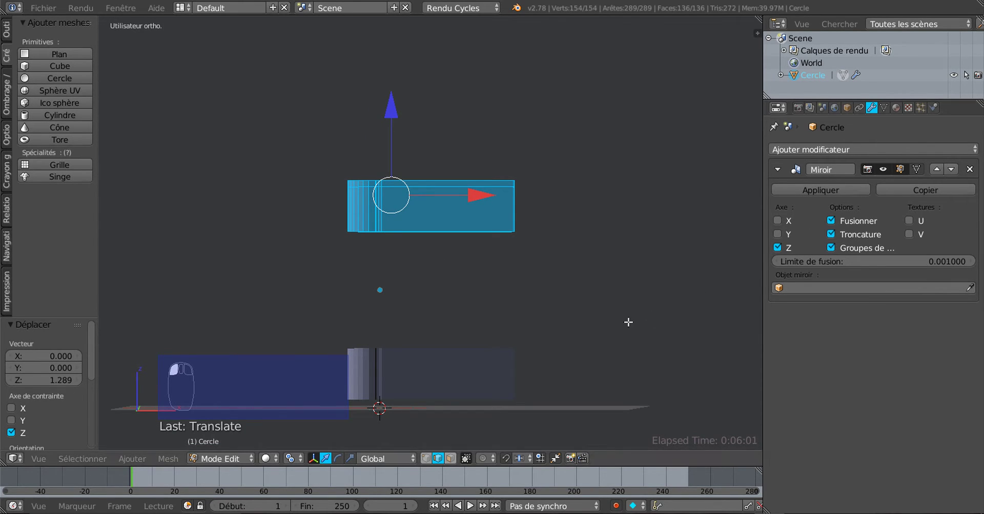
With the mirror's clipping enabled, select the bottom edge loop and move it 1.931 down along Z onto the mirror plane.
scroll(605, 312, "up", 2)
right_click(451, 232, "alt")
mouse_move(453, 288)
middle_mouse_down()
mouse_move(384, 305)
mouse_move(442, 303)
middle_mouse_up()
middle_click_drag(518, 292, 542, 317)
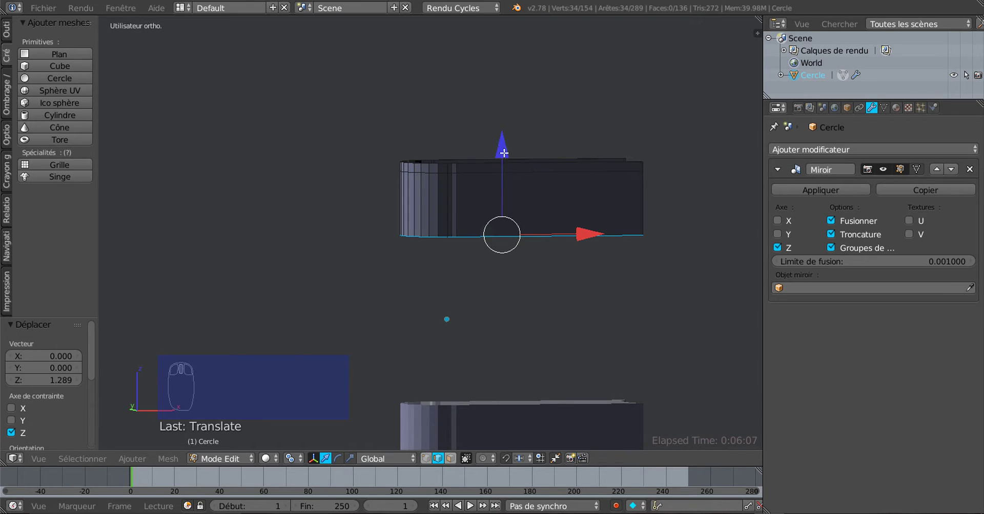
left_click_drag(502, 148, 521, 231)
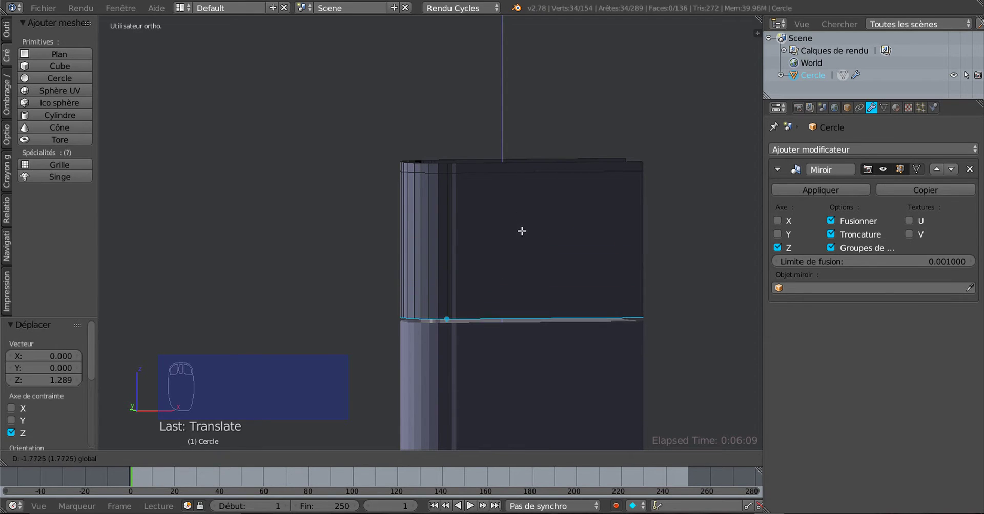
left_click(524, 237)
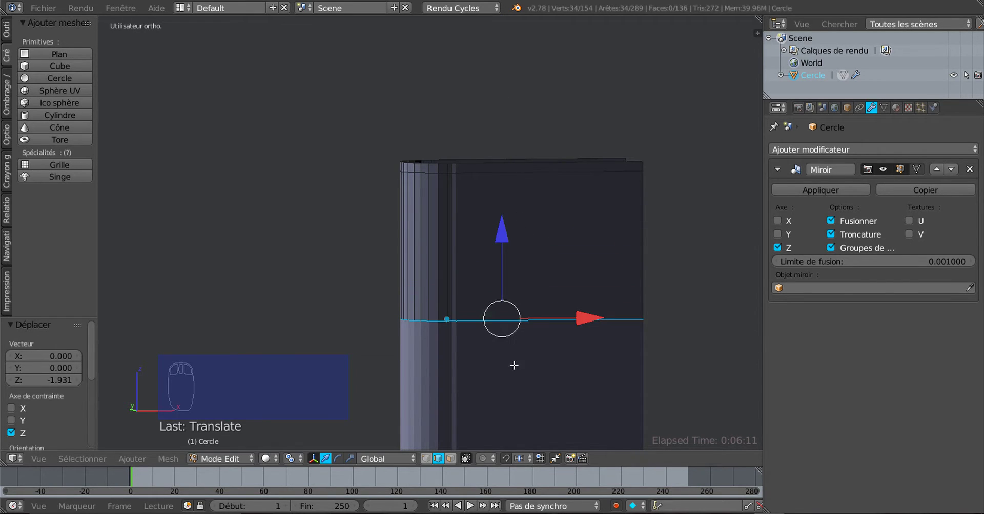
Test the clipping by shifting the central edge loop along Z, and return to Object Mode.
scroll(514, 365, "down", 3)
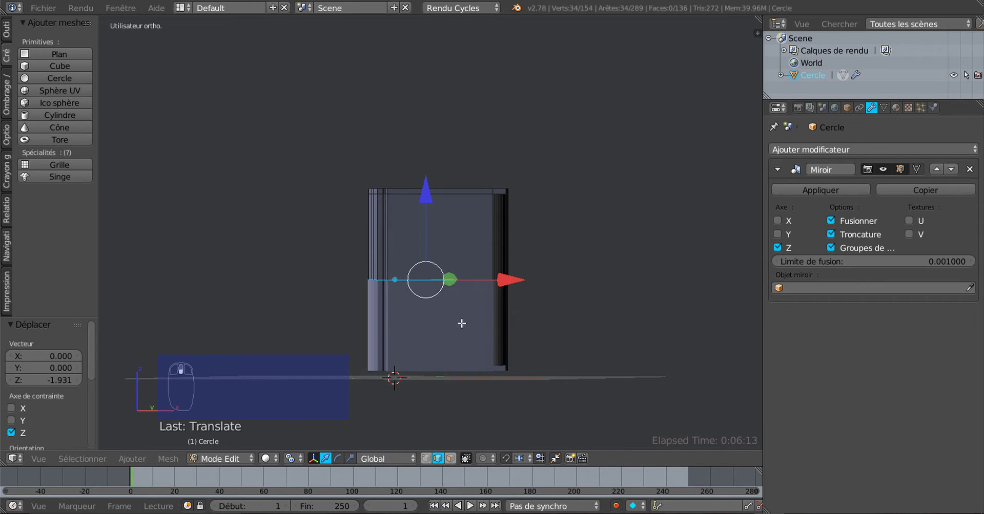
middle_click_drag(461, 323, 464, 305)
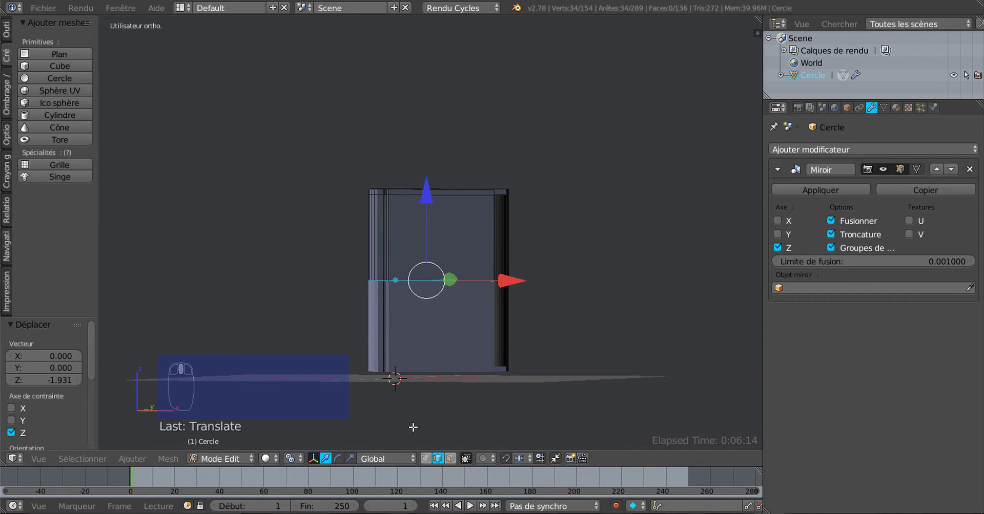
middle_click_drag(461, 248, 510, 275)
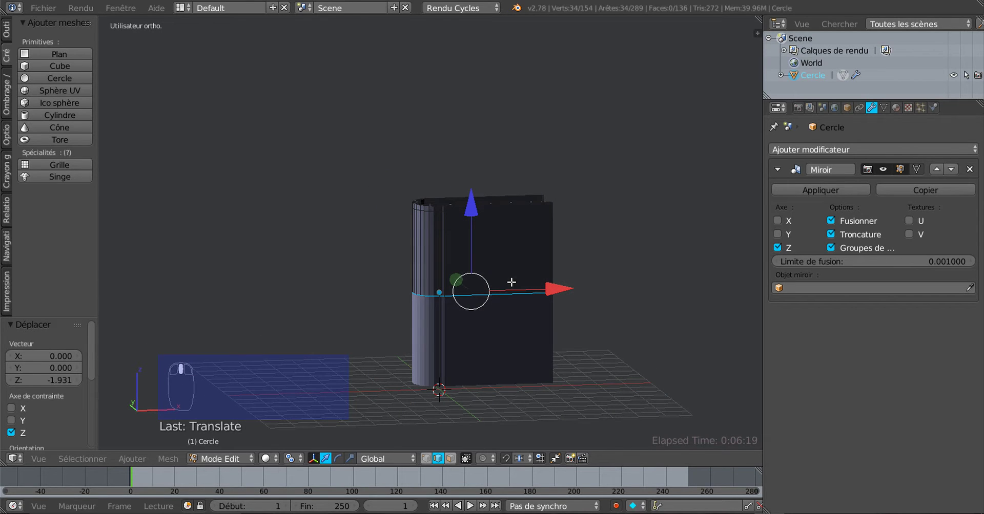
mouse_move(471, 216)
left_mouse_down()
mouse_move(474, 236)
mouse_move(479, 224)
left_mouse_up()
middle_click_drag(513, 312, 552, 326)
key("Tab")
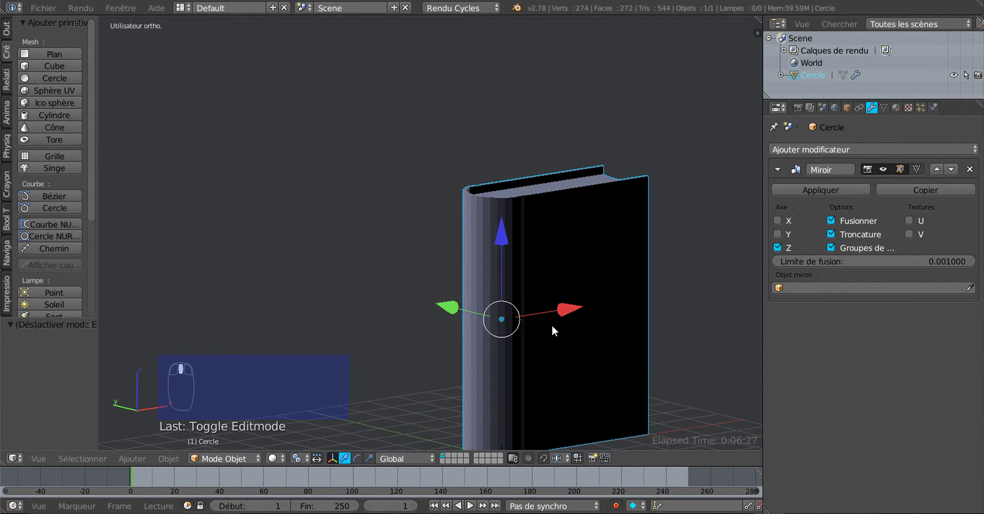
Scale the book by 1.159 along Z to make it taller, and widen it slightly along X.
left_click(369, 459)
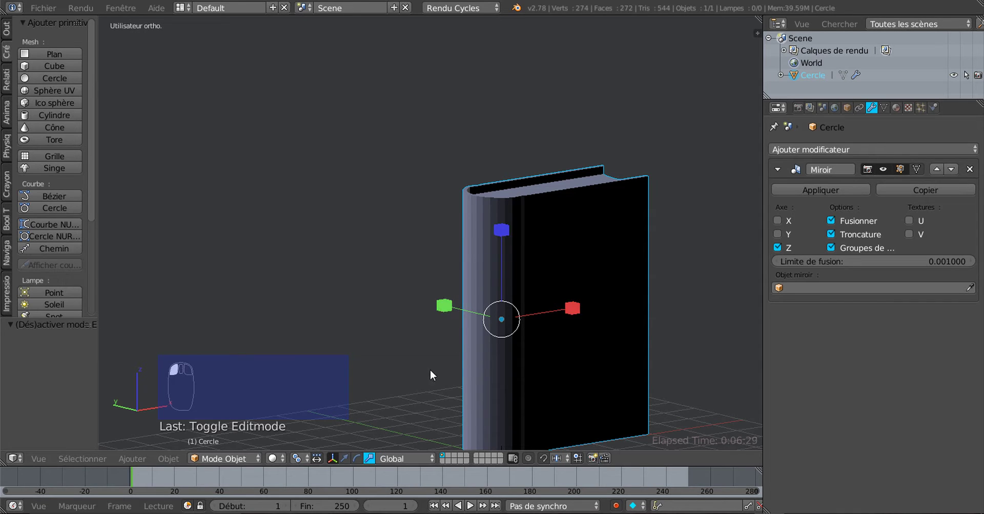
left_click_drag(500, 235, 502, 218)
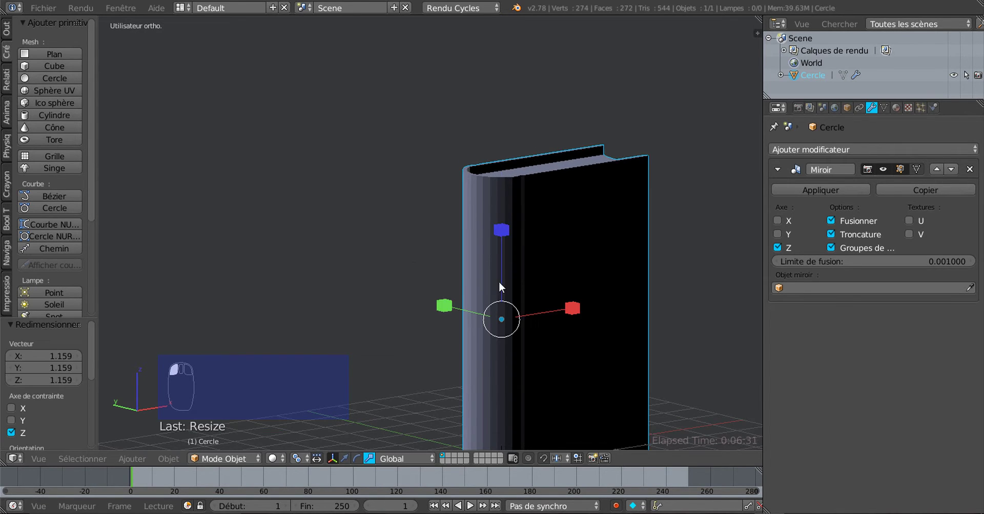
scroll(477, 307, "down", 3)
middle_click_drag(423, 364, 515, 302)
key("s")
key("x")
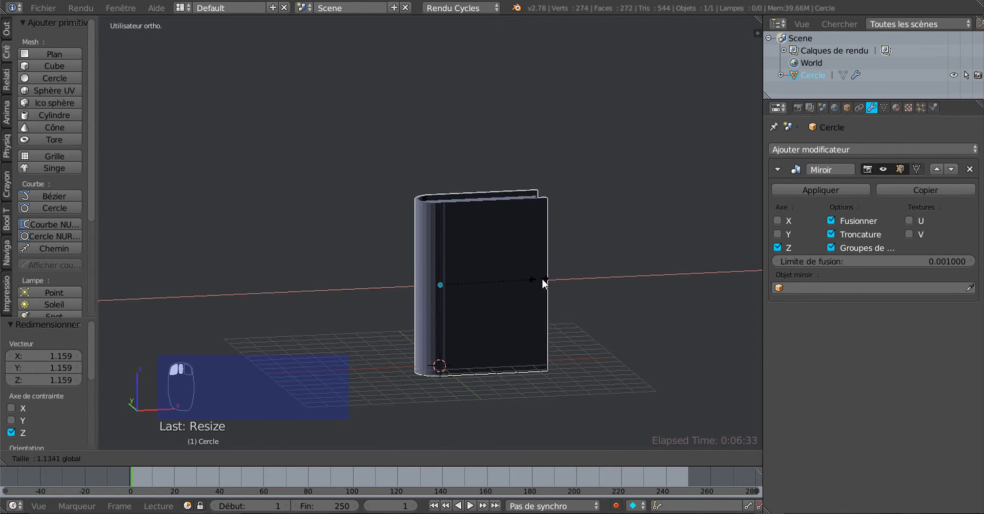
left_click_drag(547, 279, 547, 279)
Enter Edit Mode on the book and examine its covers and spine from several sides.
key("Tab")
middle_click_drag(488, 330, 405, 404)
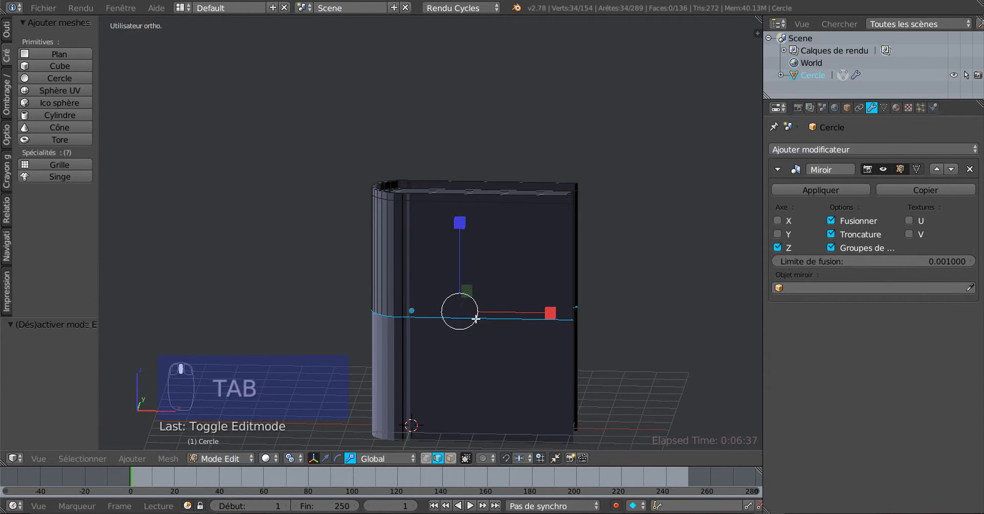
key("Tab")
middle_click_drag(491, 358, 512, 305)
key("Tab")
middle_click_drag(514, 304, 591, 307)
middle_click_drag(656, 248, 504, 293)
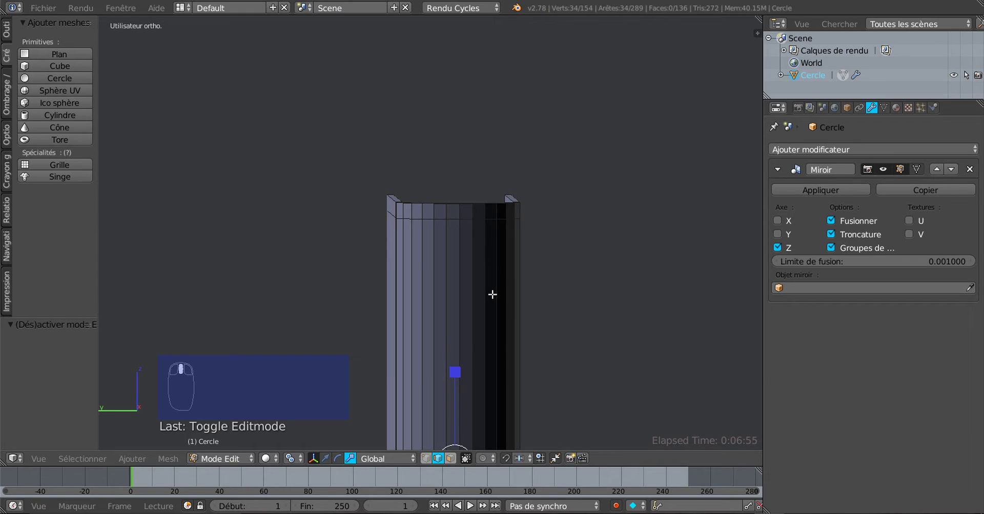
Try a horizontal loop cut slid toward the upper end of the book's outer wall, and undo it.
key("ctrl+r")
left_click(495, 288)
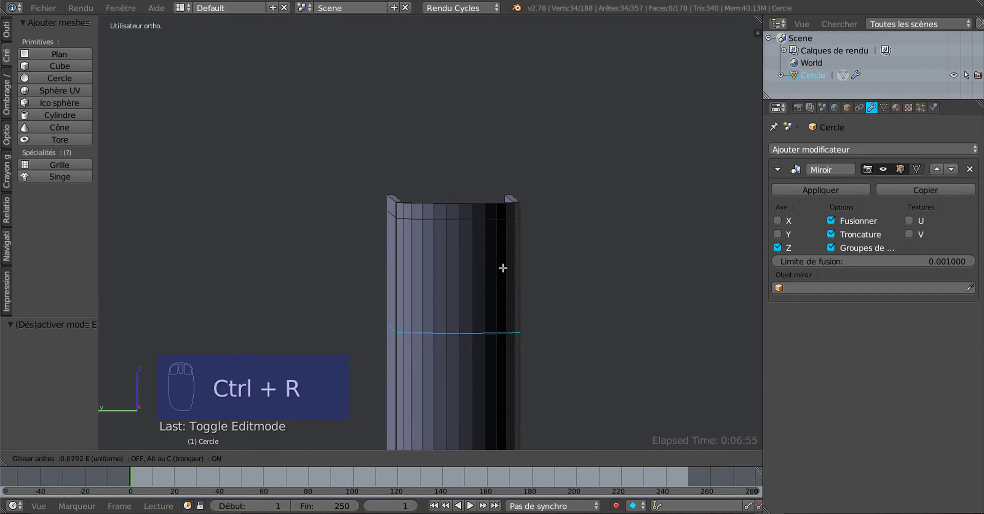
left_click(523, 223)
middle_click_drag(523, 226, 321, 267)
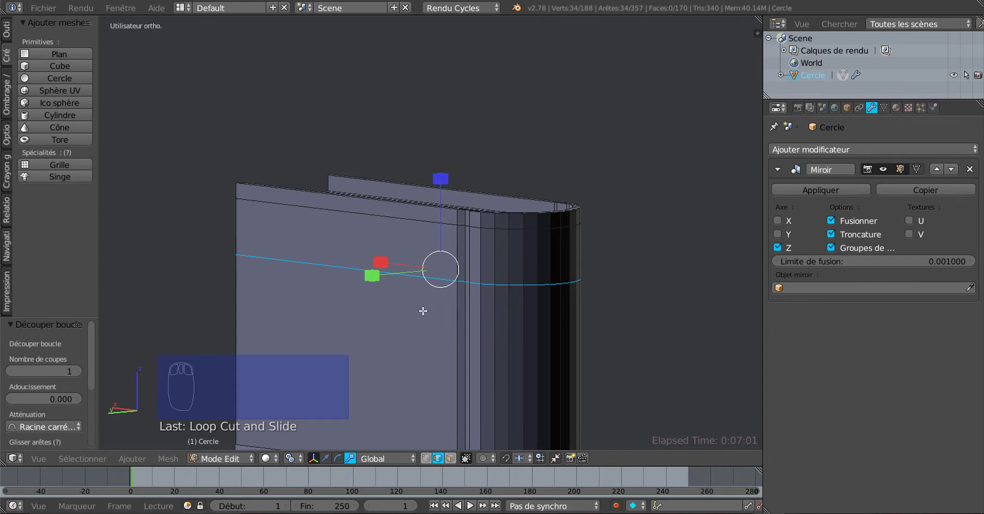
middle_click_drag(422, 311, 529, 321)
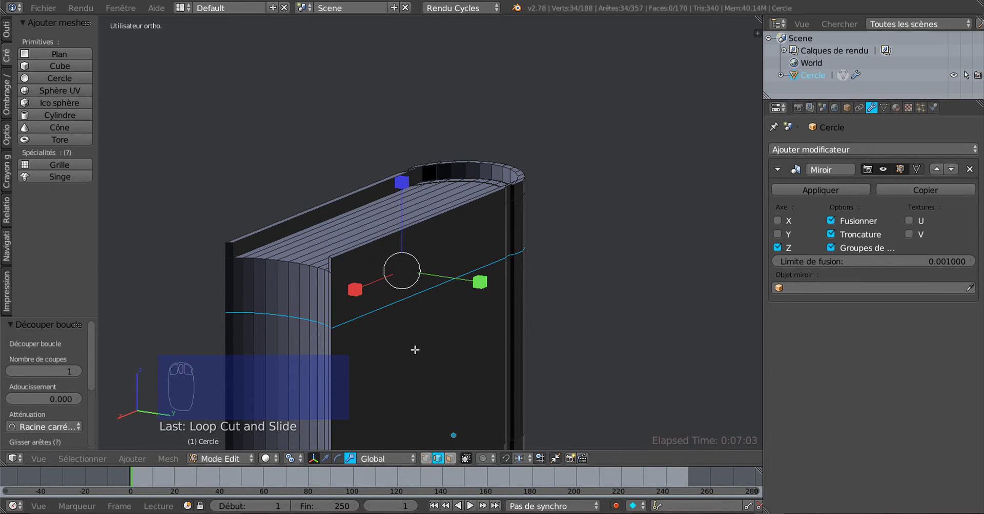
key("ctrl+z")
In face mode, select the four narrow end faces of both cover boards on the book's open side.
middle_click_drag(416, 350, 481, 268)
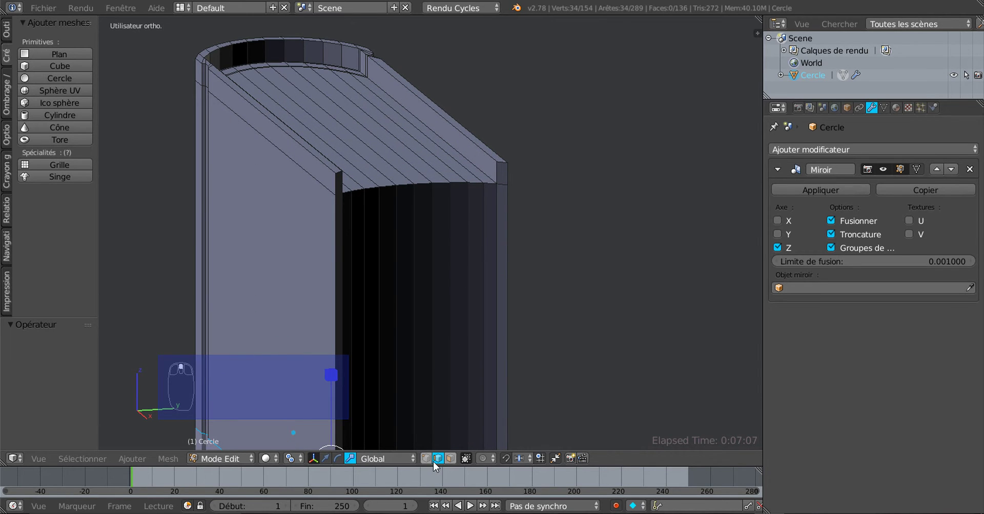
left_click(449, 459)
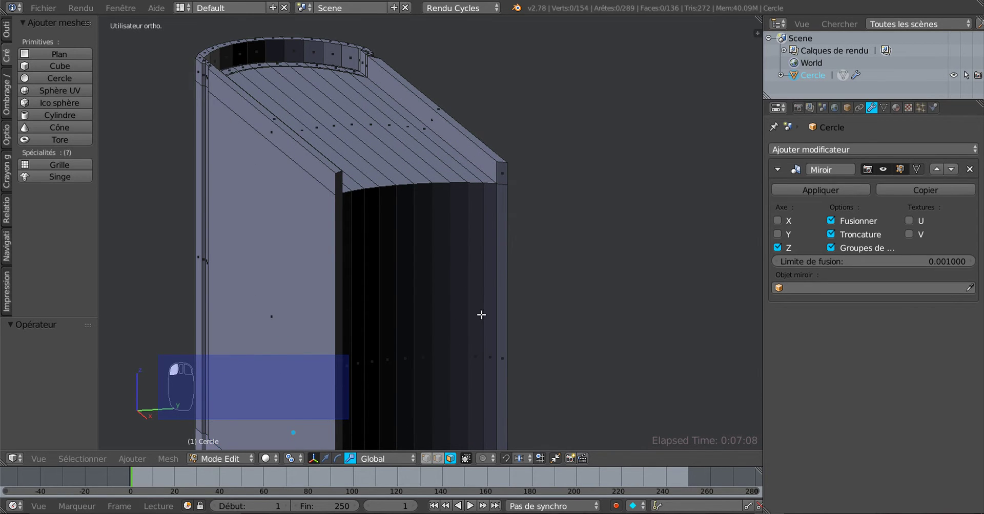
left_click(501, 178)
left_click(505, 222, "shift")
middle_click_drag(499, 300, 317, 341)
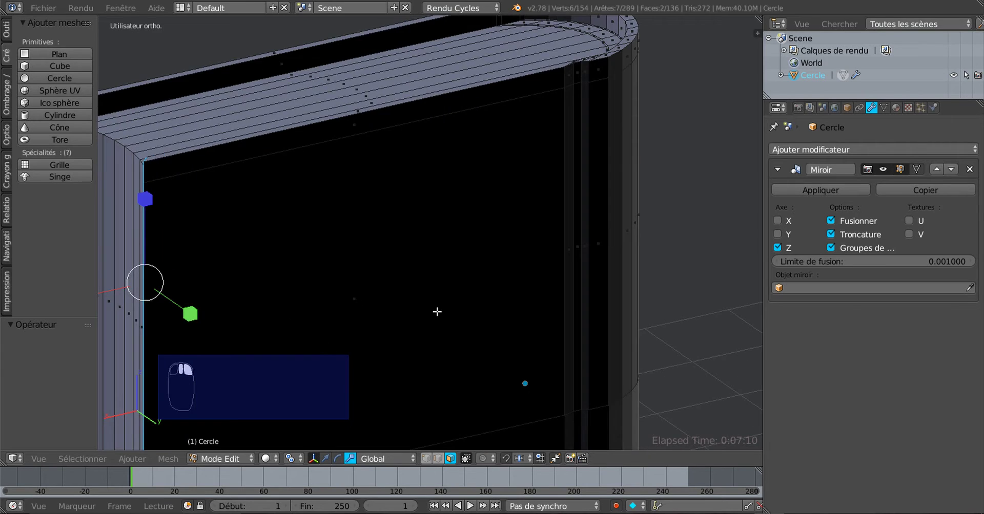
middle_click_drag(437, 312, 674, 299, "shift")
right_click(301, 104, "shift")
right_click(293, 133, "shift")
scroll(251, 242, "down", 4)
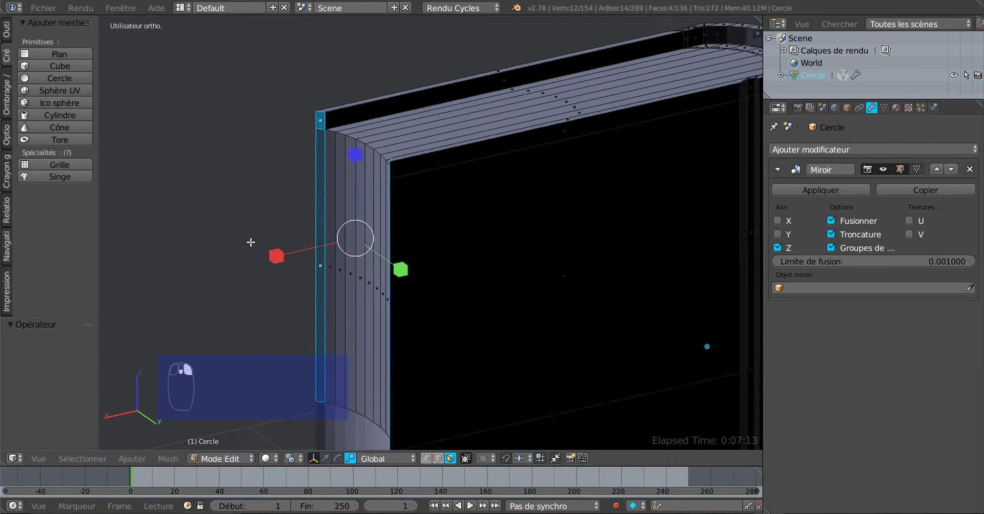
middle_click_drag(288, 300, 491, 281)
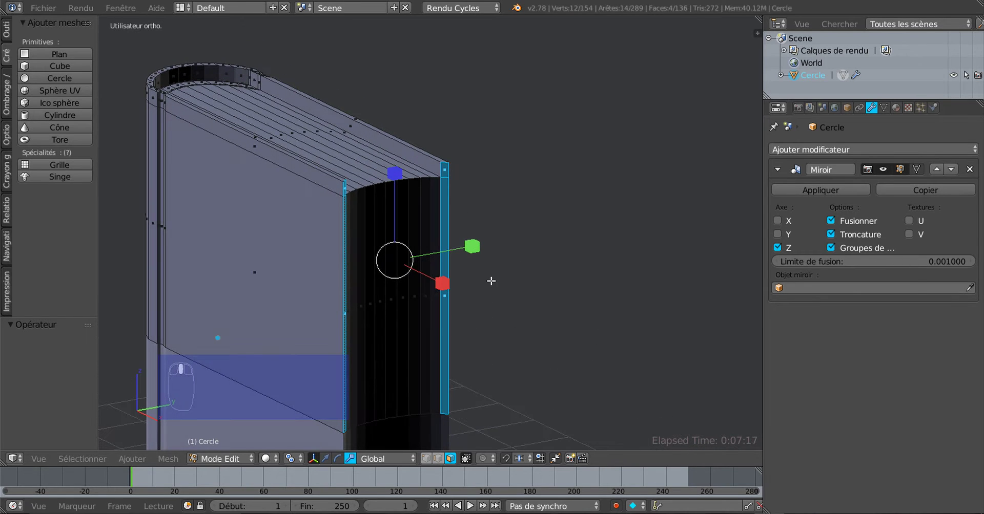
Set the pivot point to Barycentre and extrude the selected board end faces 0.369 along X so the covers overhang the pages.
left_click(327, 459)
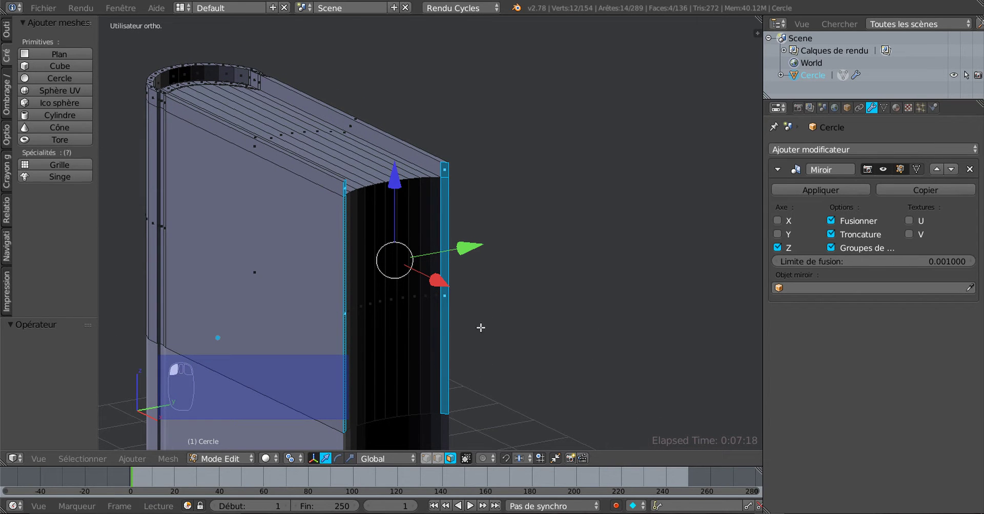
left_click(291, 459)
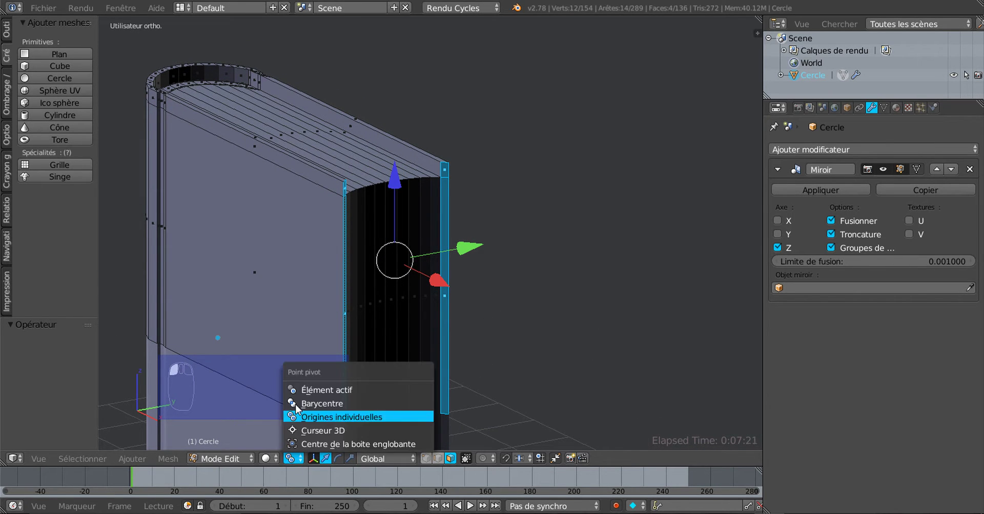
left_click(425, 399)
middle_click_drag(509, 369, 516, 370)
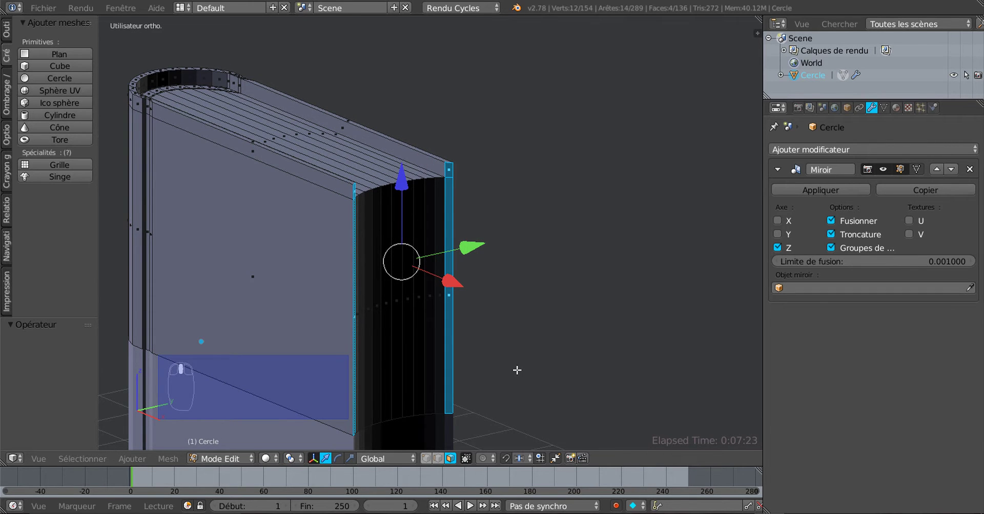
key("e")
key("x")
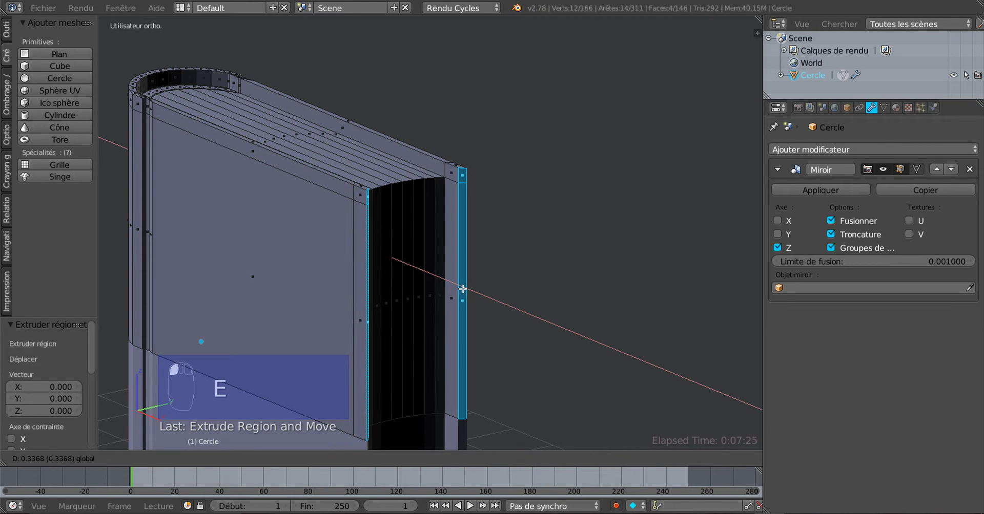
left_click(464, 288)
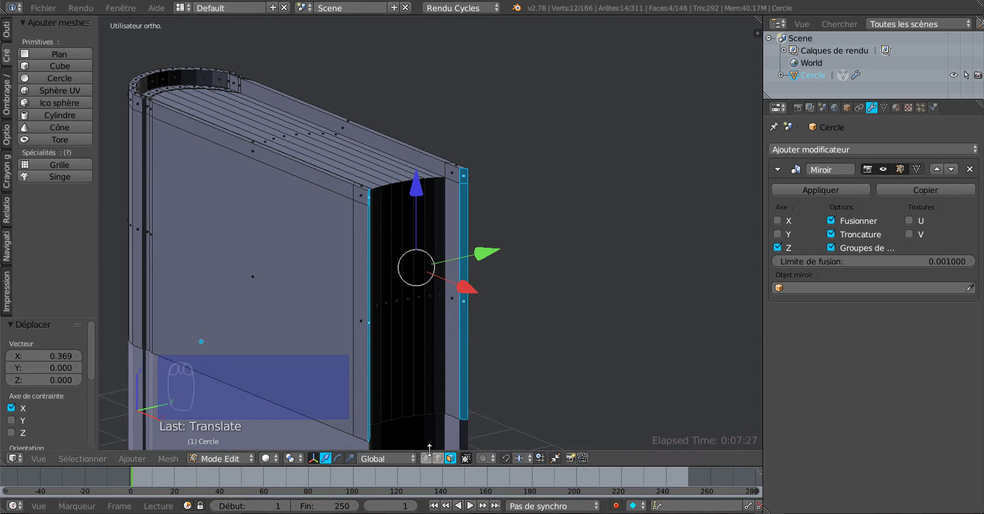
In edge mode, select the inner vertical edges at the extruded ends of both cover boards.
right_click(459, 200)
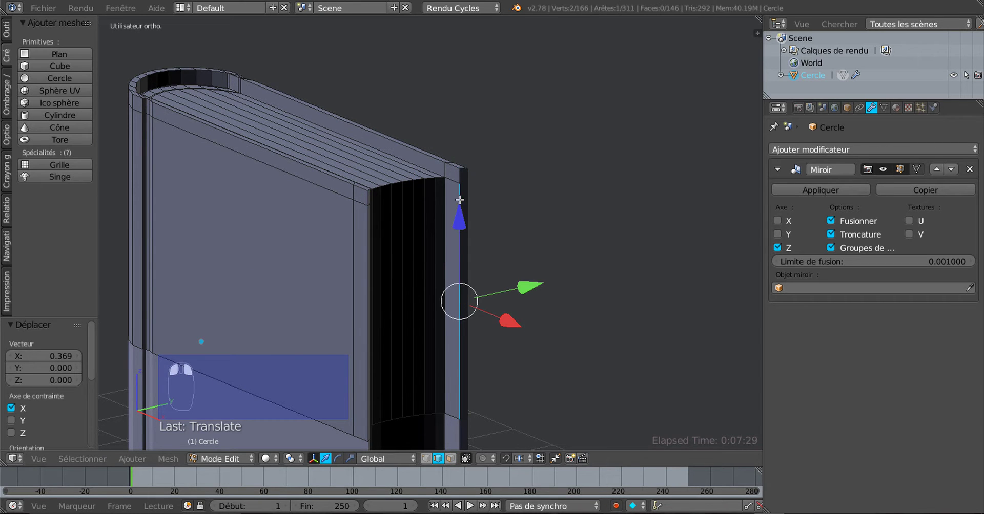
right_click(460, 183, "shift")
middle_click_drag(368, 308, 641, 278)
right_click(445, 114, "shift")
right_click(439, 158, "shift")
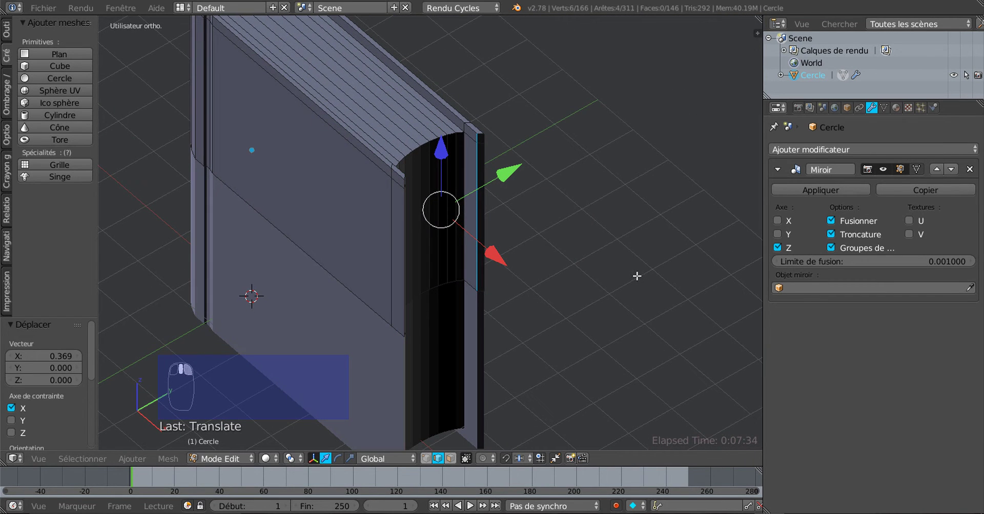
From the top view, move the selected inner vertical edges 0.083 along X to square off both cover board ends.
key("KP_7")
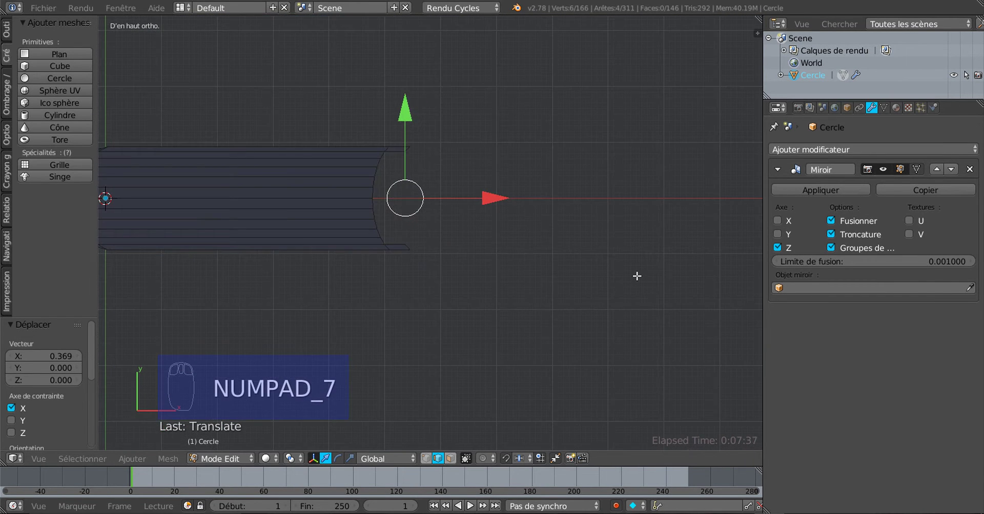
middle_click_drag(538, 231, 620, 219, "shift")
scroll(527, 189, "up", 3)
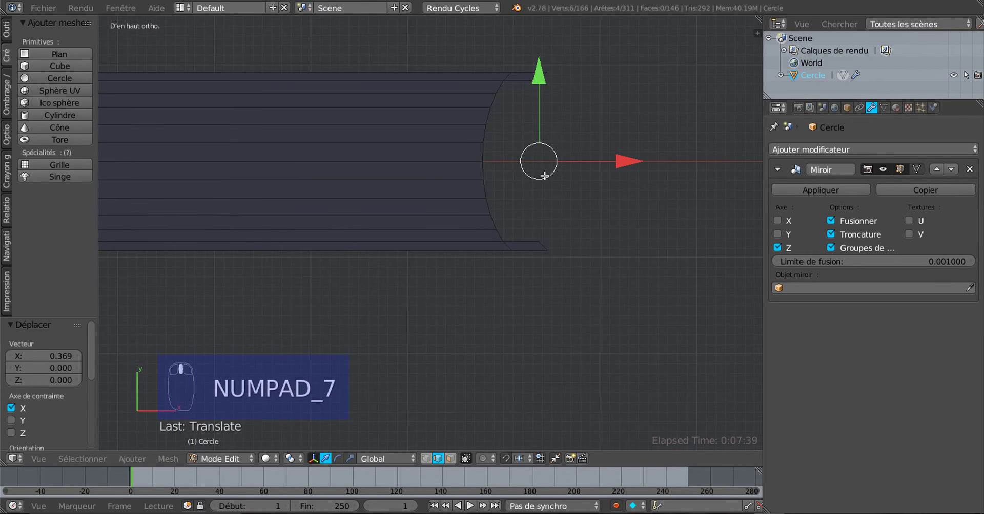
middle_click_drag(545, 176, 506, 256, "shift")
left_click_drag(571, 264, 566, 252)
scroll(509, 159, "up", 3)
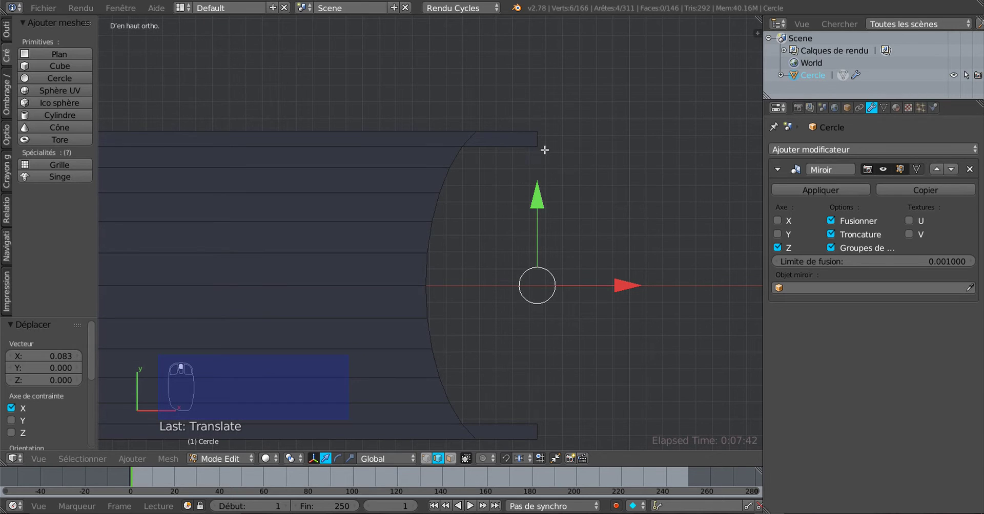
scroll(564, 276, "down", 4)
middle_click_drag(538, 334, 484, 306)
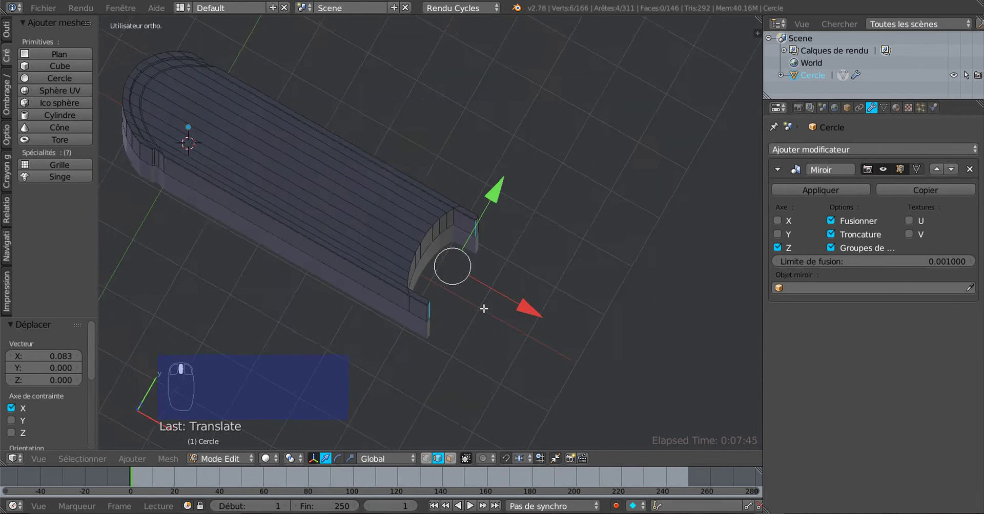
scroll(473, 266, "up", 4)
scroll(456, 301, "up", 2)
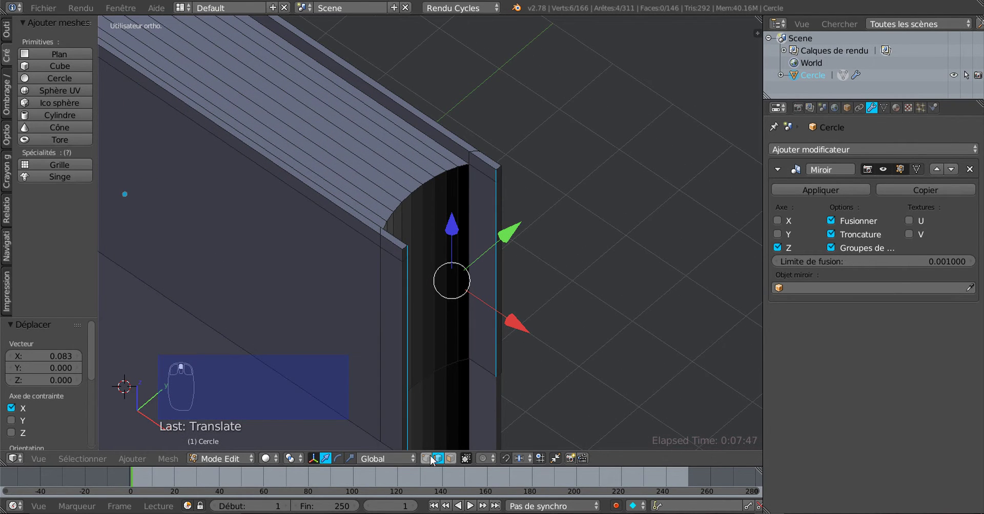
In face mode, select the long narrow end face of each cover board on the book's open side.
left_click(449, 458)
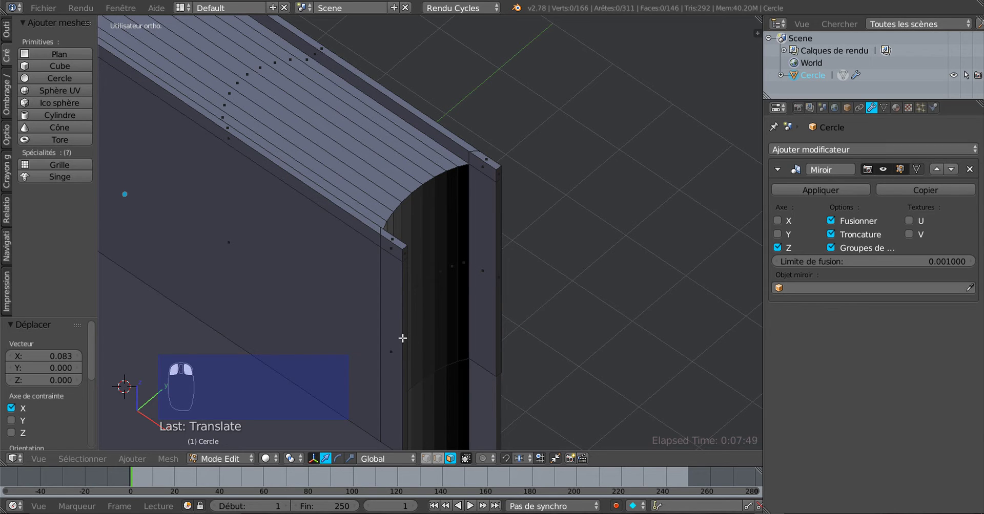
middle_click_drag(403, 338, 376, 320)
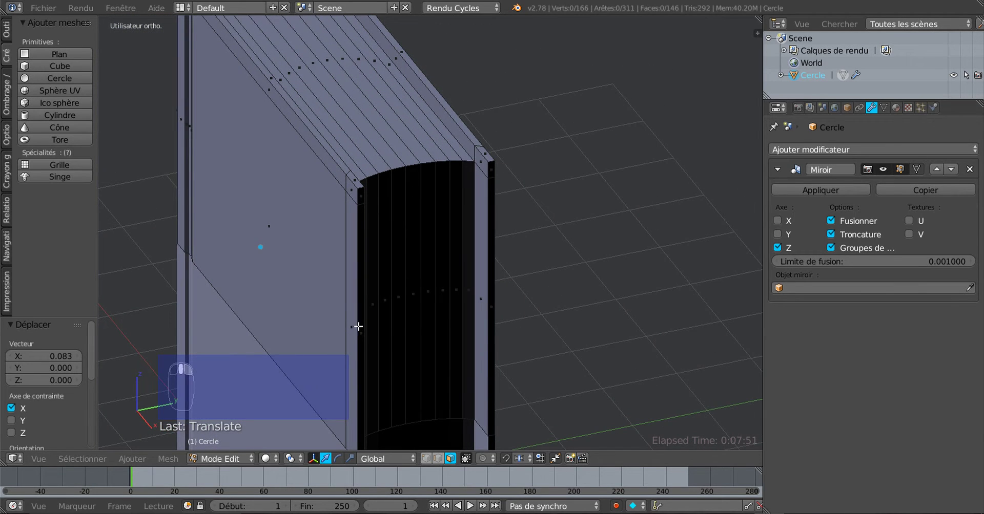
right_click(358, 326)
right_click(489, 310, "shift")
middle_click_drag(492, 308, 547, 344)
Try moving the two selected board end faces -0.010 along X, and undo it.
key("g")
key("x")
left_click(544, 342)
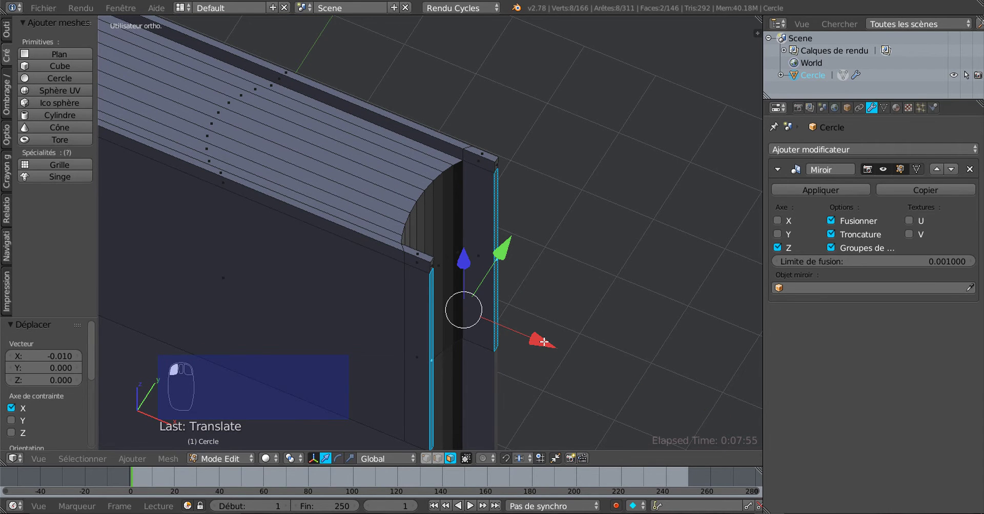
key("ctrl+z")
Add the two small upper end faces to the selection and move all four about -0.19 along X to shorten the cover overhang.
middle_click_drag(543, 342, 492, 185)
right_click(494, 176, "shift")
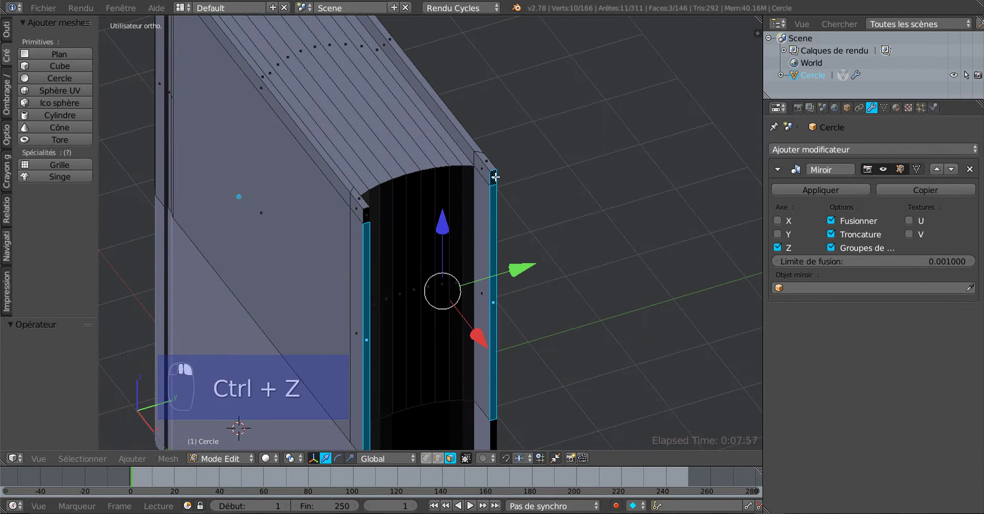
right_click(369, 215, "shift")
middle_click_drag(369, 215, 504, 323)
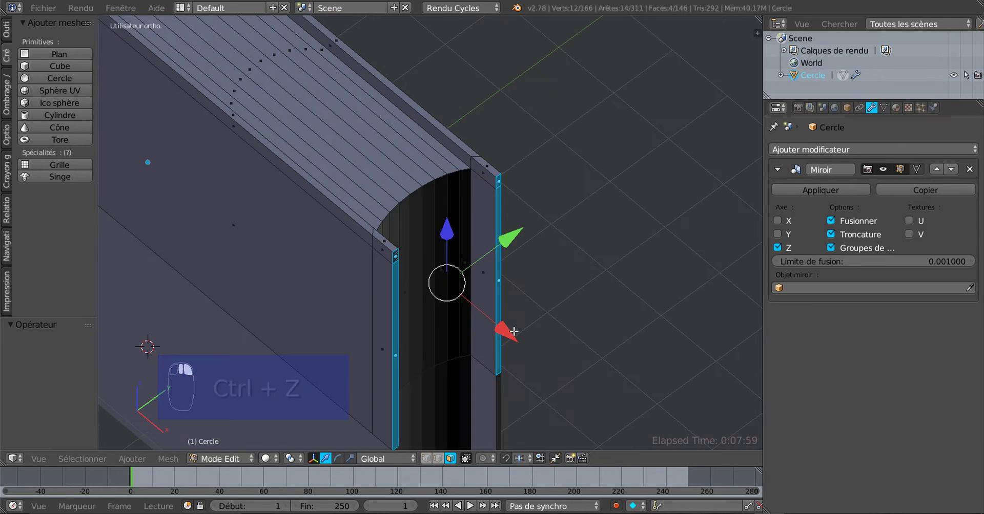
key("g")
key("x")
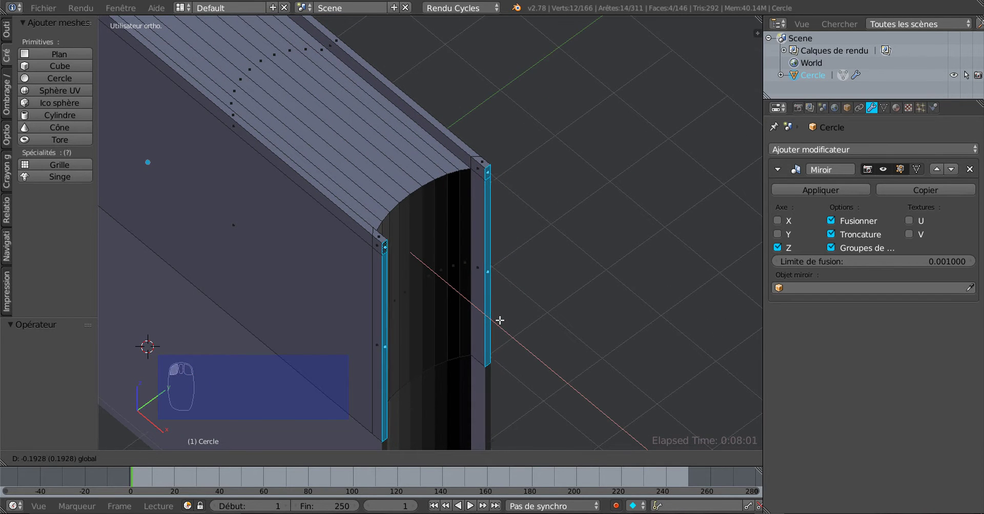
left_click(499, 321)
Inspect the cover overhang in object mode, and return to edit mode.
key("Tab")
mouse_move(499, 320)
middle_mouse_down()
mouse_move(593, 336)
mouse_move(555, 279)
mouse_move(496, 251)
mouse_move(417, 261)
mouse_move(373, 309)
mouse_move(377, 264)
mouse_move(523, 253)
mouse_move(592, 281)
middle_mouse_up()
scroll(554, 279, "up", 3)
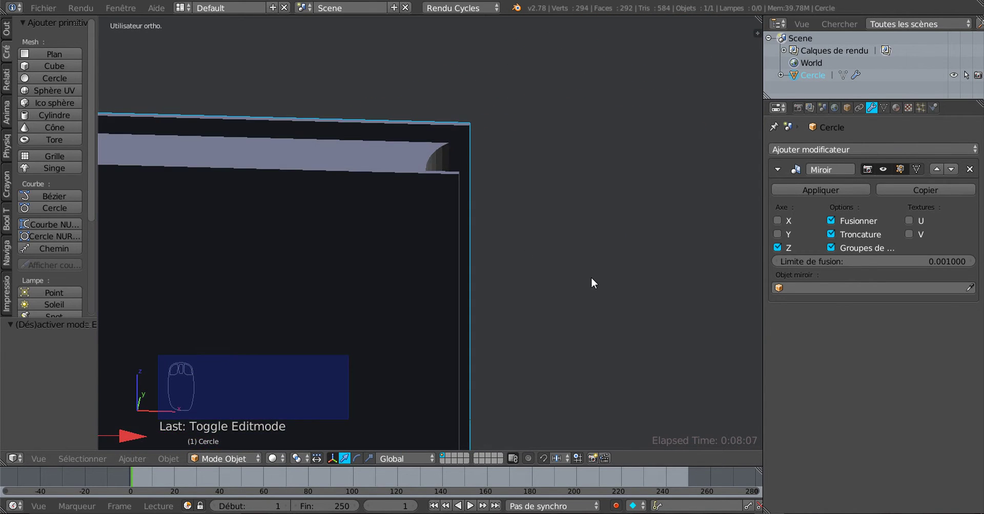
scroll(592, 281, "down", 3)
key("Tab")
Add one horizontal loop cut around the book and slide it about 0.49 toward the upper end.
middle_click_drag(498, 276, 597, 277)
middle_click_drag(499, 297, 497, 291)
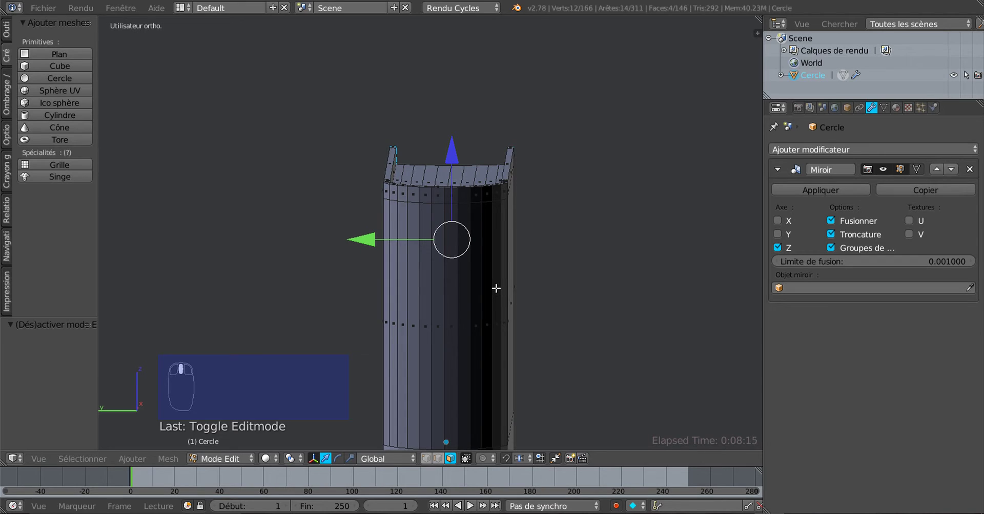
key("ctrl+r")
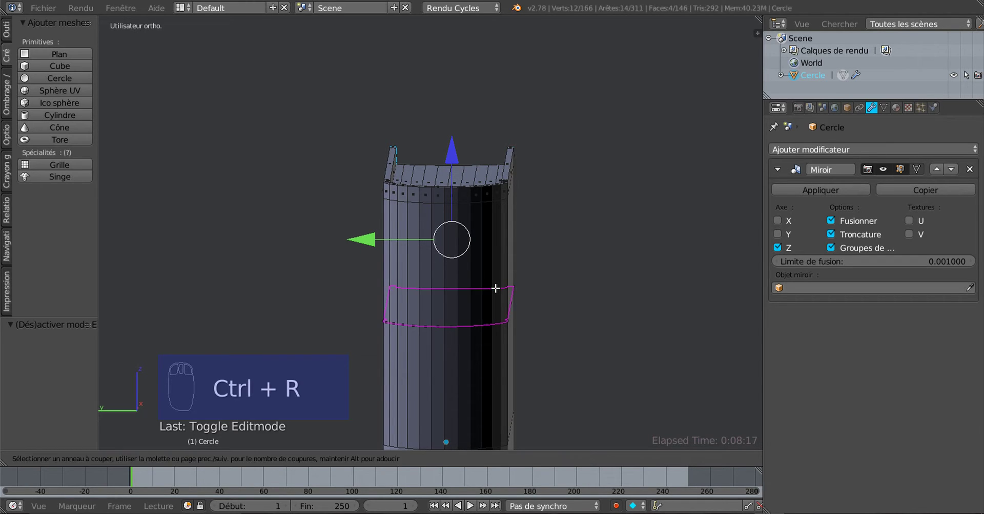
left_click(496, 287)
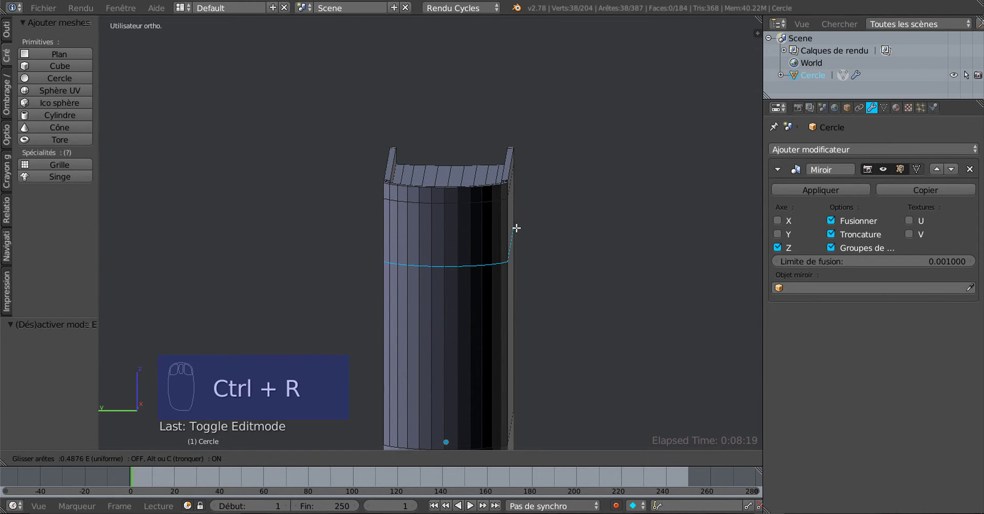
left_click(516, 229)
Add four evenly spaced horizontal loop cuts between the new loop and the one near the book's upper end, without sliding.
middle_click_drag(516, 231, 493, 258)
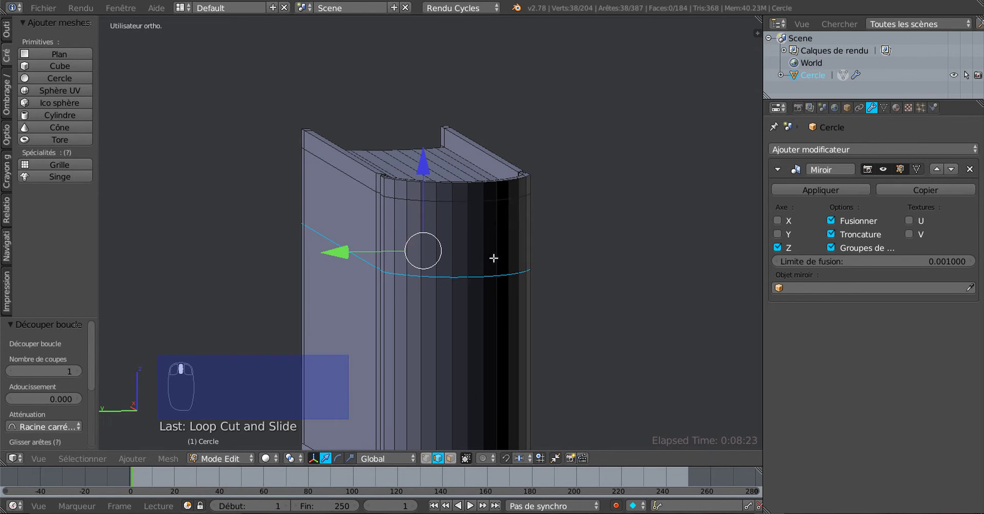
key("ctrl+r")
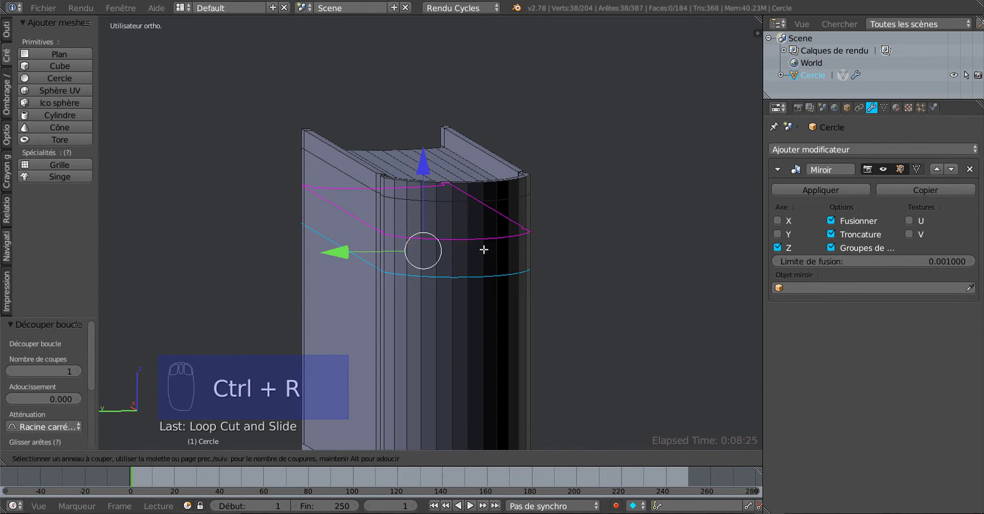
scroll(483, 250, "up", 3)
left_click(483, 250)
right_click(484, 249)
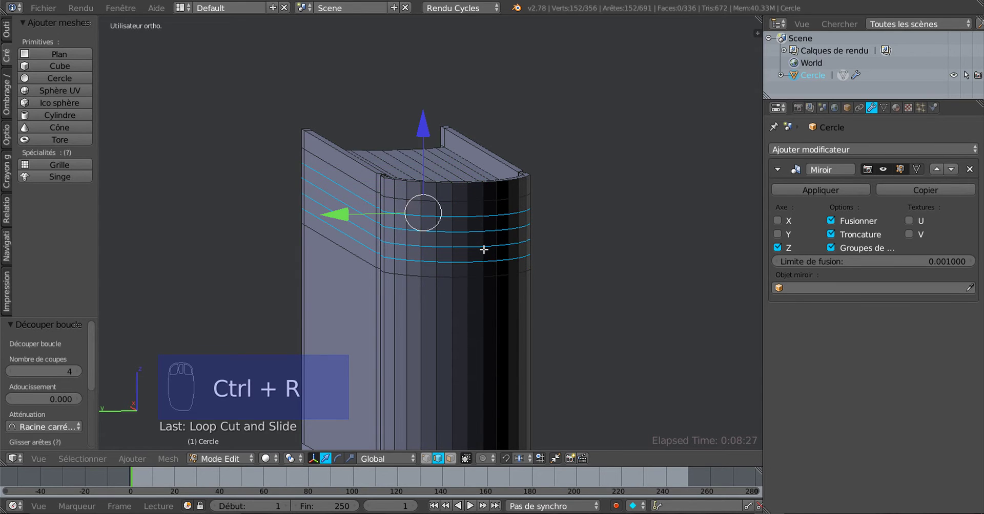
left_click(484, 250)
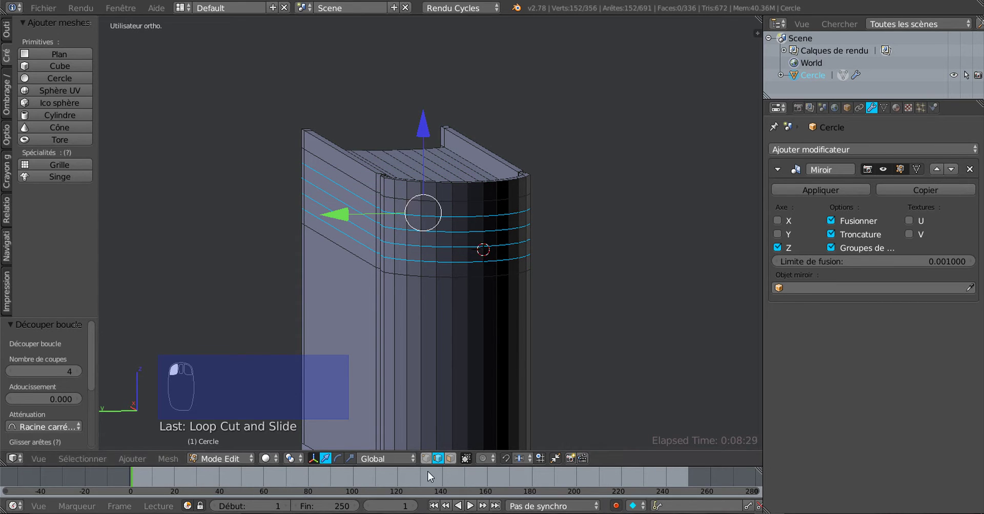
In face mode, select five adjacent spine faces in the second row from the top, starting at one side of the spine.
left_click(450, 459)
middle_click_drag(439, 385, 492, 412)
scroll(408, 314, "up", 2)
right_click(360, 239)
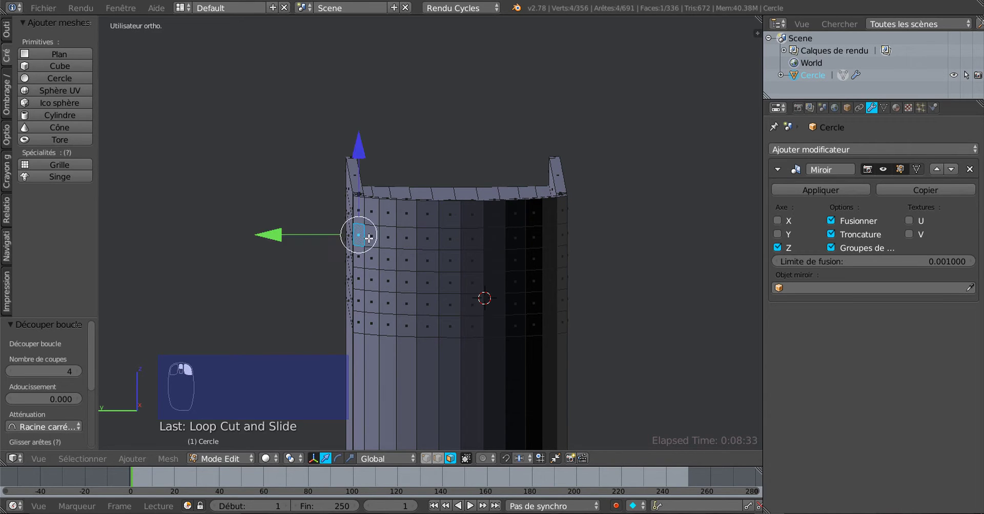
right_click(372, 237, "shift")
right_click(388, 237, "shift")
right_click(406, 238, "shift")
right_click(428, 239, "shift")
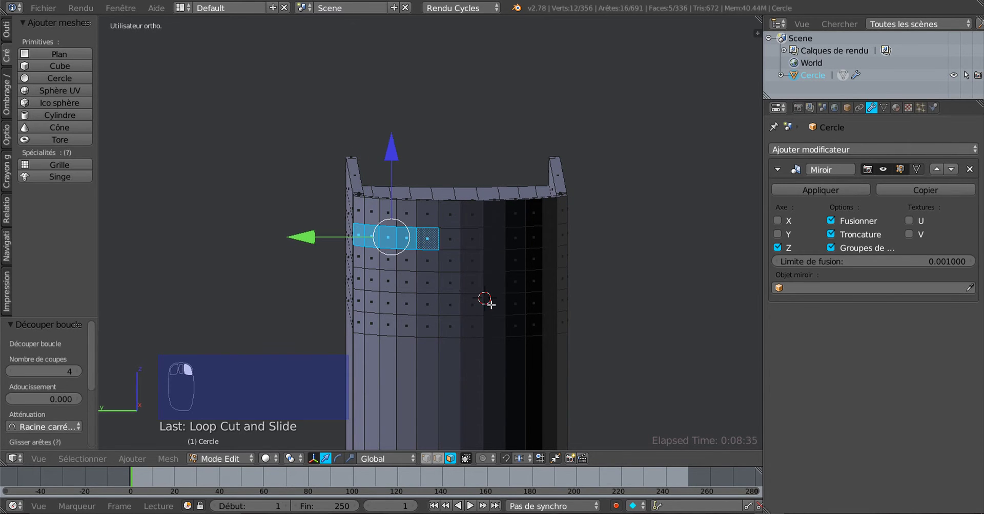
Extend the upper band selection with three more faces around the spine toward the nearer cover.
middle_click_drag(490, 305, 459, 278)
scroll(453, 277, "up", 2)
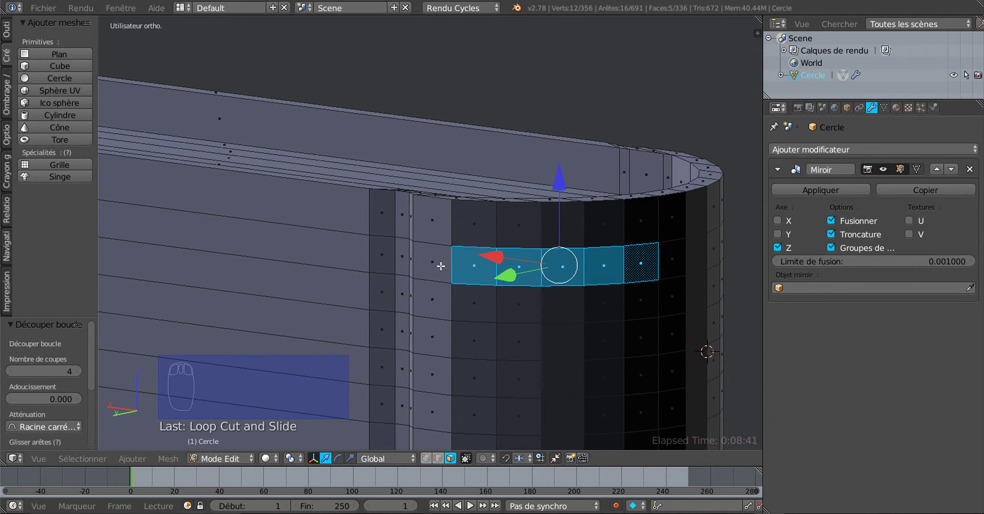
scroll(441, 268, "down", 2)
middle_click_drag(440, 271, 514, 299)
right_click(440, 245, "shift")
right_click(444, 245, "shift")
right_click(460, 243, "shift")
scroll(516, 310, "up", 2)
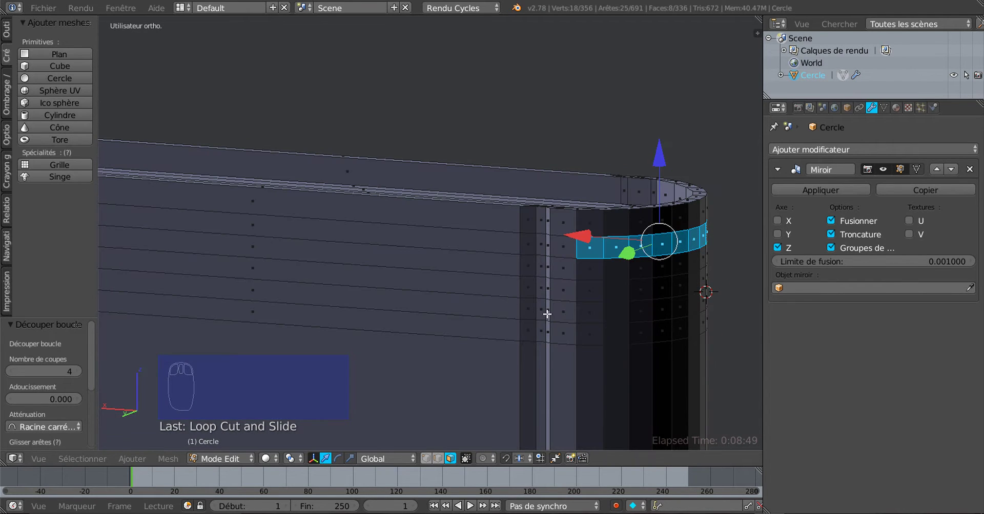
Continue the upper band selection with five more faces around the spine toward the opposite cover.
scroll(563, 255, "down", 4)
middle_click_drag(562, 259, 362, 312)
scroll(502, 316, "up", 3)
scroll(391, 316, "up", 3)
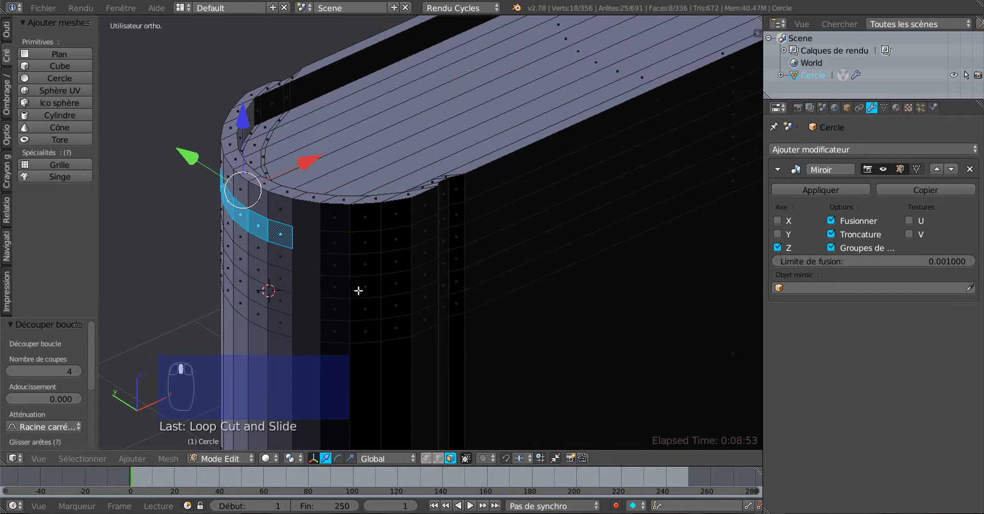
right_click(306, 237, "shift")
right_click(334, 238, "shift")
right_click(365, 239, "shift")
right_click(396, 237, "shift")
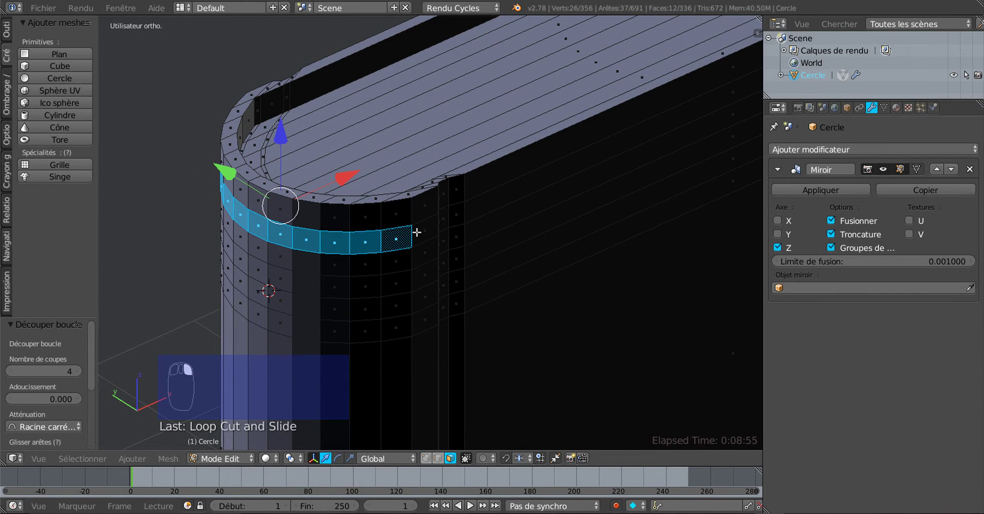
right_click(421, 231, "shift")
Add five adjacent spine faces in the fourth row from the top to the selection, starting beside the cover hinge.
scroll(421, 270, "down", 3)
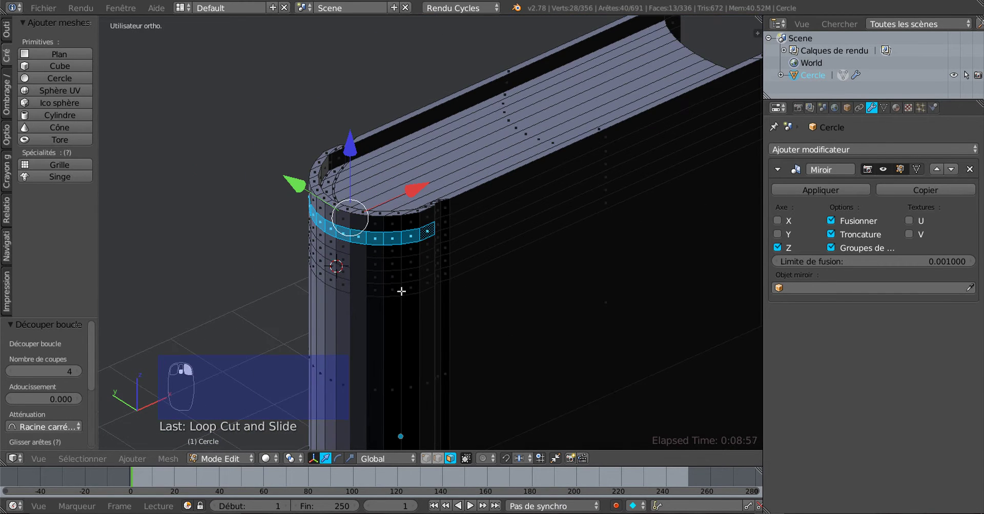
middle_click_drag(400, 292, 413, 247)
scroll(447, 230, "up", 2)
right_click(435, 232, "shift")
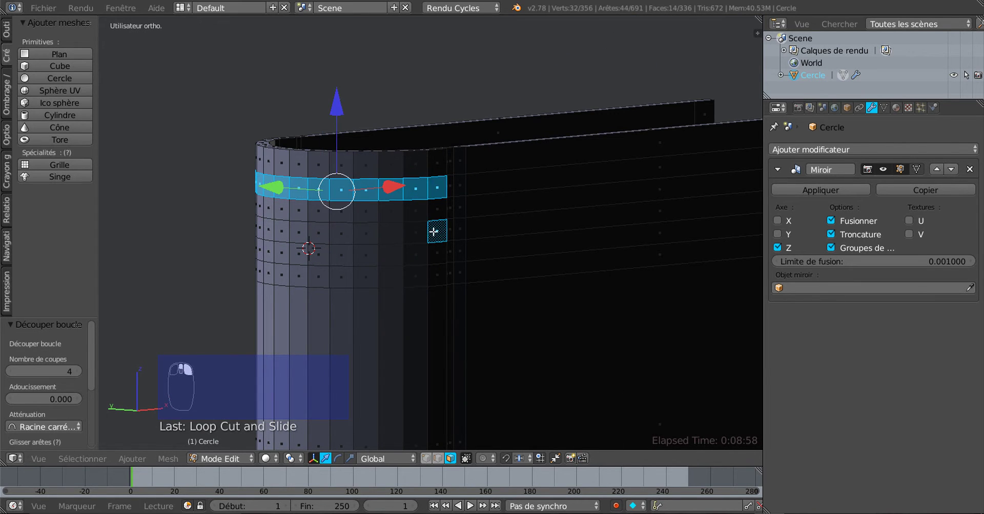
right_click(416, 233, "shift")
right_click(390, 234, "shift")
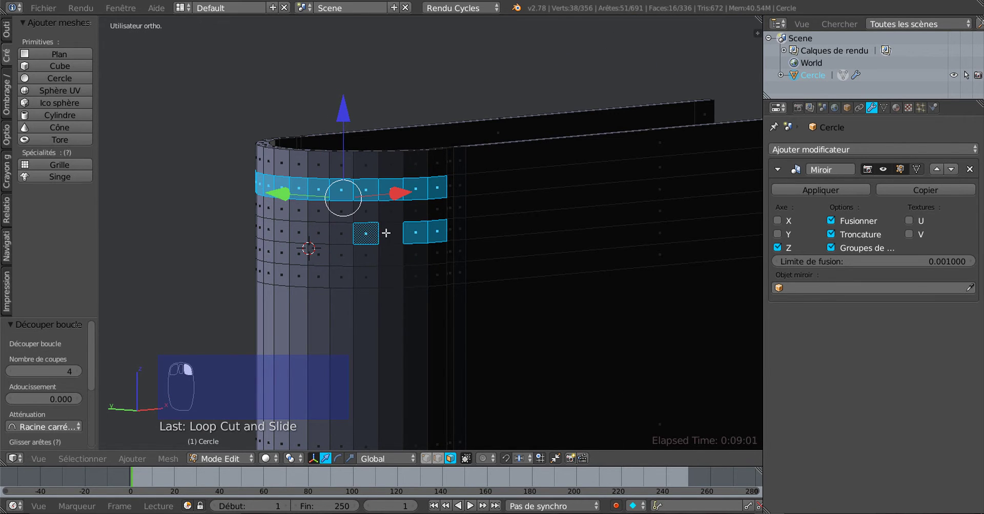
right_click(365, 236, "shift")
right_click(337, 239, "shift")
Add six adjacent spine faces in the sixth row from the top to the selection, ending beside the cover hinge.
right_click(318, 277, "shift")
right_click(341, 276, "shift")
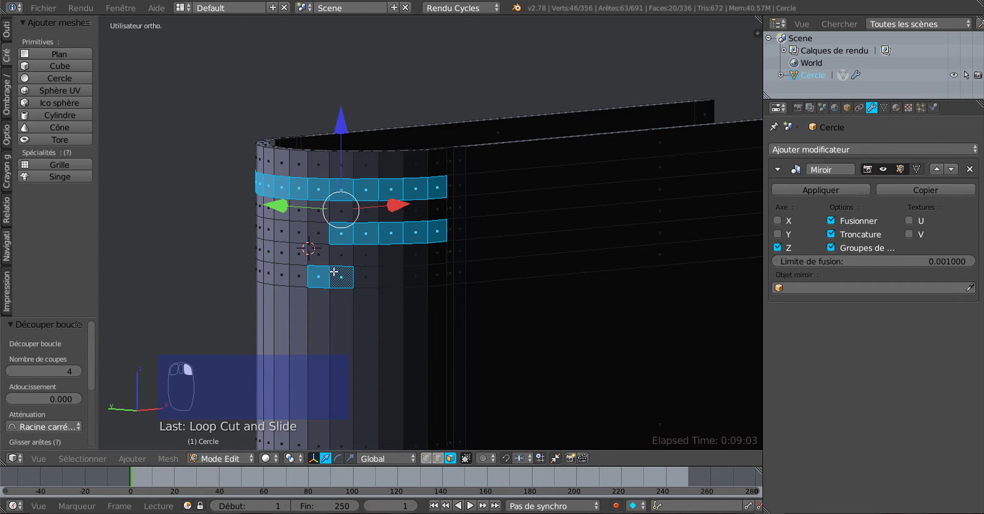
right_click(365, 277, "shift")
right_click(391, 277, "shift")
right_click(413, 276, "shift")
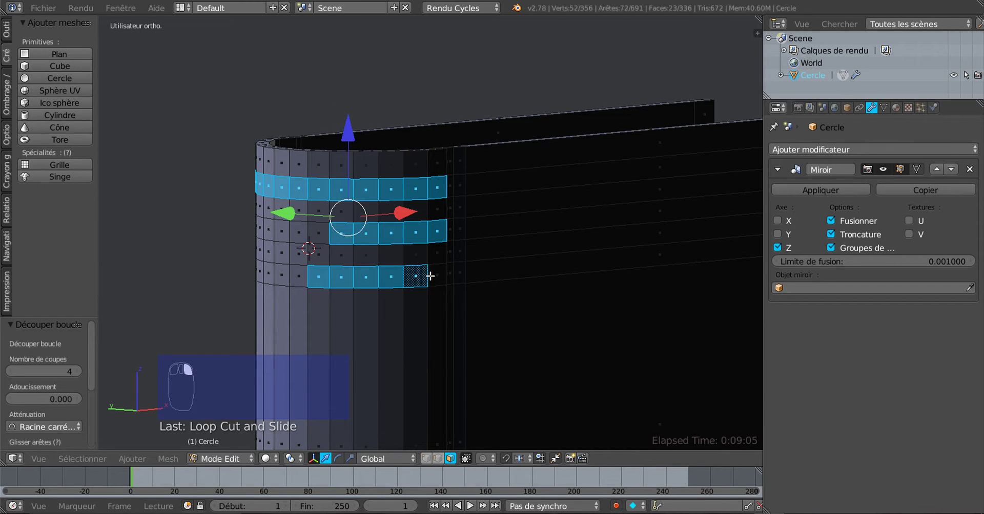
right_click(433, 277, "shift")
Deselect the last face next to the cover hinge in each of the three spine bands.
middle_click_drag(433, 277, 364, 206)
right_click(357, 196, "shift")
right_click(365, 253, "shift")
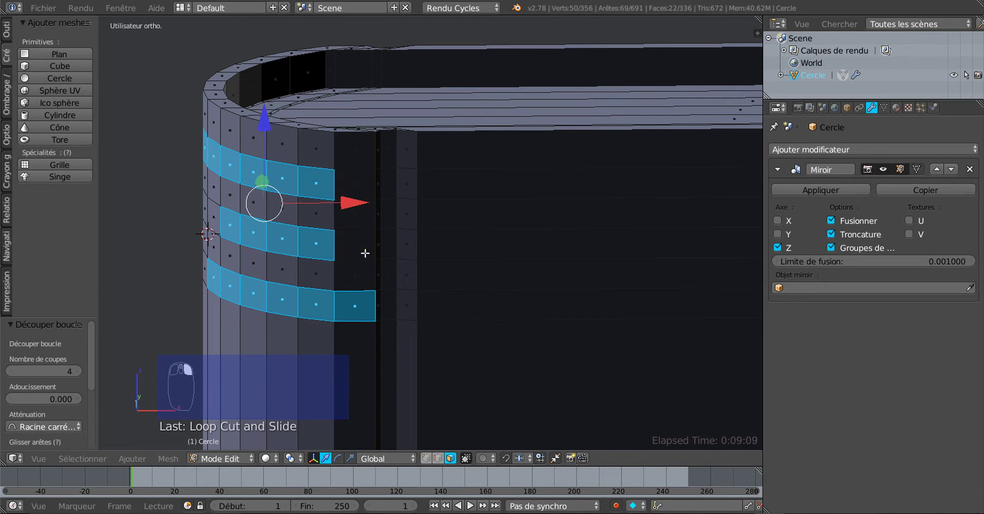
right_click(361, 300, "shift")
Circle-select the remaining spine faces of the middle and lower bands so they span as wide as the upper band.
middle_click_drag(361, 300, 553, 293)
key("c")
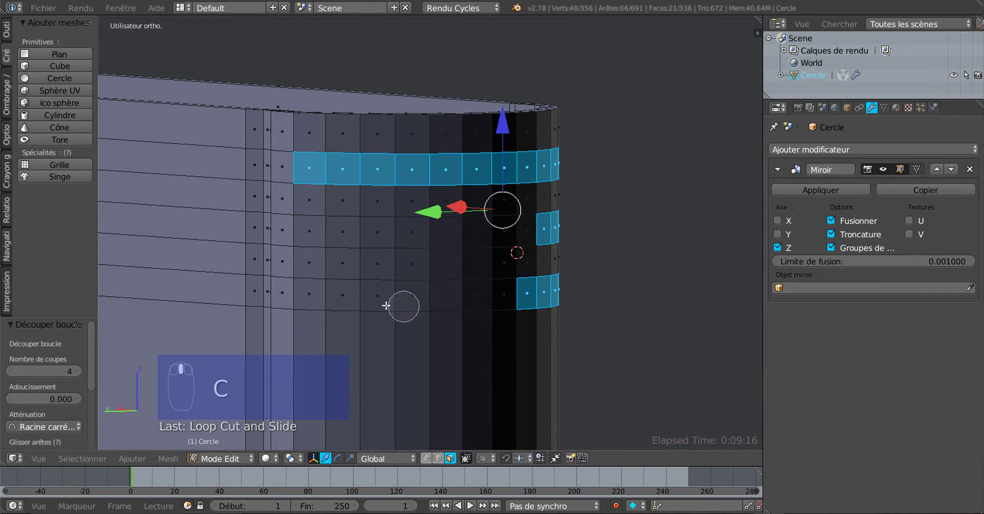
mouse_move(327, 295)
left_mouse_down()
mouse_move(504, 299)
mouse_move(318, 292)
left_mouse_up()
mouse_move(309, 230)
left_mouse_down()
mouse_move(431, 231)
mouse_move(451, 246)
mouse_move(520, 241)
mouse_move(528, 265)
left_mouse_up()
mouse_move(529, 265)
middle_mouse_down()
mouse_move(429, 272)
mouse_move(542, 307)
mouse_move(566, 323)
mouse_move(567, 341)
middle_mouse_up()
right_click(428, 272)
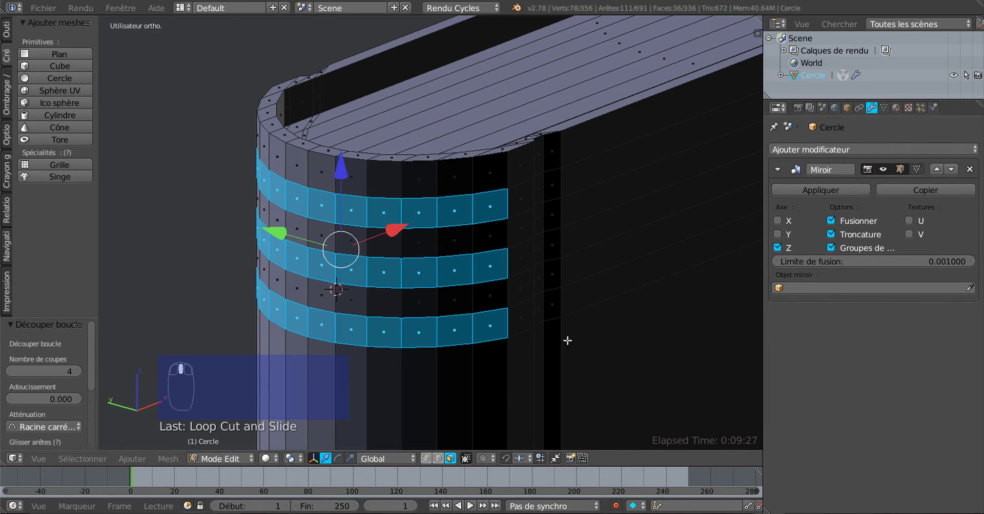
Set the pivot point to Origines individuelles for the three selected spine bands.
left_click(289, 459)
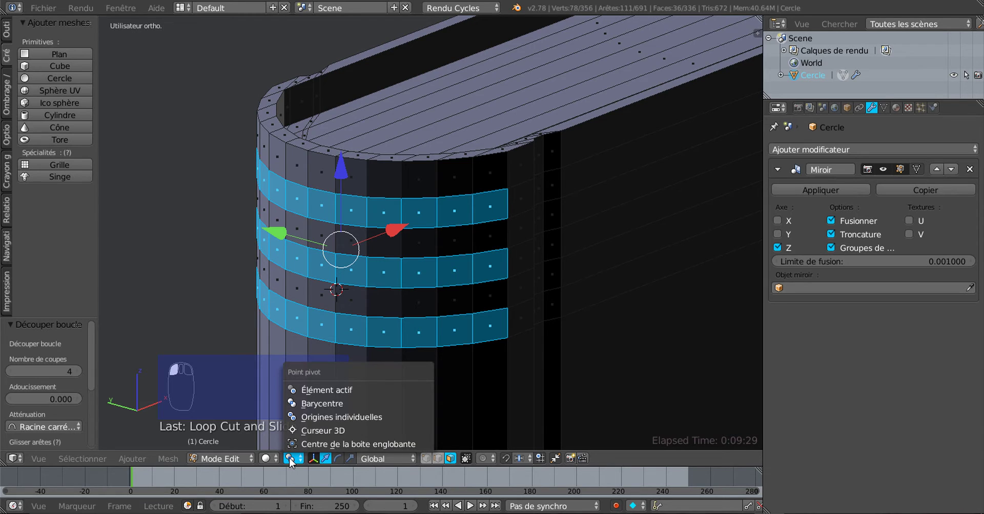
left_click(309, 417)
middle_click_drag(379, 396, 360, 392)
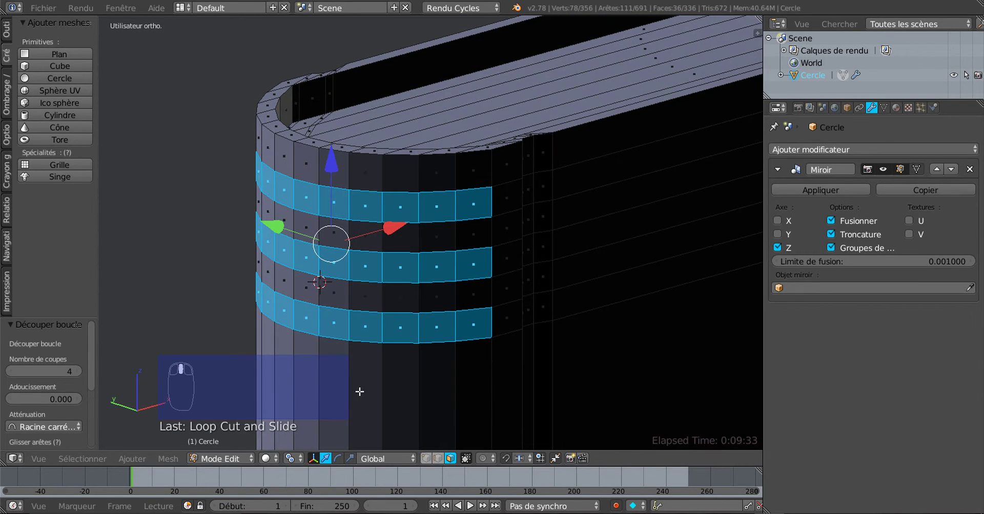
Extrude the three selected spine bands and move them -0.048 along X, outward from the spine.
key("e")
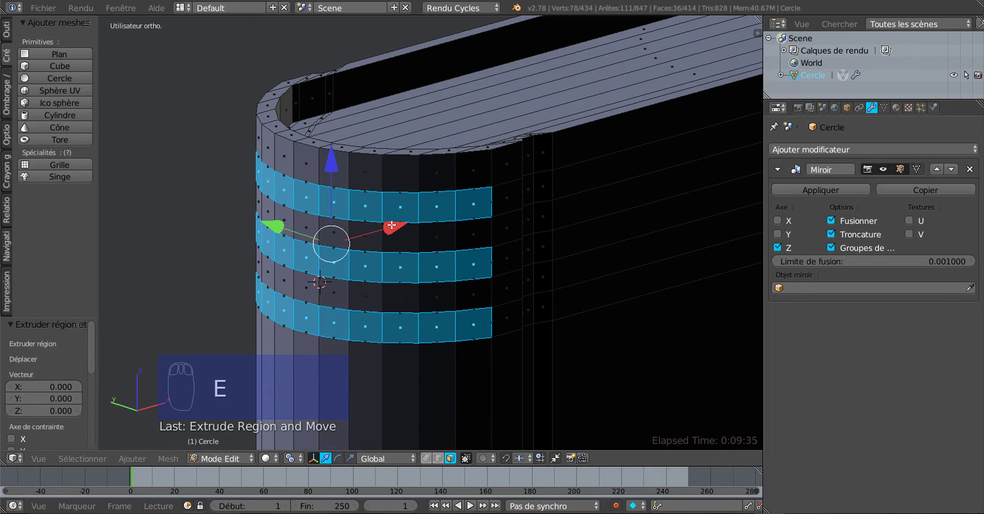
left_click_drag(392, 226, 387, 234)
middle_click_drag(388, 234, 600, 357)
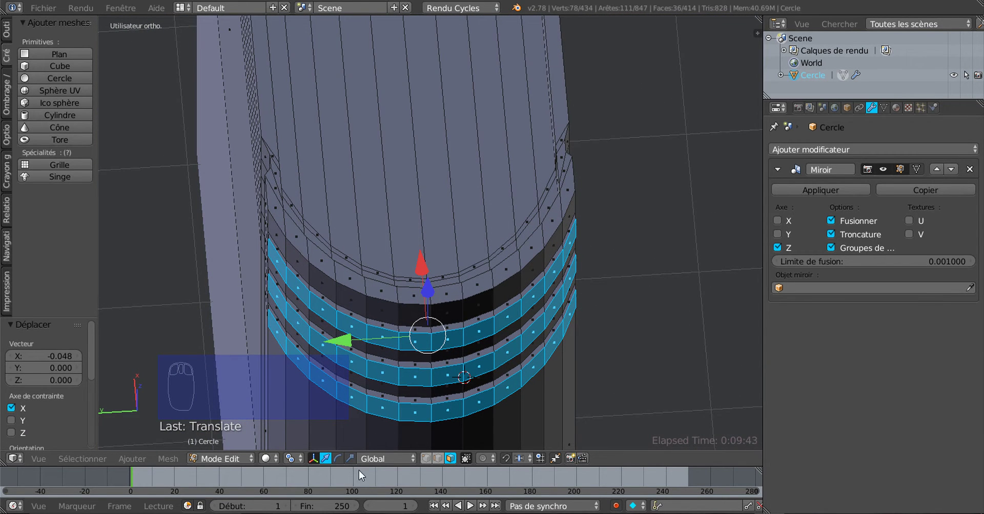
Widen the extruded bands along Y in three passes, by factors of 1.007, 1.005 and 1.009.
left_click(351, 459)
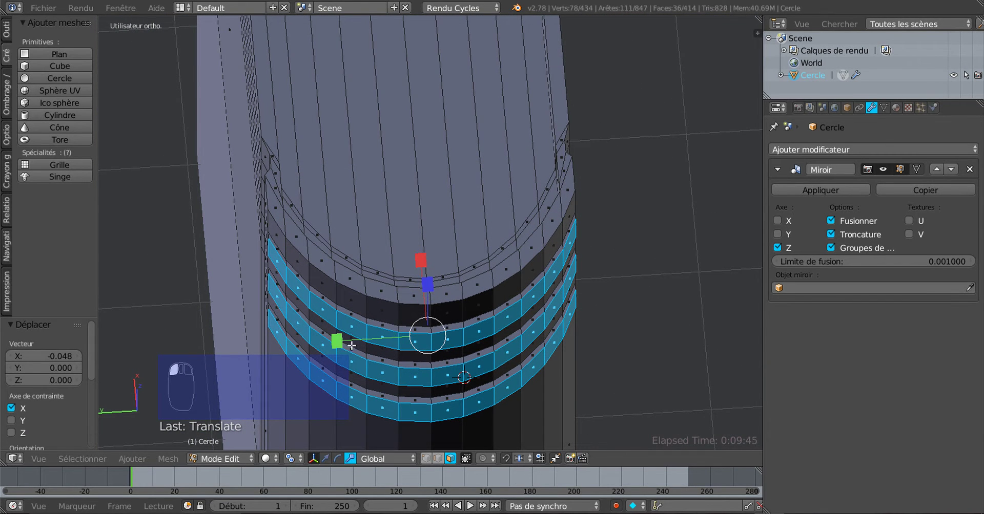
left_click_drag(336, 340, 330, 344)
scroll(601, 253, "up", 2)
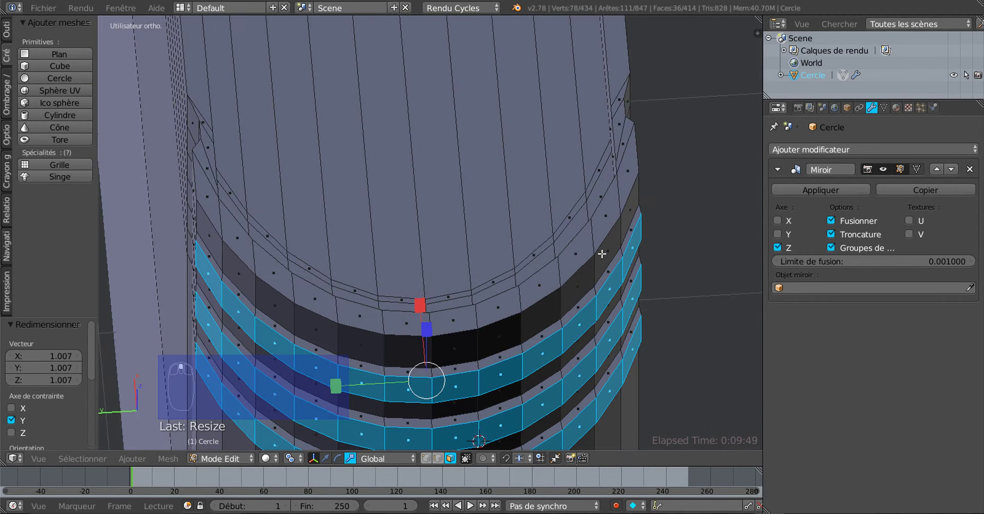
left_click_drag(339, 393, 318, 354)
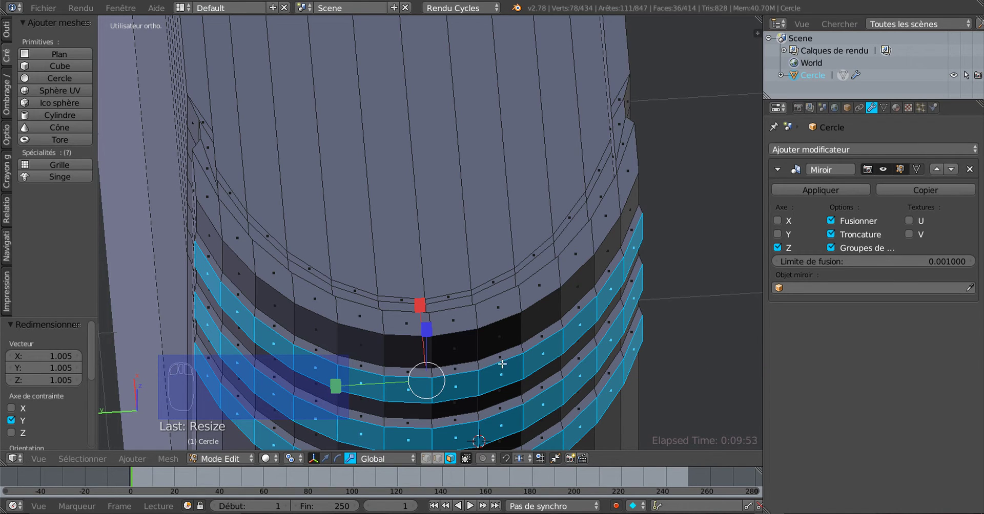
left_click_drag(337, 387, 331, 388)
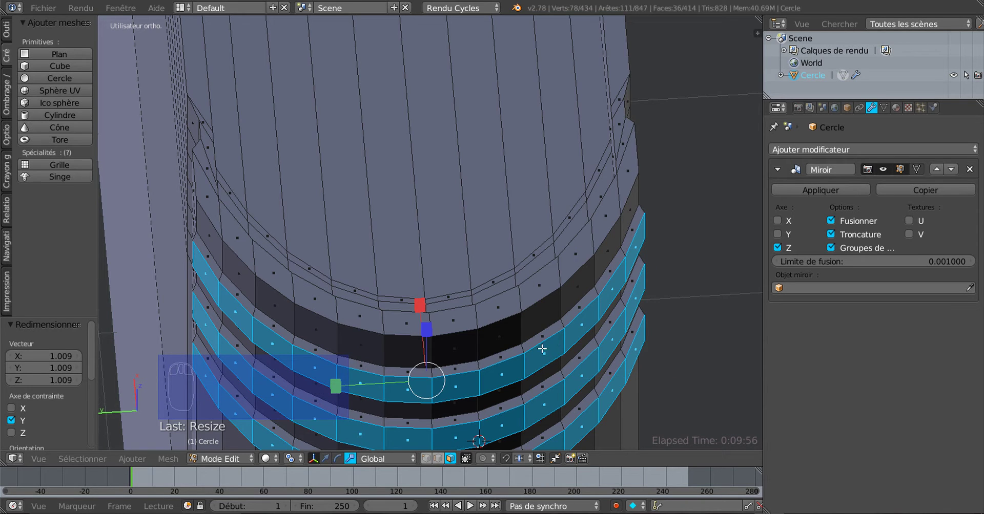
Move the three extruded bands 0.017 along X, back toward the spine.
middle_click_drag(448, 379, 380, 398)
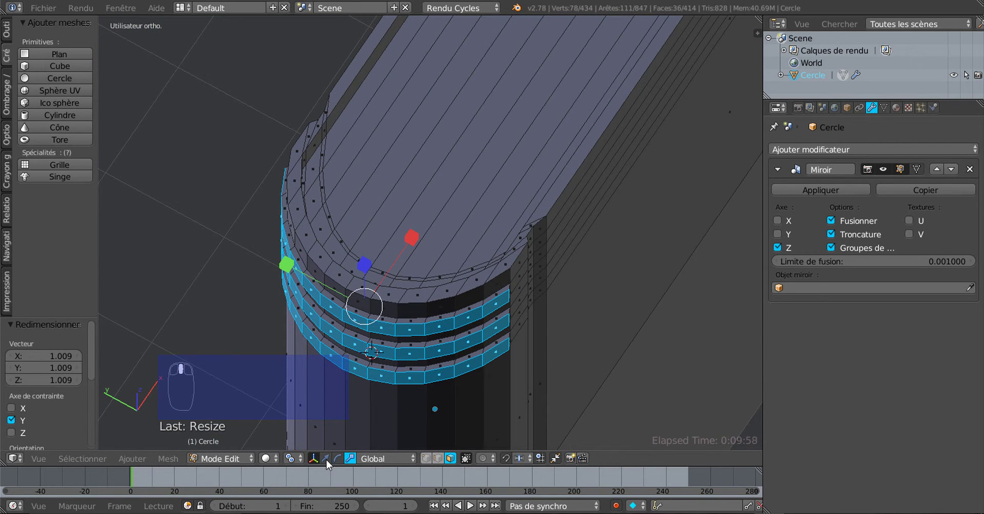
left_click(325, 459)
scroll(374, 309, "up", 3)
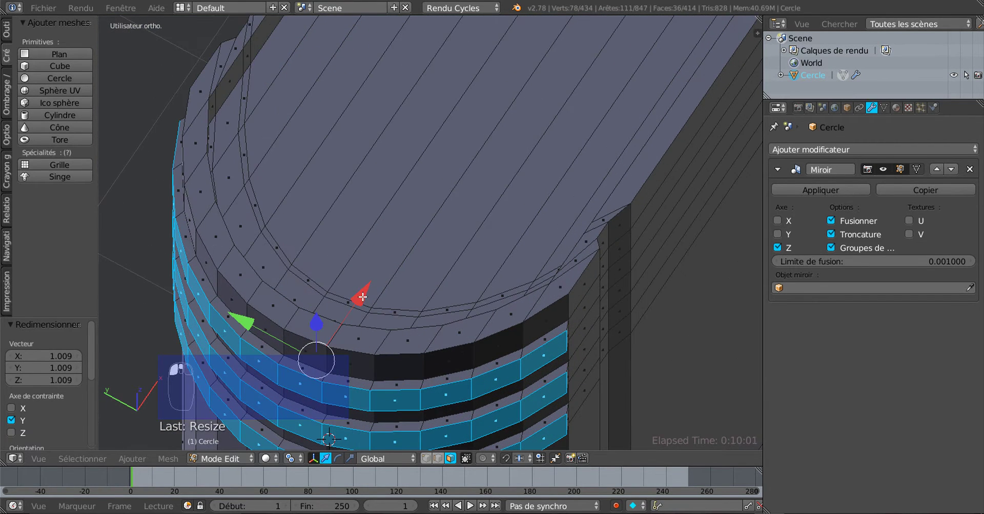
left_click_drag(362, 297, 365, 295)
Scale the outer faces of the three bands narrower along Z and return to object mode.
scroll(366, 295, "down", 4)
middle_click_drag(365, 294, 505, 285)
left_click(350, 459)
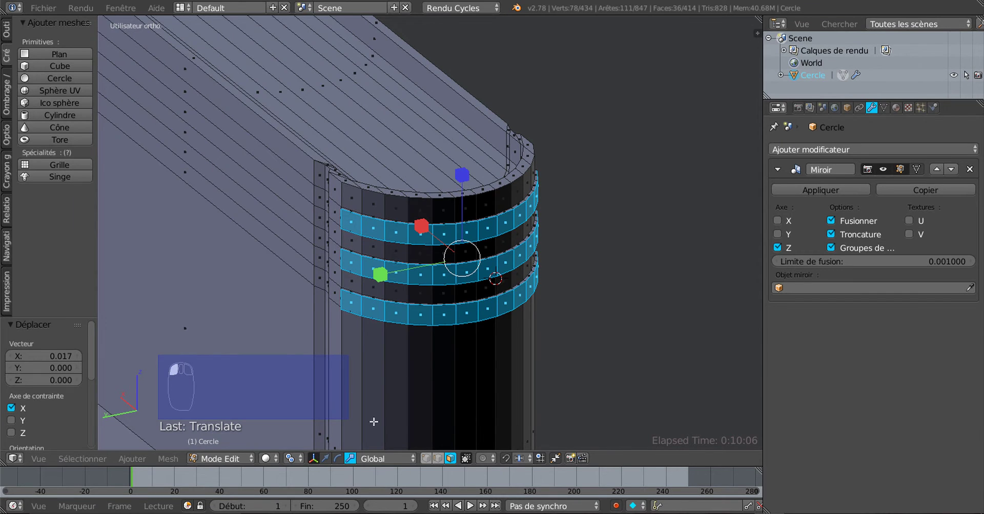
scroll(457, 312, "up", 2)
left_click_drag(475, 195, 489, 233)
key("Tab")
scroll(479, 308, "down", 4)
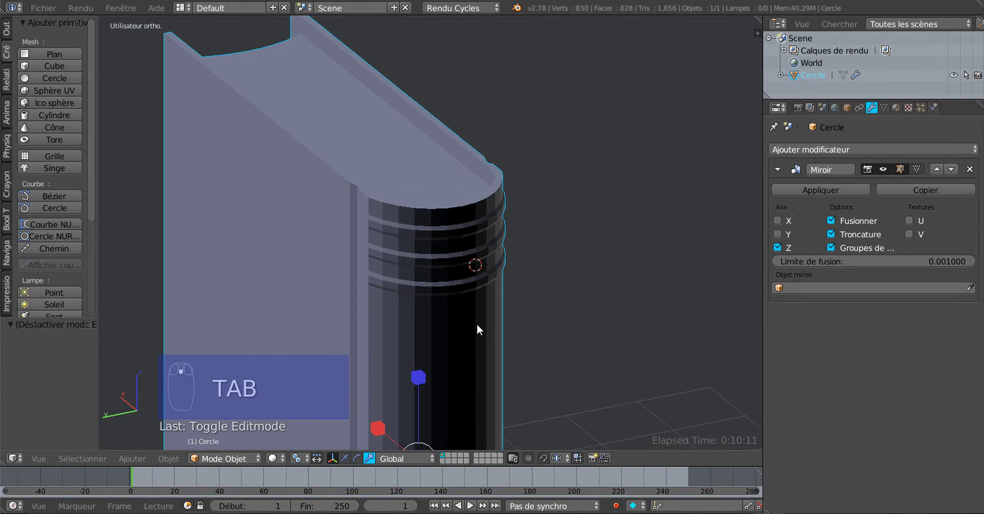
Add a Subdivision de surface modifier to the book and set its view subdivisions to 3.
middle_click_drag(476, 324, 634, 289)
left_click(846, 149)
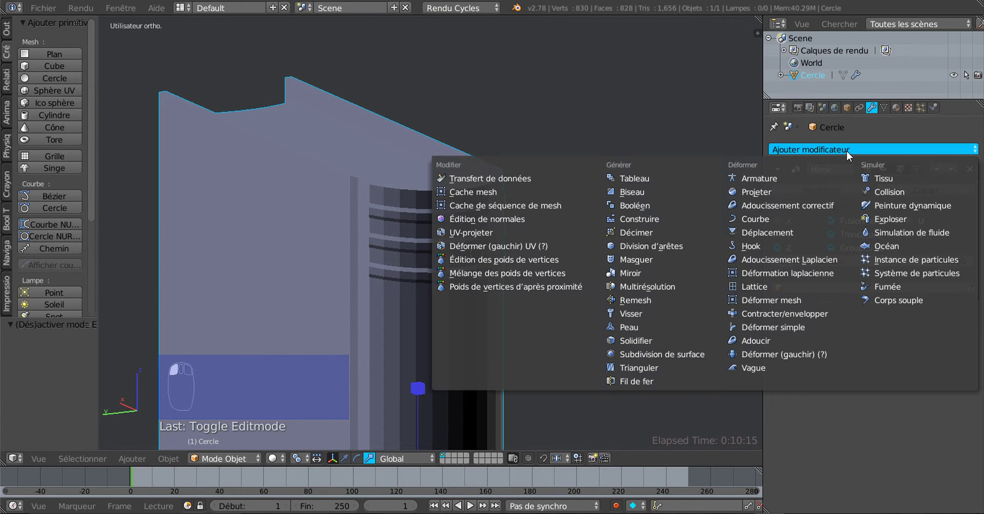
left_click(687, 353)
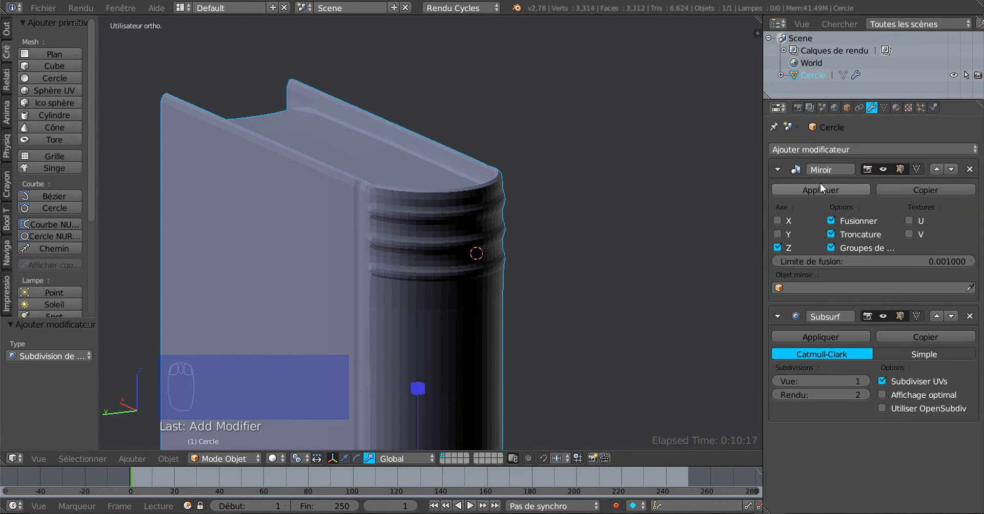
left_click(865, 381)
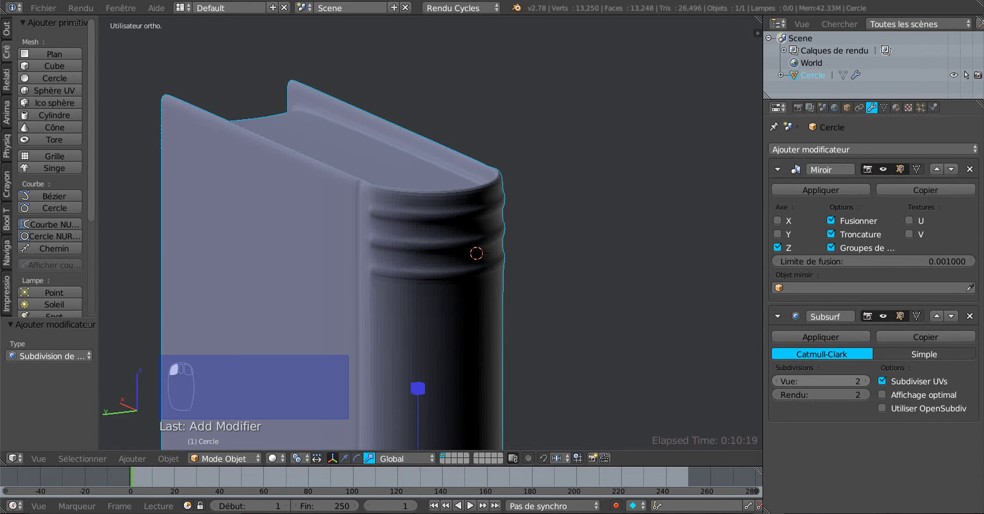
left_click(865, 381)
Examine the smoothed book from several sides, checking the spine bands and the cover hinges.
middle_click_drag(618, 351, 439, 336)
key("Tab")
key("Tab")
middle_click_drag(450, 216, 698, 356)
scroll(603, 364, "up", 4)
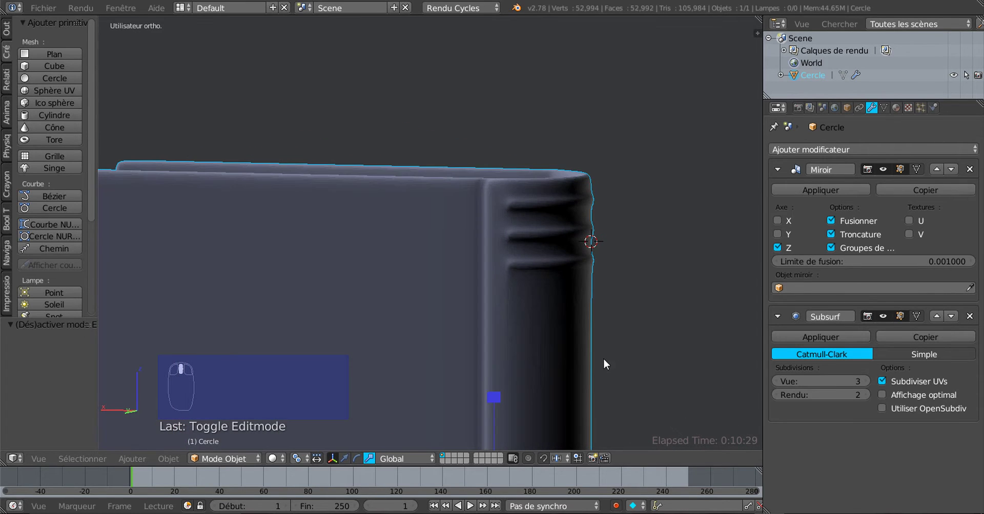
scroll(604, 358, "down", 2)
middle_click_drag(572, 383, 536, 394)
scroll(542, 362, "up", 3)
Return to edit mode and undo the scaling, moving and extrusion of the three spine bands.
key("Tab")
scroll(496, 361, "up", 2)
scroll(546, 311, "down", 2)
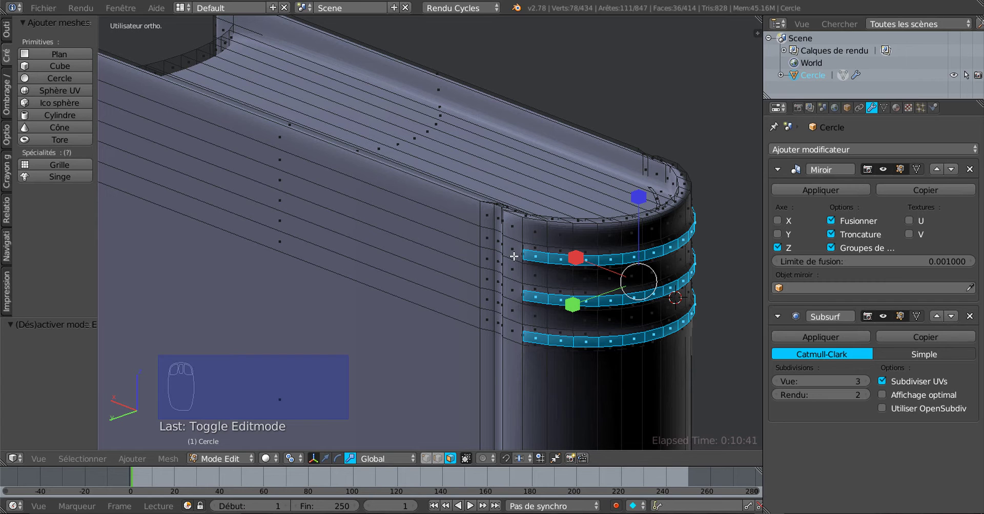
key("ctrl+z")
key("ctrl+z")
key("ctrl+z")
key("ctrl+z")
key("ctrl+z")
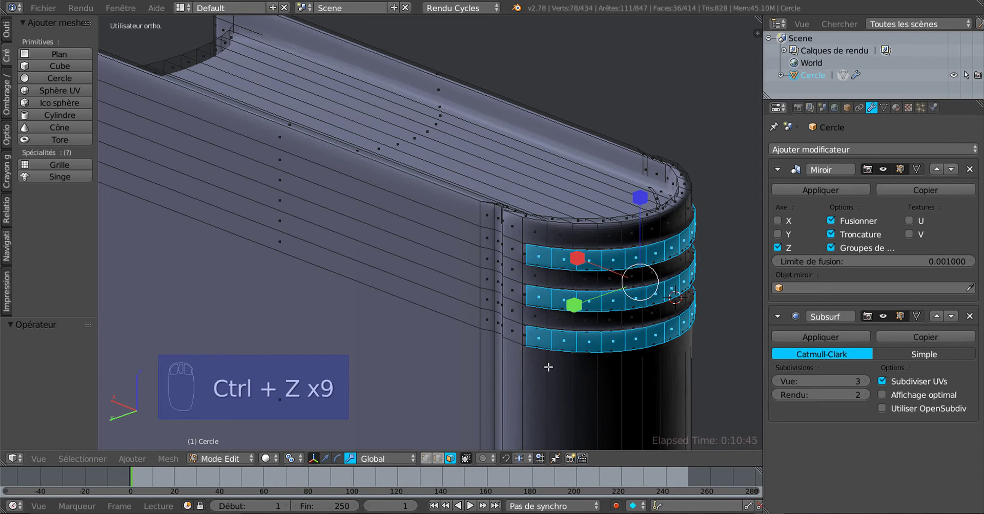
key("ctrl+z")
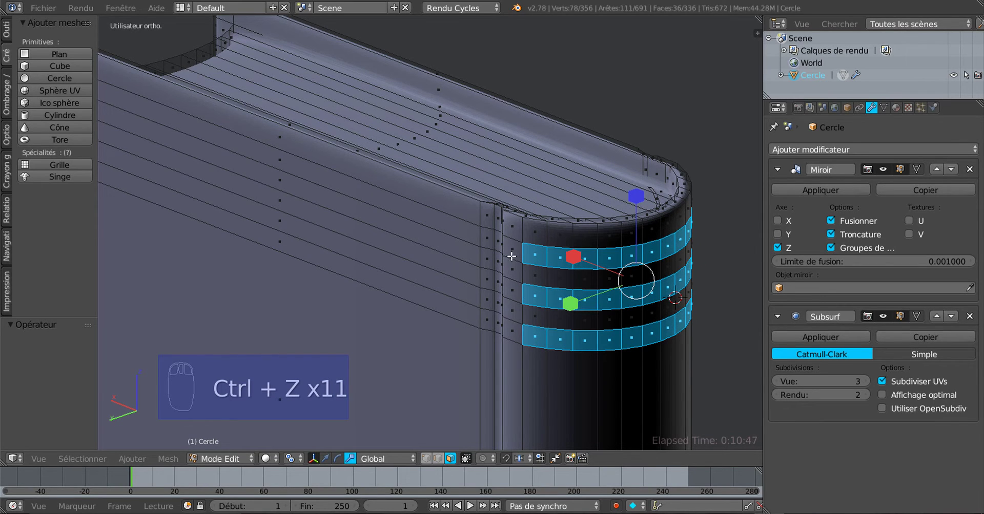
Add the face beside the cover hinge at both ends of each of the three bands to the selection.
right_click(512, 256, "shift")
right_click(511, 297, "shift")
right_click(511, 335, "shift")
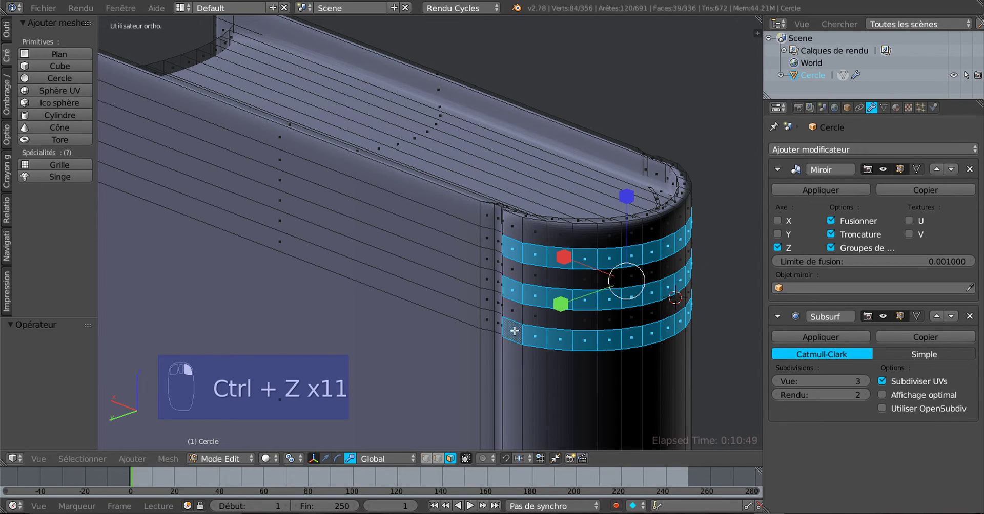
middle_click_drag(512, 336, 464, 323)
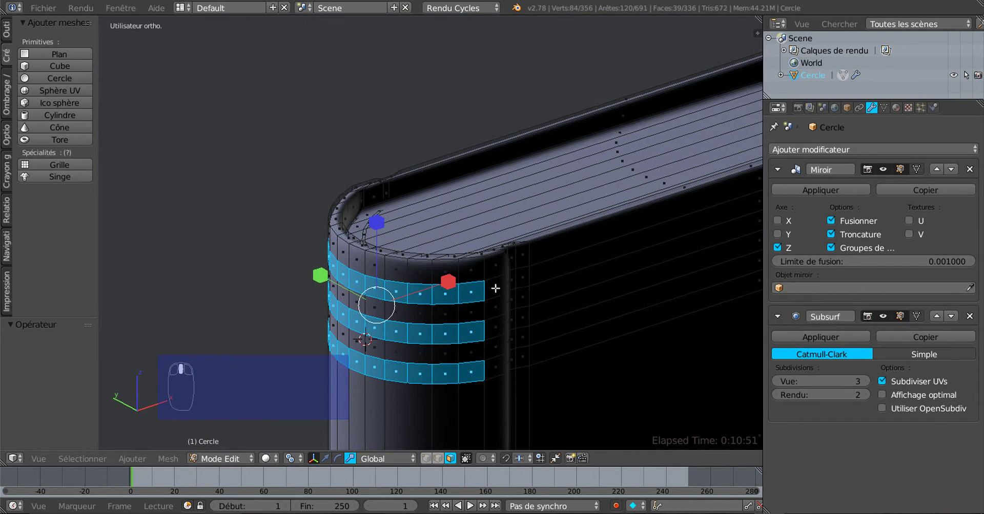
right_click(496, 286, "shift")
right_click(494, 328, "shift")
right_click(494, 362, "shift")
middle_click_drag(494, 363, 620, 369)
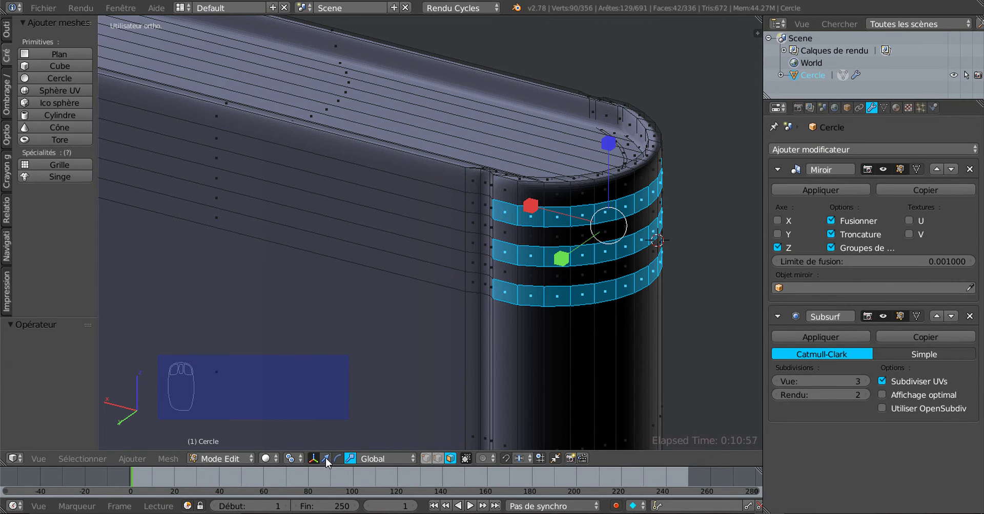
Extrude the three extended spine bands and move them -0.051 along X.
middle_click_drag(565, 324, 544, 352)
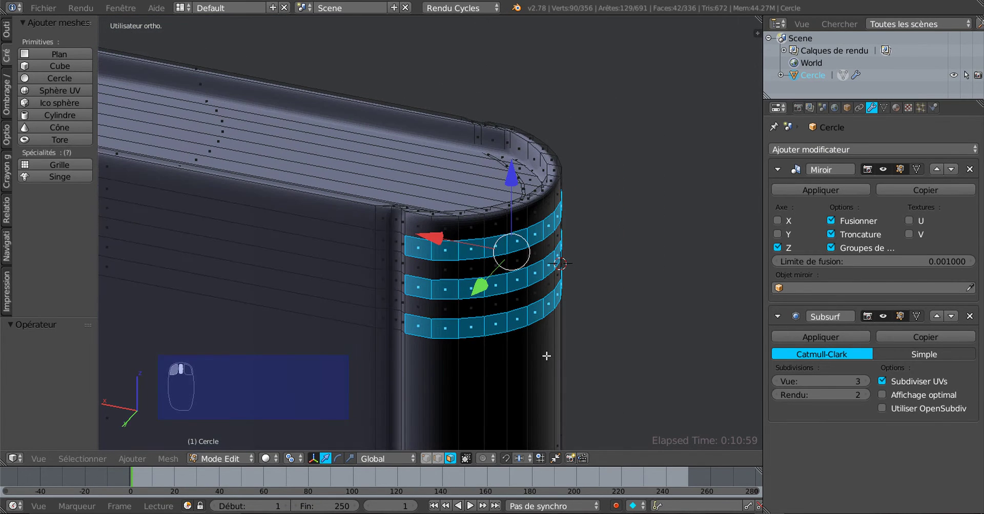
key("e")
middle_click_drag(485, 290, 475, 318)
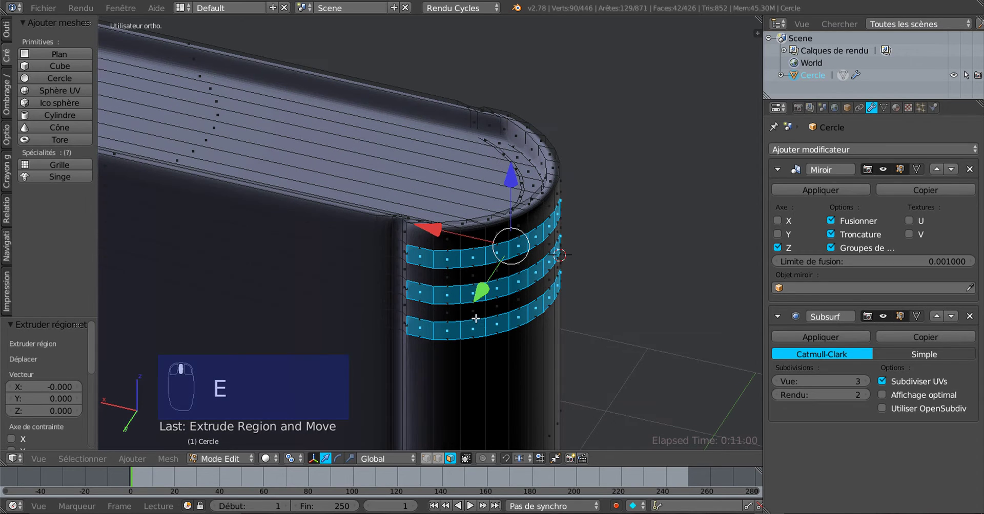
left_click_drag(434, 239, 439, 236)
middle_click_drag(463, 387, 434, 465)
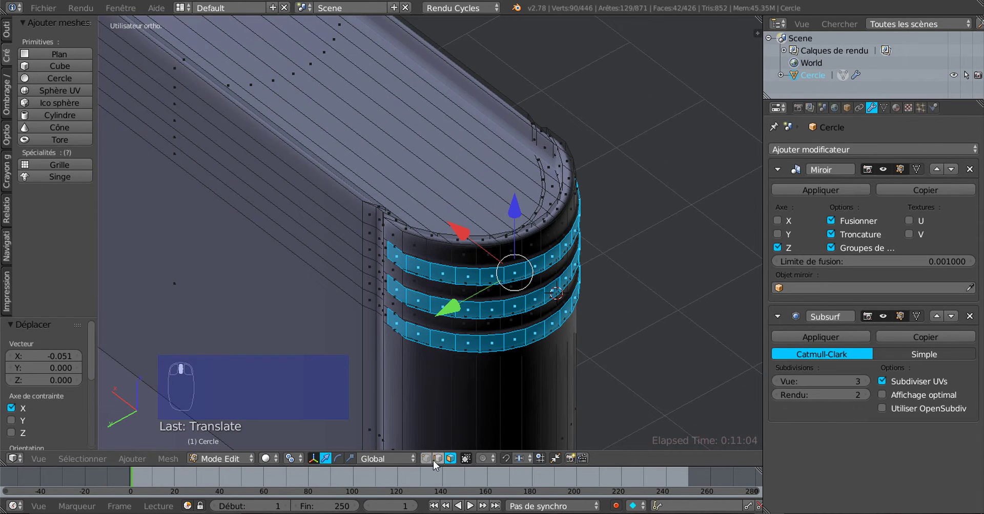
Set the Subsurf modifier's view subdivisions to 0.
left_click(351, 458)
middle_click_drag(543, 369, 501, 391)
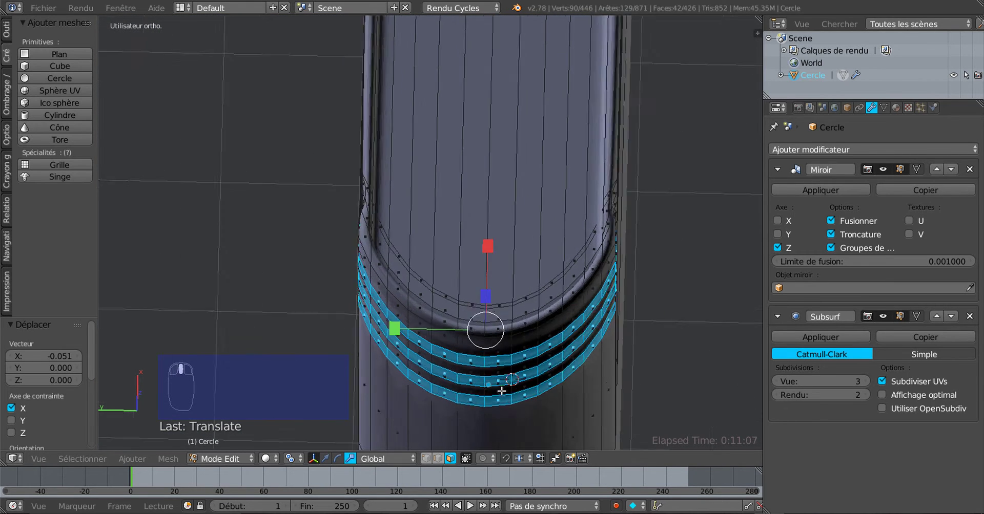
scroll(501, 391, "up", 2)
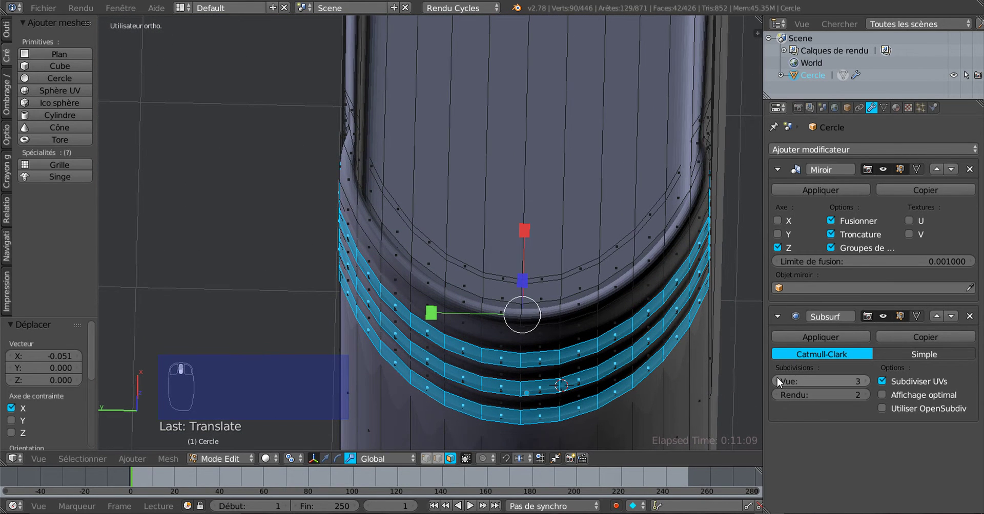
left_click(777, 380)
left_click(777, 379)
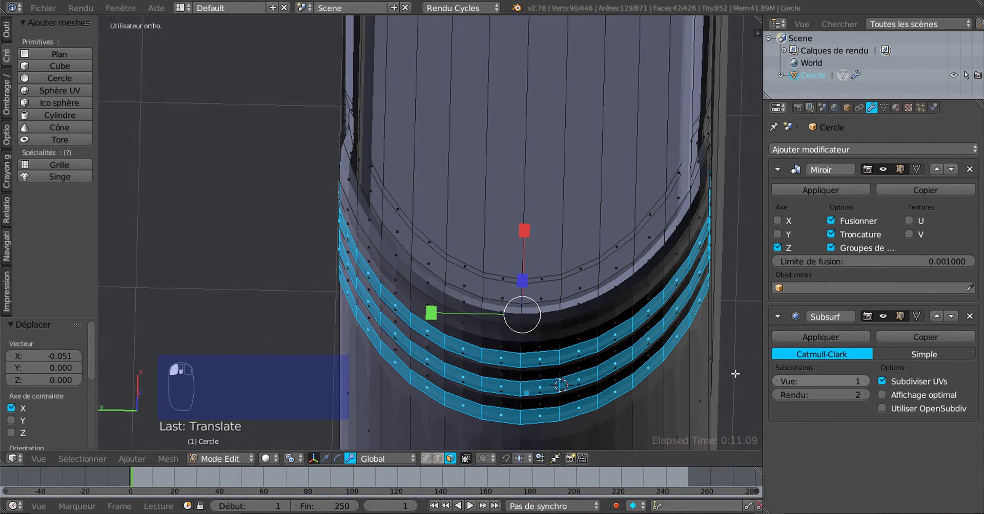
left_click(776, 381)
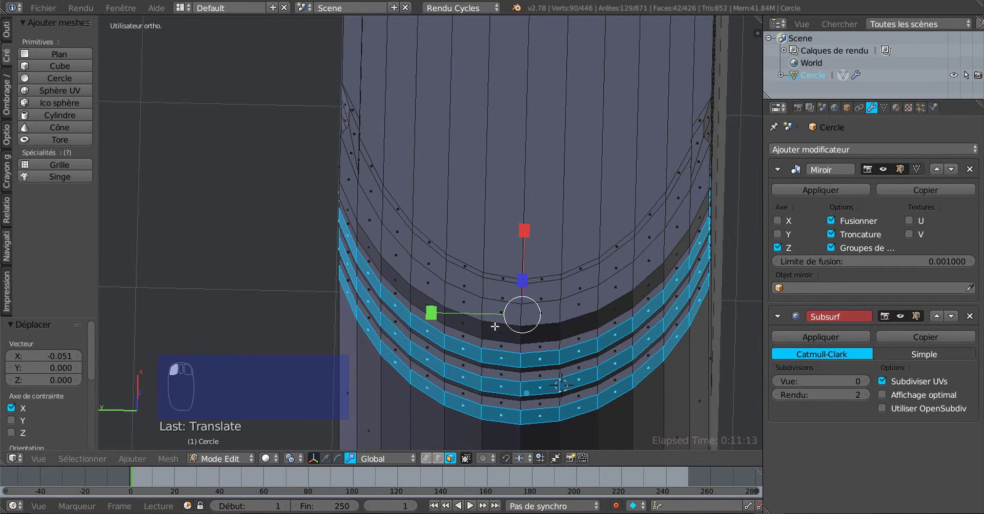
Scale the extruded bands along Y by 1.041, then by a further 1.011, so they protrude past the spine's sides.
key("s")
key("y")
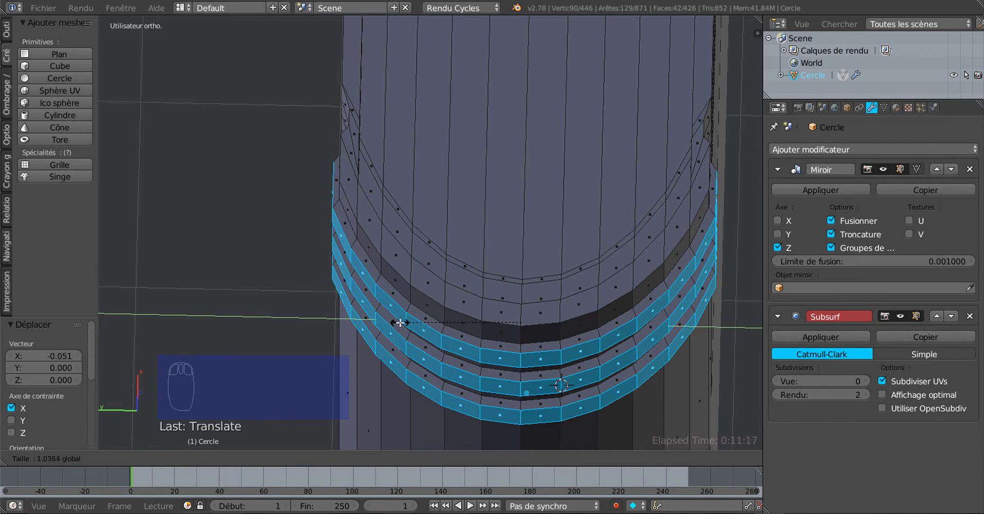
left_click(400, 323)
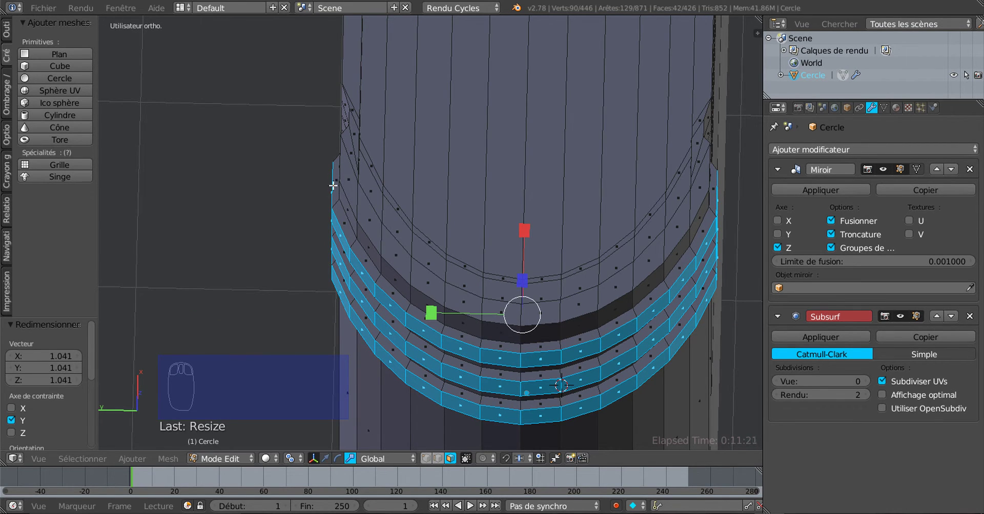
left_click_drag(431, 313, 459, 313)
scroll(547, 424, "down", 2)
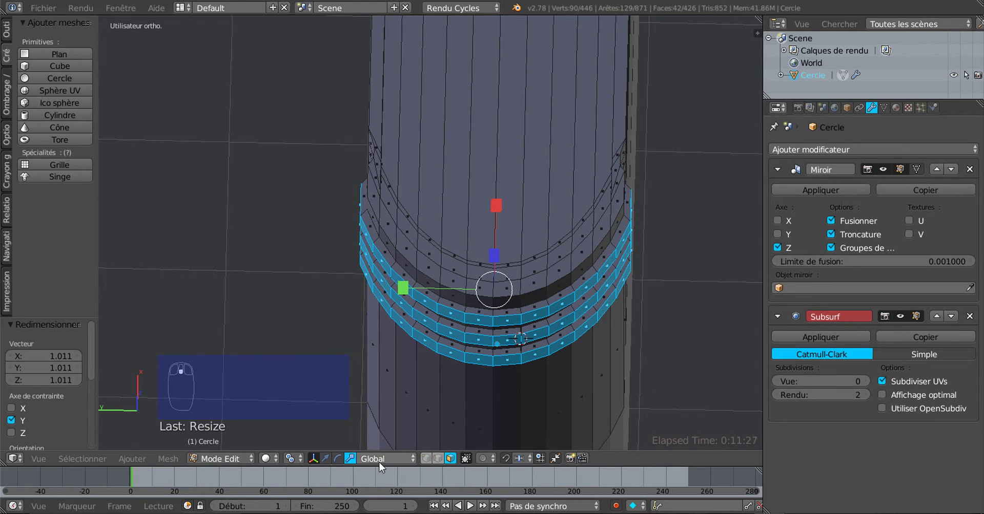
Move the extruded bands 0.010 along X and scale them by 0.989 along Y to even out their protrusion.
scroll(478, 344, "up", 2)
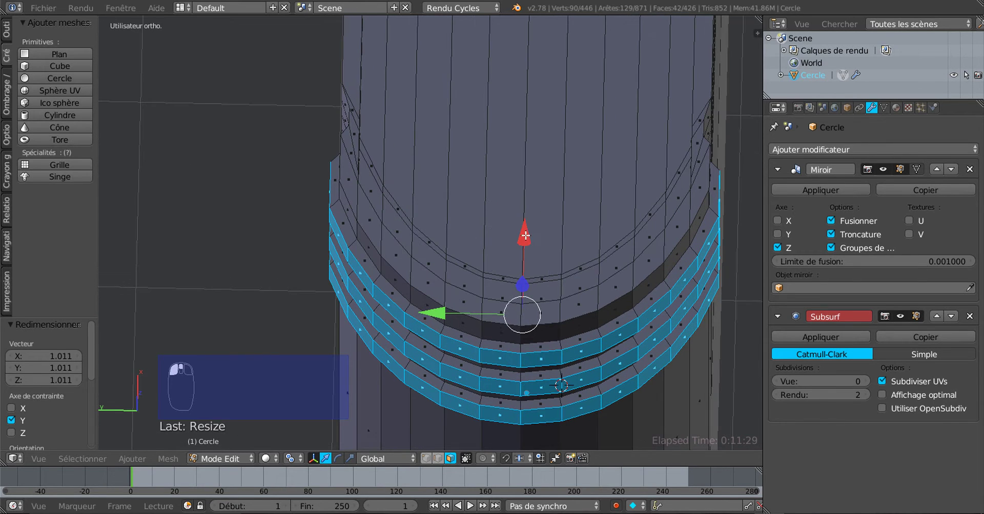
left_click_drag(525, 235, 526, 235)
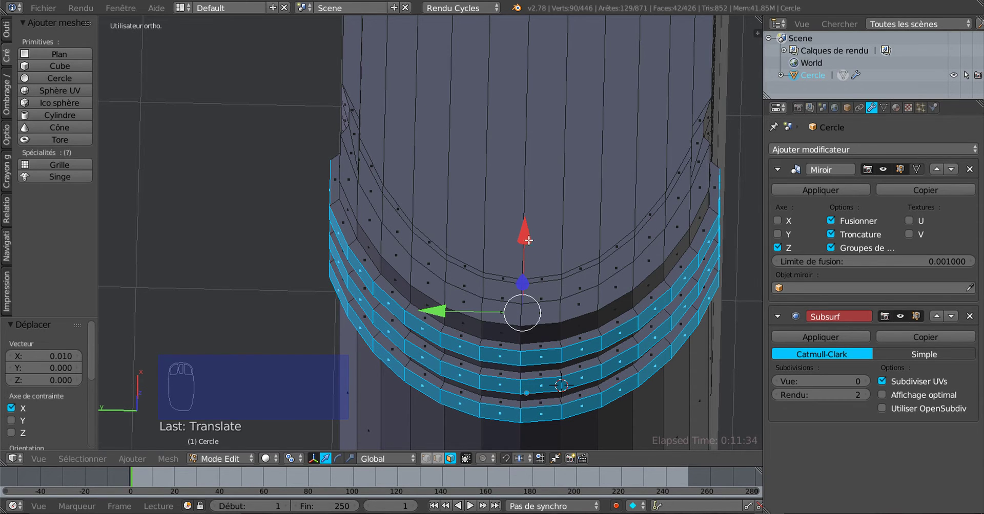
left_click(350, 458)
left_click_drag(431, 312, 442, 311)
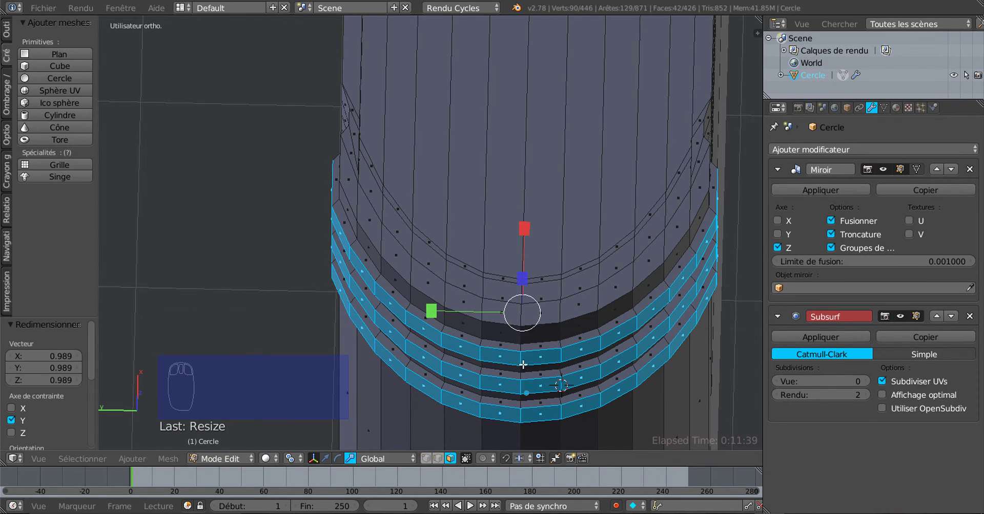
Scale the outer faces of the three bands narrower along Z and leave edit mode to show the bevelled ridges.
middle_click_drag(523, 366, 473, 273)
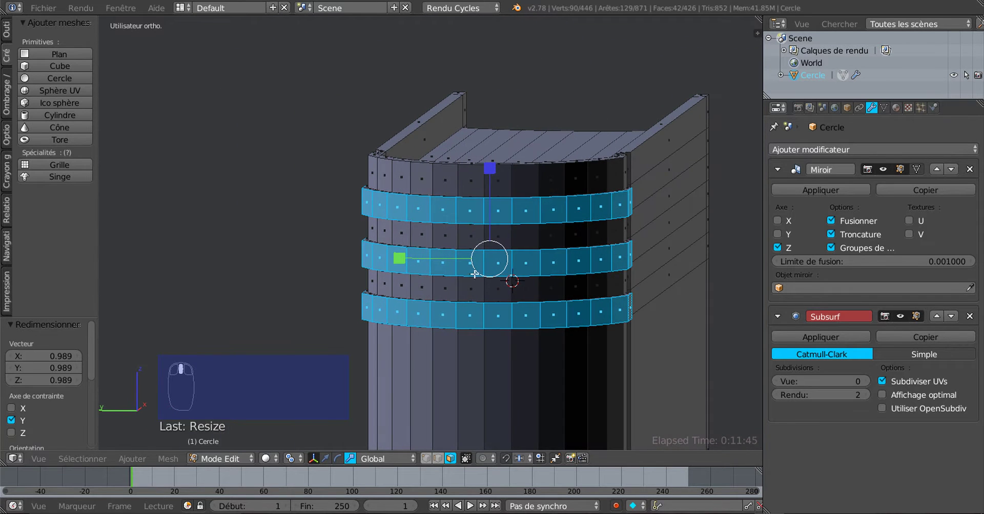
left_click_drag(492, 167, 498, 213)
key("Tab")
mouse_move(505, 232)
middle_mouse_down()
mouse_move(628, 267)
mouse_move(652, 229)
mouse_move(500, 238)
mouse_move(525, 231)
middle_mouse_up()
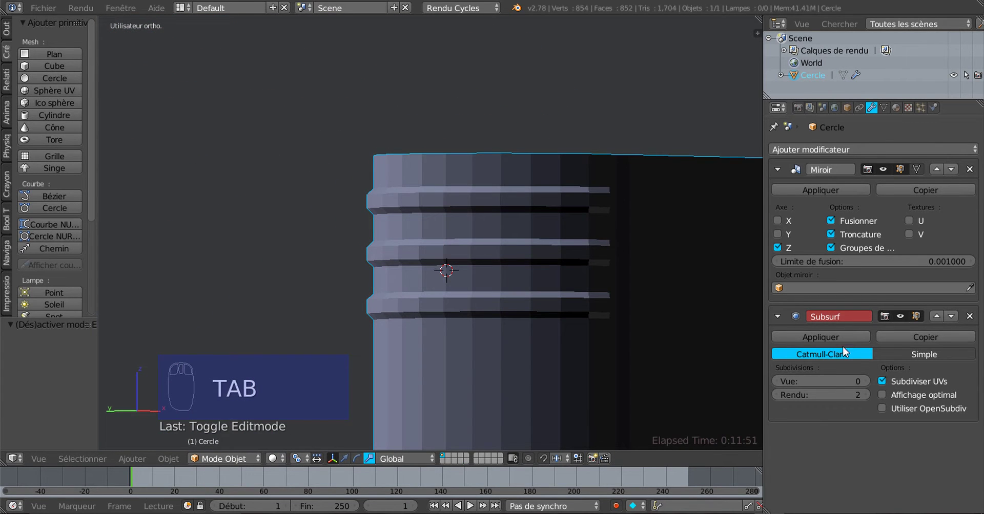
Set the Subsurf modifier's view subdivisions to 3 and inspect the smoothed spine and bands.
left_click(866, 381)
left_click(866, 381)
middle_click_drag(637, 339, 579, 331)
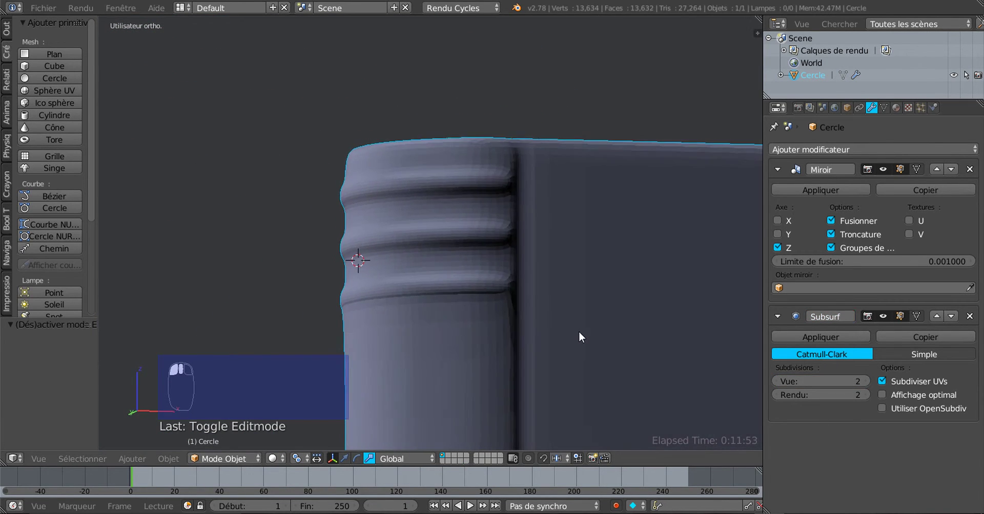
middle_click_drag(513, 180, 659, 333)
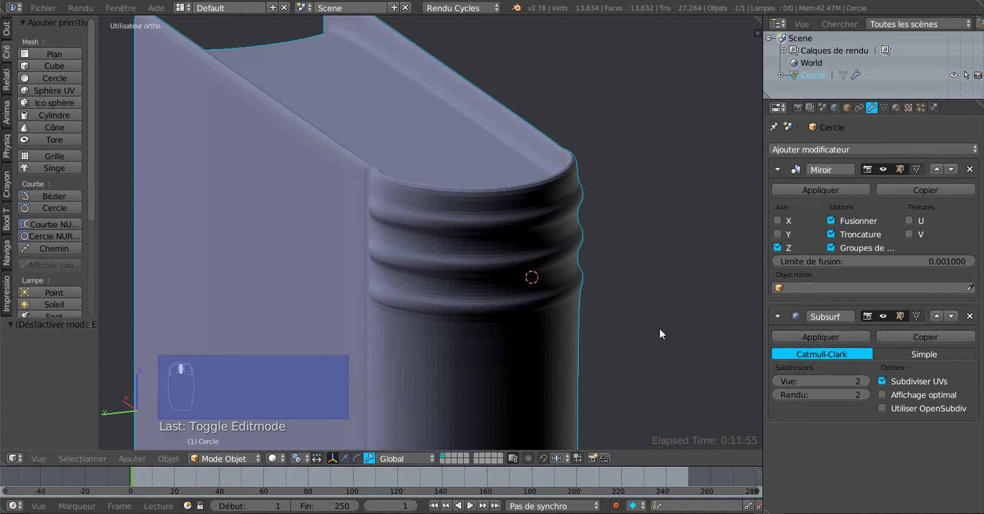
left_click(865, 381)
key("Tab")
scroll(573, 358, "down", 3)
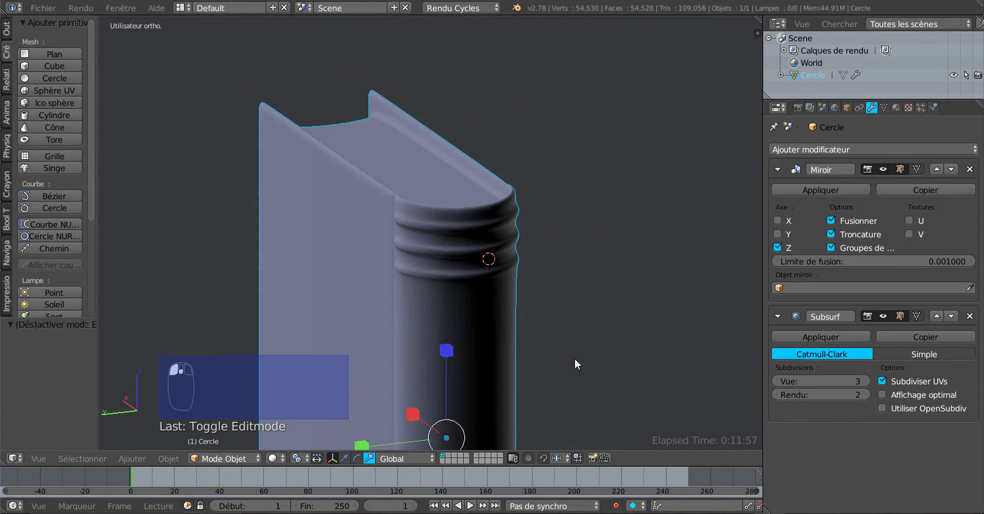
key("Tab")
middle_click_drag(560, 358, 532, 331)
scroll(535, 342, "up", 1)
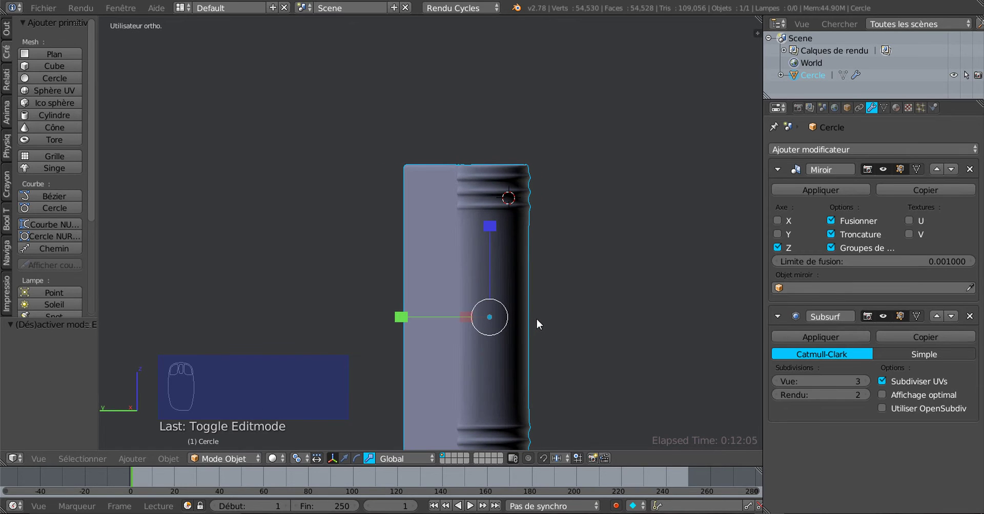
Scale the outer faces of the three bands by 0.833 along Z, shift them slightly along X, and inspect the smoothed ridges.
key("Tab")
scroll(535, 333, "up", 3)
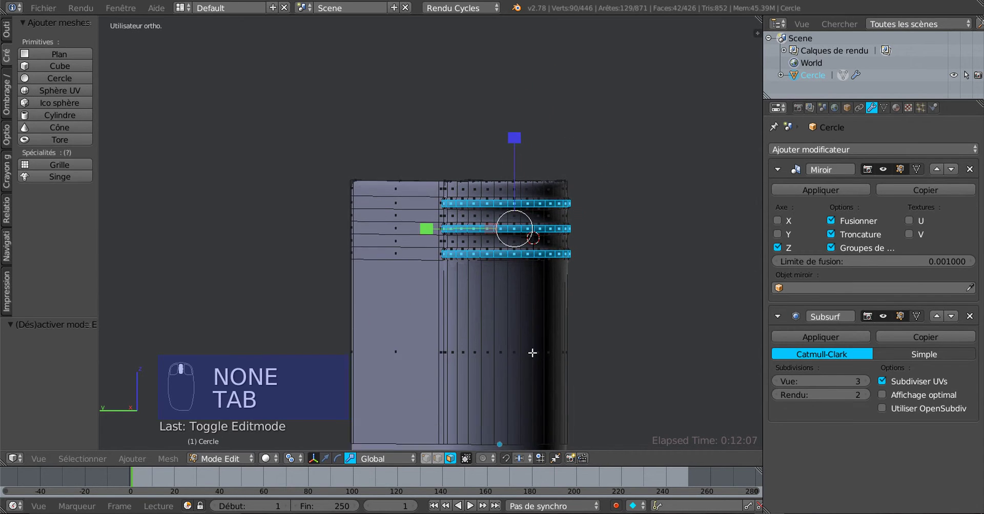
scroll(530, 350, "up", 2)
middle_click_drag(544, 354, 542, 325)
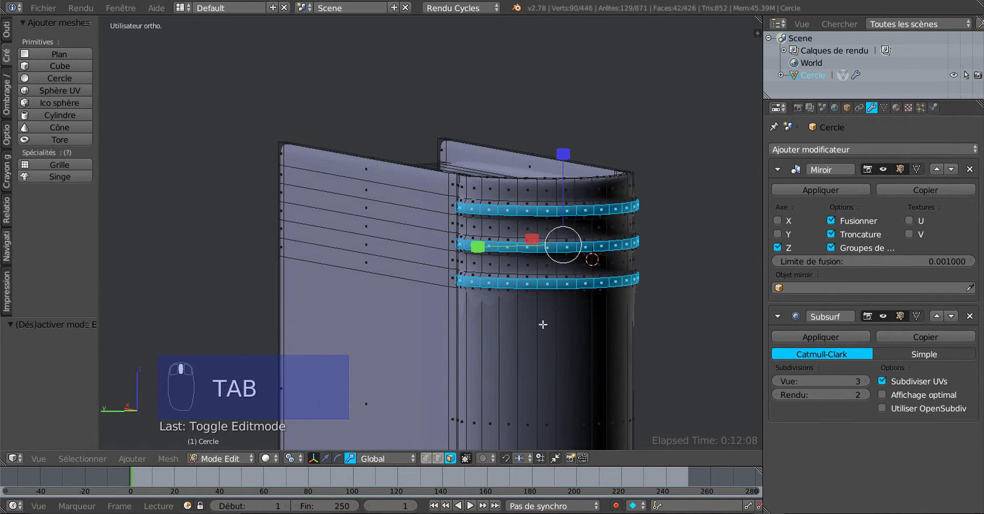
left_click_drag(562, 156, 563, 177)
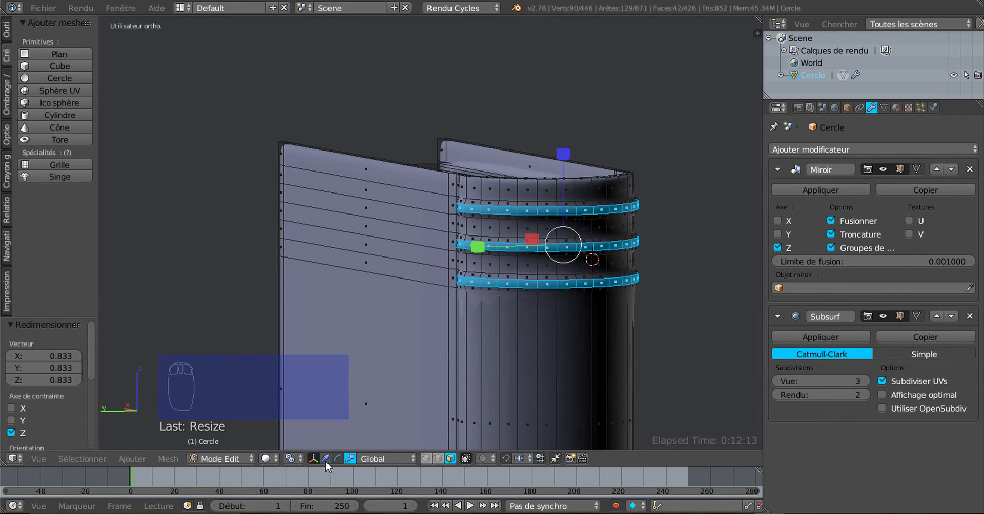
scroll(492, 397, "up", 3)
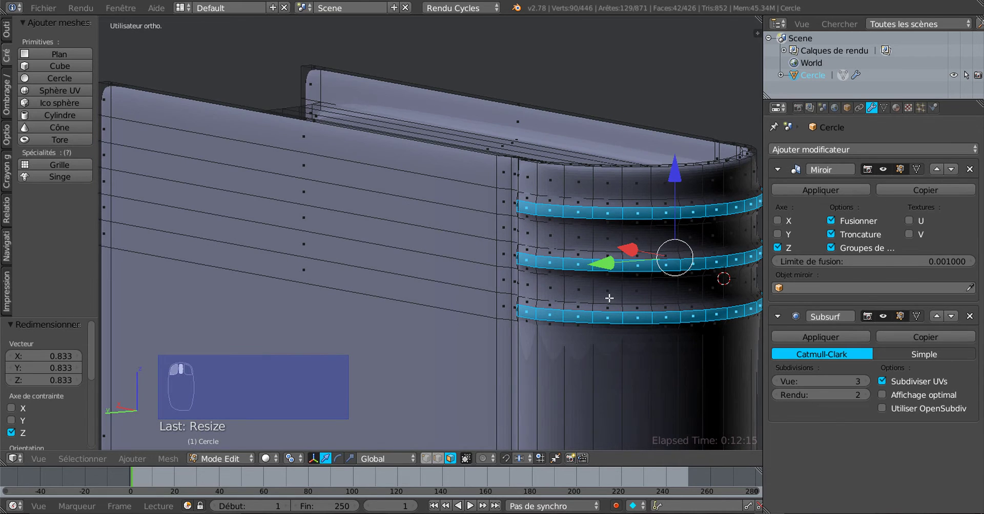
left_click_drag(631, 250, 634, 256)
key("Tab")
middle_click_drag(624, 271, 474, 328)
scroll(416, 331, "up", 4)
scroll(416, 332, "down", 4)
middle_click_drag(395, 346, 686, 361)
scroll(514, 293, "up", 2)
Select all geometry in the book's upper section, from its top edge down to just below the third band, including hidden faces.
key("Tab")
scroll(586, 341, "down", 2)
scroll(682, 361, "down", 2)
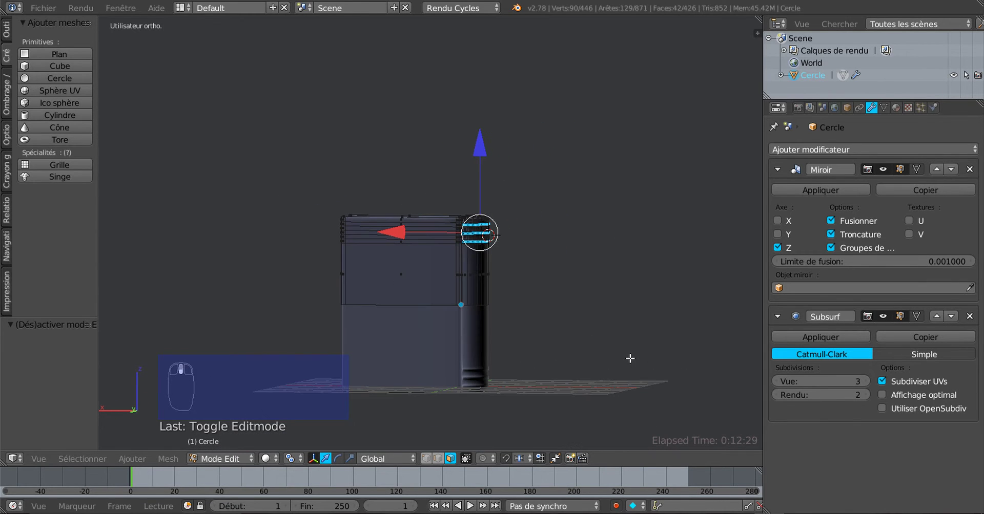
key("a")
key("a")
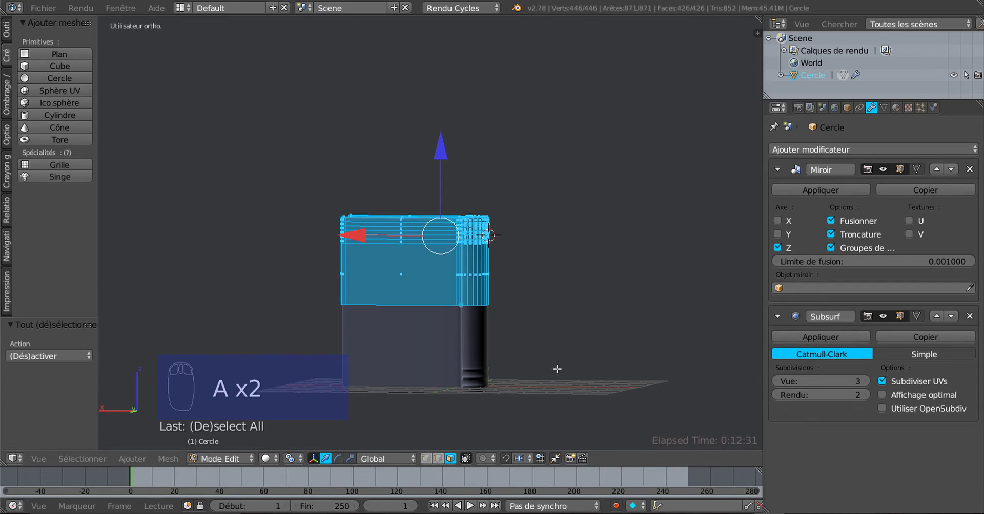
key("a")
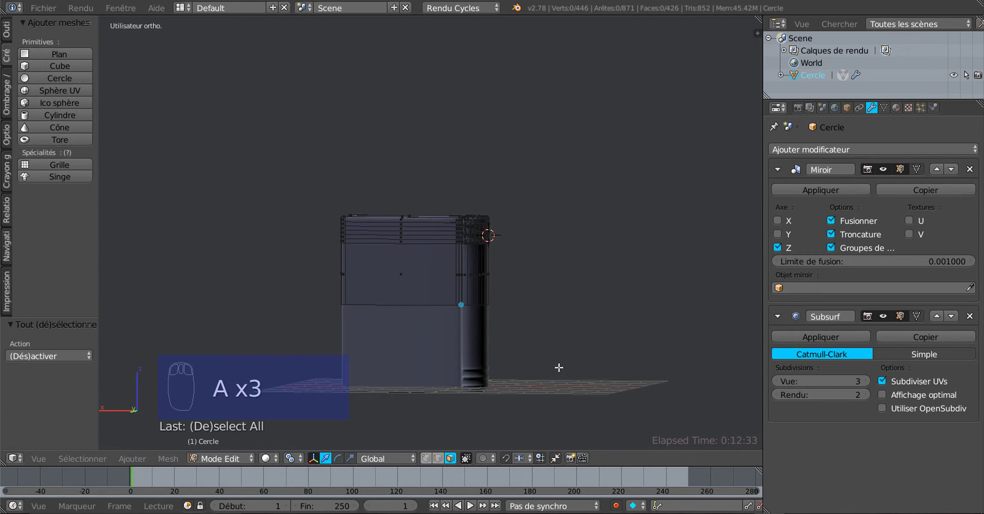
key("z")
key("c")
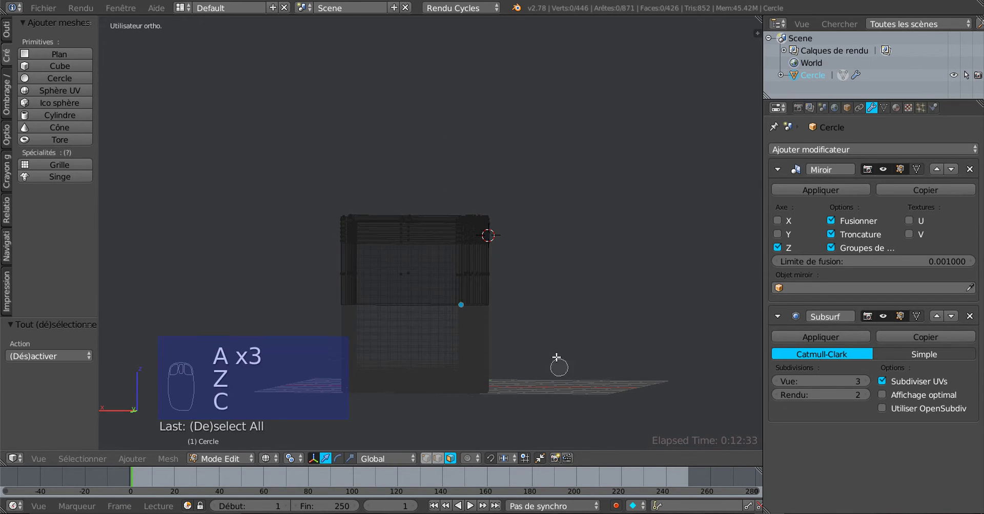
mouse_move(388, 226)
left_mouse_down()
mouse_move(345, 223)
mouse_move(512, 220)
left_mouse_up()
right_click(338, 219)
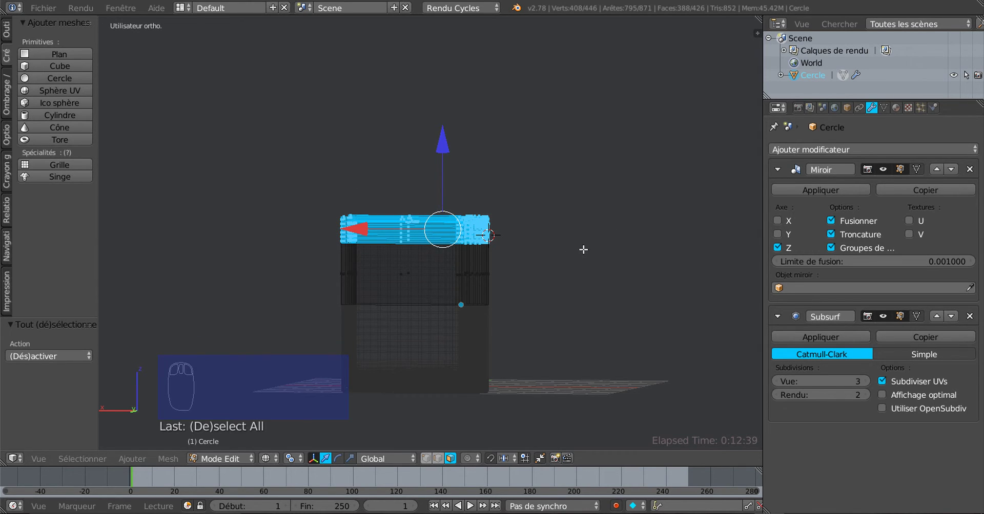
Move the selected upper section up along Z to make the book taller, and check it in object mode.
key("z")
left_click_drag(442, 143, 445, 115)
middle_click_drag(505, 259, 556, 312)
key("Tab")
scroll(482, 339, "up", 3)
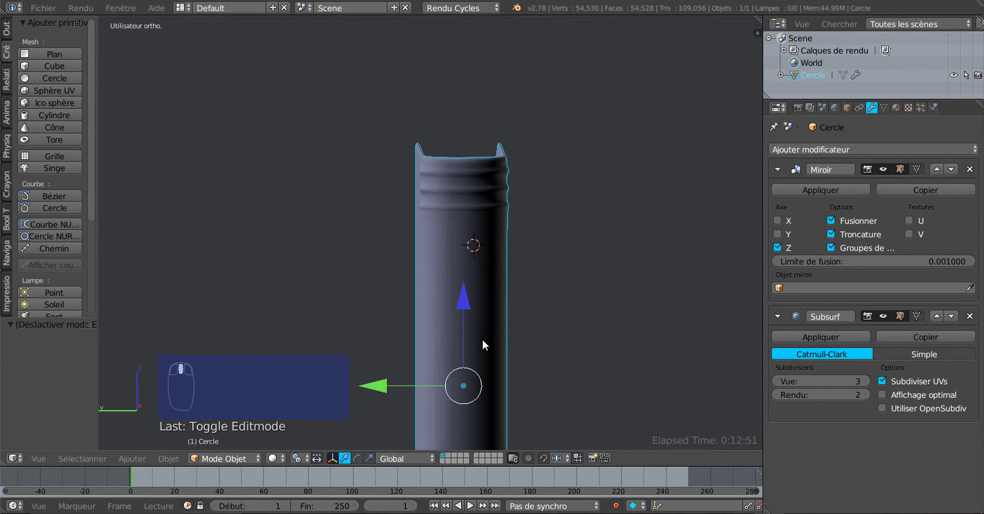
Scale the selected upper section down along Z to bring the bands closer together, and check the shape.
key("Tab")
middle_click_drag(498, 298, 562, 294, "shift")
scroll(449, 294, "up", 1)
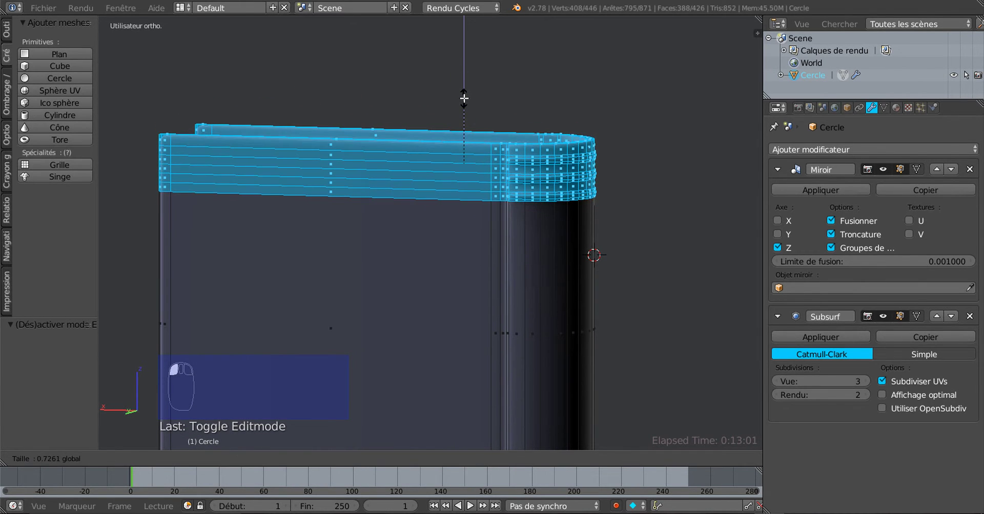
key("Tab")
scroll(454, 246, "down", 2)
middle_click_drag(455, 246, 478, 276)
Add two closely spaced horizontal edge loops around the book below the three bands to outline a narrow strip.
key("Tab")
key("ctrl+r")
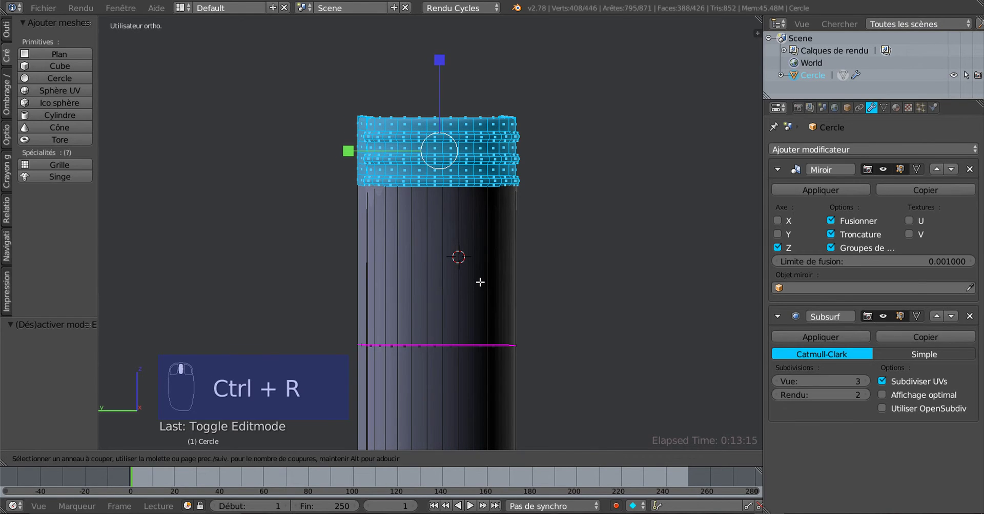
left_click(479, 281)
left_click(505, 174)
scroll(492, 262, "up", 3)
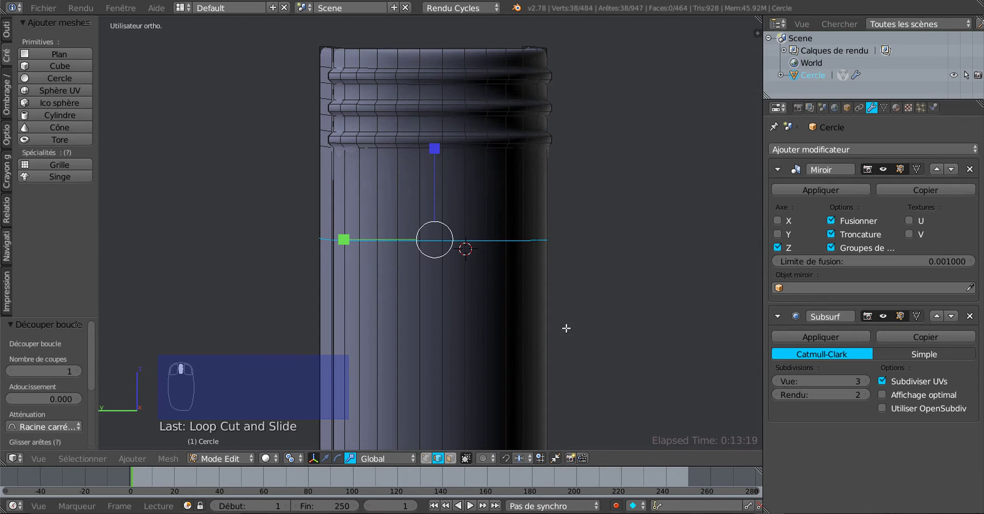
key("ctrl+r")
left_click(546, 321)
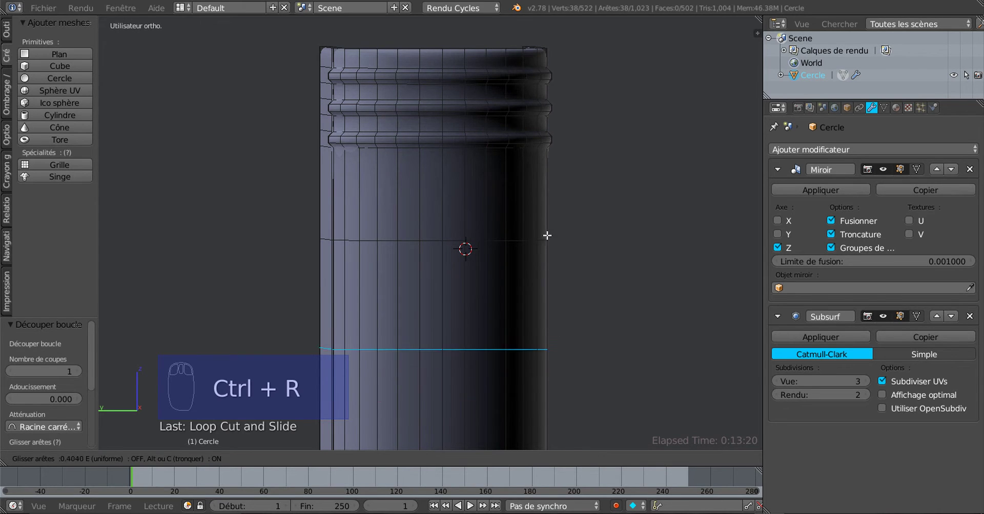
left_click(552, 155)
middle_click_drag(462, 276, 420, 453)
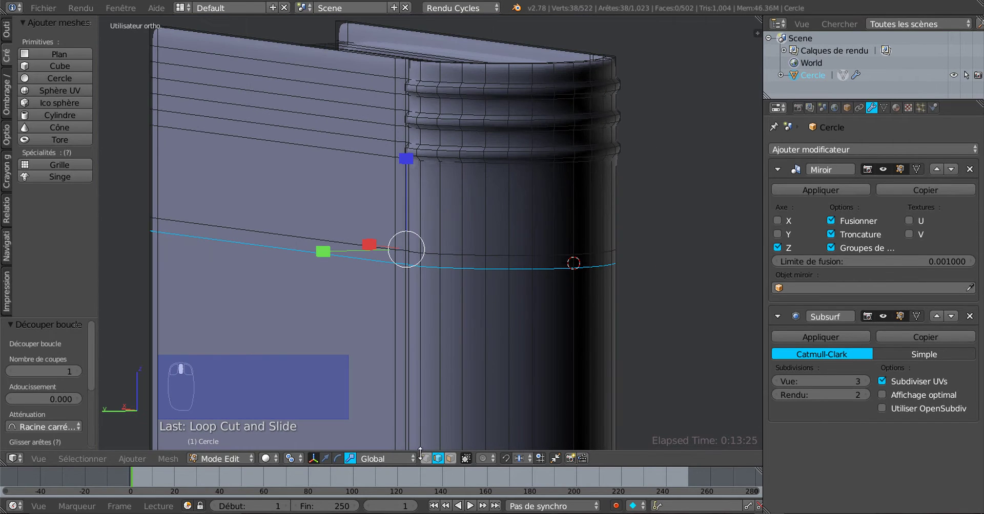
Switch to face selection and select the narrow strip's faces across the entire rounded spine.
left_click(450, 459)
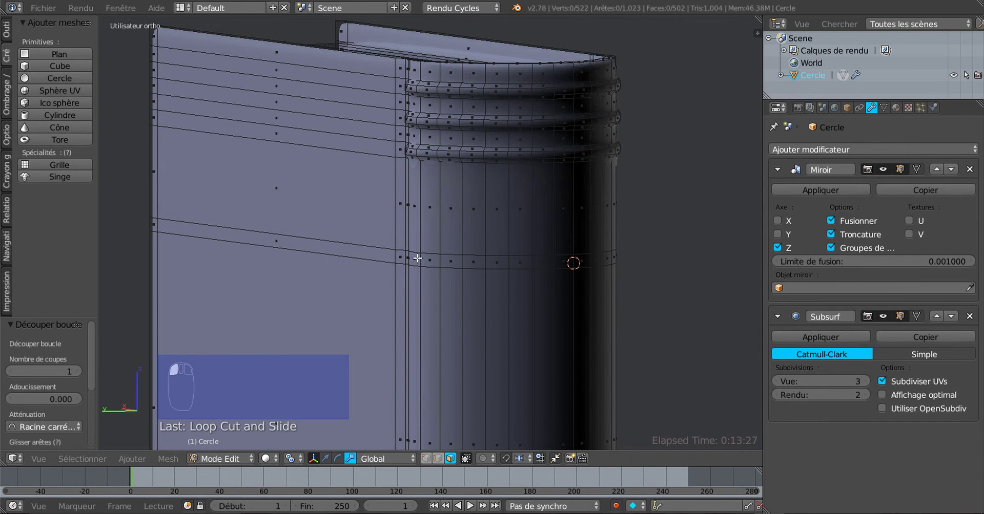
right_click(429, 259, "shift")
right_click(454, 259, "shift")
middle_click_drag(493, 272, 551, 266)
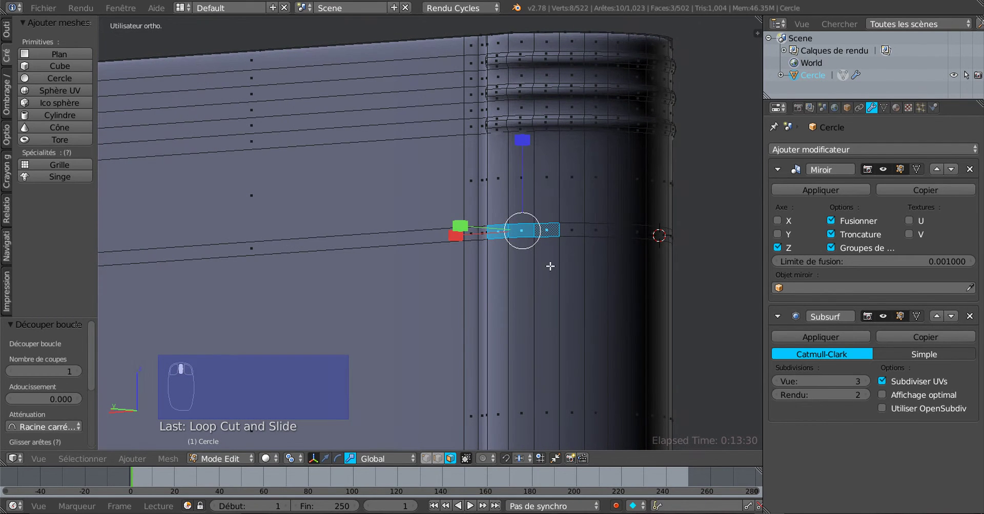
right_click(578, 230, "shift")
right_click(605, 230, "shift")
right_click(626, 232, "shift")
right_click(637, 237, "shift")
middle_click_drag(635, 241, 446, 248)
right_click(411, 246, "shift")
right_click(454, 244, "shift")
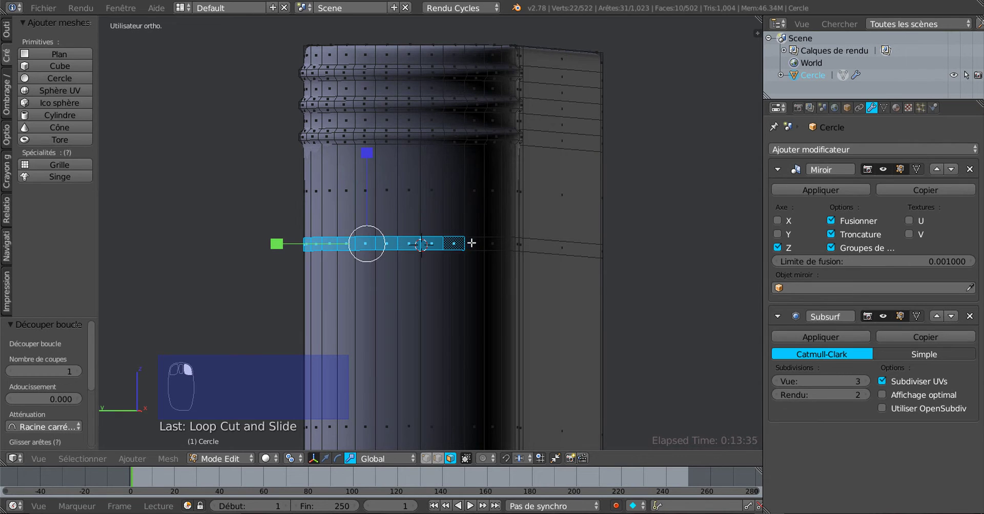
middle_click_drag(500, 258, 443, 311)
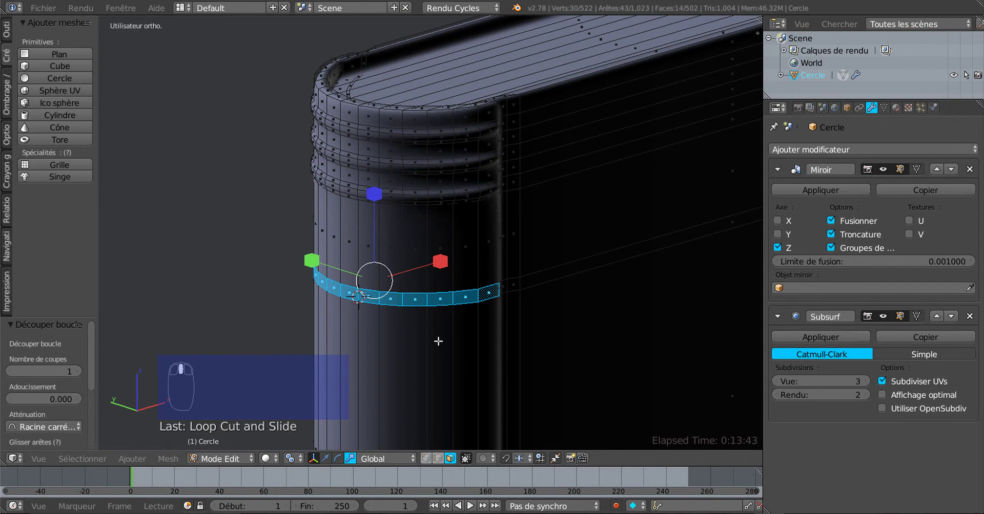
Extrude the selected strip of spine faces in place and move it -0.044 along X.
key("e")
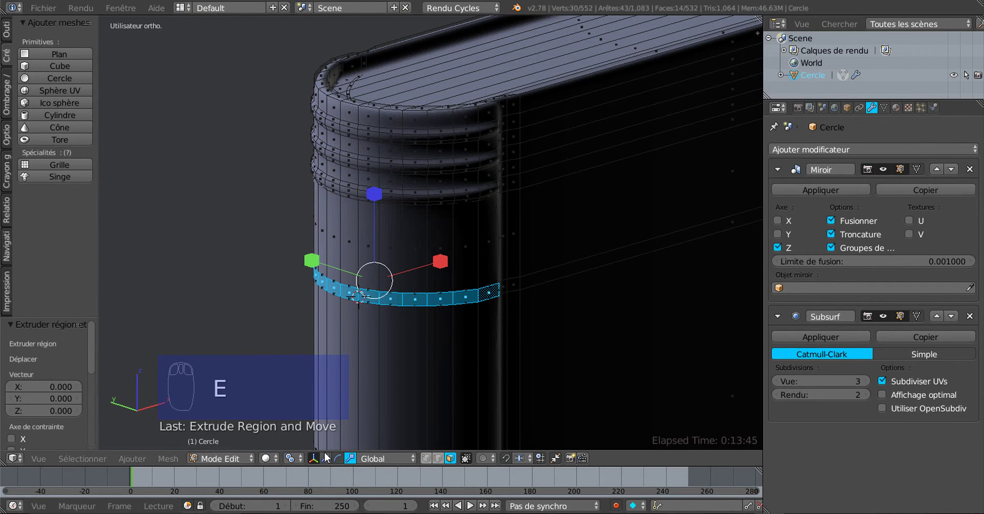
left_click_drag(433, 263, 430, 266)
middle_click_drag(464, 333, 422, 337)
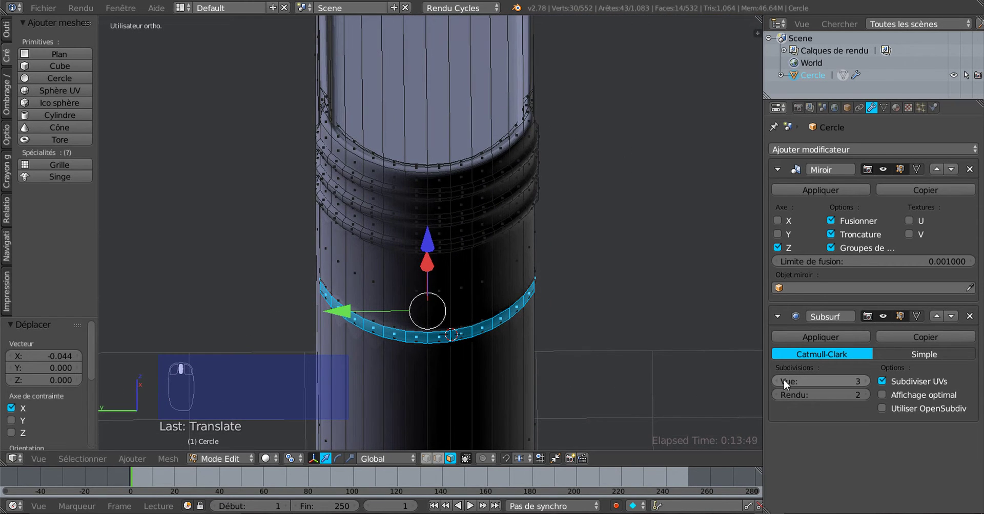
Set the Subsurf modifier's view subdivisions to 0 and scale the extruded strip by 1.023 along Y.
left_click(777, 382)
type("0")
key("Return")
middle_click_drag(674, 358, 638, 338)
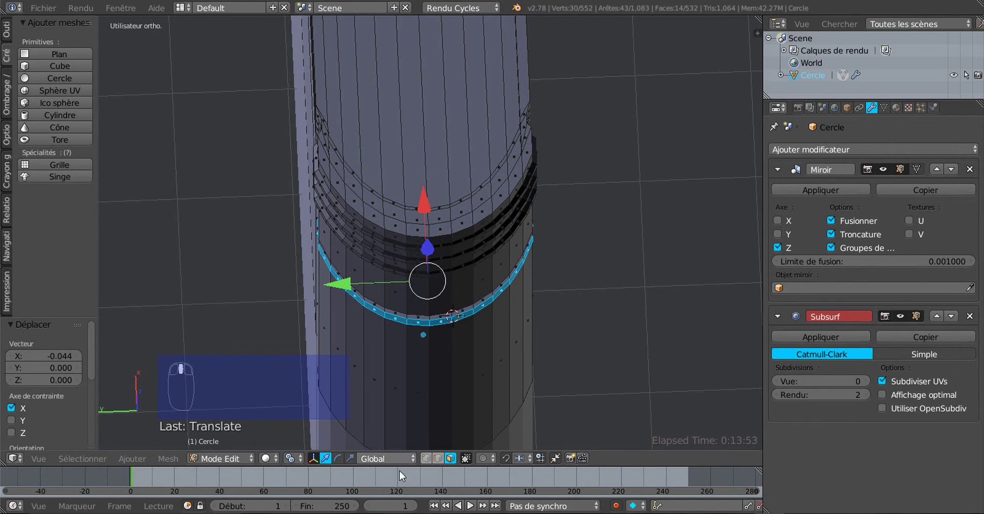
left_click_drag(339, 285, 338, 286)
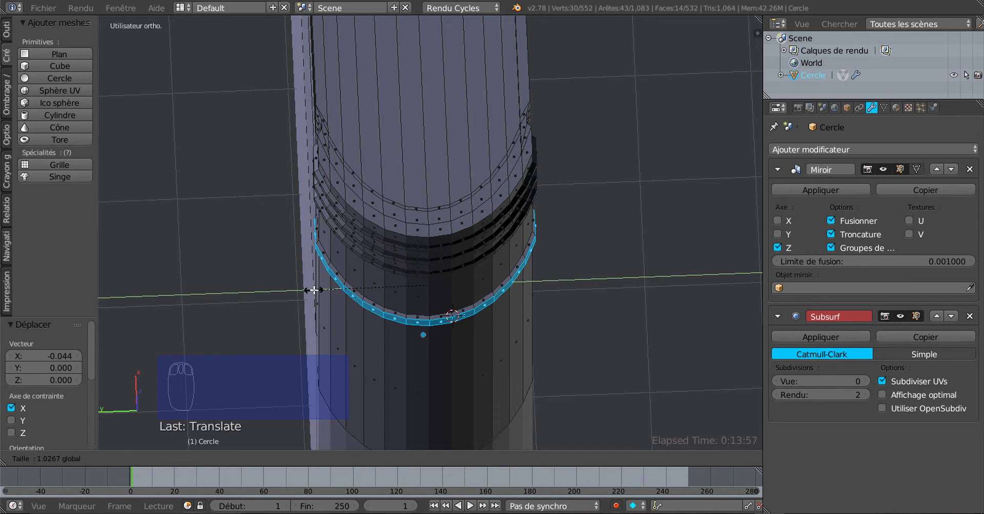
left_click_drag(316, 290, 317, 290)
middle_click_drag(345, 324, 391, 239)
Scale the extruded strip's outer faces by 0.491 along Z and check the new ridge in object mode.
middle_click_drag(459, 299, 437, 145)
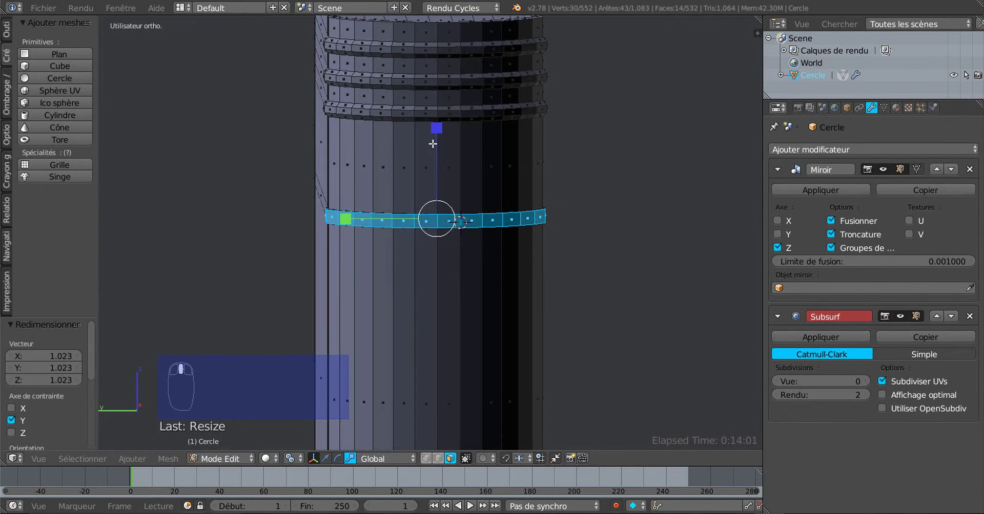
left_click_drag(438, 130, 445, 182)
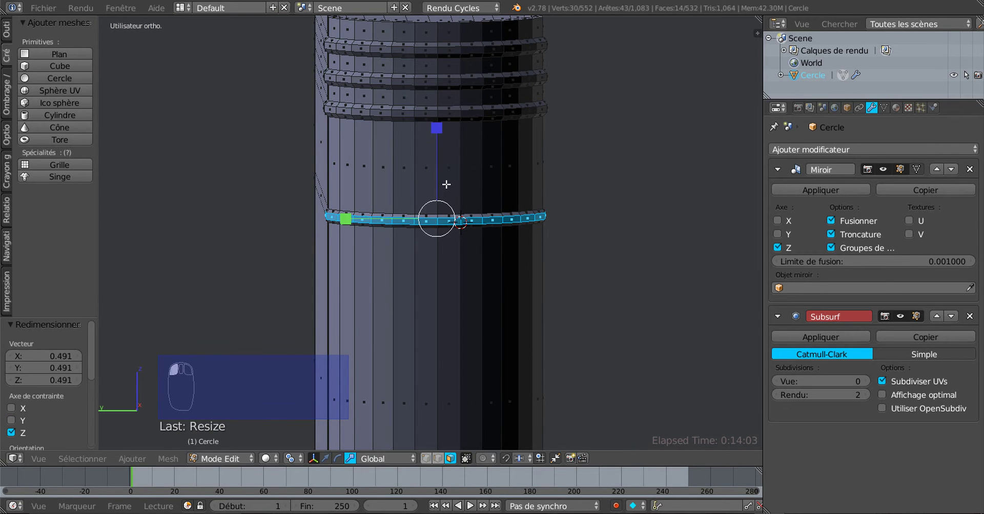
key("Tab")
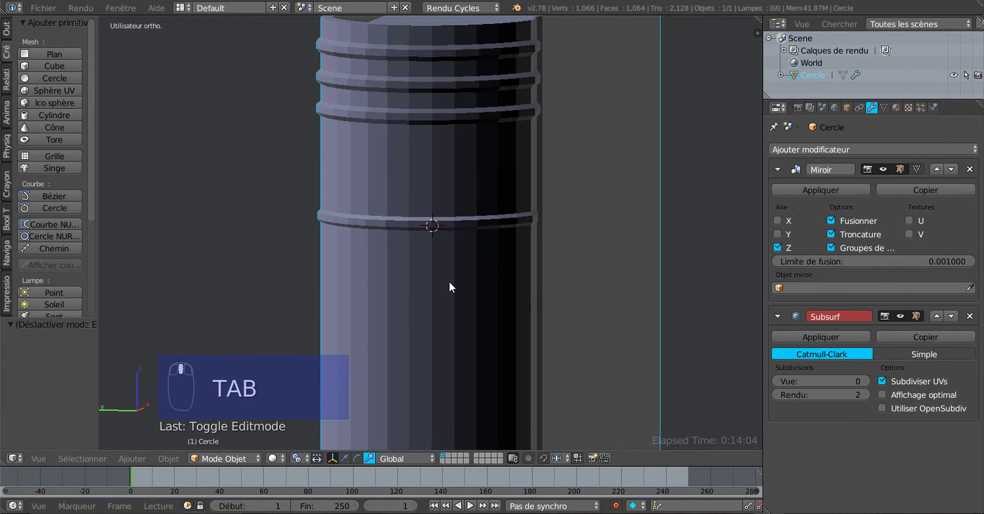
middle_click_drag(449, 282, 582, 281)
Extend the selection to the full horizontal strip around the book at the new ridge's height, including hidden faces.
key("Tab")
scroll(582, 282, "down", 4)
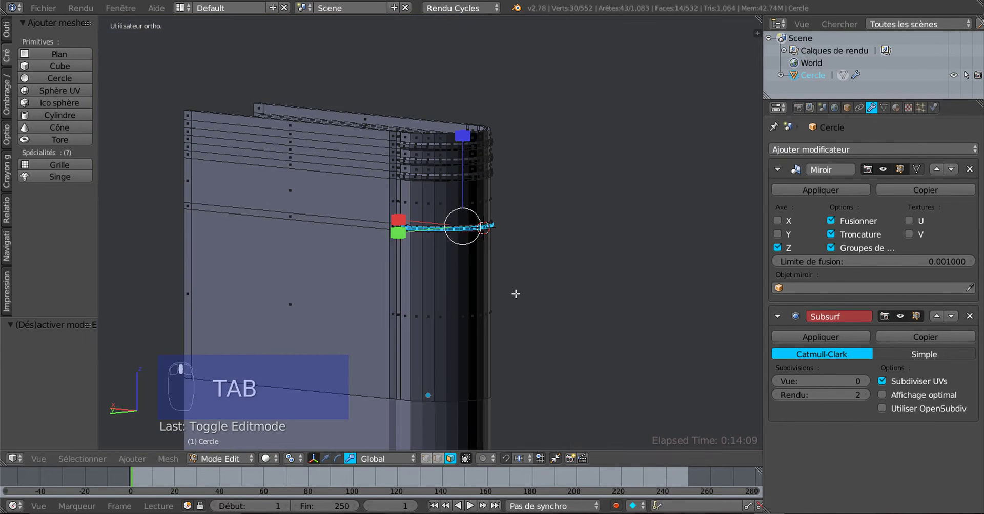
middle_click_drag(515, 293, 605, 308)
key("z")
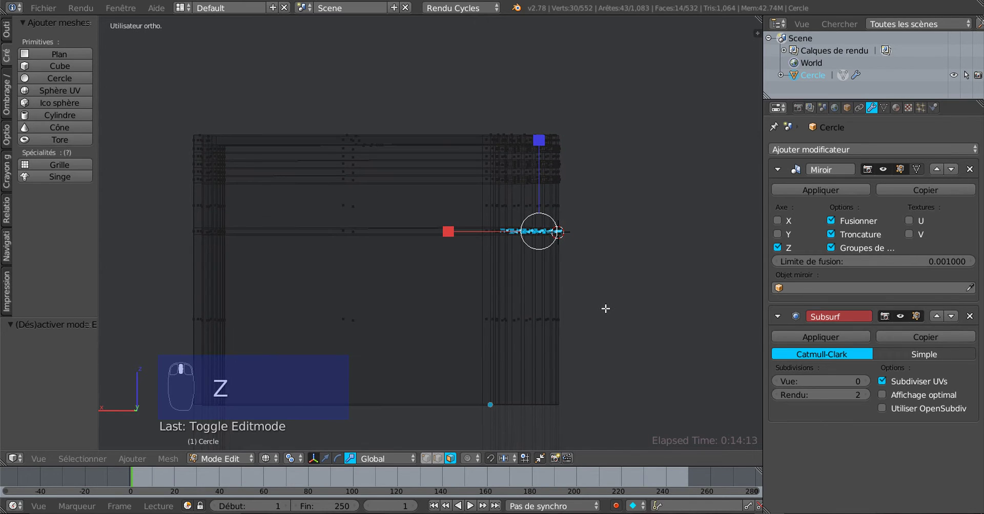
key("c")
left_click_drag(191, 232, 210, 231)
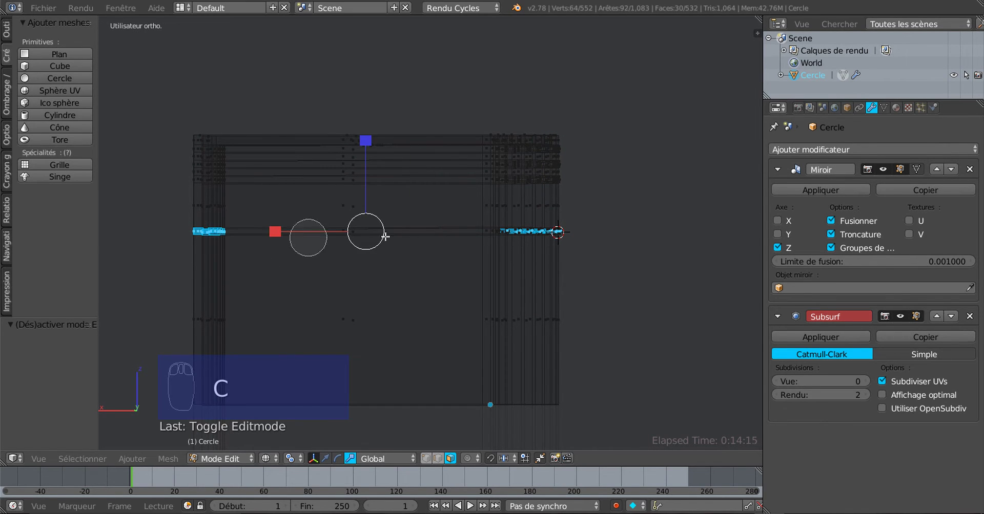
left_click_drag(384, 237, 578, 235)
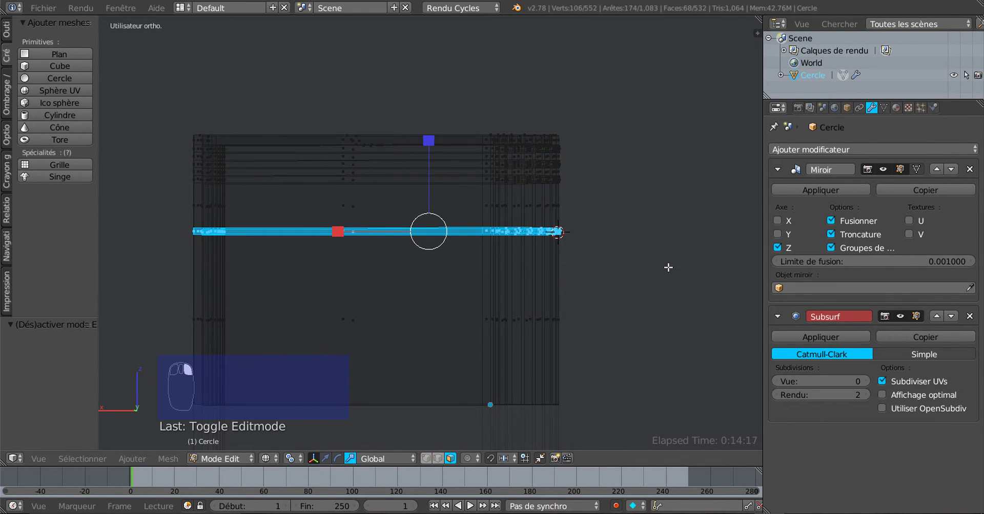
Scale the selected strip up along Z to thicken the new ridge, and check it in object mode.
key("z")
mouse_move(668, 267)
middle_mouse_down()
mouse_move(496, 291)
mouse_move(517, 281)
mouse_move(516, 226)
middle_mouse_up()
left_click_drag(519, 140, 522, 110)
key("Tab")
middle_click_drag(517, 240, 519, 265)
key("Tab")
key("Tab")
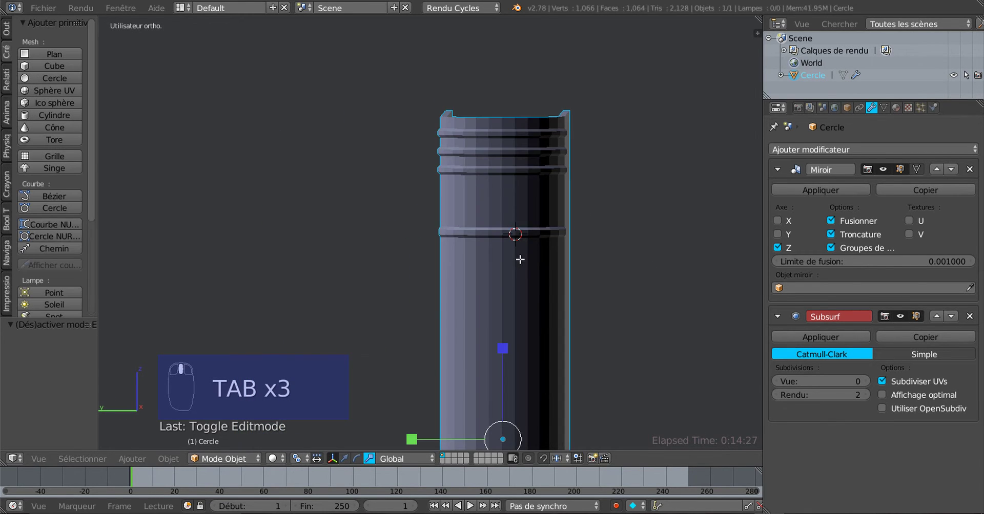
Scale the selected ridge strip along Z once more to thicken it, and check the ridge in object mode.
scroll(519, 264, "up", 4)
key("Tab")
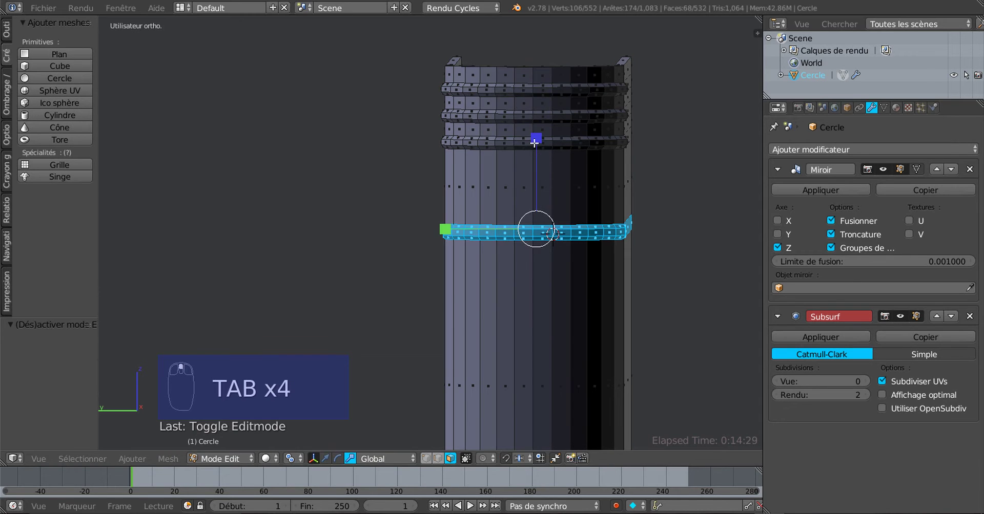
key("s")
key("z")
left_click(539, 110)
key("Tab")
middle_click_drag(459, 235, 594, 285)
scroll(592, 279, "down", 7)
middle_click_drag(456, 260, 595, 307)
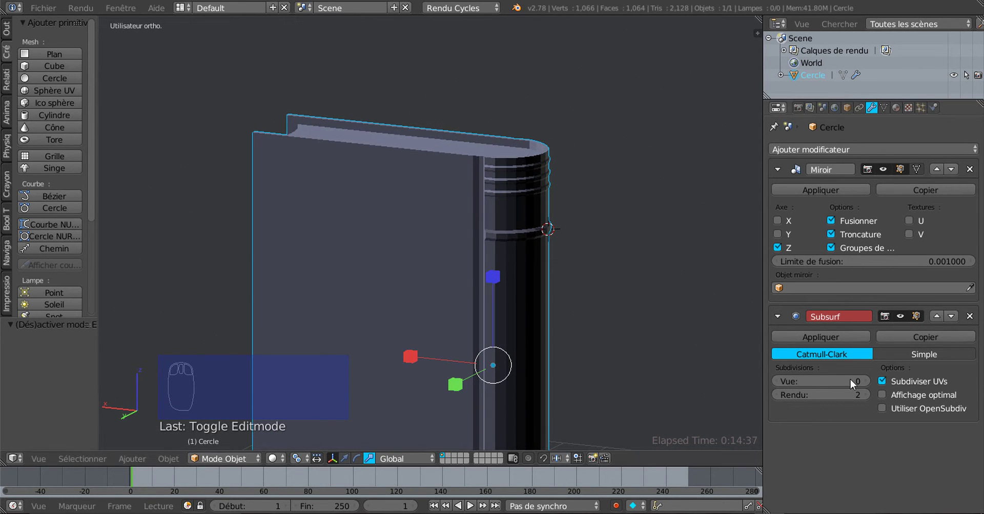
Set the Subsurf modifier's view subdivisions to 2 and view the smoothed book.
left_click_drag(868, 381, 881, 382)
middle_click_drag(707, 338, 648, 299)
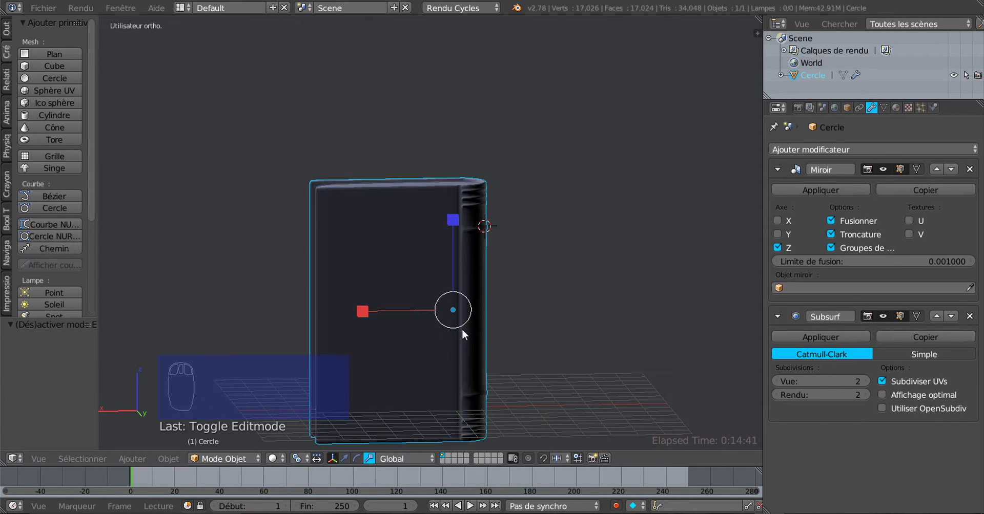
middle_click_drag(462, 328, 479, 224)
Compare the book's cage and smoothed shape from the side and above, examining the spine bands and page block.
key("Tab")
scroll(515, 321, "up", 3)
key("Tab")
key("Tab")
scroll(444, 333, "up", 2)
scroll(491, 311, "down", 2)
scroll(479, 228, "down", 2)
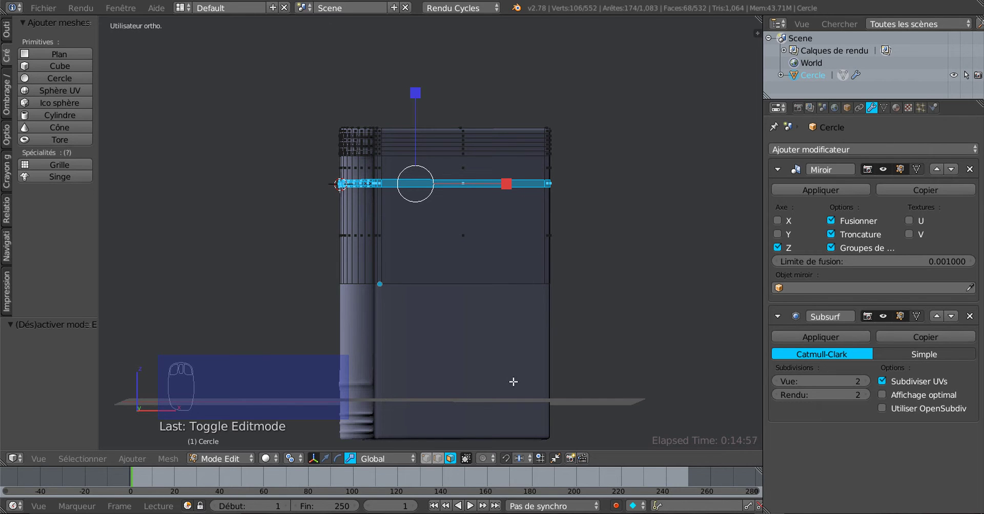
key("Tab")
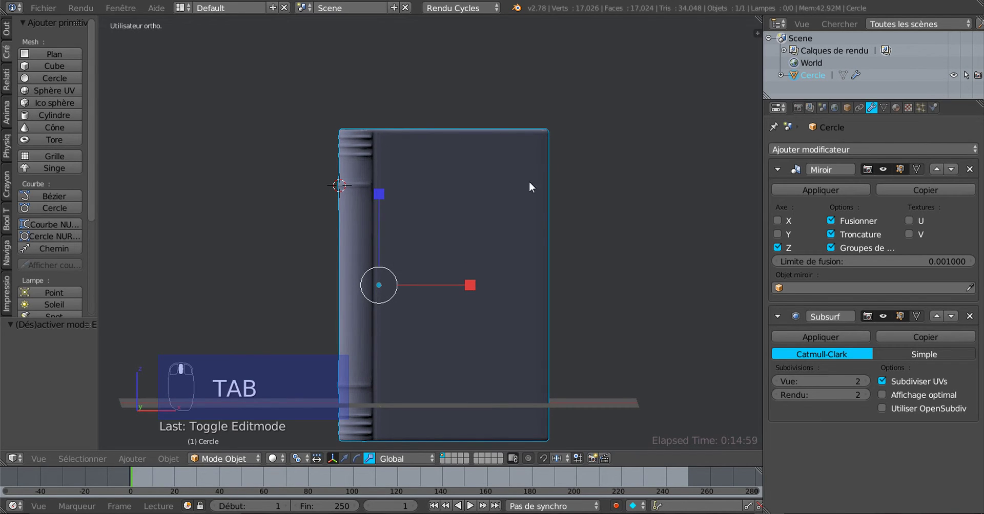
middle_click_drag(574, 312, 594, 334)
scroll(533, 334, "up", 3)
middle_click_drag(533, 330, 524, 375)
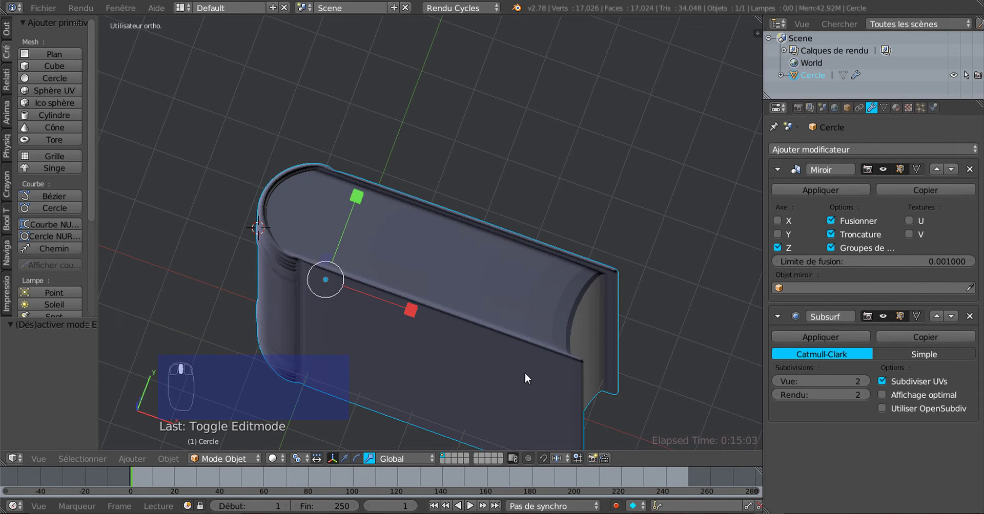
Select the ten faces forming the curved strip of the page block's upper surface beside the spine.
key("Tab")
scroll(596, 378, "up", 3)
scroll(479, 352, "up", 4)
middle_click_drag(466, 335, 527, 311, "shift")
scroll(479, 291, "up", 3)
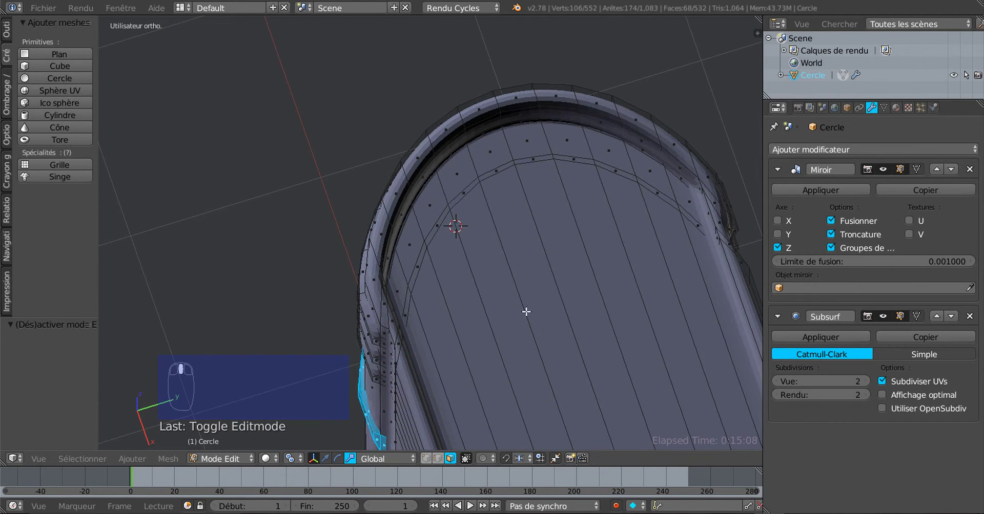
right_click(394, 279)
right_click(410, 245, "shift")
right_click(429, 205, "shift")
right_click(456, 173, "shift")
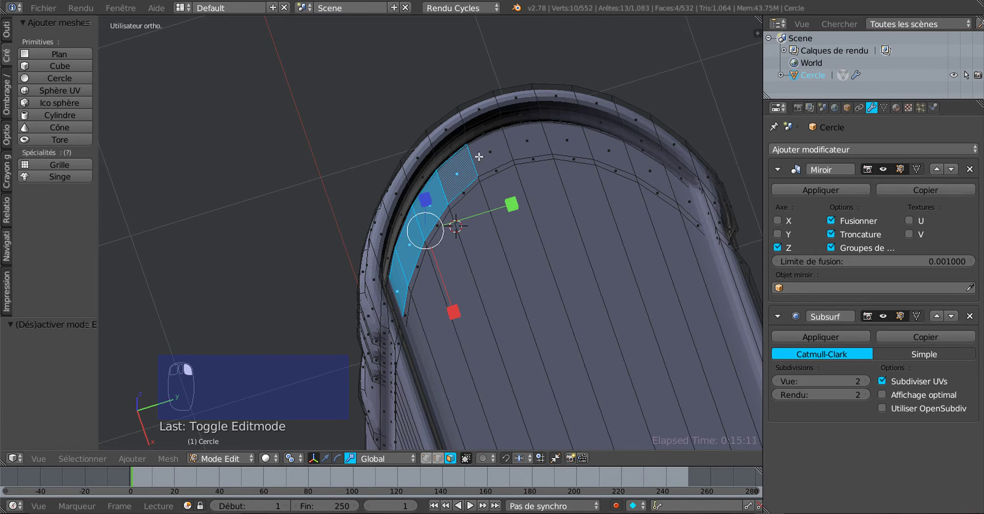
right_click(490, 151, "shift")
right_click(528, 144, "shift")
right_click(567, 141, "shift")
right_click(612, 149, "shift")
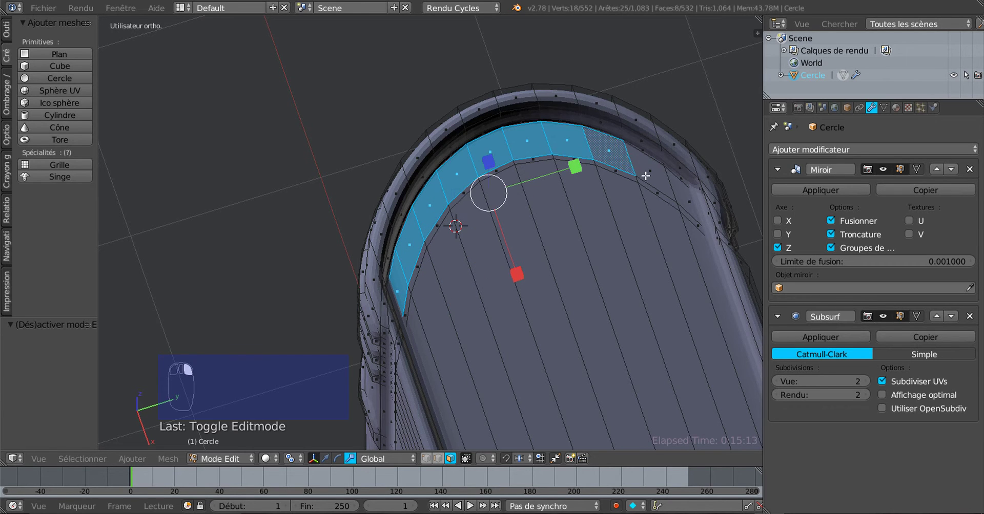
right_click(662, 180, "shift")
right_click(685, 198, "shift")
Lower the selected curved strip of faces slightly along Z with the translate manipulator, and check it in object mode.
middle_click_drag(583, 336, 611, 306)
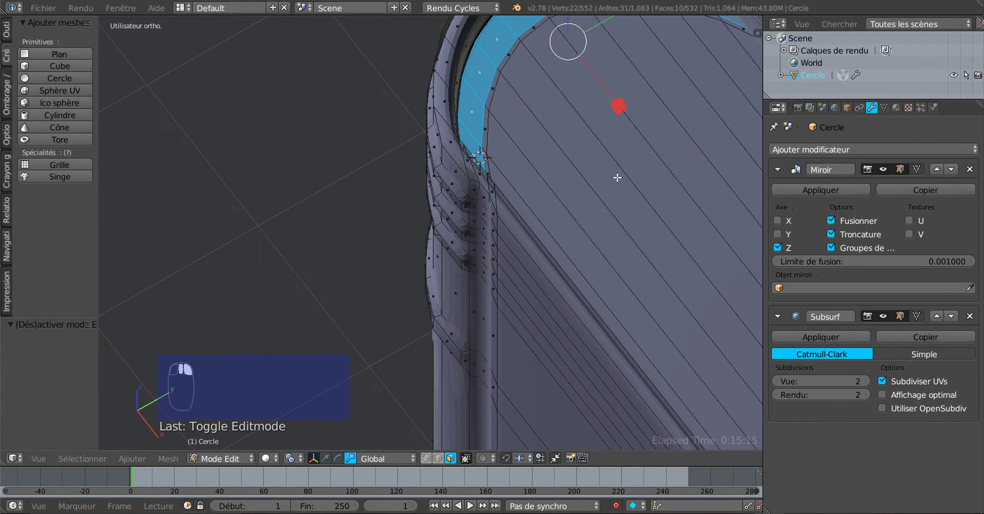
middle_click_drag(617, 178, 458, 415, "ctrl")
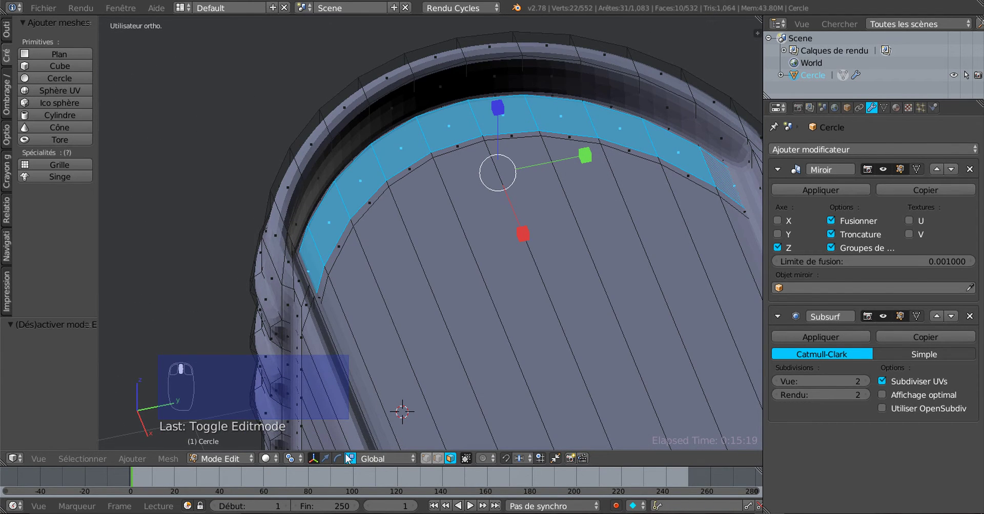
left_click_drag(499, 138, 500, 138)
key("Tab")
middle_click_drag(502, 150, 459, 342, "ctrl")
key("Tab")
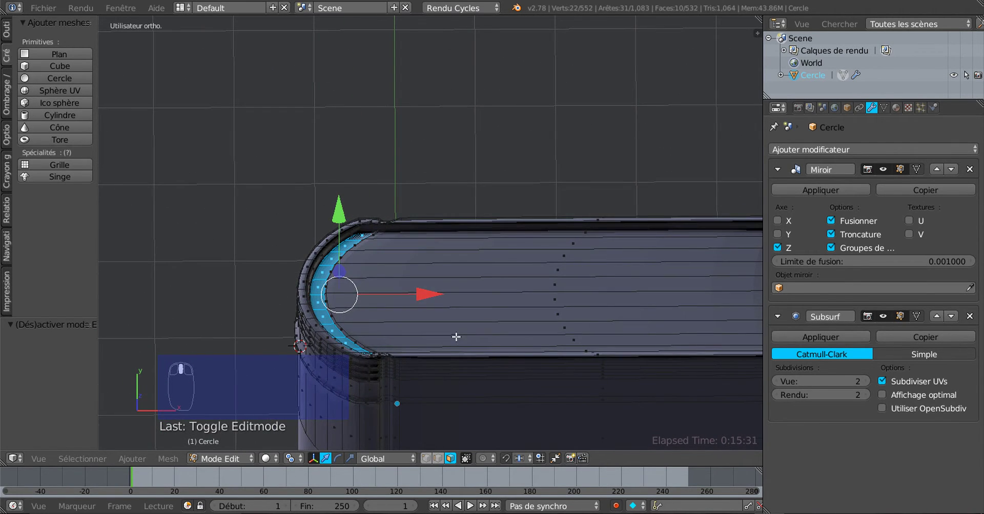
Add a loop cut across the page block and covers, slide it close to the spine, and check the smoothed book.
scroll(382, 270, "up", 4)
middle_click_drag(377, 266, 451, 221)
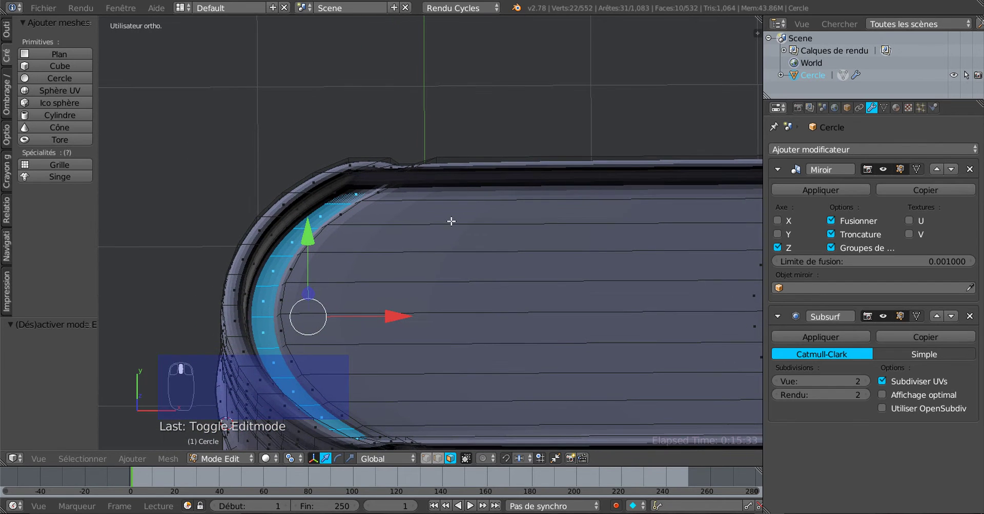
scroll(442, 234, "down", 3)
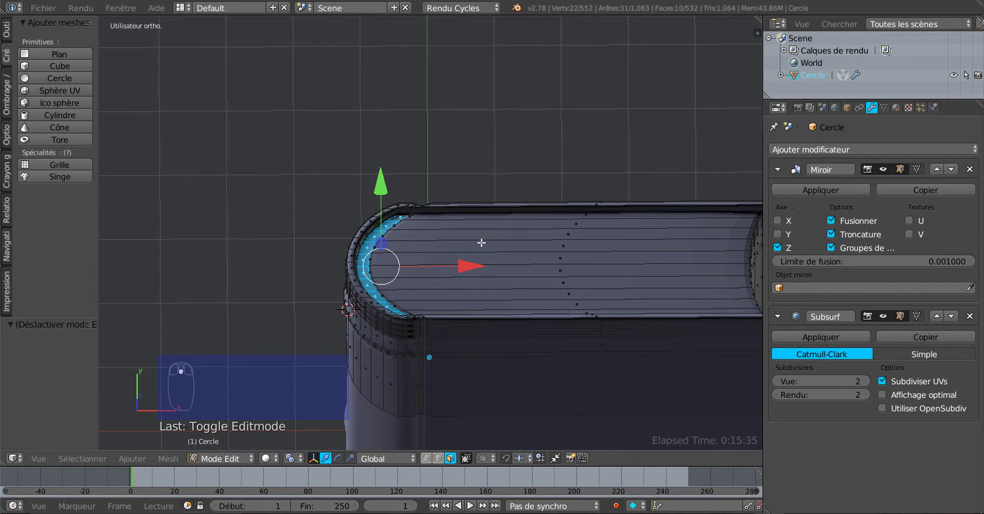
mouse_move(495, 294)
middle_mouse_down()
mouse_move(469, 219)
mouse_move(497, 281)
middle_mouse_up()
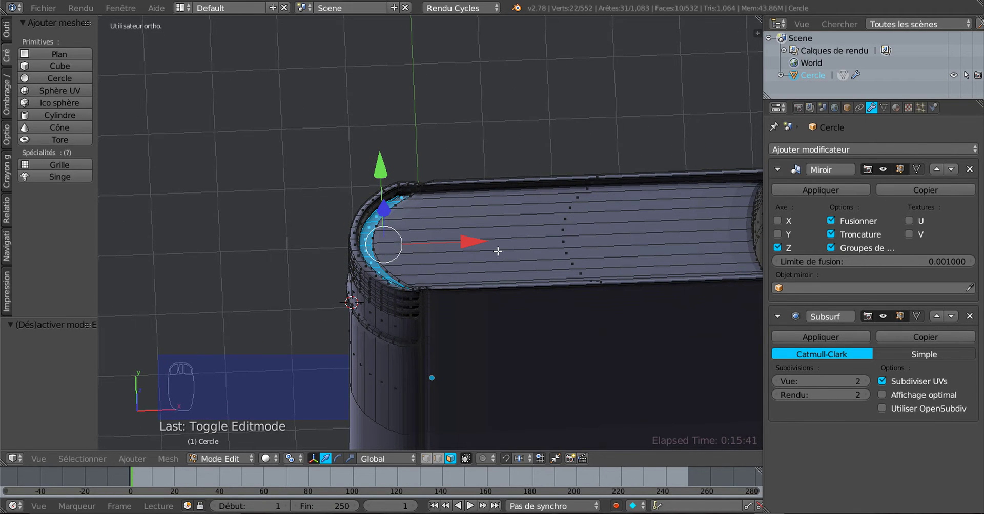
key("ctrl+r")
left_click(499, 205)
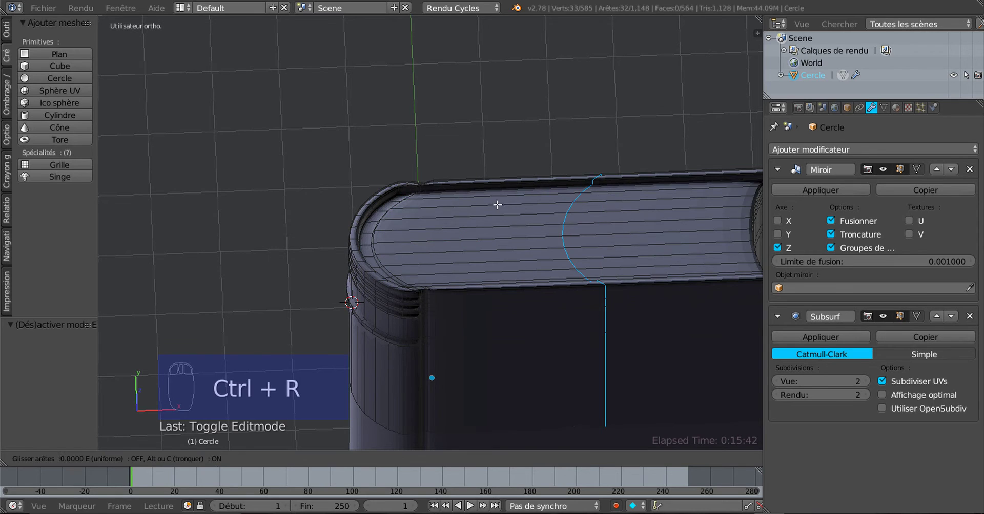
left_click(328, 223)
key("Tab")
scroll(307, 272, "down", 4)
middle_click_drag(307, 272, 439, 217)
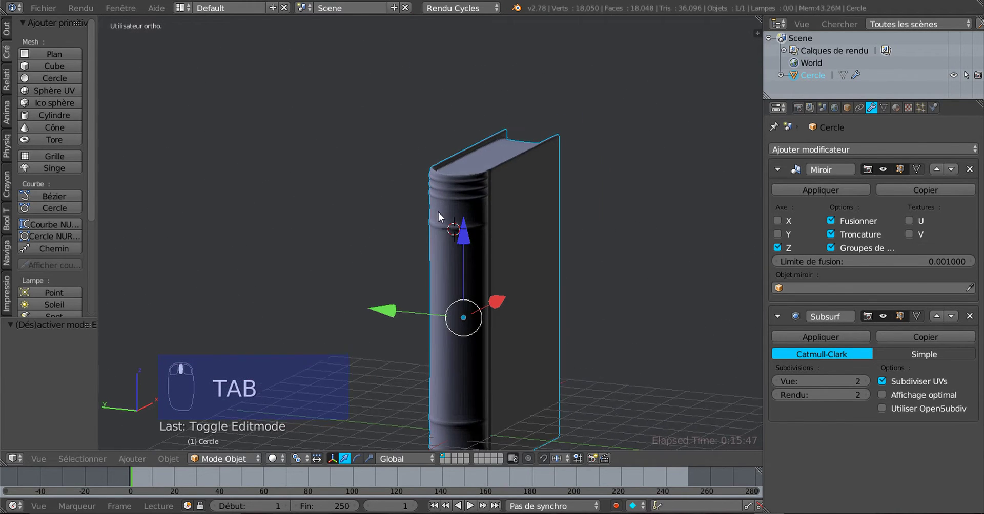
Apply smooth shading to the book object.
left_click(43, 8)
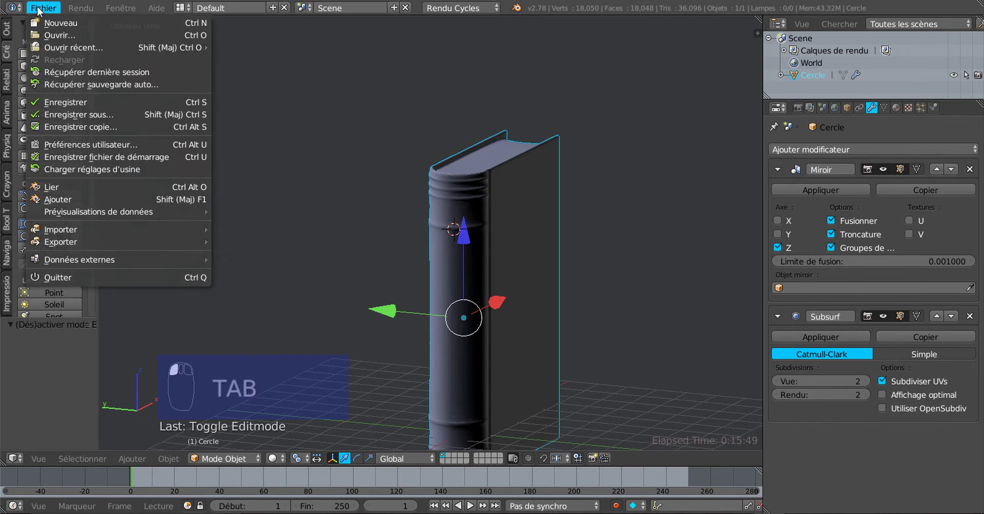
left_click(7, 31)
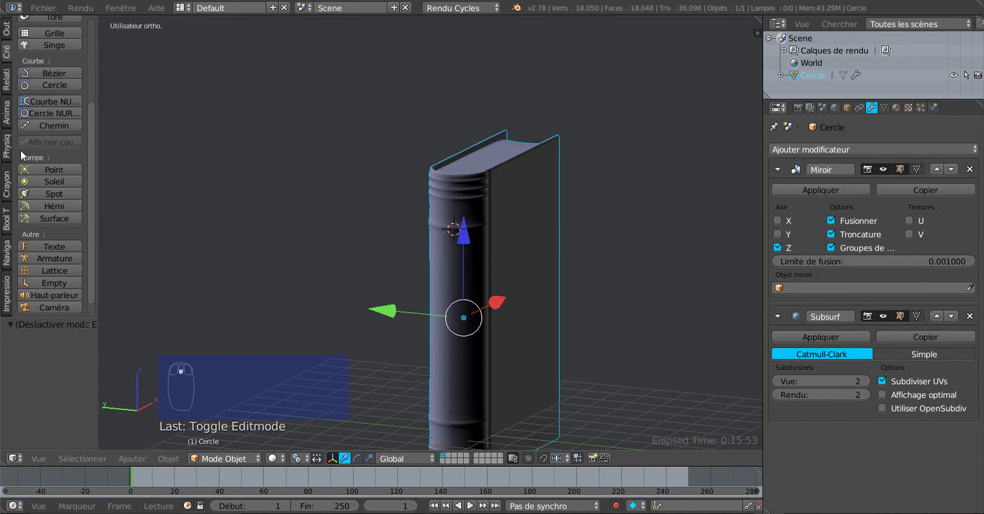
left_click(7, 28)
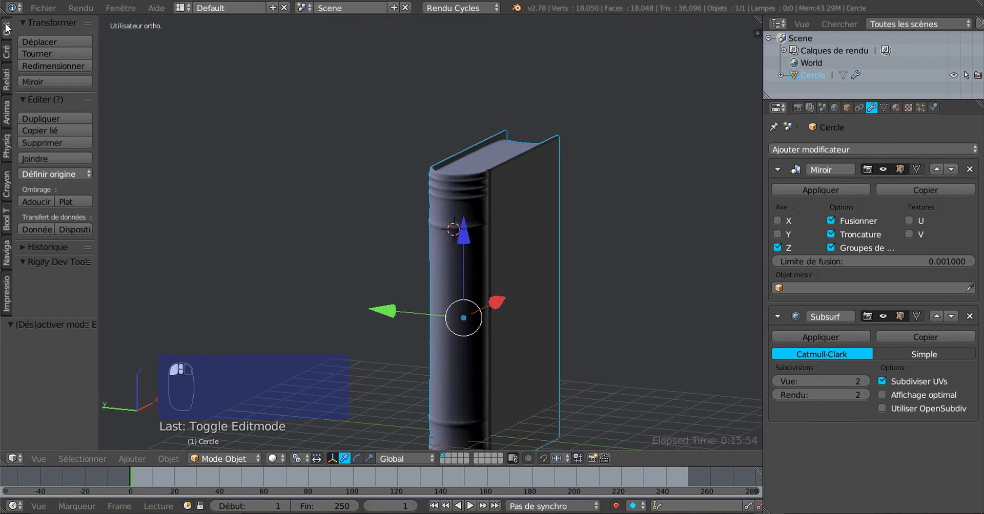
left_click(42, 201)
middle_click_drag(400, 292, 312, 393)
Examine the spine end of the page block up close, comparing the edge cage with the smoothed surface.
key("Tab")
middle_click_drag(457, 367, 425, 320)
scroll(424, 320, "up", 2)
key("Tab")
key("Tab")
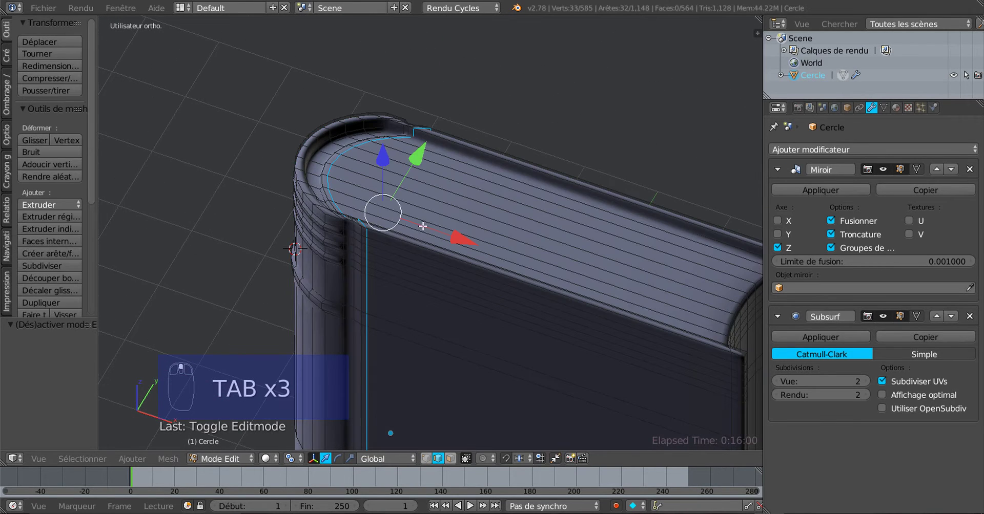
middle_click_drag(479, 264, 480, 346)
key("Tab")
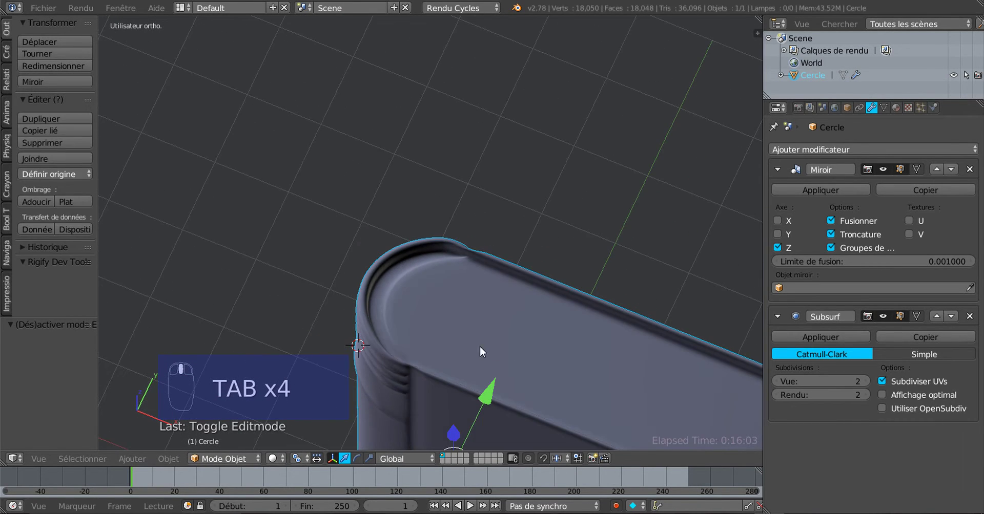
scroll(456, 336, "up", 3)
Try moving the selected edge loop near the spine down along Z, and undo the move.
key("Tab")
middle_click_drag(419, 338, 518, 279)
left_click_drag(580, 219, 579, 238)
key("ctrl+z")
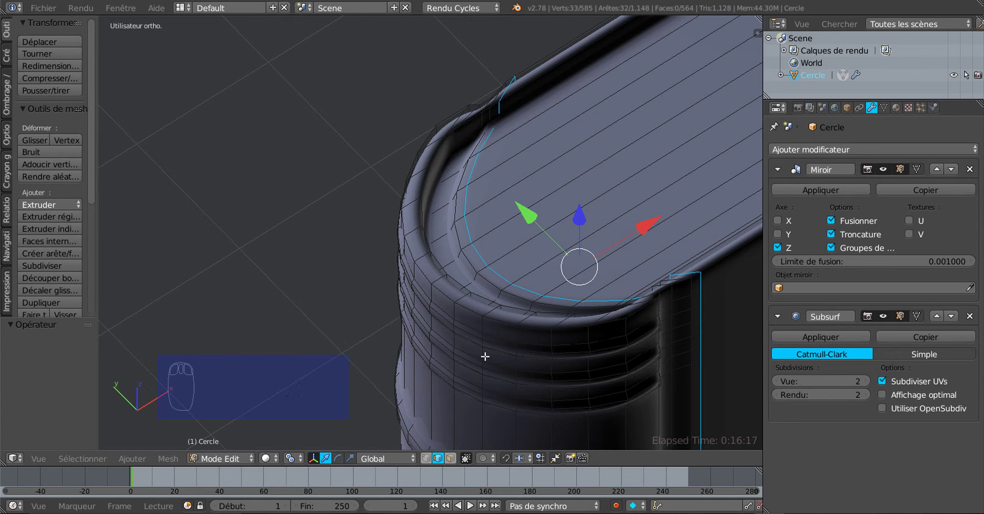
Switch to face selection and add a centred loop cut through the curved strip between the page block and spine.
left_click(450, 459)
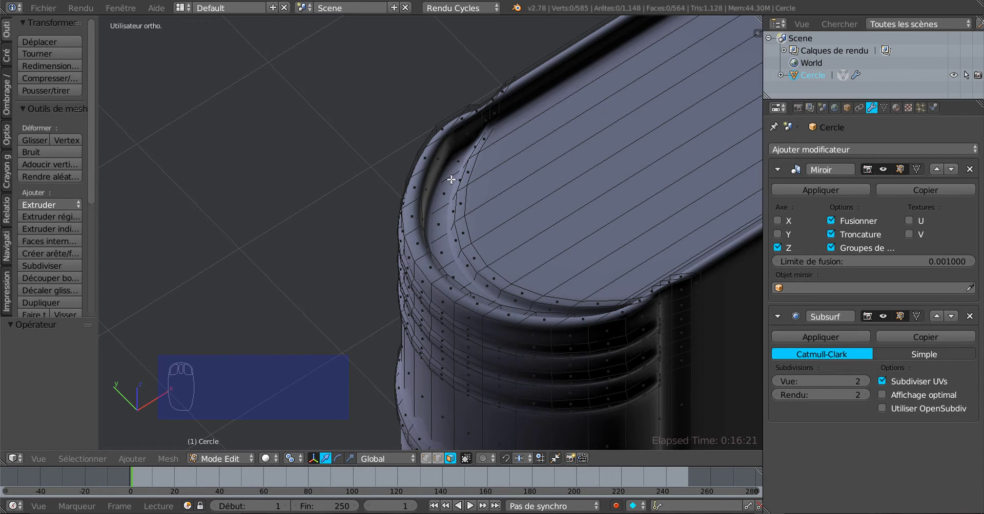
key("ctrl+r")
left_click(451, 179)
right_click(451, 179)
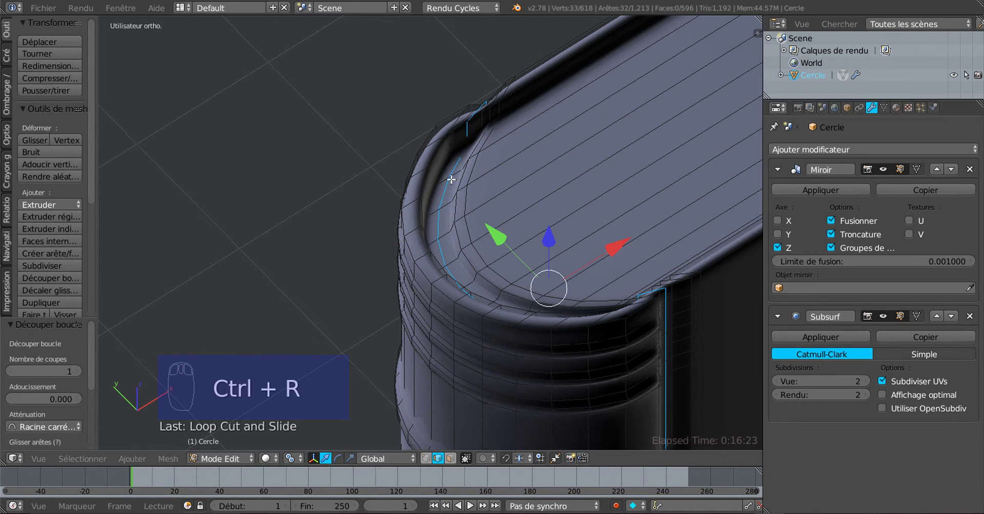
middle_click_drag(446, 235, 451, 218)
Select only the ten edges of the new loop that follow the curved strip on top of the page block.
right_click(452, 195)
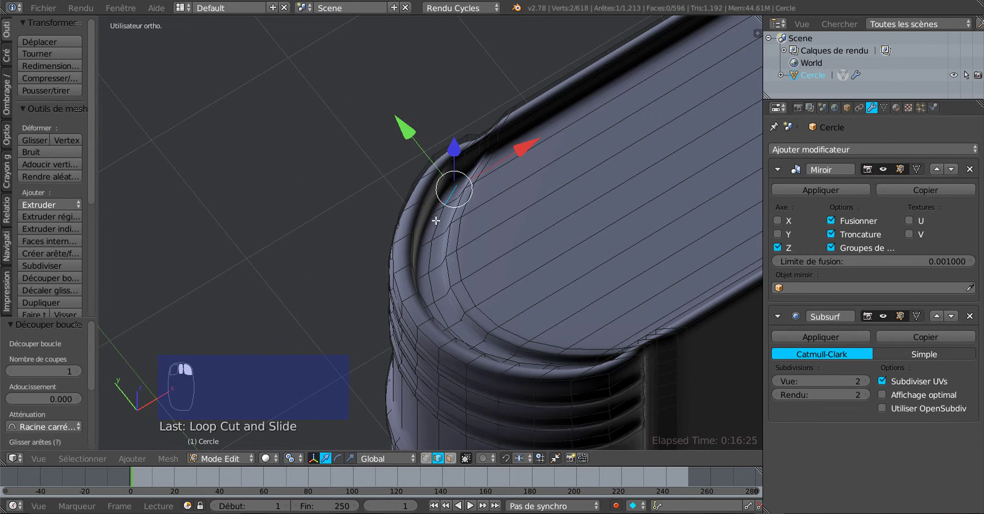
right_click(435, 228, "shift")
right_click(434, 265, "shift")
right_click(434, 282, "shift")
right_click(439, 306, "shift")
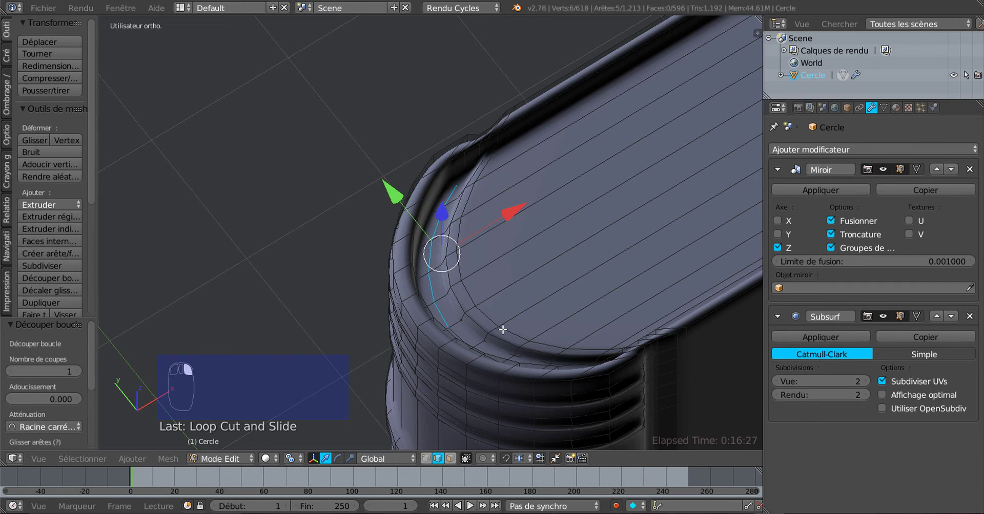
middle_click_drag(465, 331, 476, 252)
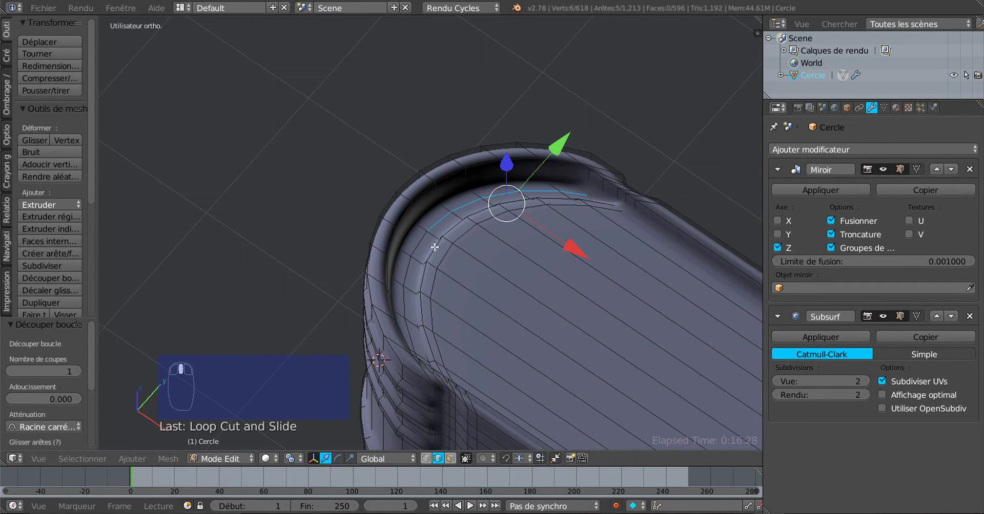
right_click(420, 247, "shift")
right_click(412, 286, "shift")
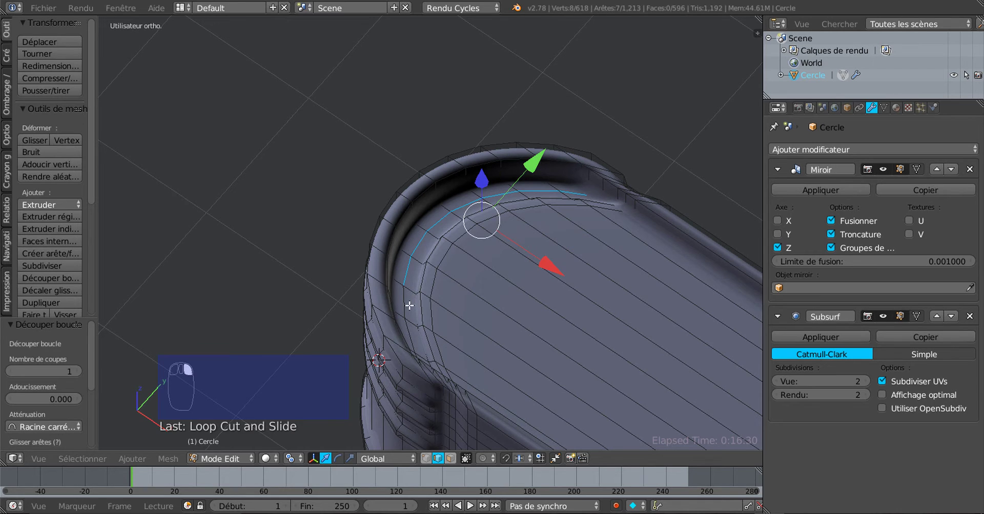
right_click(409, 306, "shift")
right_click(409, 328, "shift")
middle_click_drag(461, 316, 341, 285)
right_click(339, 268, "shift")
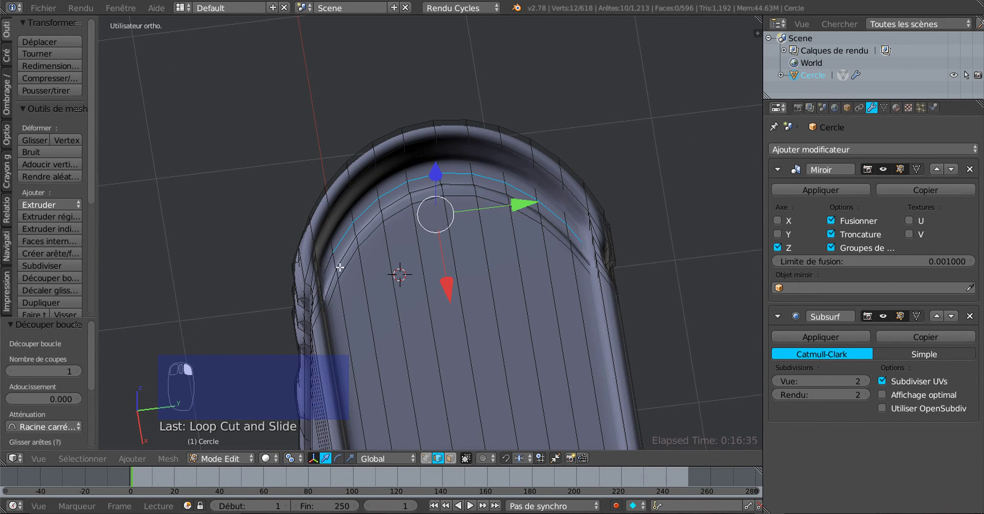
key("ctrl+z")
right_click(331, 260, "shift")
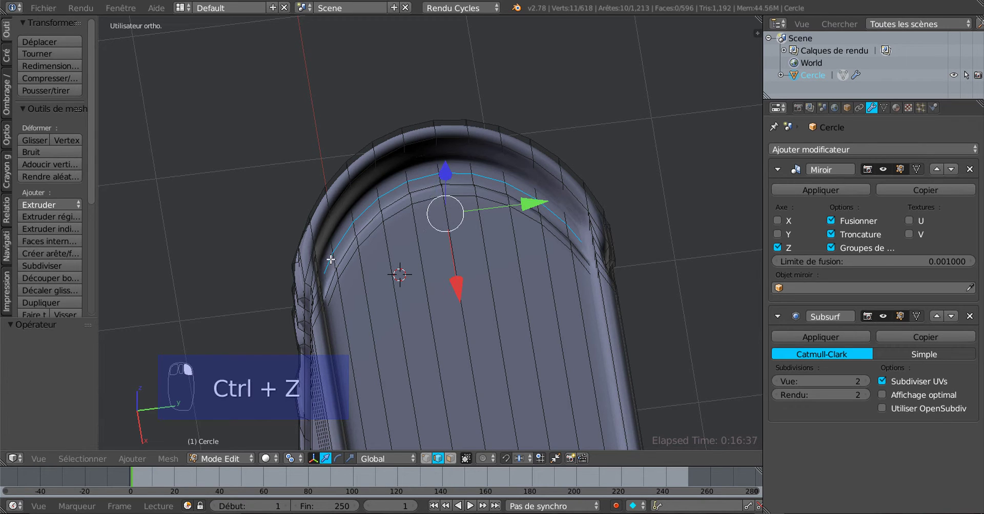
Move the selected curved edges down along Z to hollow the gap behind the spine, and check the result.
middle_click_drag(460, 276, 343, 405)
key("g")
key("z")
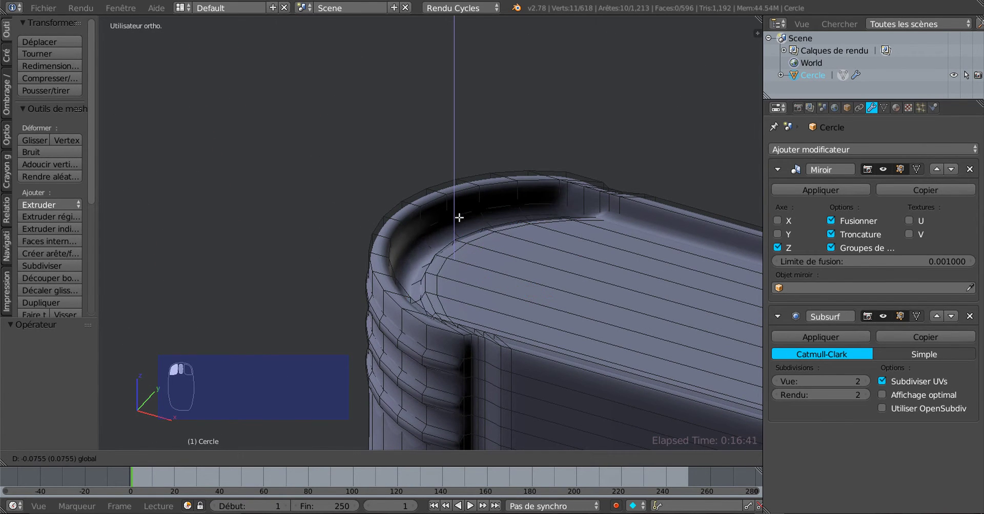
left_click(444, 273)
key("Tab")
middle_click_drag(445, 279, 231, 379)
middle_click_drag(271, 351, 445, 319)
Add a loop cut around the book, slide it close to the fore edge, and check the smoothed shape.
key("Tab")
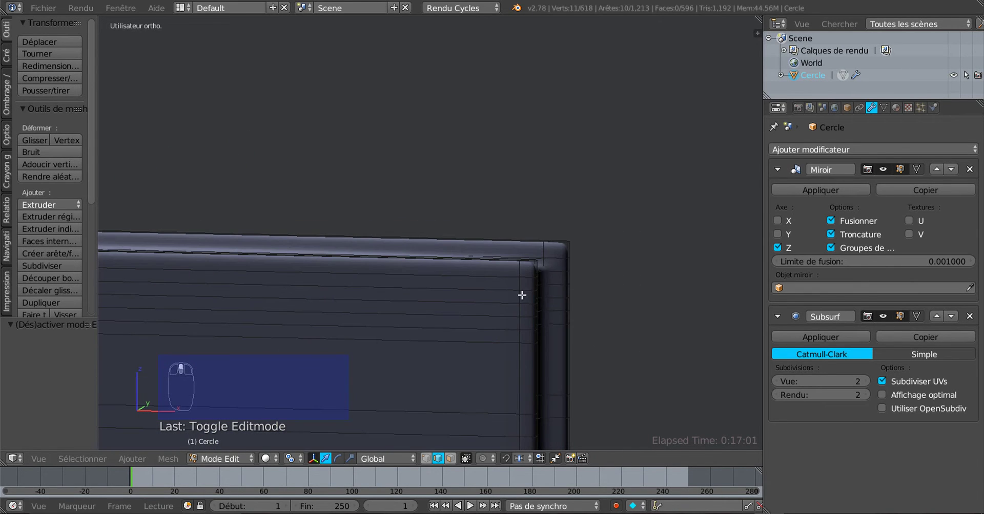
middle_click_drag(521, 295, 522, 295)
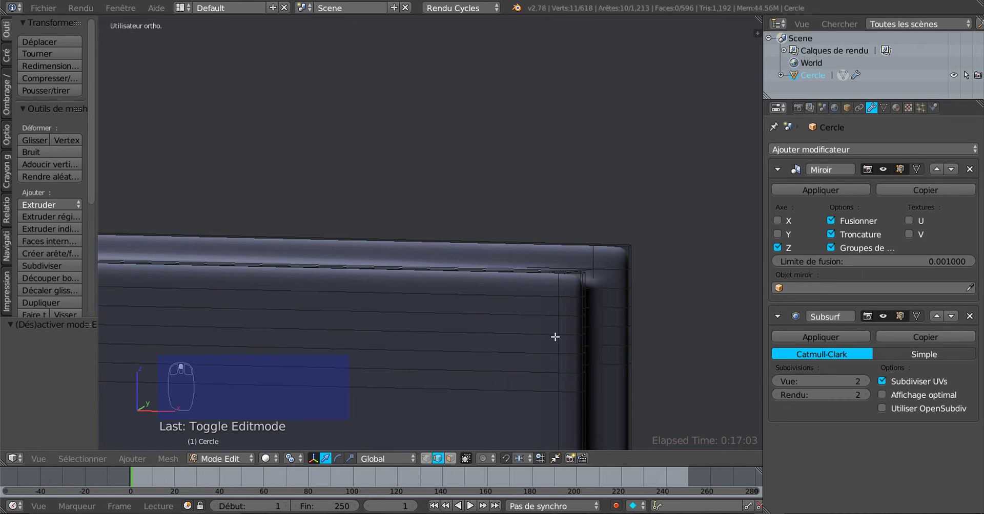
middle_click_drag(555, 337, 447, 304)
key("ctrl+r")
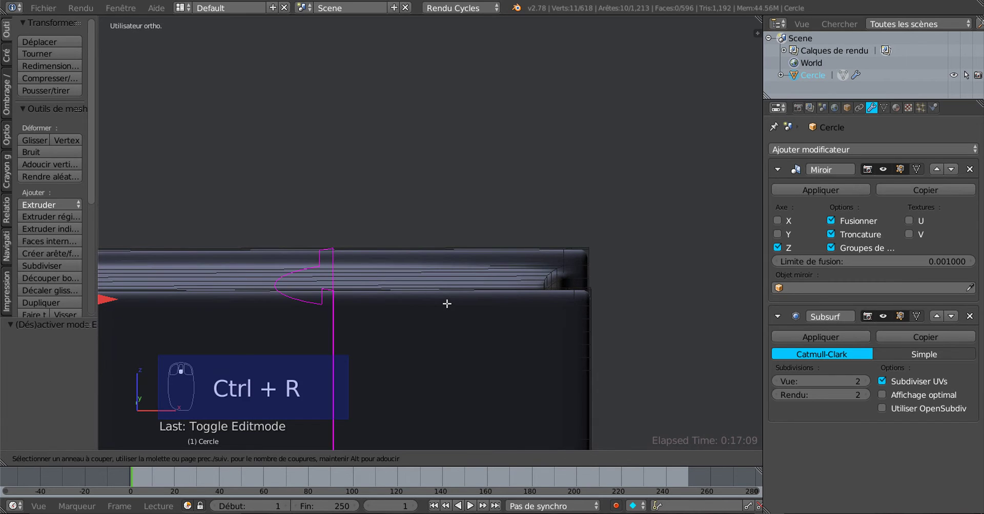
left_click(454, 303)
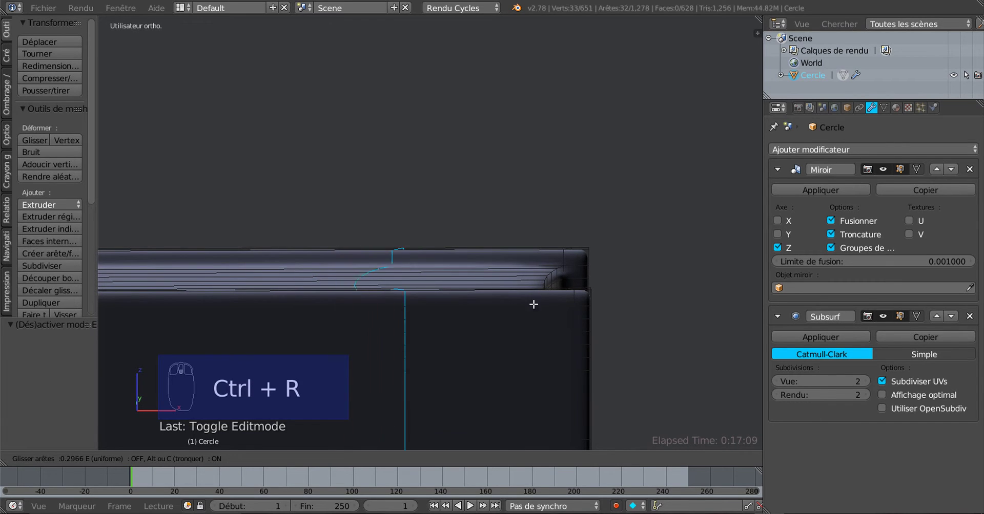
left_click(679, 309)
key("Tab")
scroll(666, 315, "down", 4)
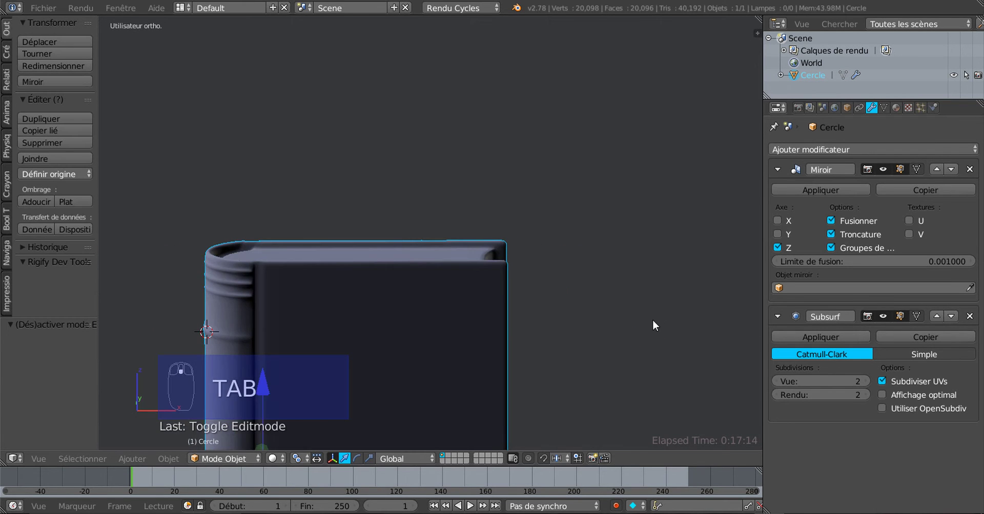
middle_click_drag(652, 321, 420, 328)
key("Tab")
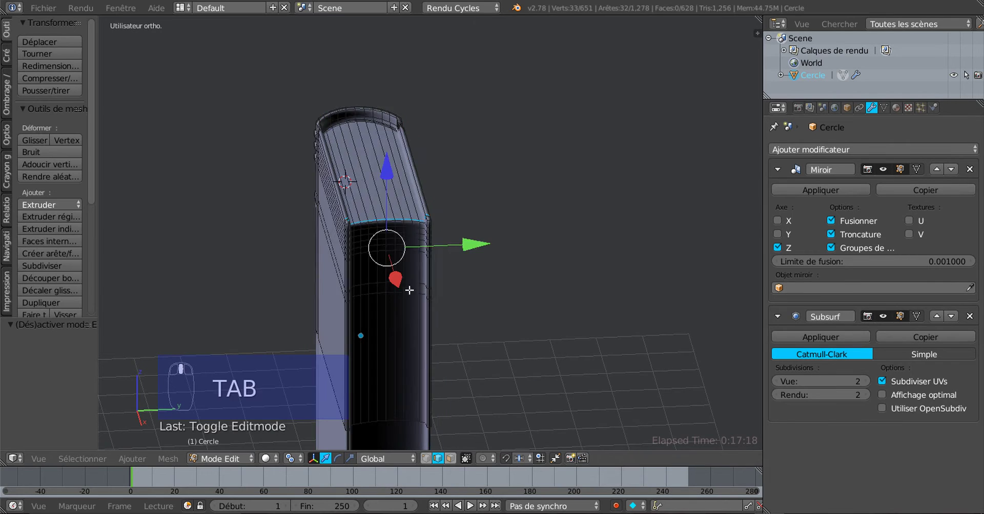
Try a vertical loop cut across the covers and page block, sliding it close to the spine.
middle_click_drag(409, 290, 409, 199)
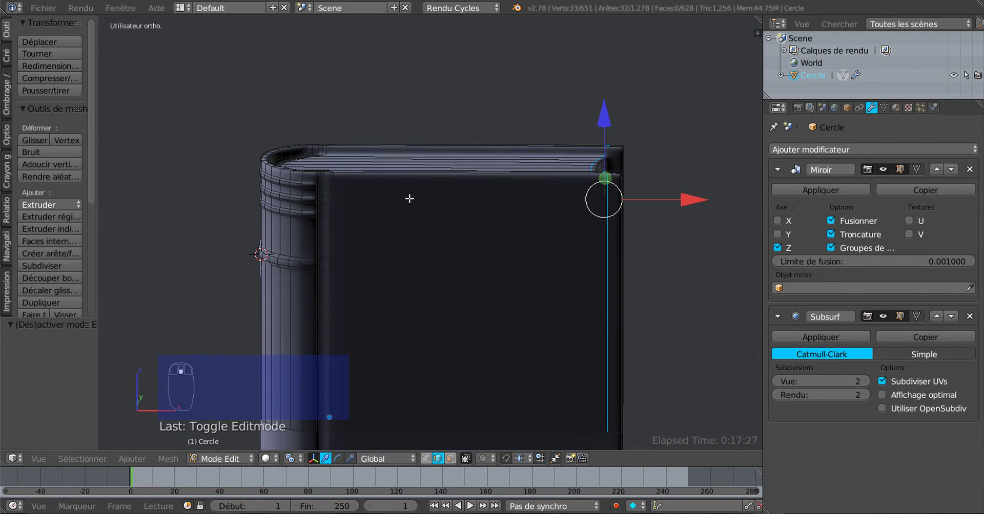
key("Tab")
key("Tab")
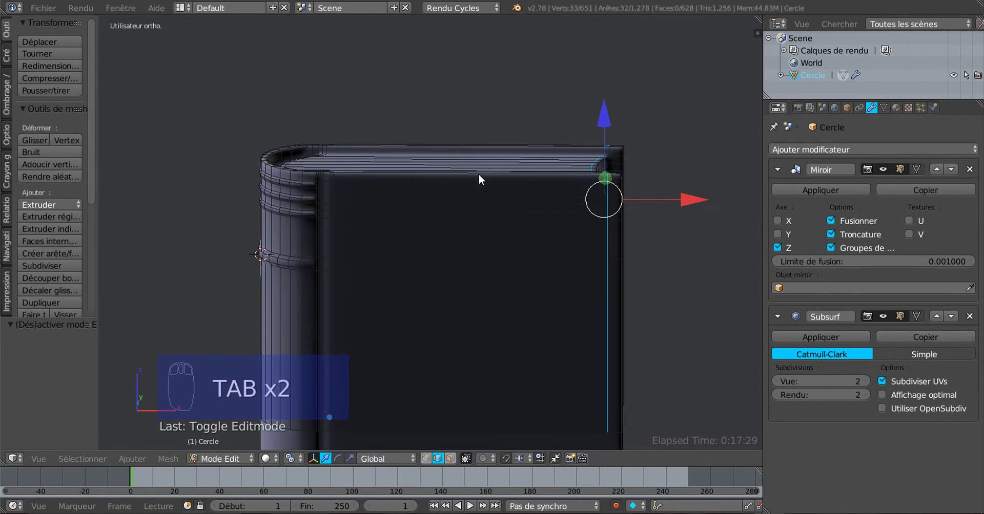
key("ctrl+r")
left_click(478, 173)
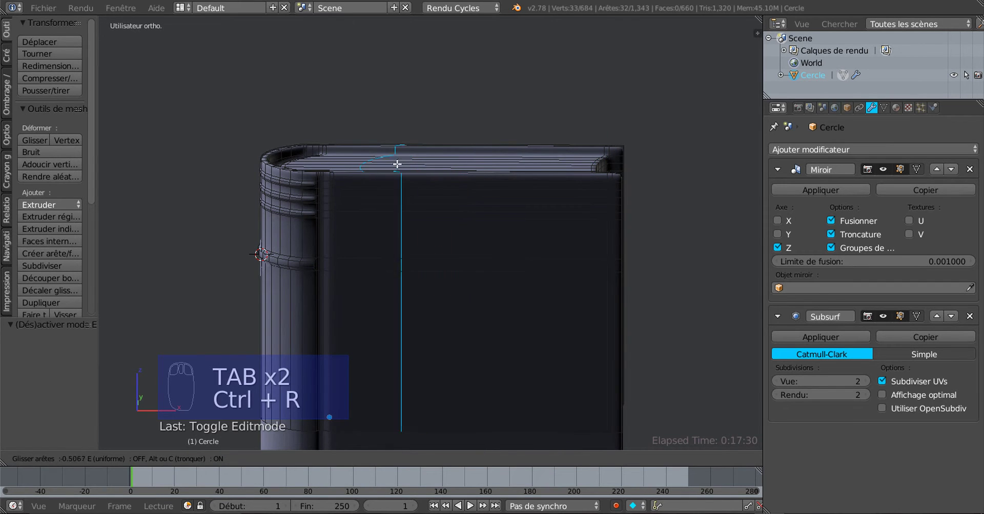
left_click(346, 160)
Inspect the smoothed page block beside the spine and undo the new loop cut.
key("Tab")
middle_click_drag(367, 244, 371, 281)
scroll(371, 281, "up", 5)
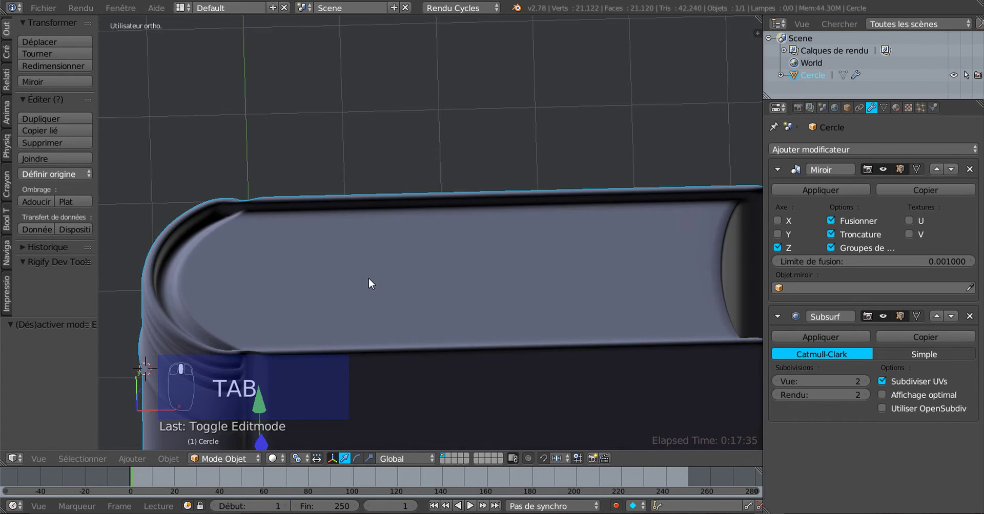
key("Tab")
scroll(374, 237, "down", 3)
scroll(373, 237, "up", 3)
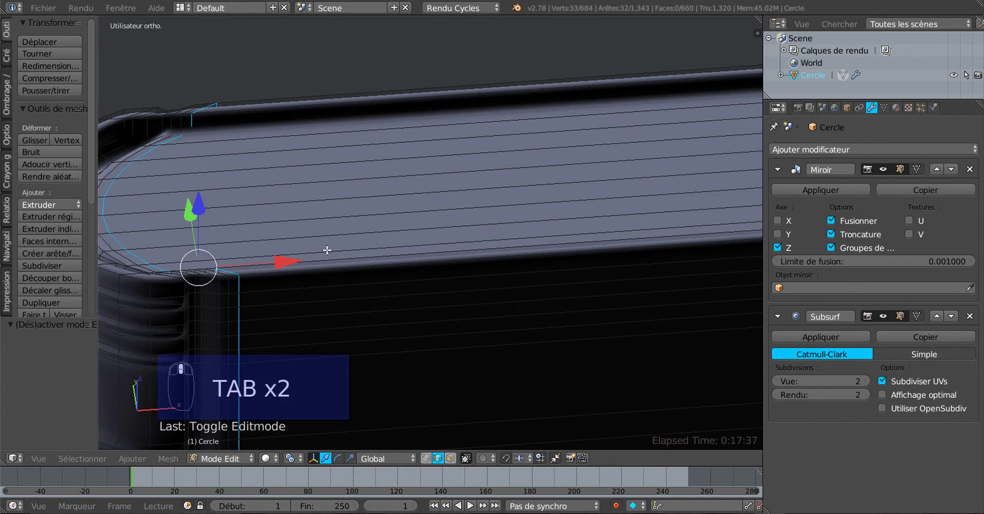
middle_click_drag(327, 248, 494, 217)
scroll(490, 223, "up", 2)
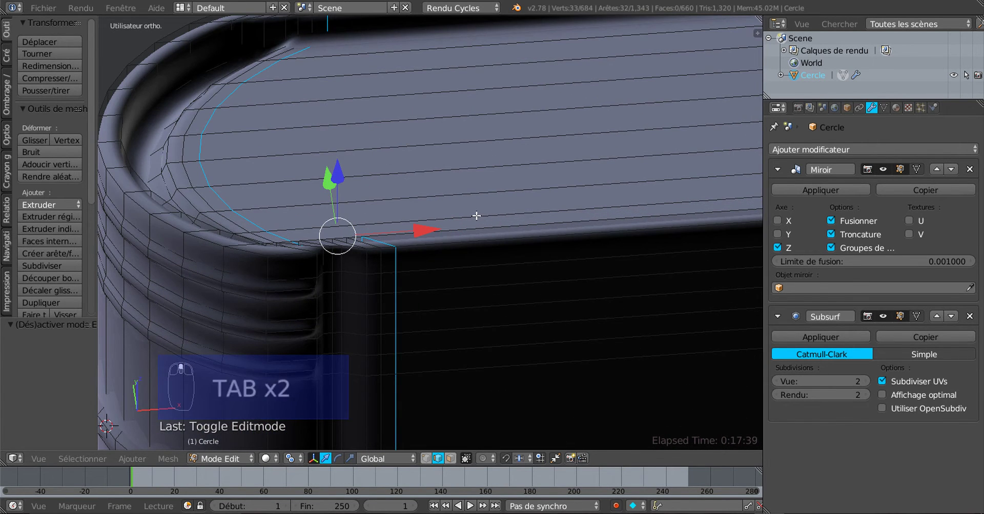
key("ctrl+z")
key("ctrl+z")
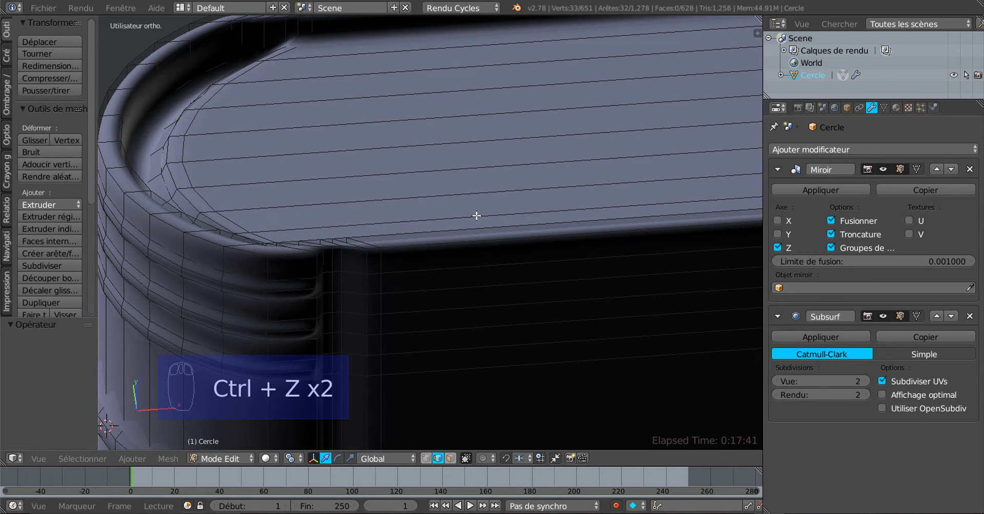
scroll(476, 215, "down", 5)
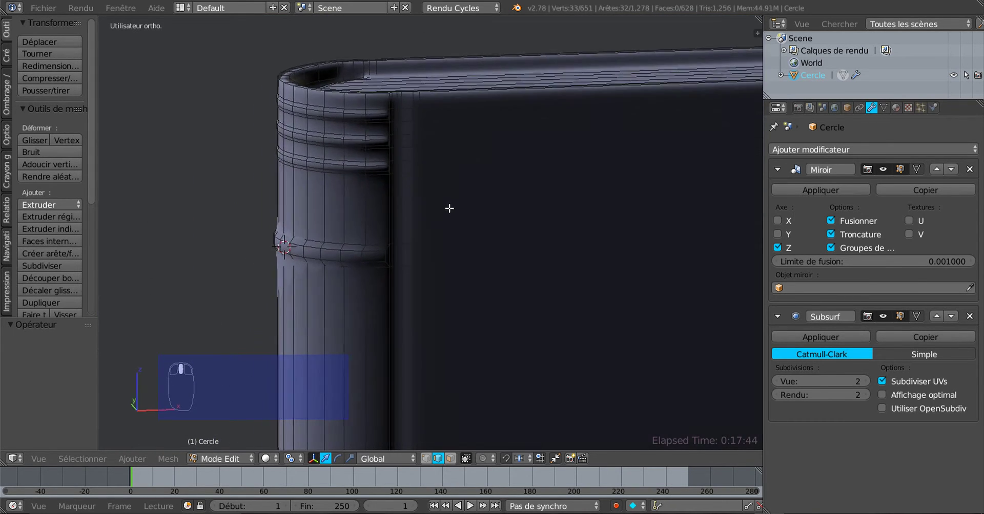
middle_click_drag(449, 208, 468, 183)
scroll(403, 147, "down", 5)
key("Tab")
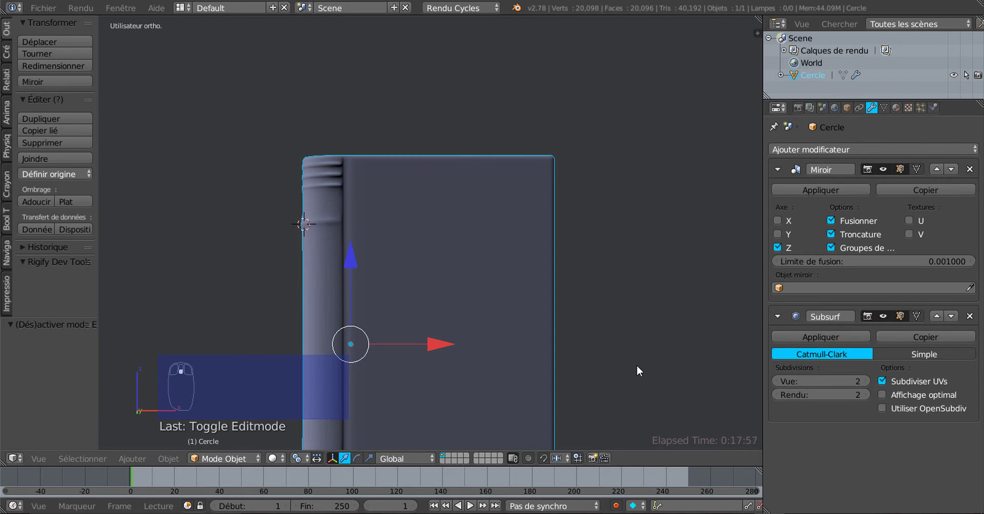
key("Tab")
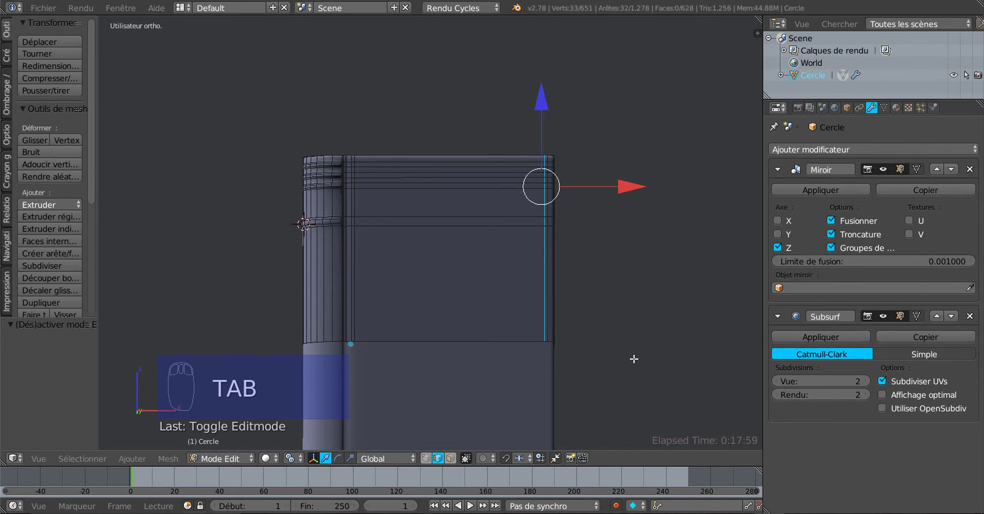
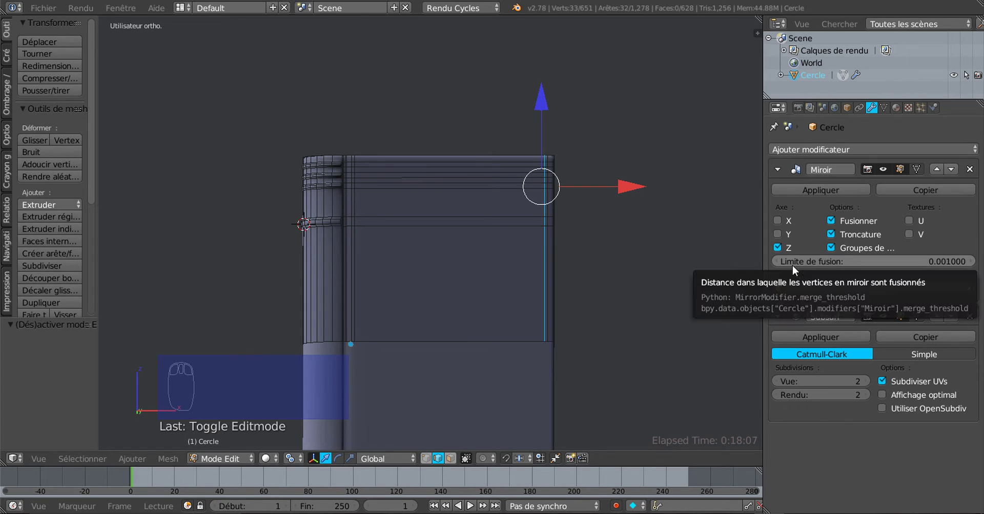
Try the Miroir modifier below Subsurf in the modifier stack and restore it above Subsurf.
left_click(937, 170)
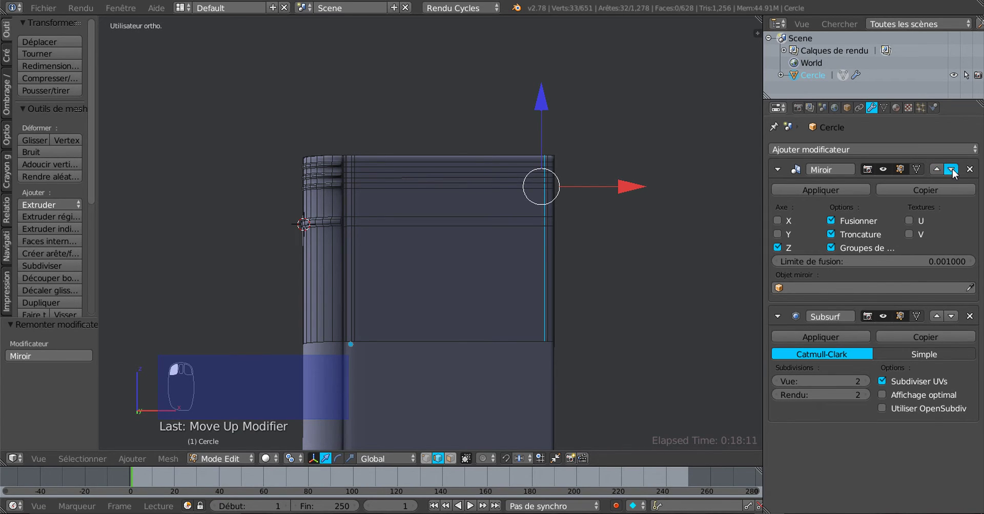
left_click(951, 169)
left_click(937, 169)
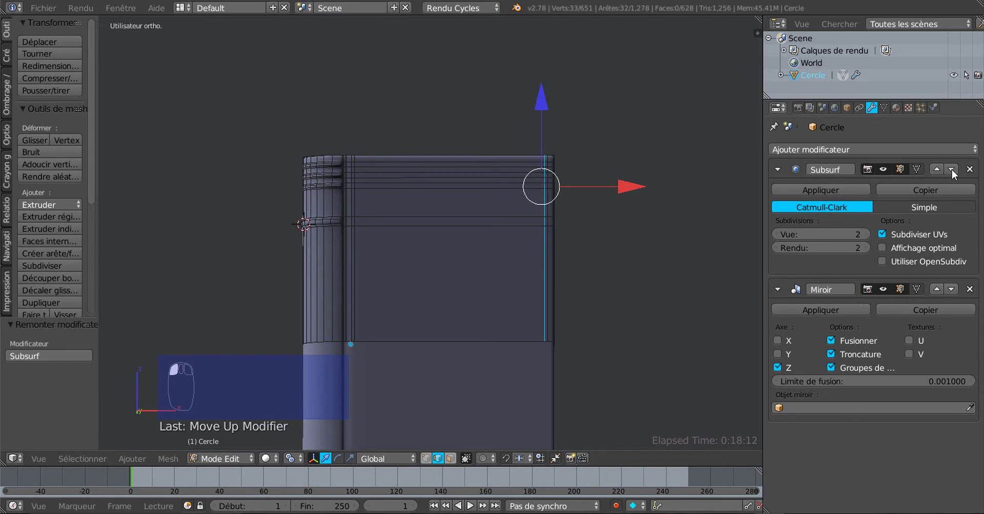
left_click(951, 169)
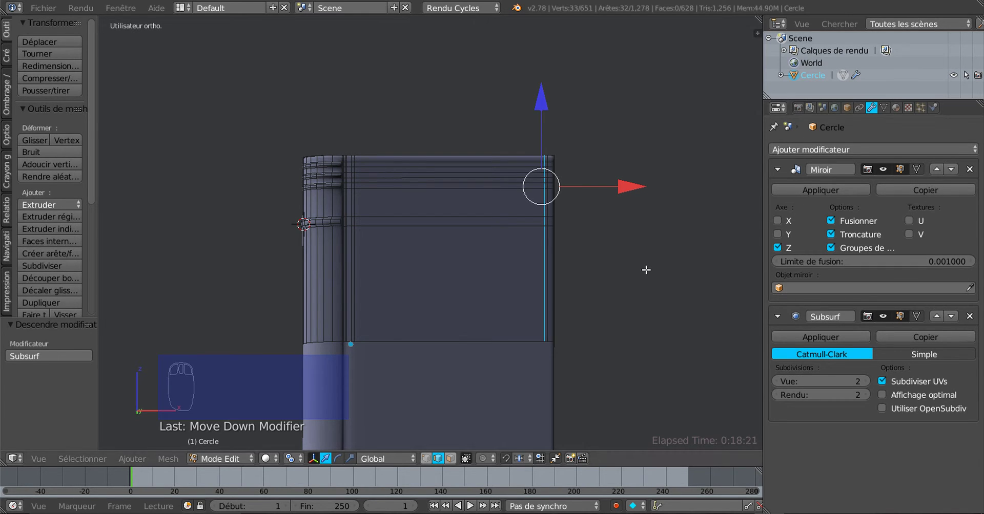
Apply the Miroir modifier to the book in object mode and return to editing its mesh.
key("Tab")
left_click(822, 190)
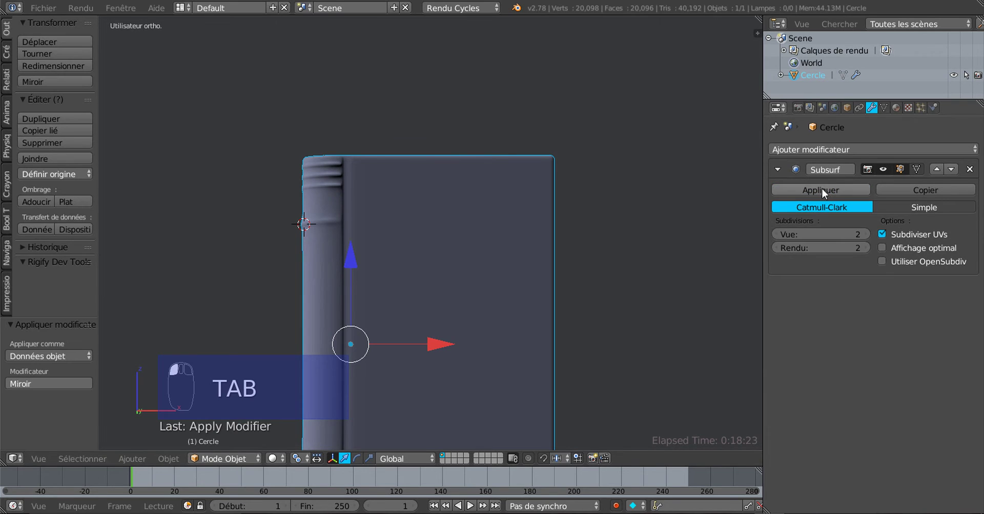
key("Tab")
middle_click_drag(624, 288, 643, 258)
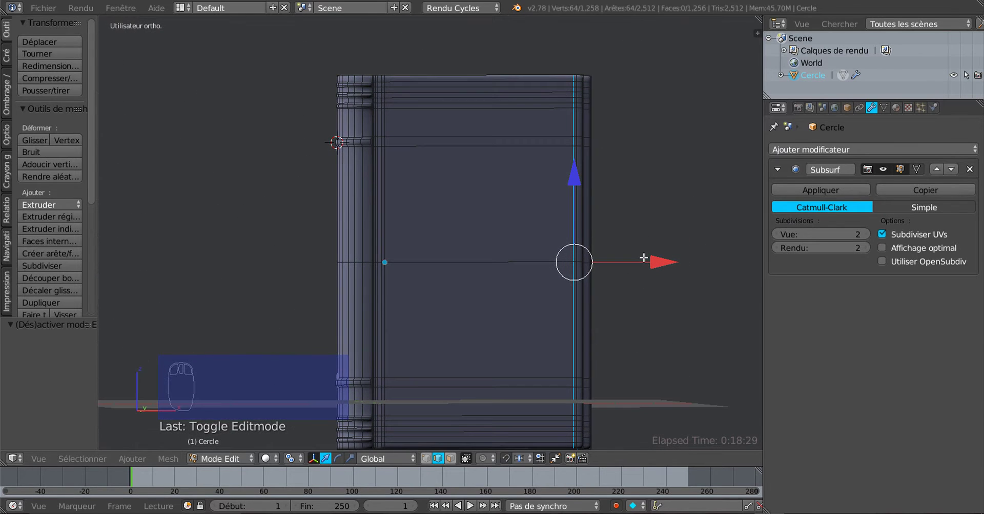
From the front view, circle-select the narrow faces and the wider face below them at the top of the front cover in face mode.
key("KP_1")
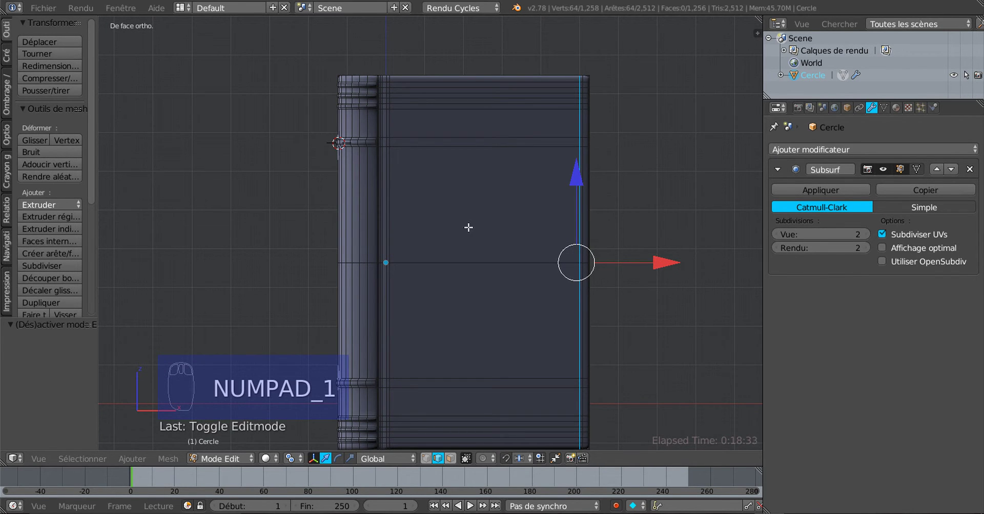
scroll(468, 228, "up", 1)
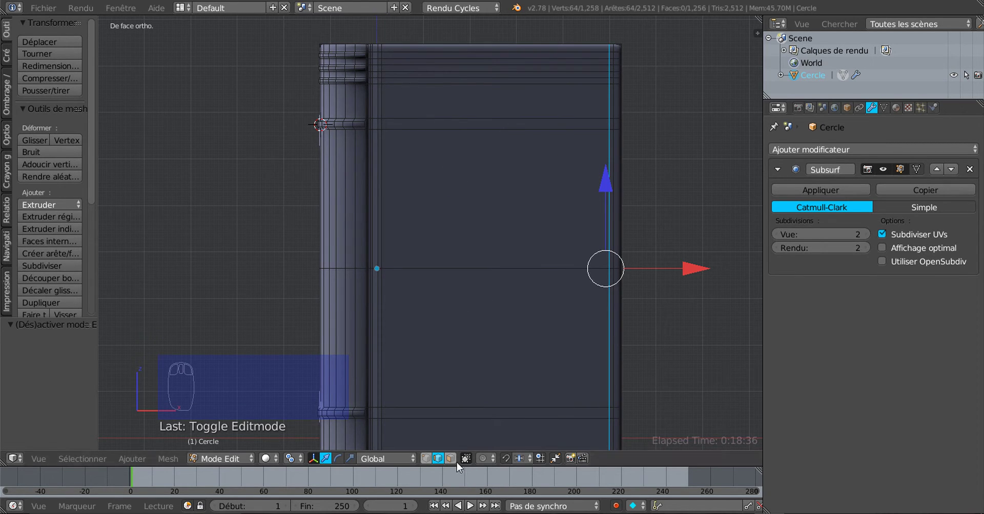
left_click(451, 458)
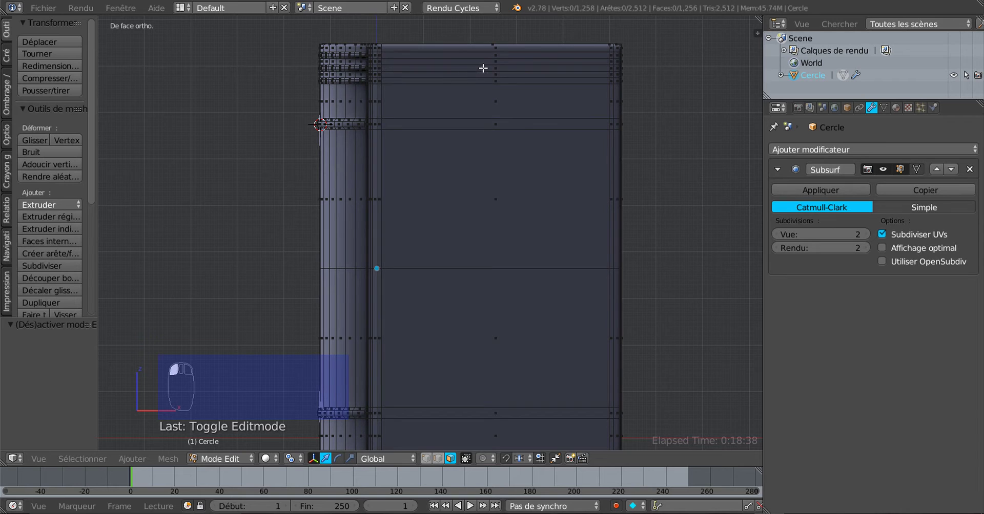
key("c")
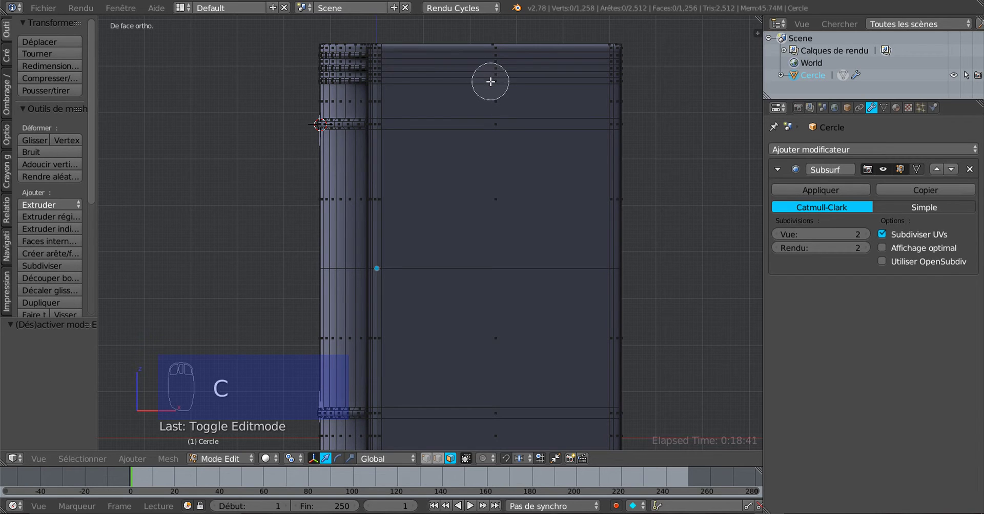
left_click(490, 81)
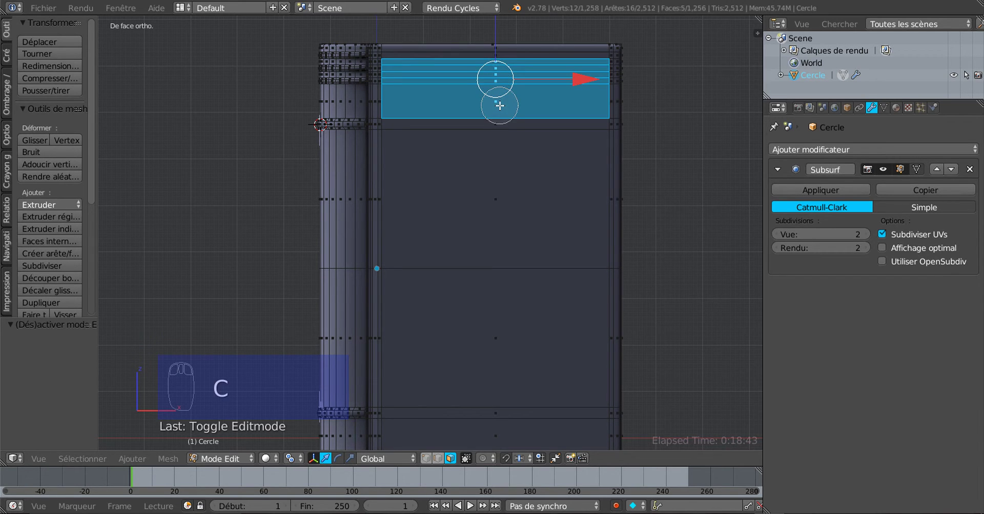
right_click(510, 154)
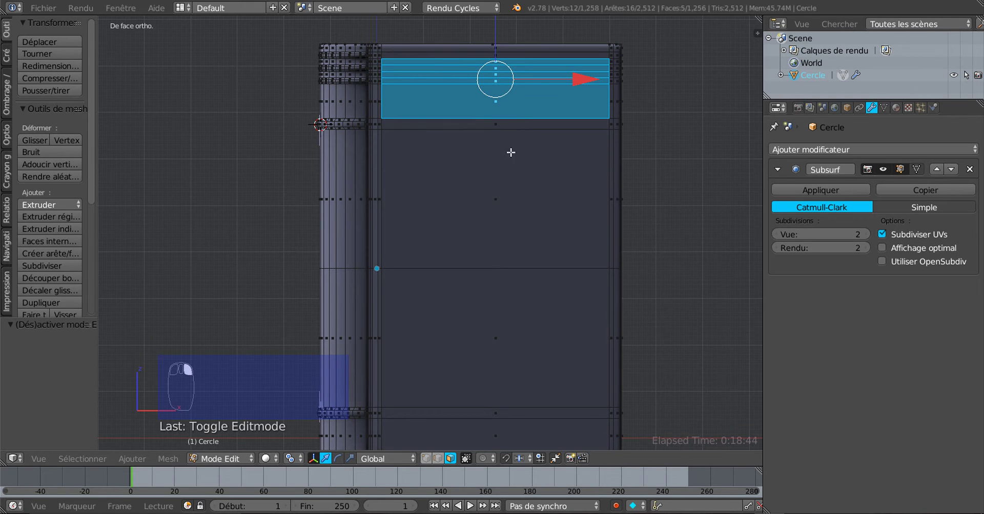
scroll(505, 188, "up", 3, "shift")
scroll(472, 113, "up", 2)
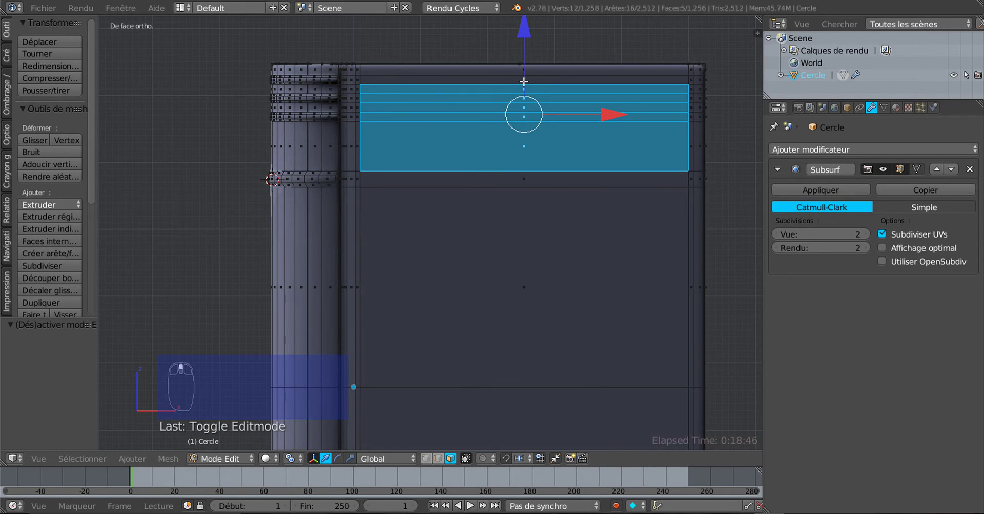
scroll(536, 226, "down", 6, "shift")
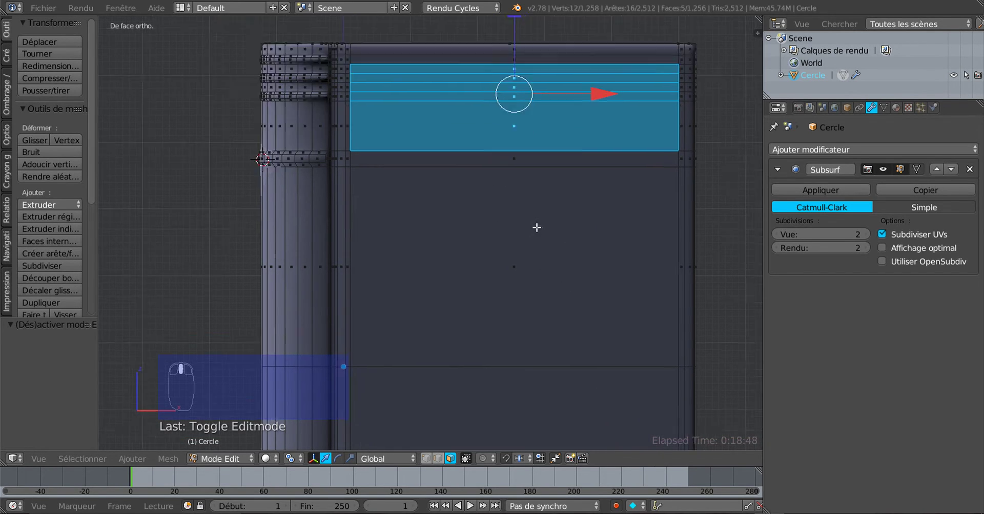
Add the upper band face and the two large central faces of the front cover to the selection.
scroll(510, 102, "down", 1, "ctrl")
right_click(498, 27, "shift")
right_click(521, 149, "shift")
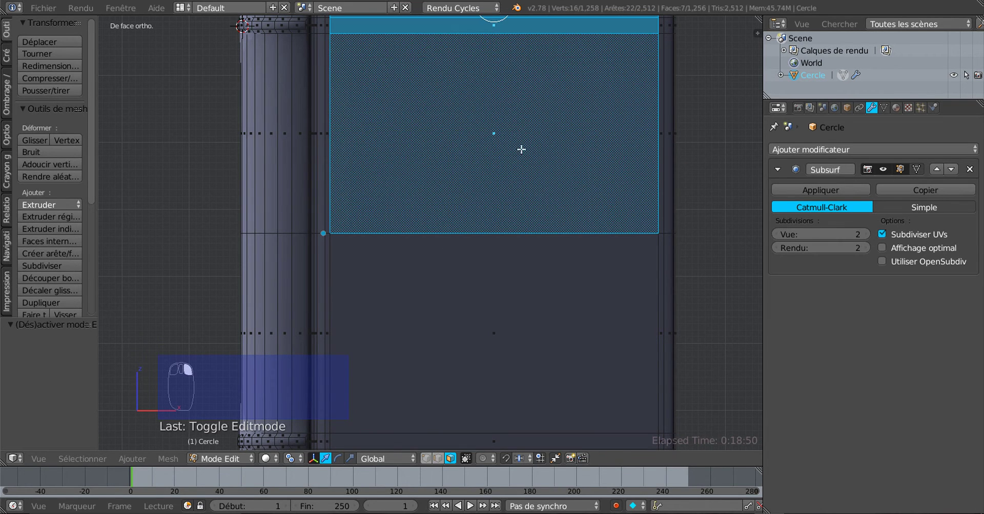
right_click(519, 233, "shift")
right_click(506, 167, "shift")
right_click(506, 265, "shift")
scroll(515, 274, "down", 1)
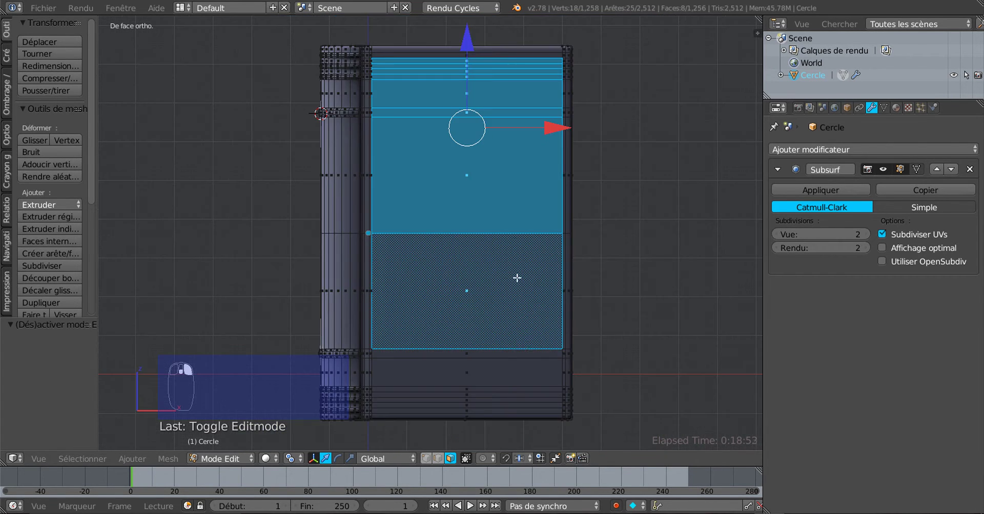
Extend the selection with the remaining lower faces of the front cover, including the narrow strips and the lower band.
scroll(492, 228, "down", 6, "shift")
scroll(492, 229, "up", 2)
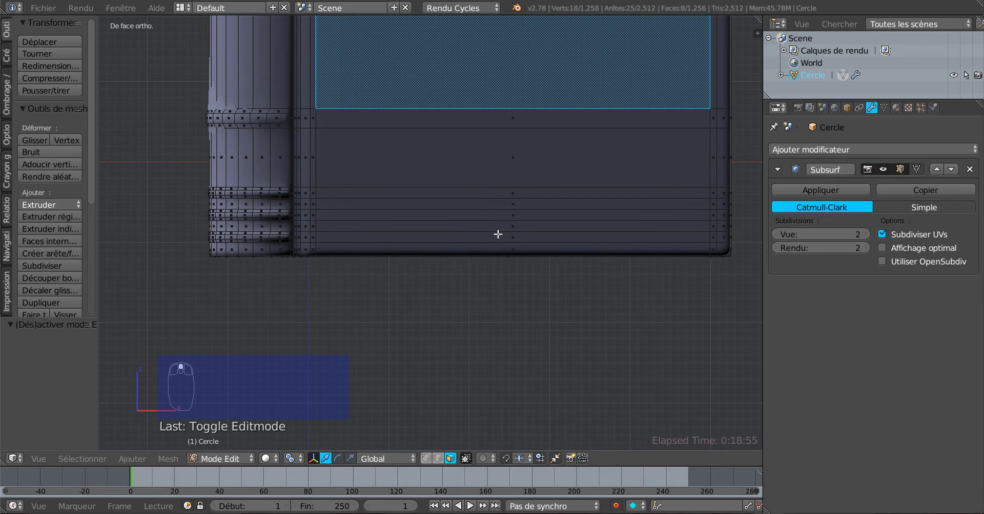
right_click(503, 226, "shift")
right_click(506, 205, "shift")
right_click(506, 214, "shift")
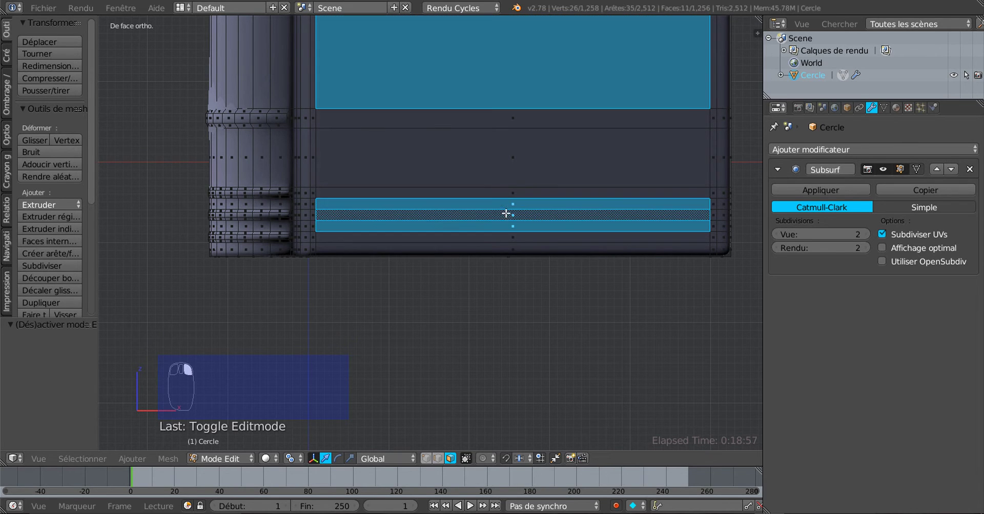
right_click(511, 193, "shift")
right_click(518, 170, "shift")
right_click(523, 115, "shift")
scroll(540, 165, "down", 2)
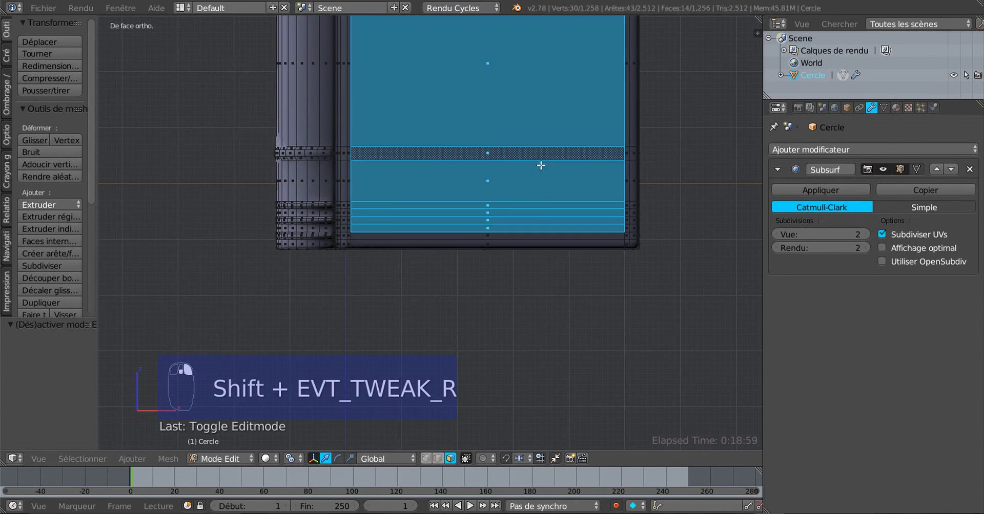
middle_click_drag(540, 165, 537, 340, "shift")
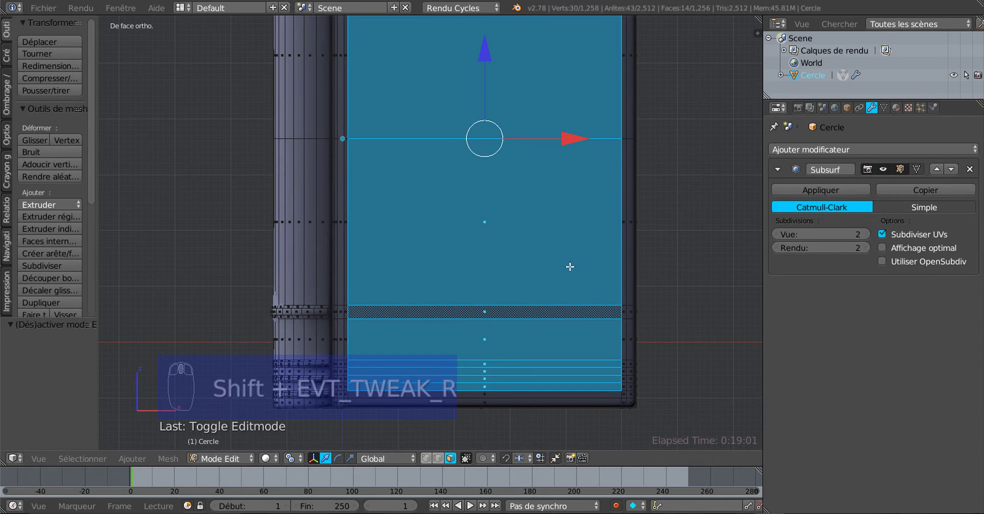
Switch the display to wireframe and circle-select the central faces of both covers from top to bottom.
key("z")
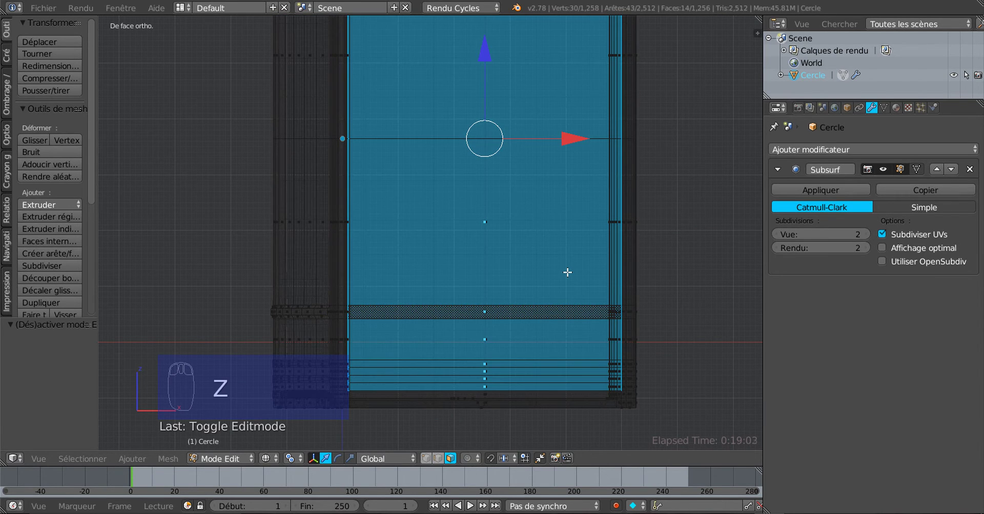
key("KP_1")
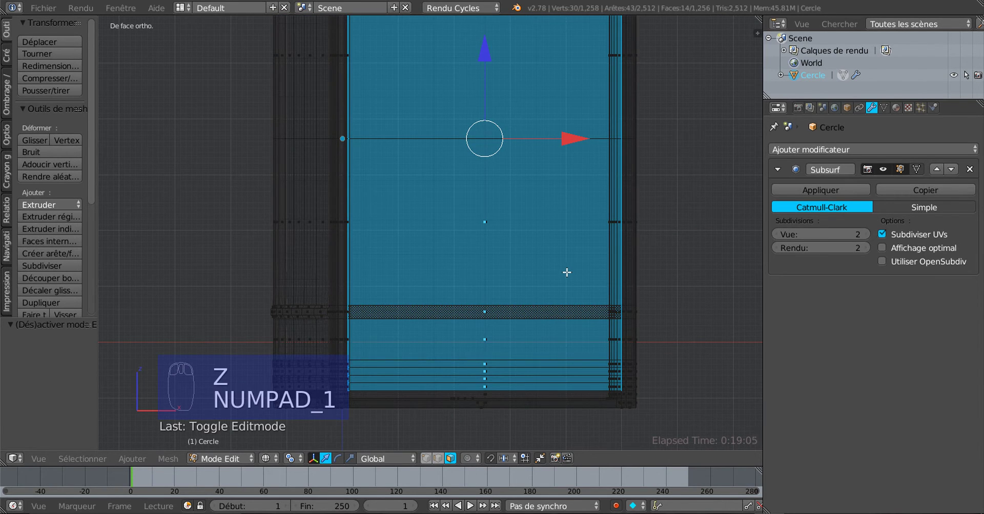
scroll(501, 202, "down", 2)
middle_click_drag(501, 191, 501, 251, "shift")
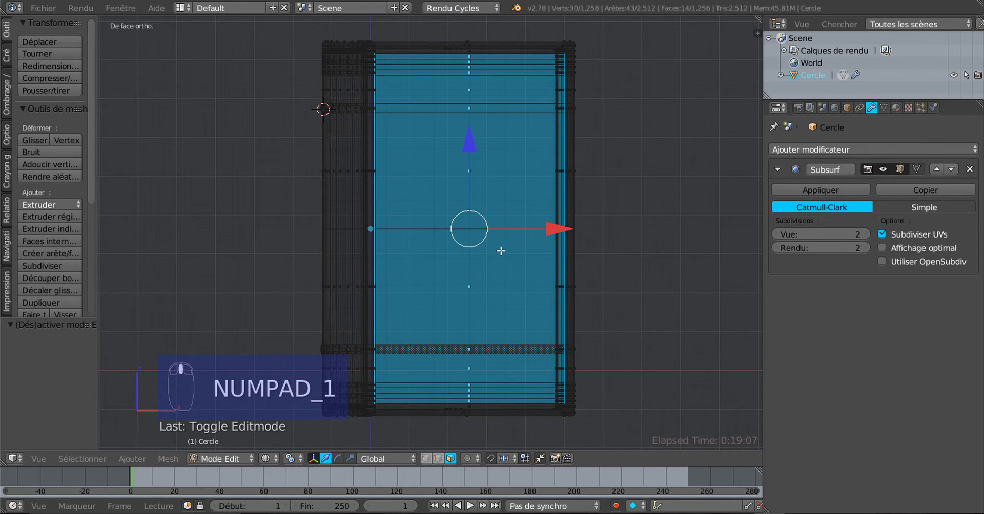
key("c")
left_click(469, 95)
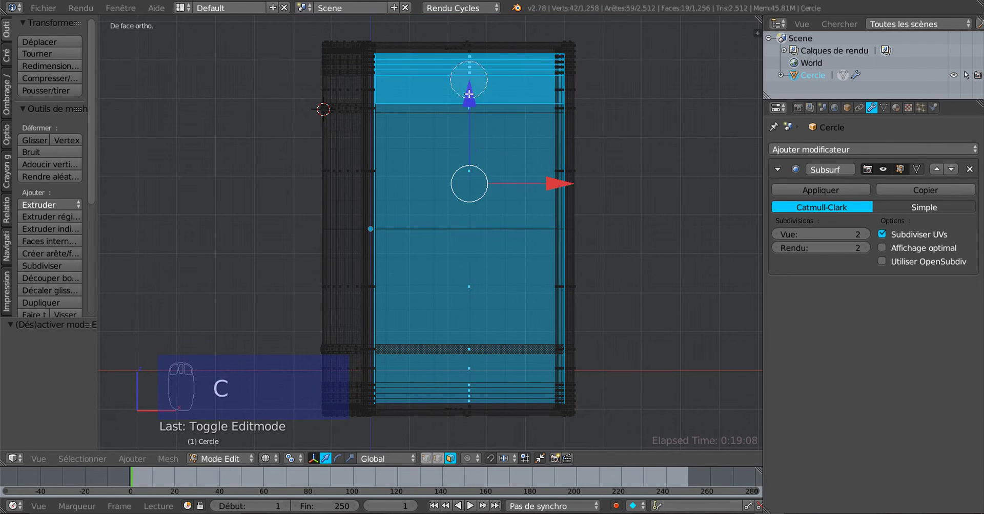
left_click_drag(470, 94, 470, 384)
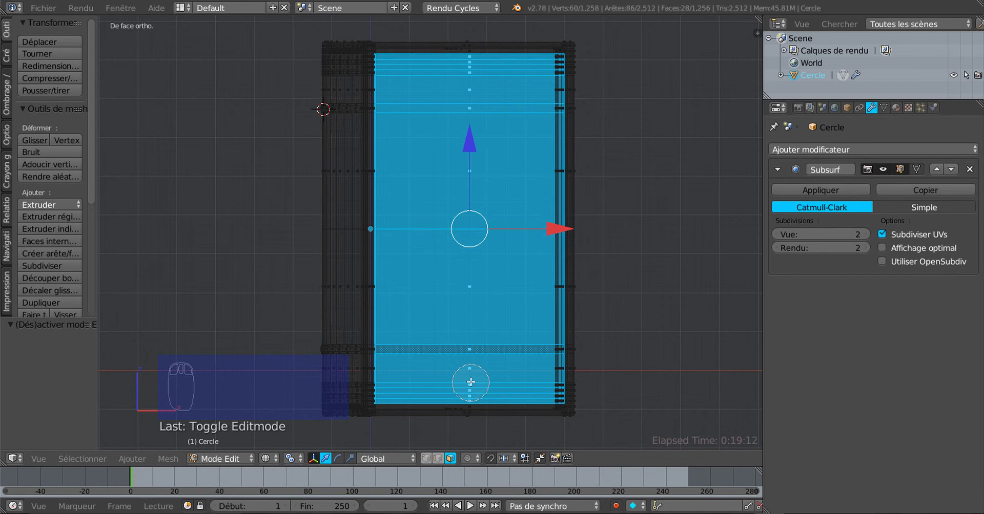
Return to solid display in the front view and set the pivot point to Barycentre.
right_click(477, 327)
key("z")
mouse_move(679, 341)
middle_mouse_down()
mouse_move(555, 357)
mouse_move(352, 408)
mouse_move(472, 351)
mouse_move(654, 341)
mouse_move(641, 302)
middle_mouse_up()
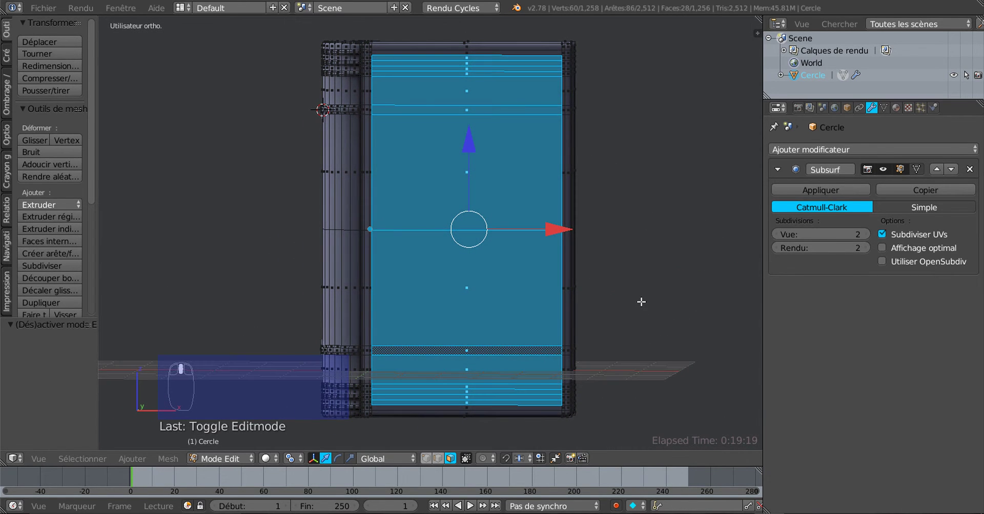
key("KP_1")
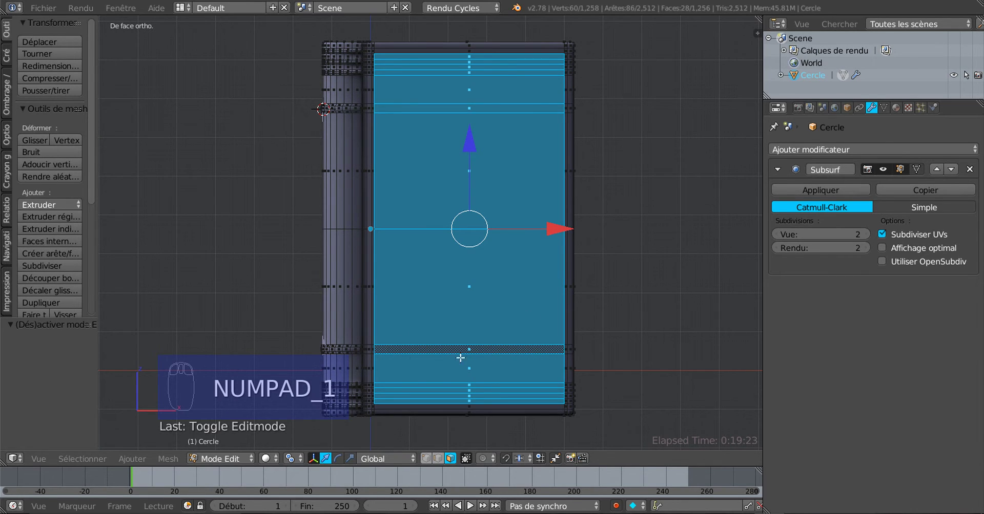
left_click(290, 458)
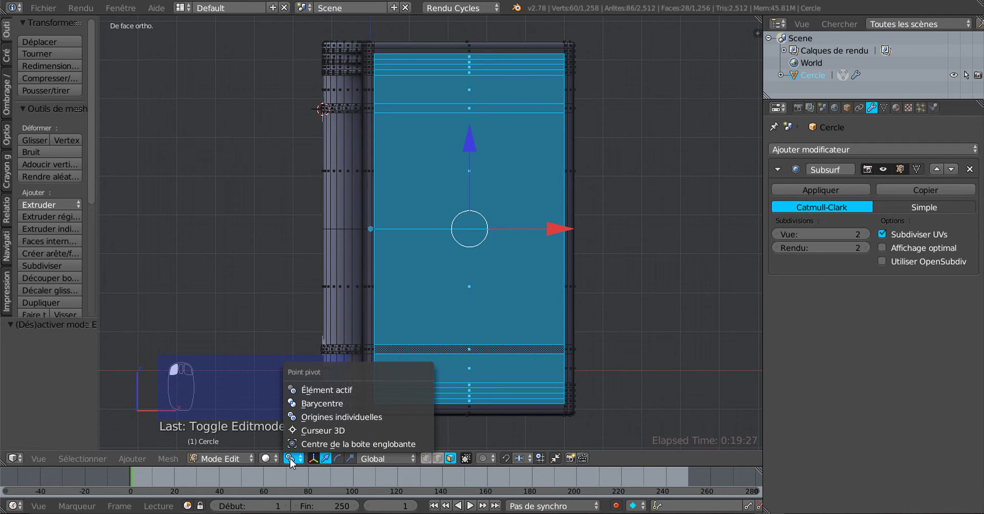
left_click(312, 405)
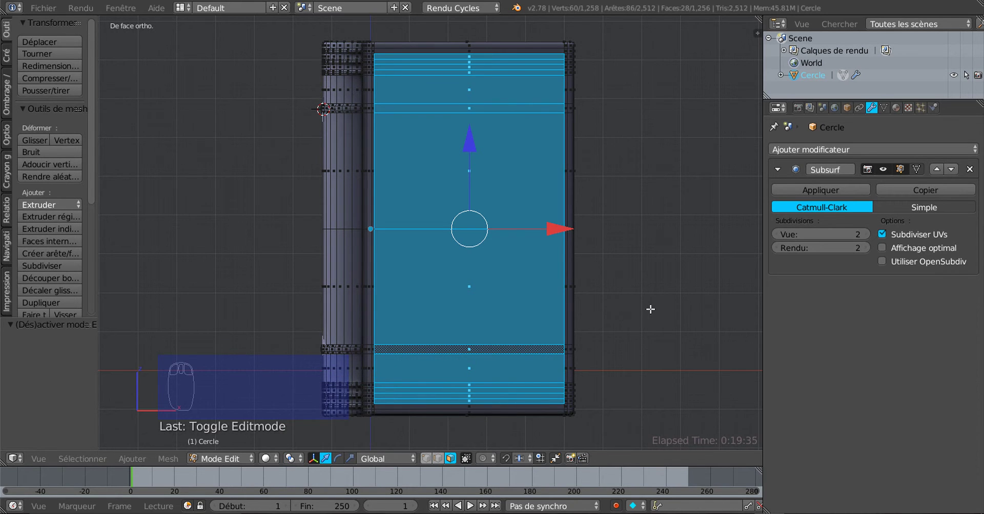
Inset the selected central faces of both covers with a thickness of about 0.1325.
middle_click_drag(650, 309, 604, 314, "shift")
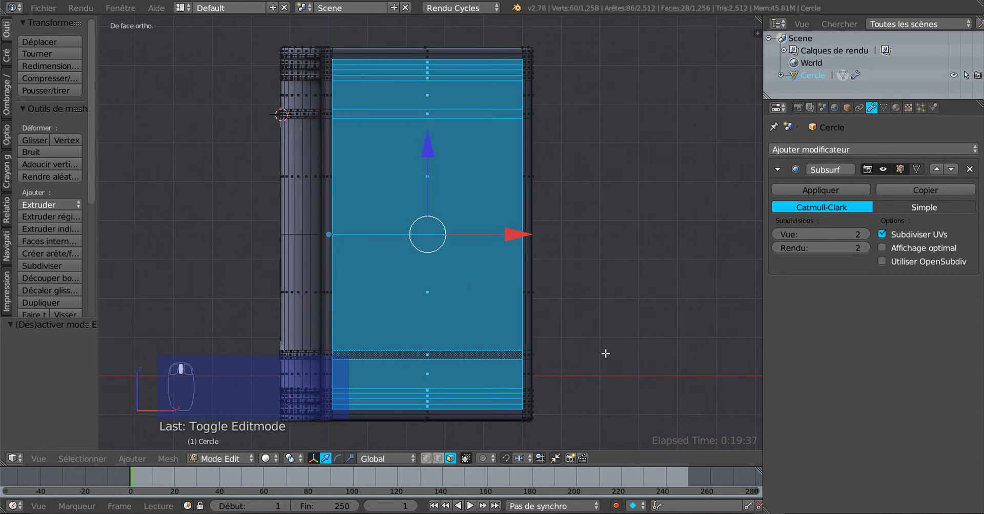
key("i")
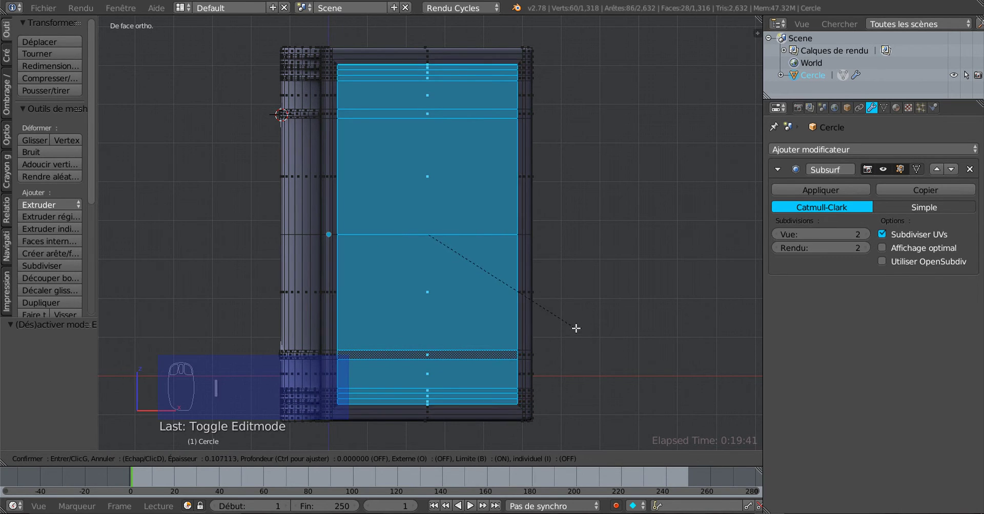
left_click(569, 322)
Examine the upper corners of the inset border on the cover and its spacing from the existing horizontal edges.
scroll(576, 219, "up", 4)
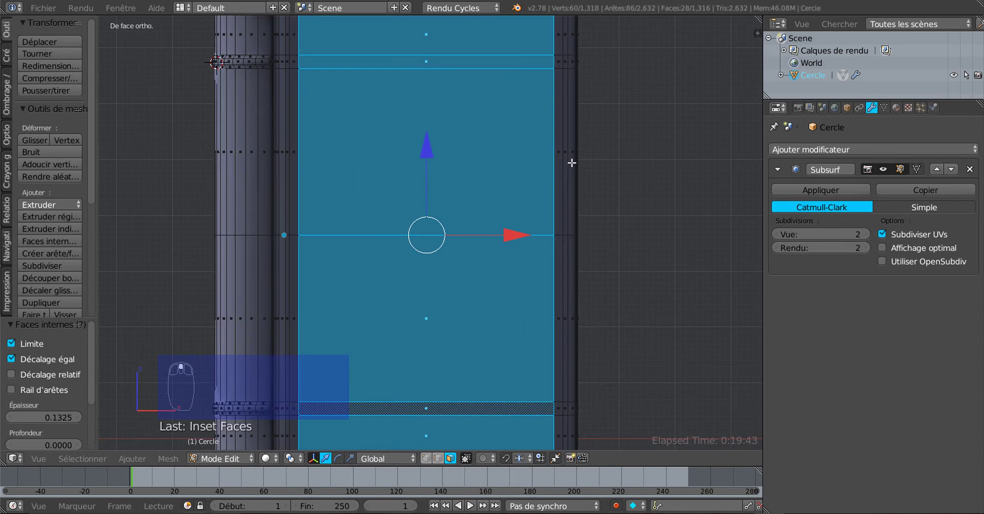
scroll(582, 179, "up", 2)
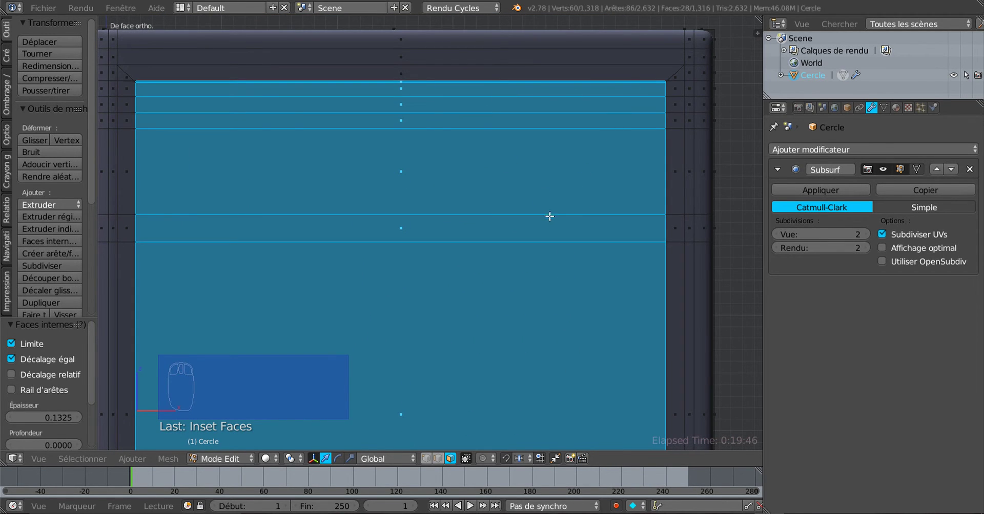
middle_click_drag(549, 216, 536, 145)
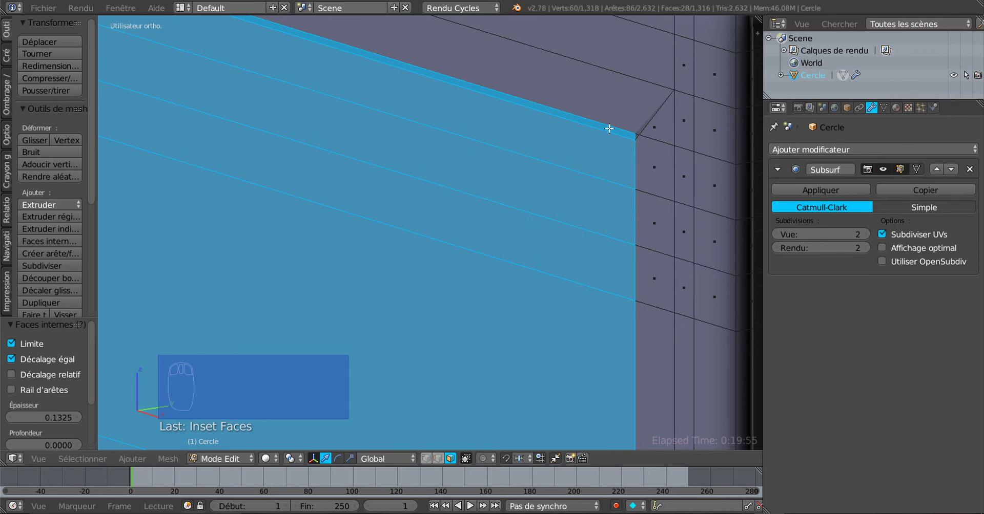
scroll(536, 211, "down", 3)
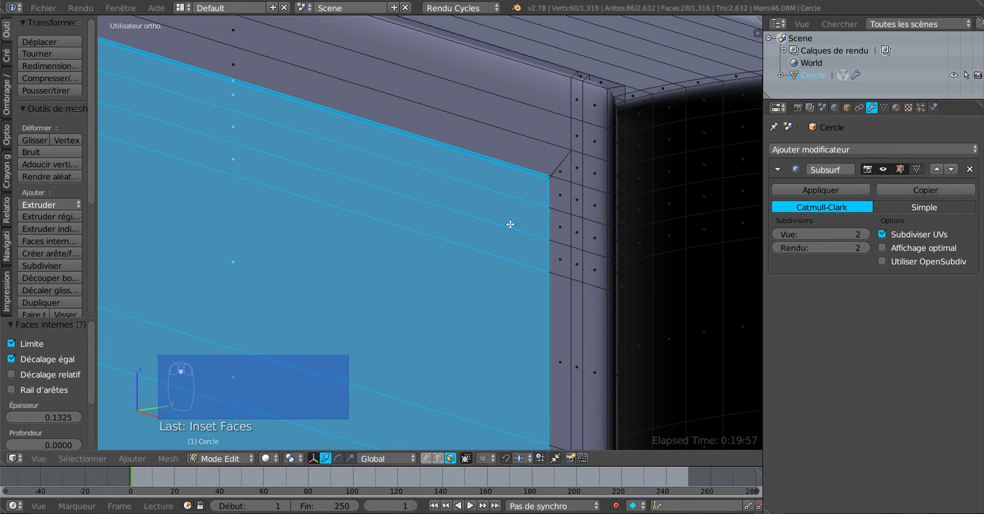
mouse_move(505, 209)
middle_mouse_down()
mouse_move(677, 207)
mouse_move(509, 214)
middle_mouse_up()
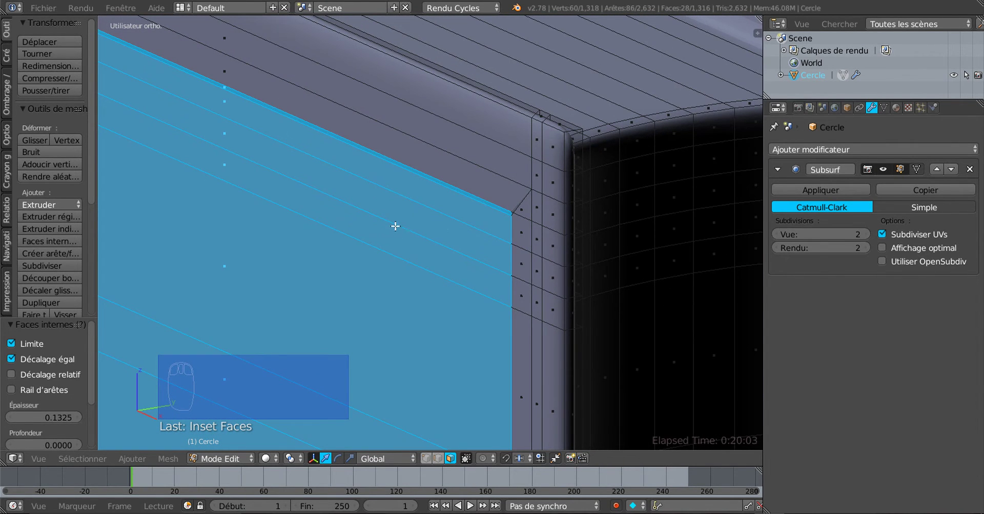
middle_click_drag(395, 226, 474, 197)
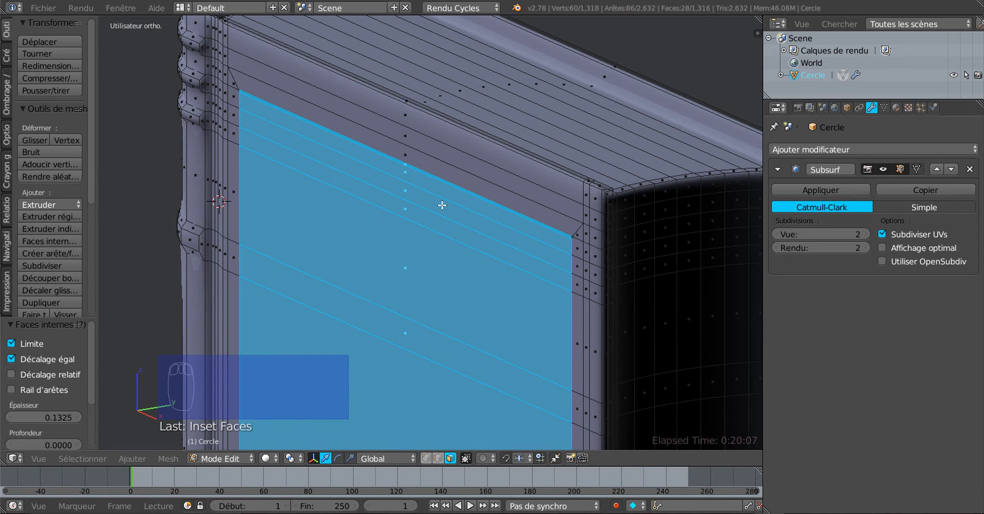
scroll(454, 179, "up", 2)
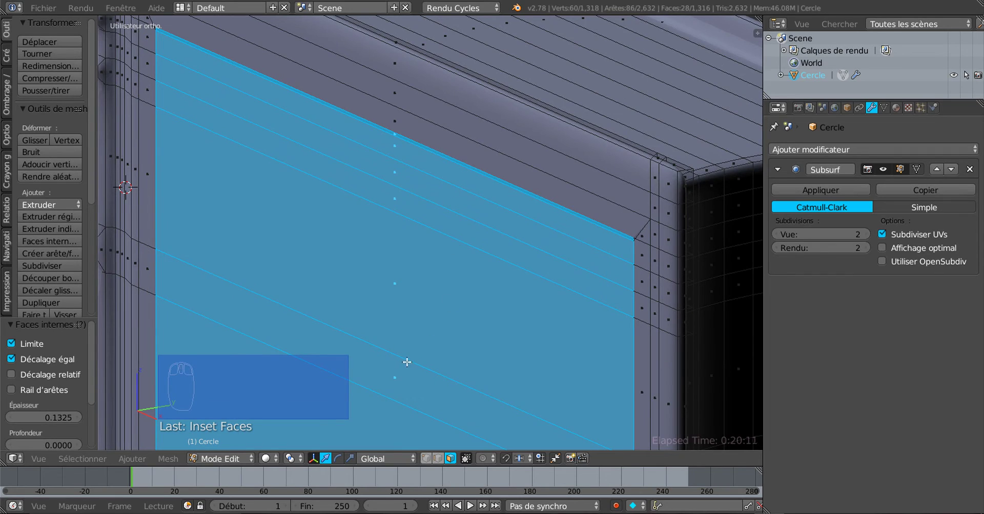
scroll(408, 360, "down", 5)
mouse_move(487, 340)
middle_mouse_down()
mouse_move(321, 334)
mouse_move(338, 269)
mouse_move(430, 287)
mouse_move(558, 266)
mouse_move(564, 290)
mouse_move(486, 417)
middle_mouse_up()
In edge mode, select the top inset edge on both covers and lower them about 0.109 along Z.
left_click(437, 458)
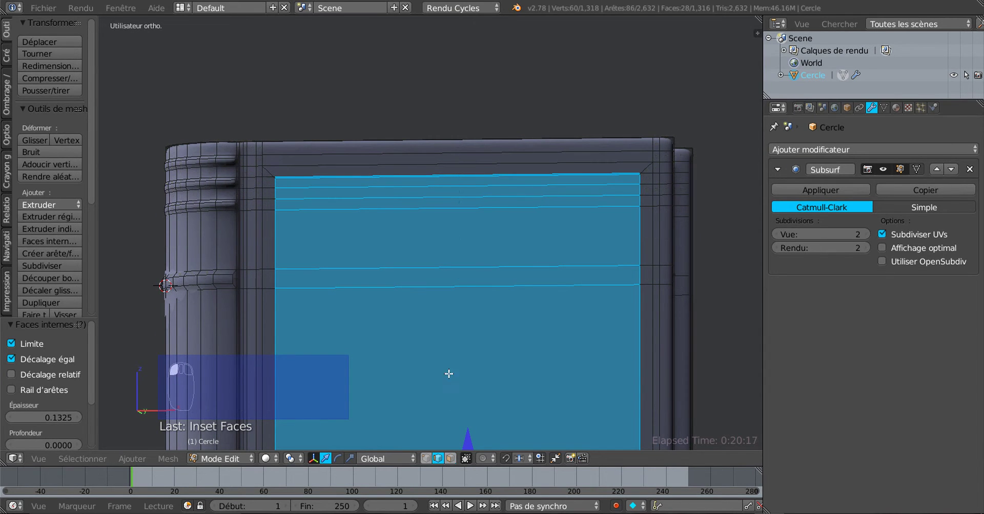
scroll(429, 190, "up", 1)
right_click(447, 162)
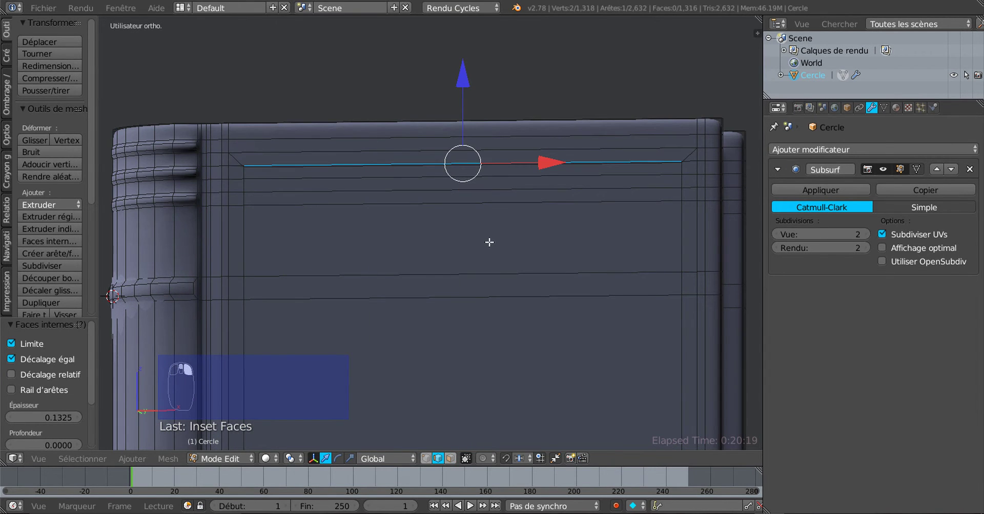
middle_click_drag(511, 252, 345, 230)
right_click(395, 155, "shift")
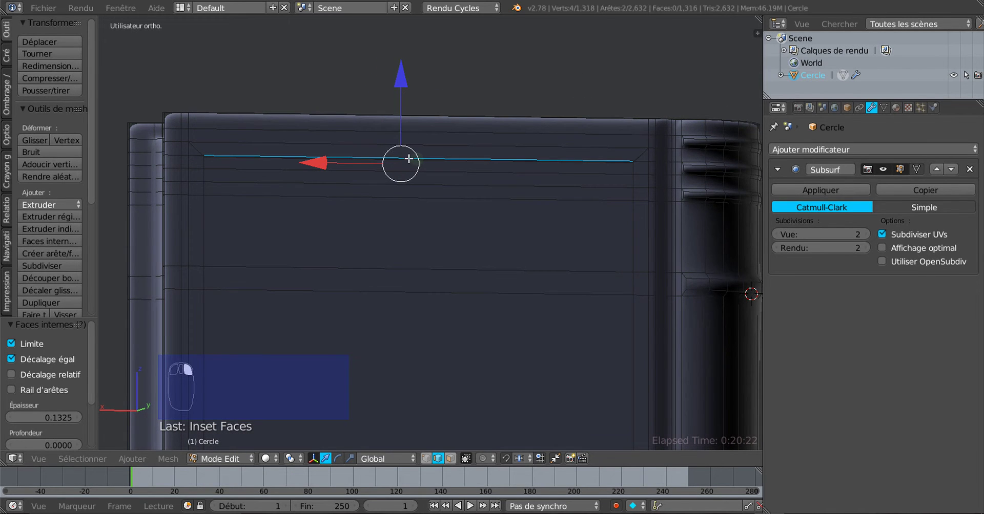
left_click_drag(400, 91, 402, 101)
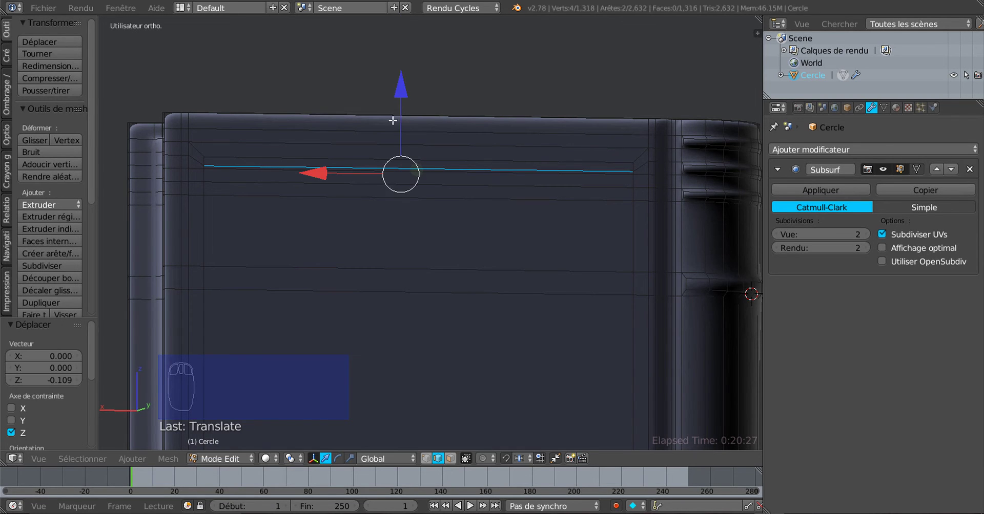
Raise the two selected top inset edges by about 0.027 along Z.
middle_click_drag(329, 208, 488, 190)
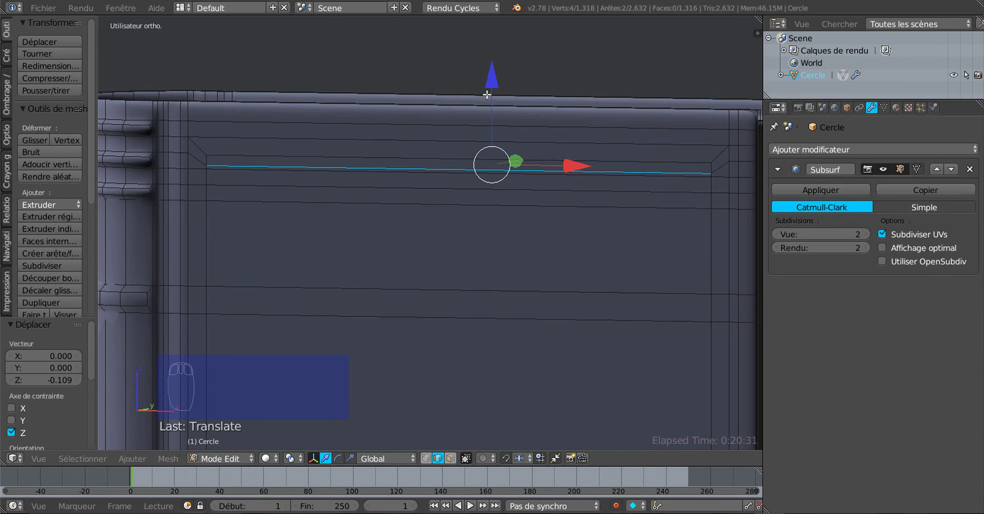
left_click_drag(487, 95, 493, 83)
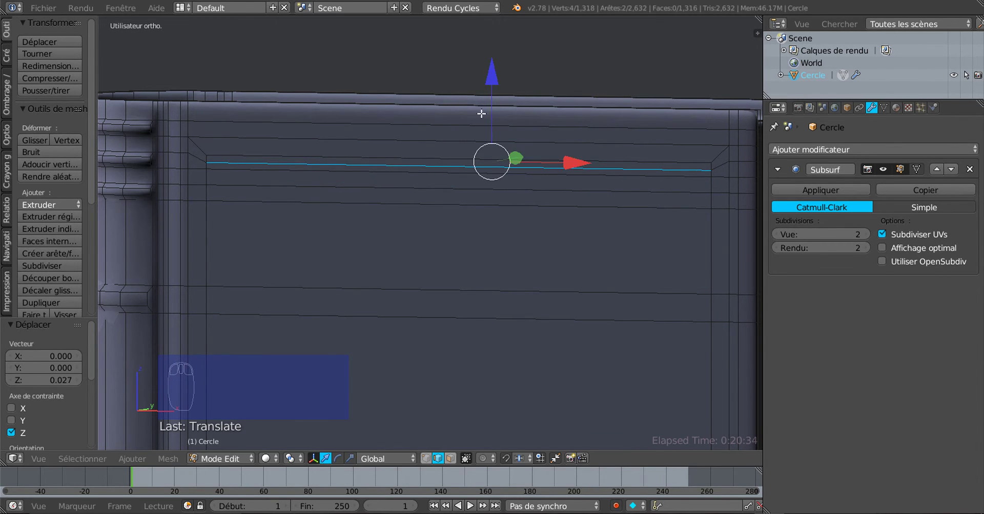
scroll(461, 174, "up", 1)
middle_click_drag(478, 186, 541, 222, "shift")
scroll(462, 218, "up", 1)
middle_click_drag(472, 224, 573, 287)
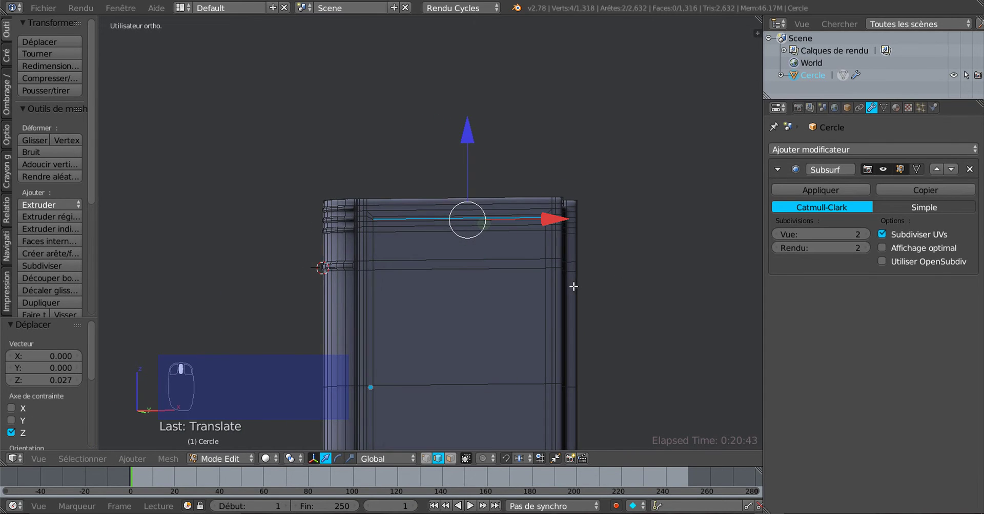
Select the bottom inset edge of the front cover and lower it about 0.080 along Z.
middle_click_drag(521, 263, 497, 92, "shift")
scroll(486, 301, "up", 3)
middle_click_drag(485, 371, 503, 168, "shift")
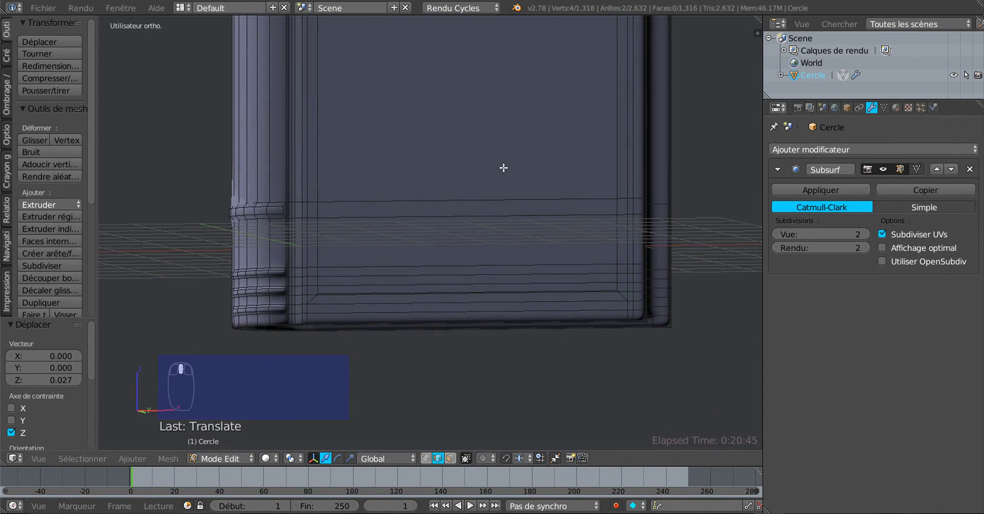
scroll(514, 305, "up", 2)
scroll(516, 311, "up", 2)
middle_click_drag(527, 288, 433, 215, "shift")
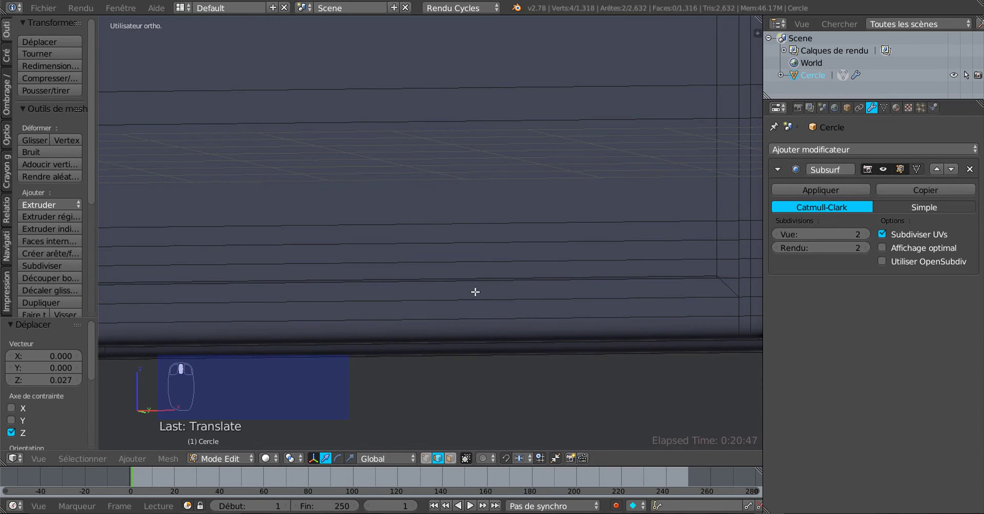
right_click(481, 277)
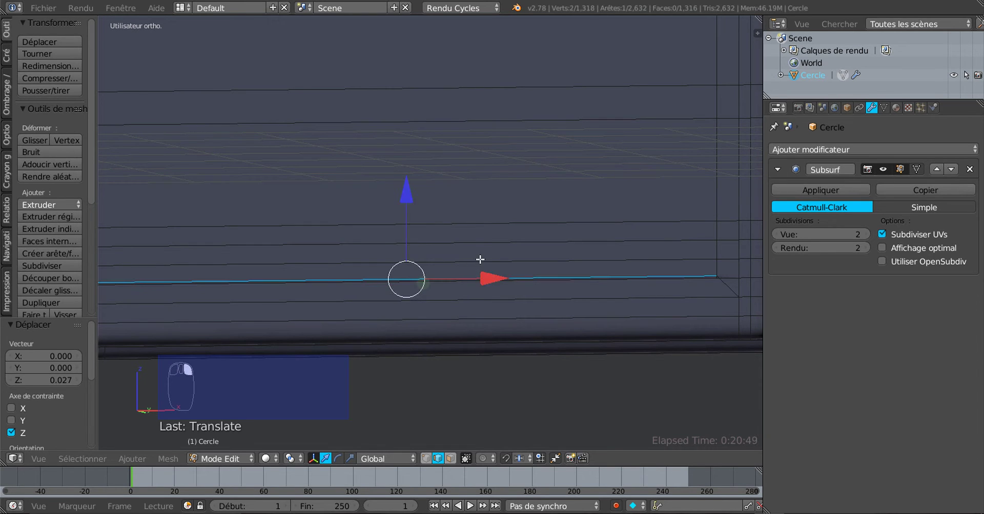
left_click_drag(406, 191, 413, 201)
Select the matching bottom inset edge on the back cover and lower it about 0.093 along Z.
middle_click_drag(586, 270, 323, 275)
right_click(323, 275)
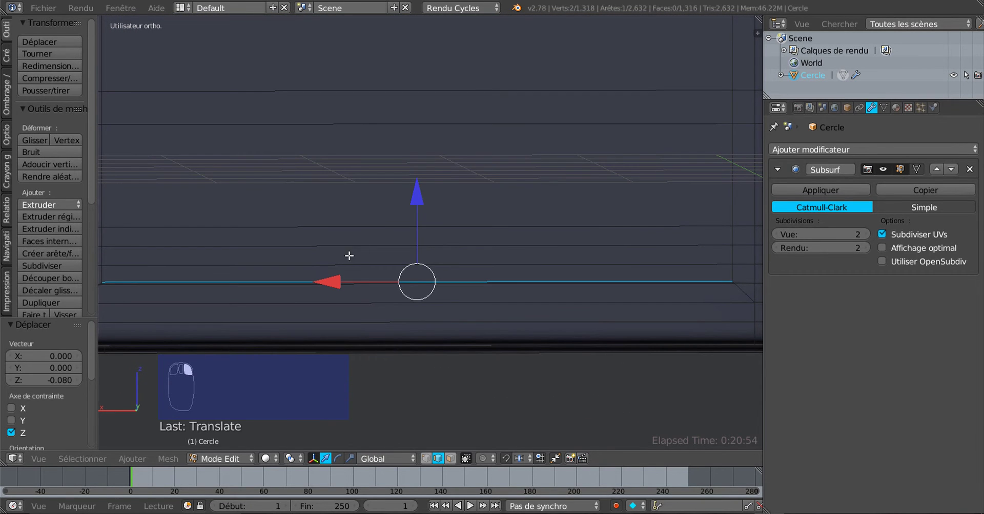
left_click(426, 189)
left_click_drag(423, 200, 423, 213)
scroll(418, 230, "down", 3)
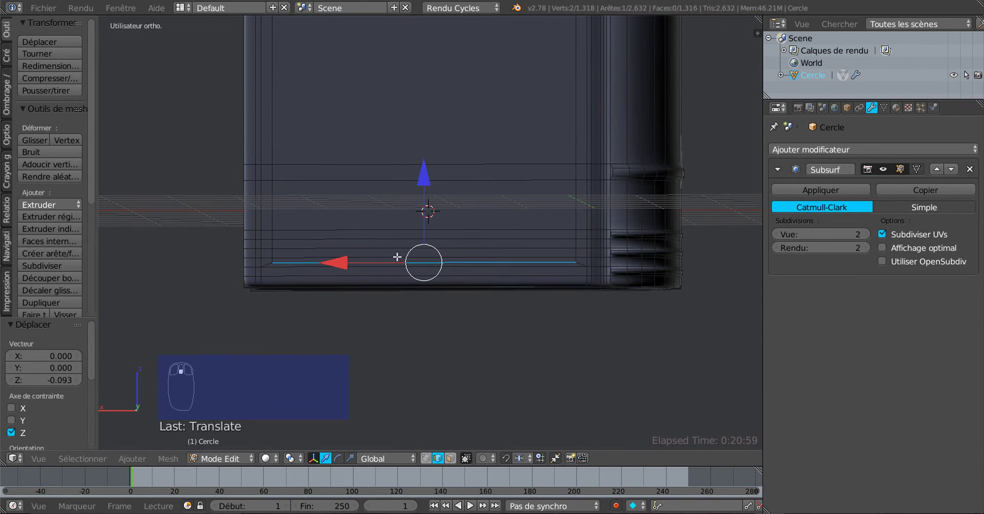
In face mode, select the six lower faces of the back cover's inset panel, from the bottom strip through the lower band.
scroll(397, 257, "up", 2)
left_click(450, 459)
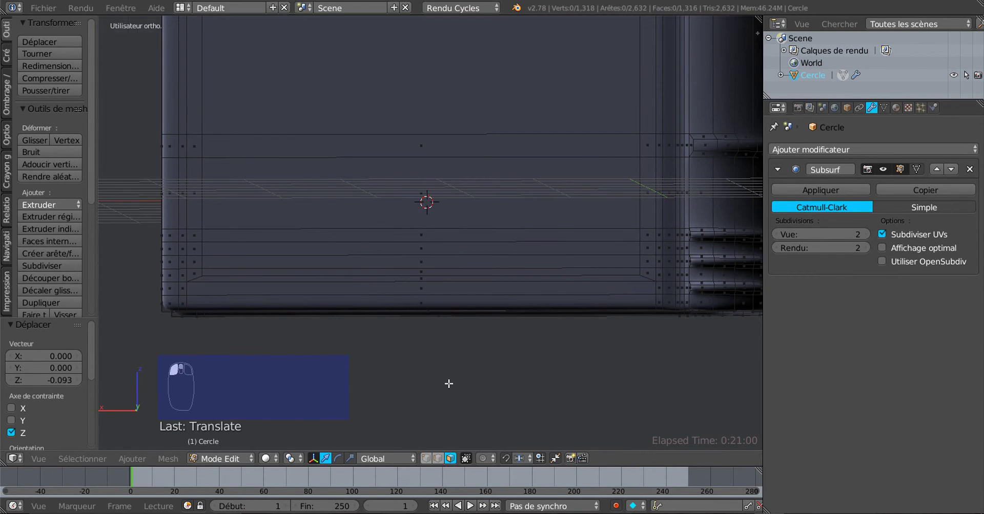
scroll(441, 292, "up", 1)
left_click(441, 289)
left_click(445, 272, "shift")
left_click(454, 249, "shift")
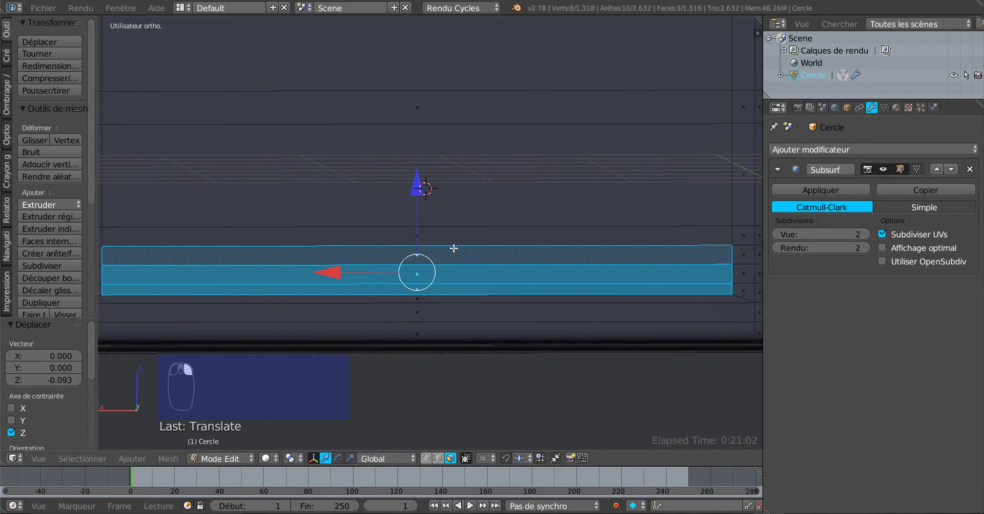
right_click(455, 236, "shift")
right_click(469, 209, "shift")
right_click(490, 115, "shift")
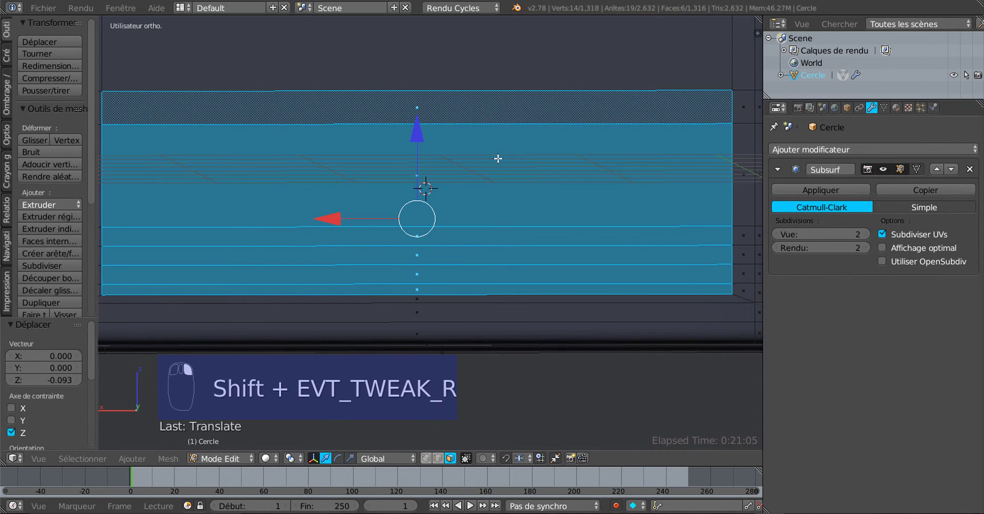
Add the two large central faces and the narrow upper band of the back cover's panel to the selection.
scroll(497, 159, "down", 3)
middle_click_drag(533, 242, 554, 357, "shift")
right_click(510, 196, "shift")
middle_click_drag(538, 171, 556, 340, "shift")
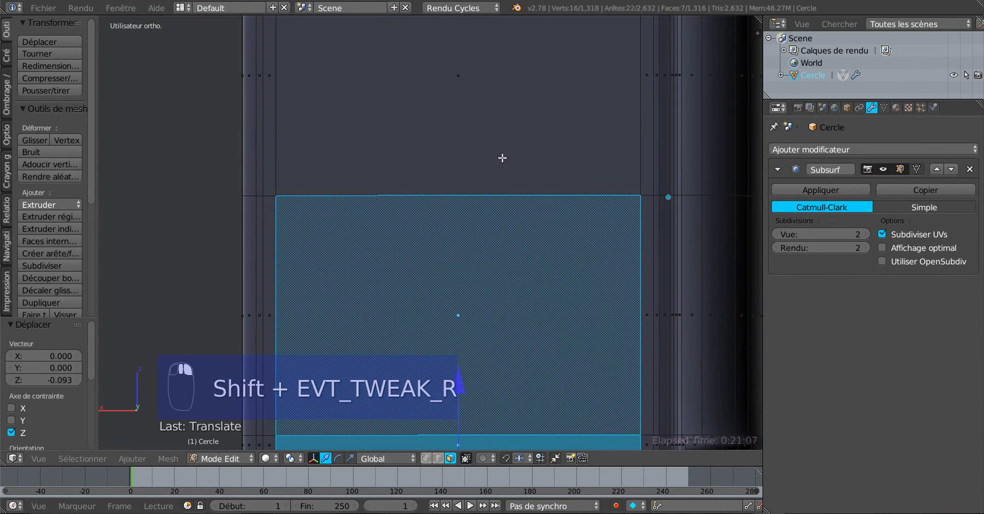
middle_click_drag(502, 158, 485, 27, "shift")
right_click(473, 194, "shift")
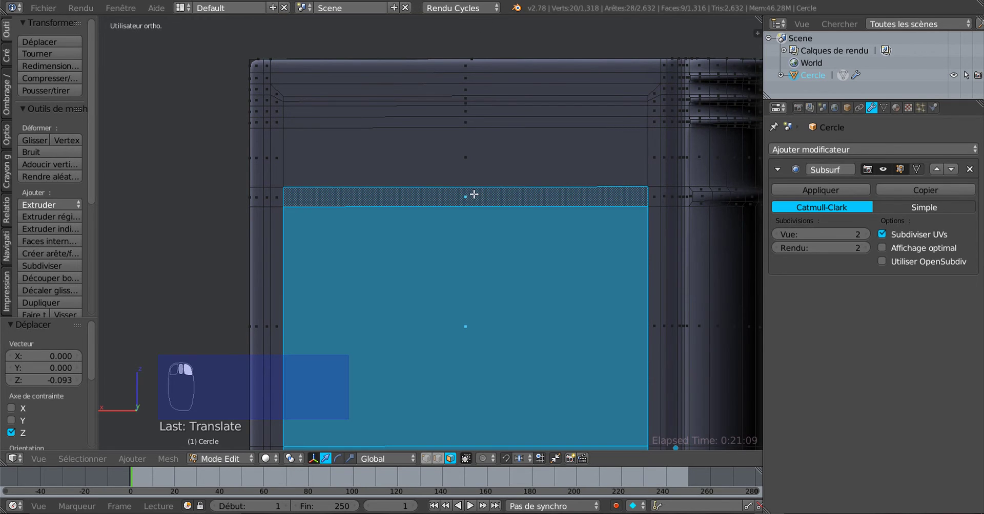
Extend the selection with the remaining upper faces of the back cover's panel, including the narrow strips at the top.
right_click(470, 149, "shift")
right_click(472, 120, "shift")
right_click(474, 110, "shift")
scroll(478, 106, "up", 2)
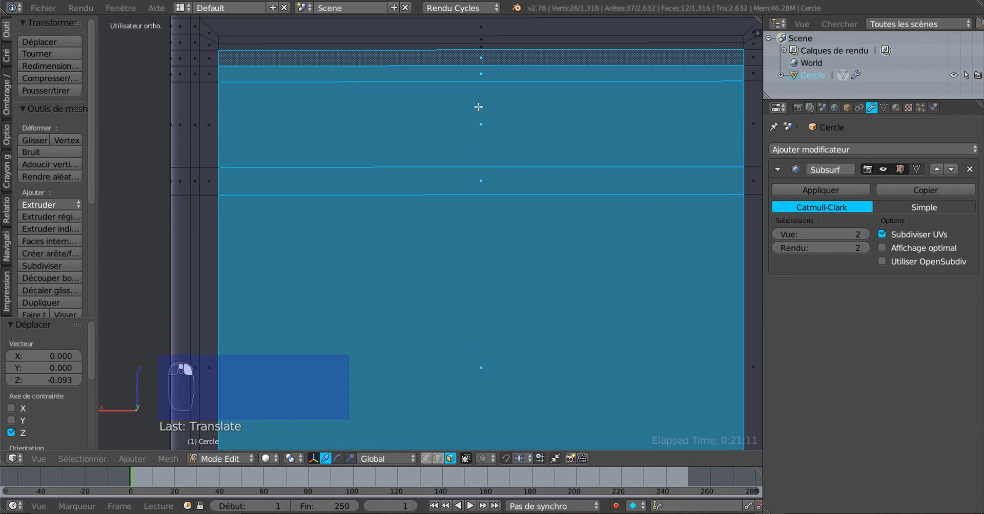
middle_click_drag(478, 107, 501, 235, "shift")
right_click(500, 161, "shift")
scroll(400, 220, "down", 4)
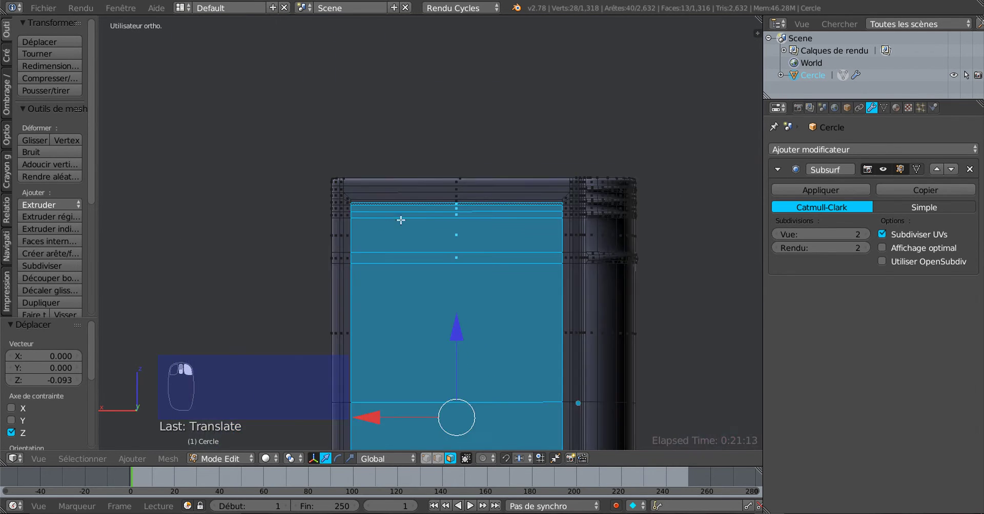
Add the four upper faces of the front cover's inset panel to the selection, including the thin strip along its top edge.
middle_click_drag(400, 220, 440, 251)
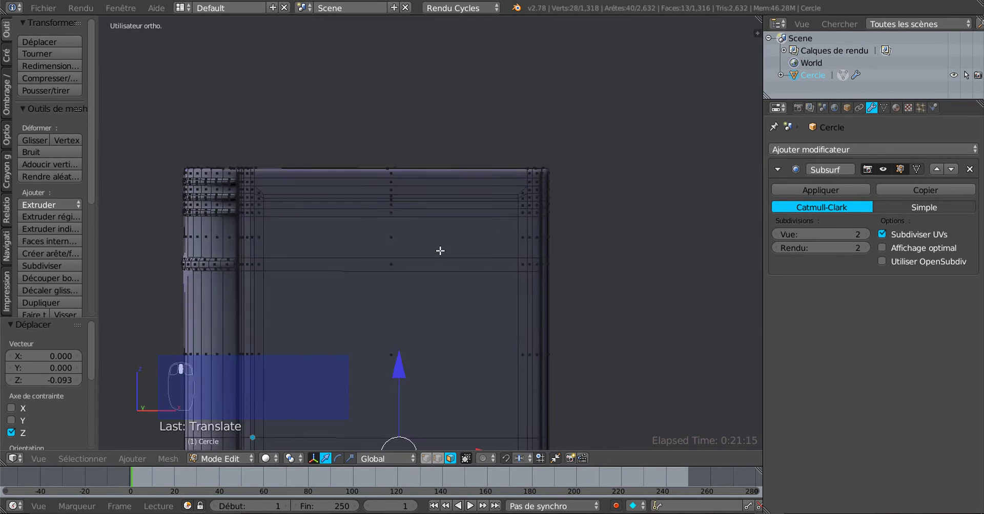
scroll(440, 251, "up", 4)
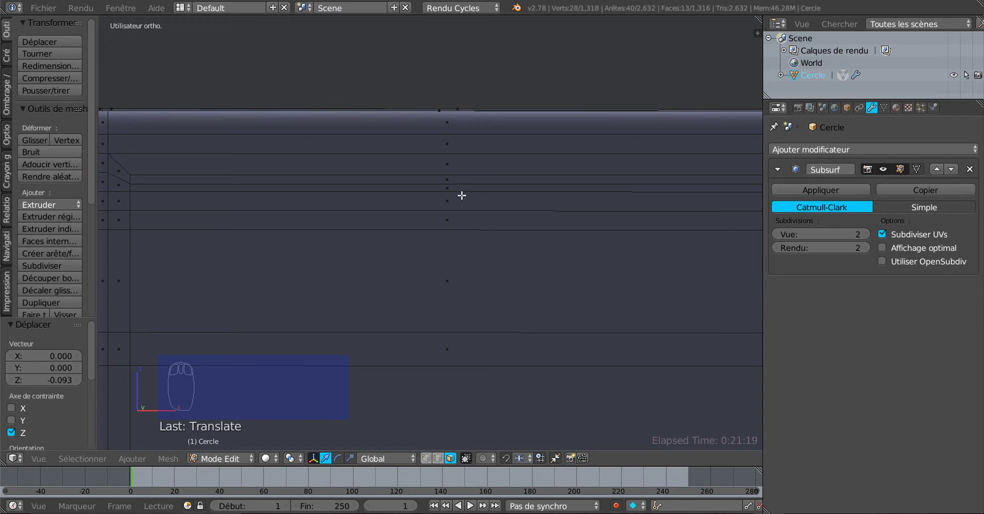
right_click(459, 197, "shift")
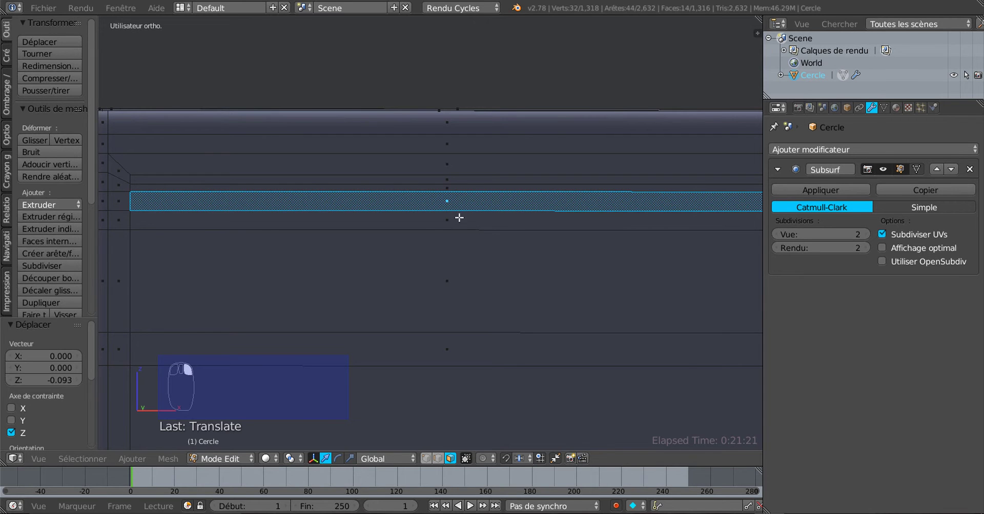
right_click(459, 222, "shift")
right_click(457, 245, "shift")
scroll(488, 249, "down", 4)
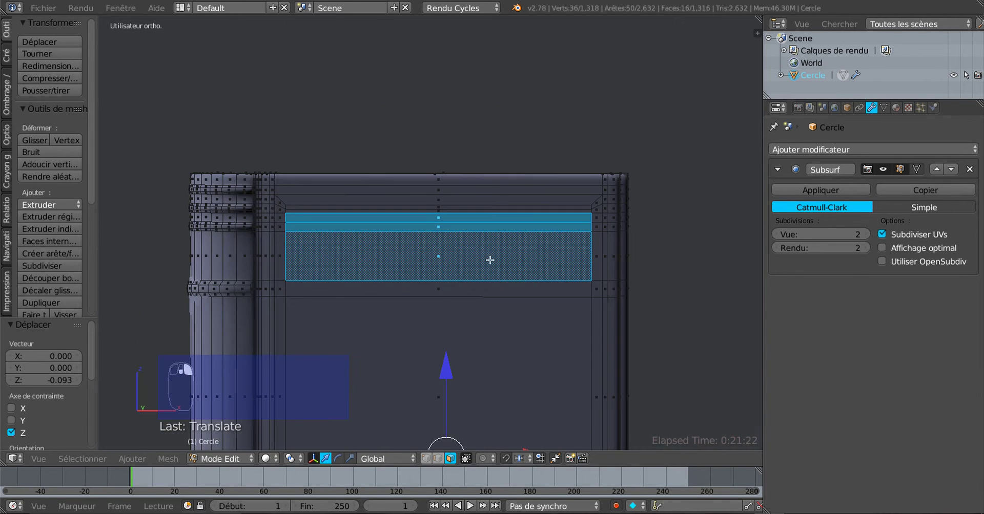
mouse_move(676, 307)
middle_mouse_down()
mouse_move(400, 324)
mouse_move(401, 312)
mouse_move(665, 309)
middle_mouse_up()
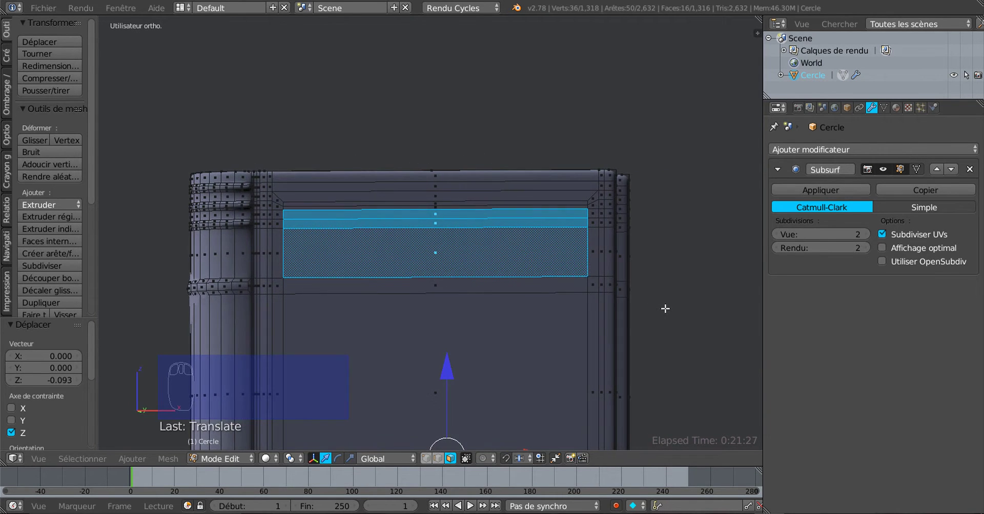
right_click(475, 221, "shift")
middle_click_drag(475, 222, 535, 301)
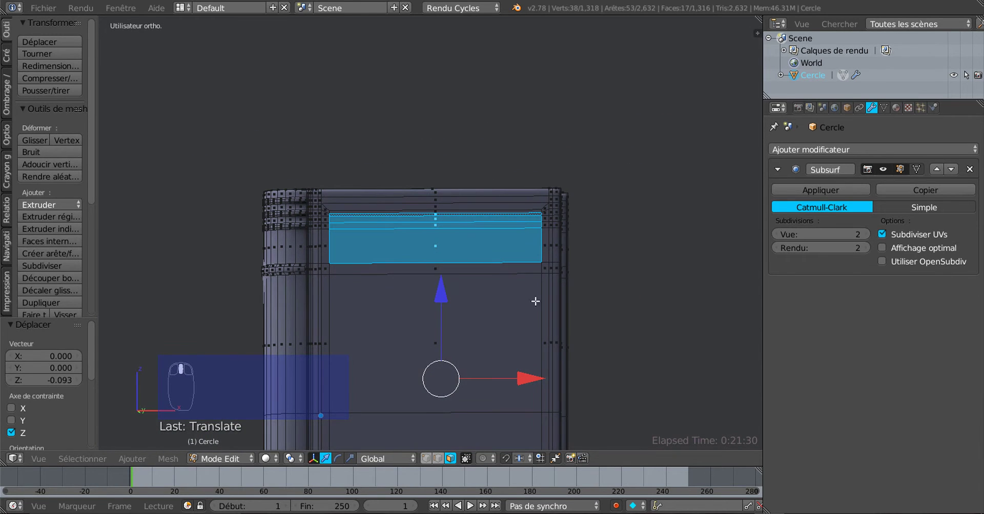
Extend the selection with the front panel's narrow upper band, two large central faces and narrow lower band.
right_click(453, 270, "shift")
right_click(447, 338, "shift")
right_click(442, 422, "shift")
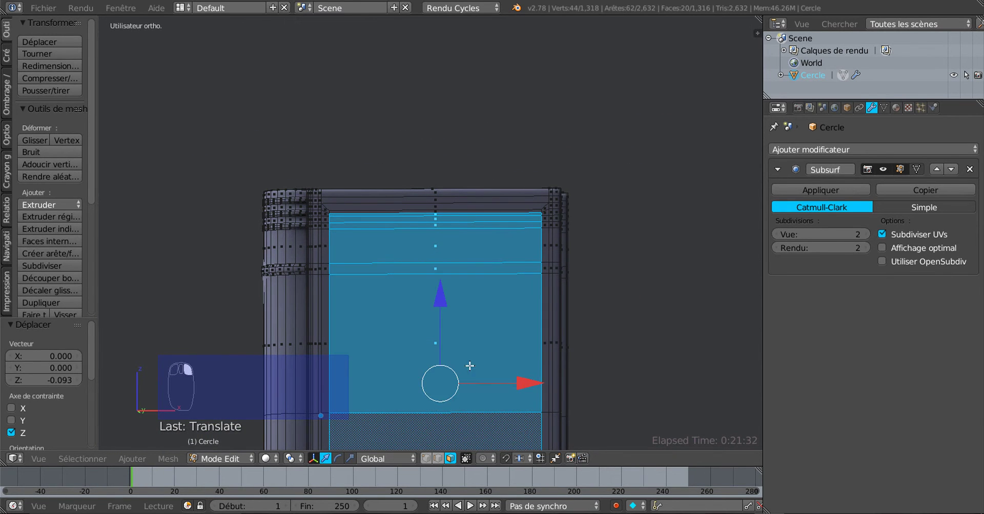
middle_click_drag(470, 367, 486, 253)
right_click(468, 353, "shift")
scroll(468, 349, "up", 2)
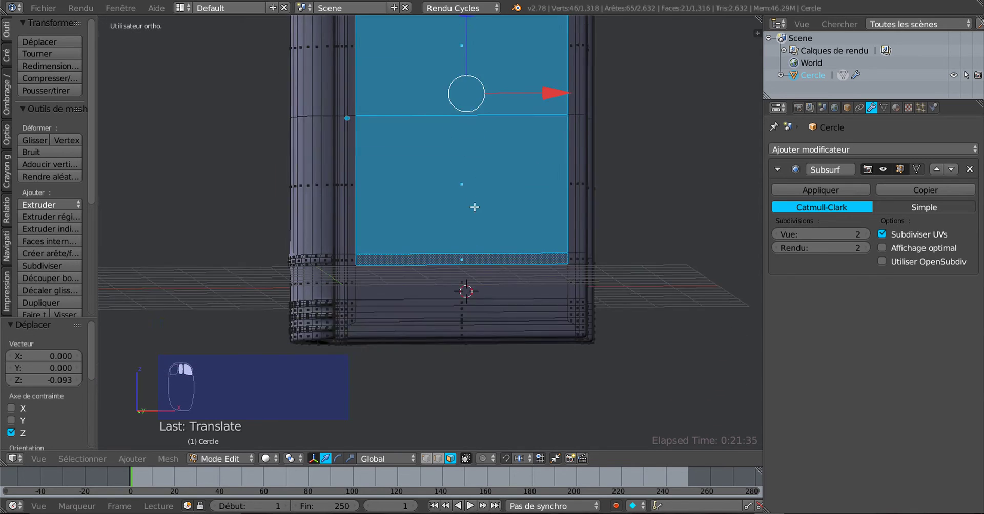
Add the front panel's remaining lower faces to the selection, including the four thin strips along its bottom edge.
middle_click_drag(468, 348, 498, 164, "shift")
right_click(476, 287, "shift")
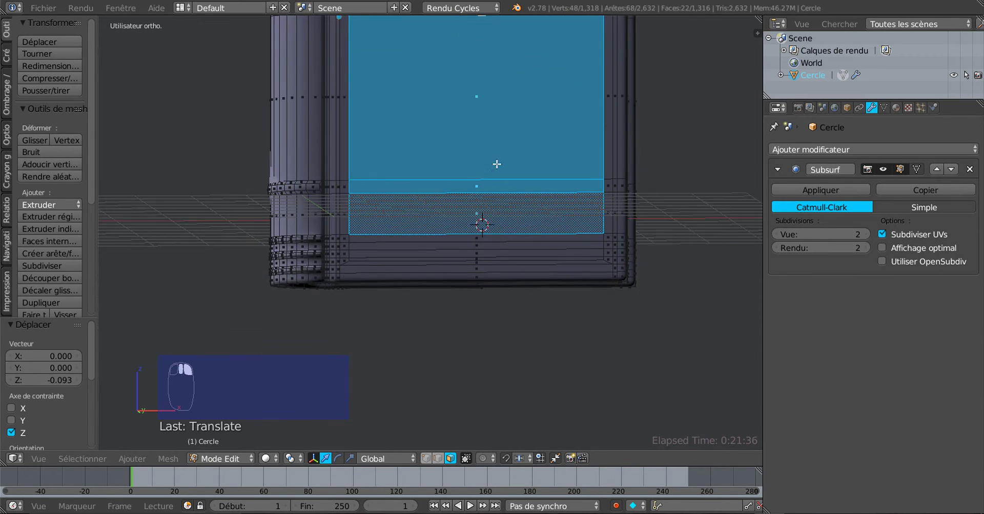
scroll(483, 191, "up", 3)
middle_click_drag(514, 204, 514, 220, "shift")
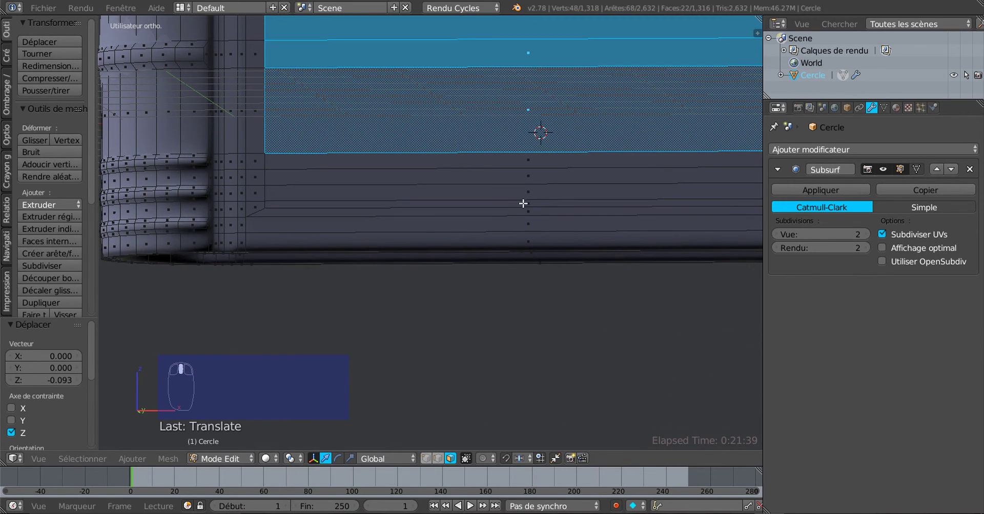
right_click(522, 204, "shift")
right_click(525, 192, "shift")
right_click(528, 176, "shift")
right_click(522, 160, "shift")
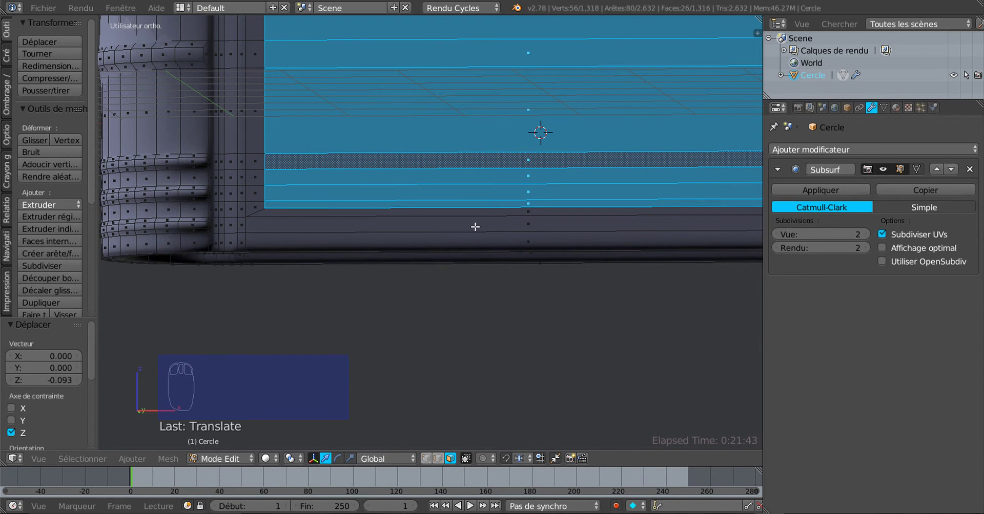
Inset the selected panel faces of both covers with a thickness of 0.01.
scroll(512, 215, "down", 3)
middle_click_drag(563, 205, 287, 288)
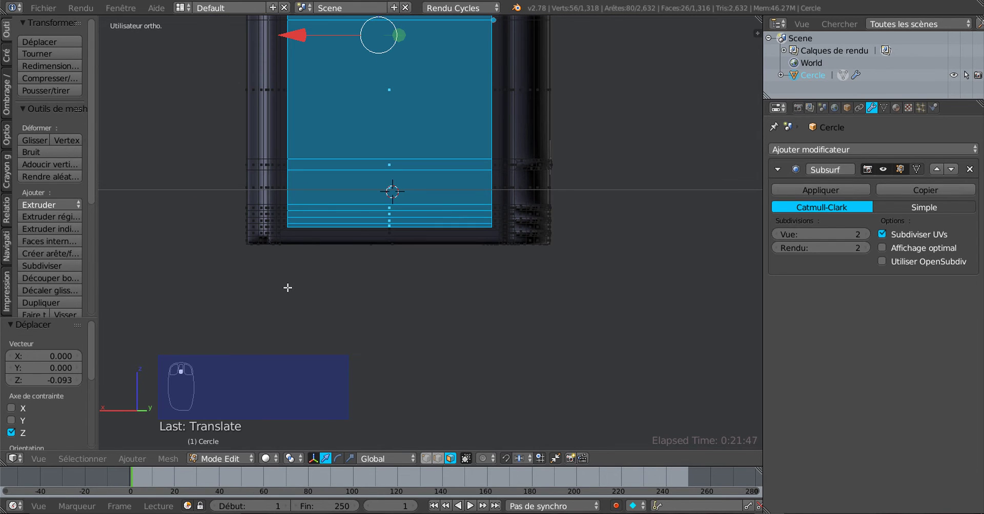
key("KP_1")
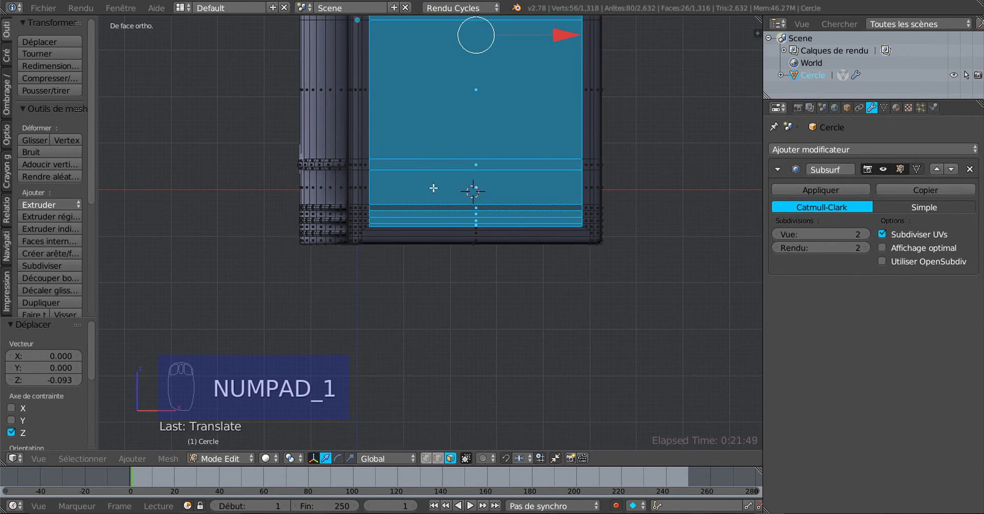
middle_click_drag(433, 188, 448, 331, "shift")
scroll(447, 332, "down", 2)
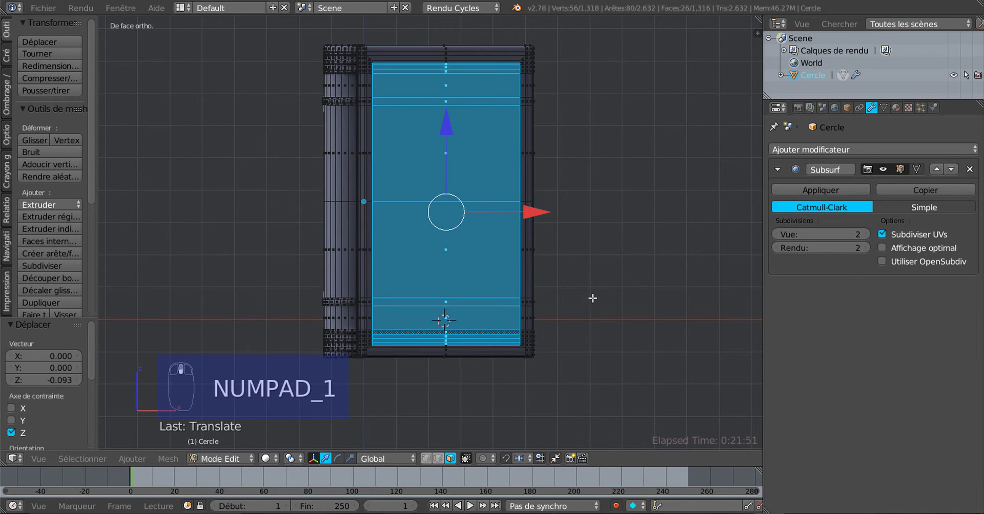
key("i")
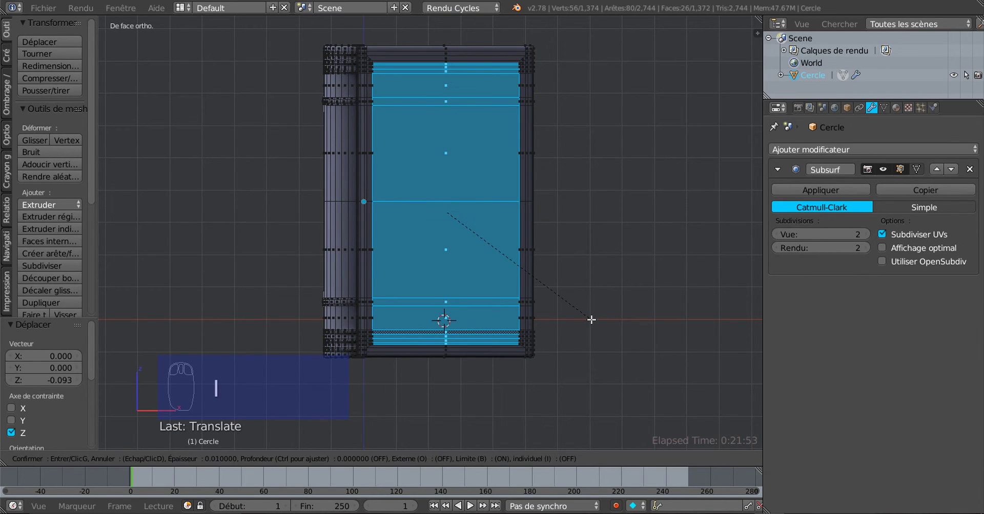
left_click(591, 319)
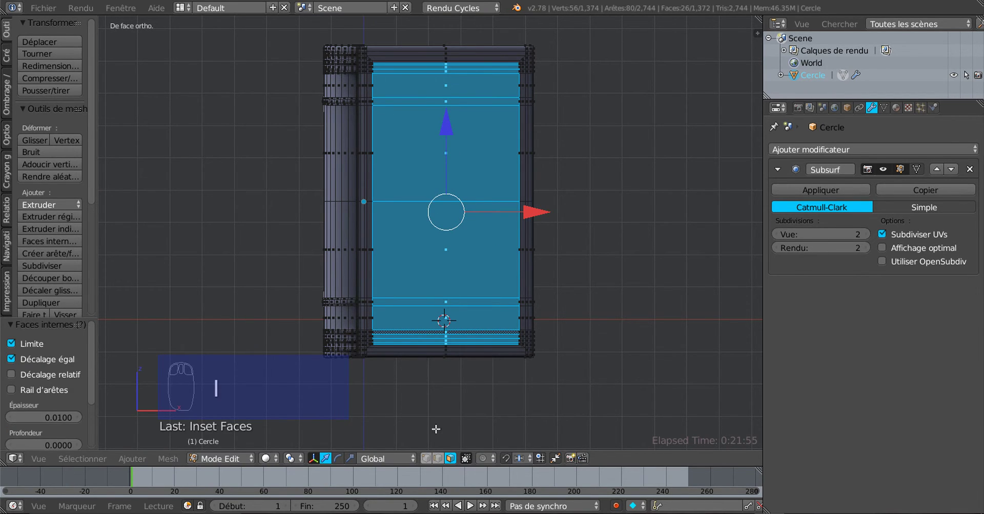
Scale the inset panel faces to 0.947 along X and shrink them slightly along Z to widen the border.
left_click(350, 458)
scroll(492, 308, "up", 3)
scroll(492, 307, "up", 3, "shift")
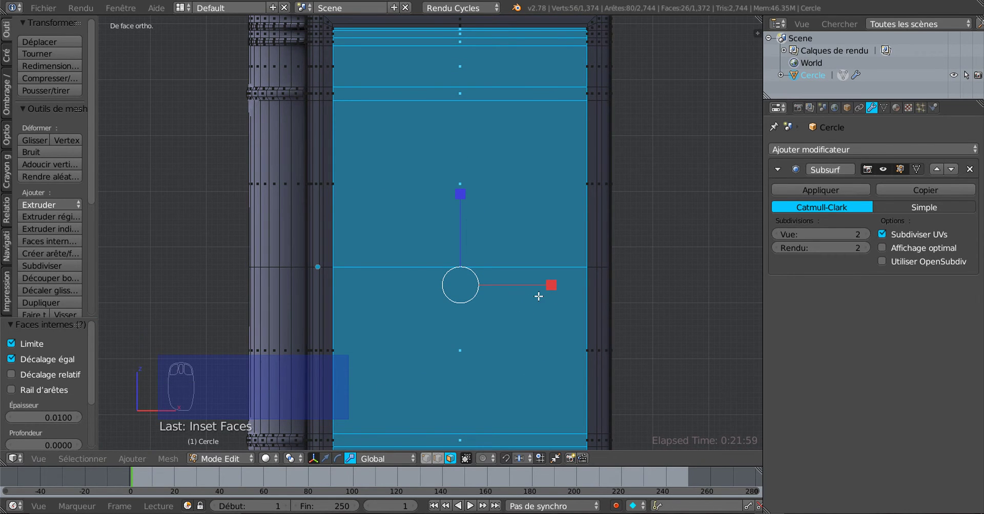
scroll(542, 353, "up", 2, "shift")
left_click_drag(551, 306, 549, 305)
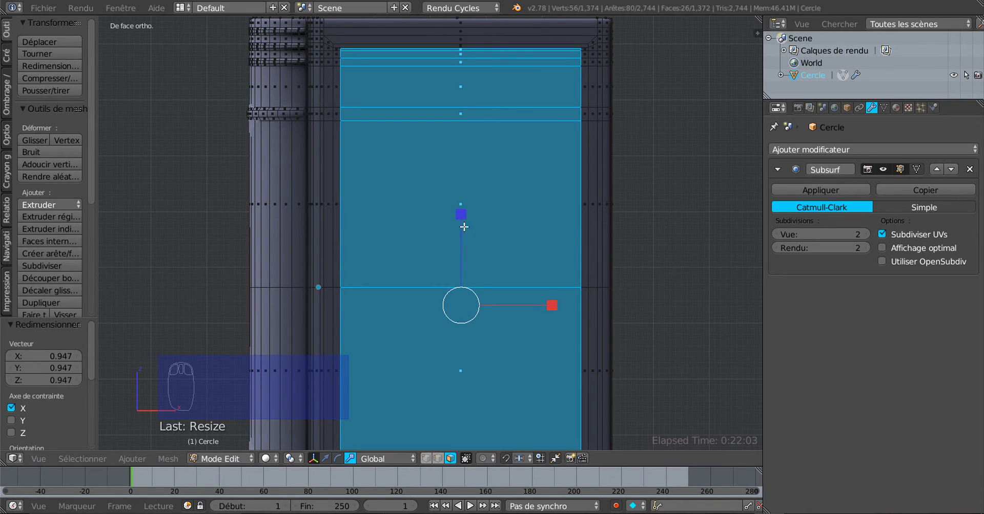
left_click_drag(461, 215, 460, 222)
key("Tab")
middle_click_drag(473, 212, 466, 211)
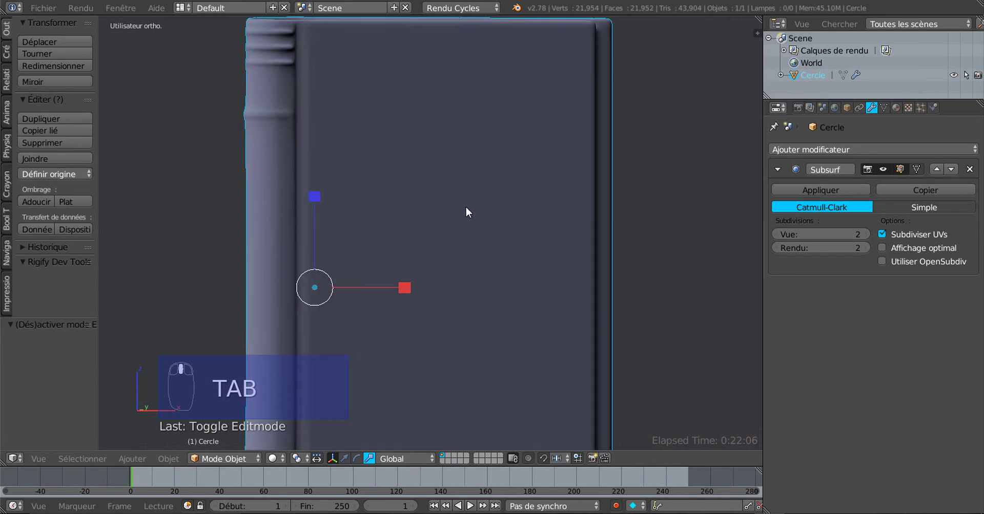
Select the face loop forming the narrow border around the front cover's panel.
key("Tab")
scroll(552, 150, "up", 3)
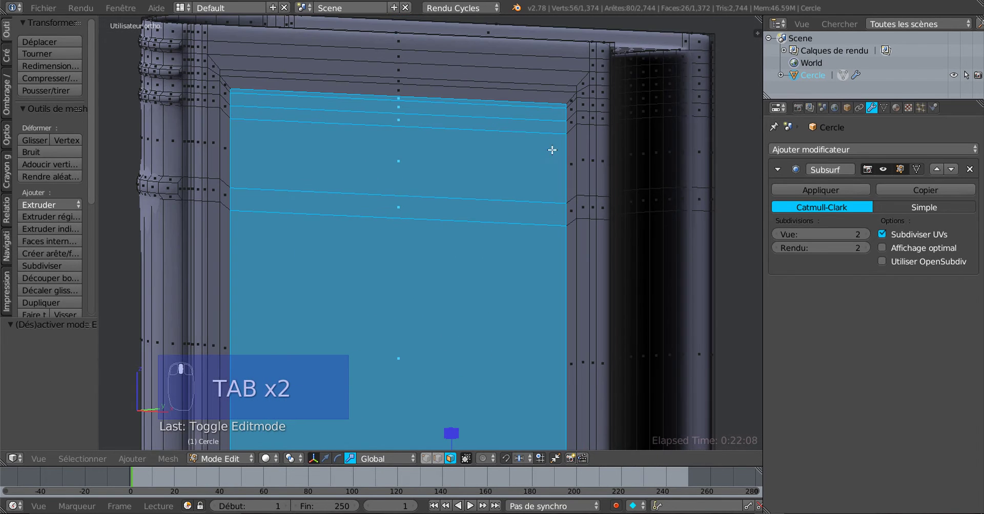
right_click(569, 97, "alt")
scroll(577, 191, "down", 3)
Add the matching border face loop around the back cover's panel to the selection.
middle_click_drag(577, 191, 353, 182)
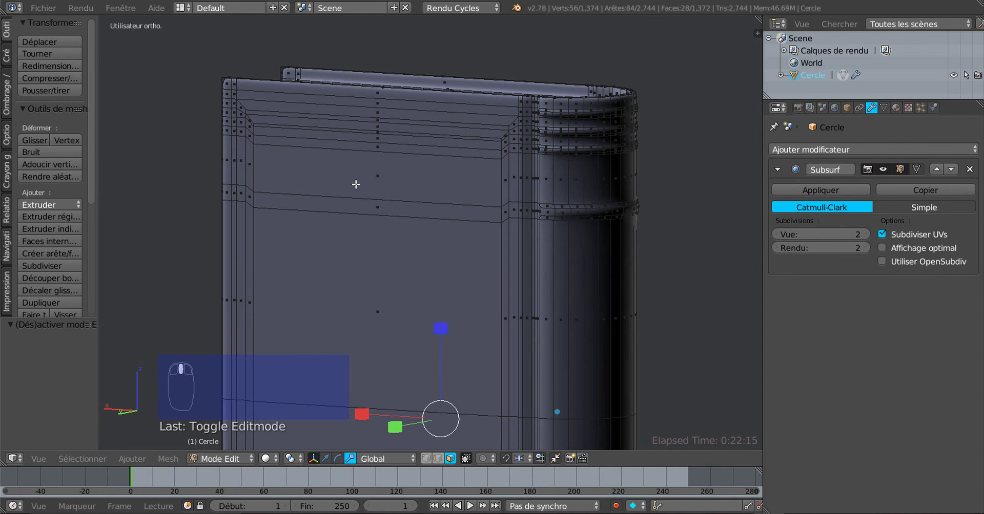
middle_click_drag(441, 207, 467, 233)
scroll(467, 232, "up", 3)
middle_click_drag(573, 214, 425, 235)
scroll(466, 225, "up", 4)
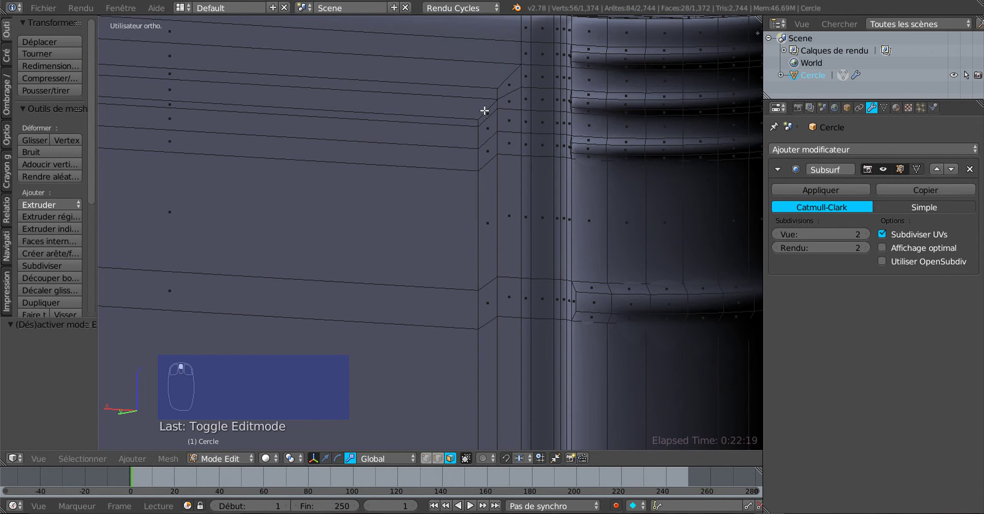
left_click(484, 110, "alt+shift")
Extrude both border loops in place and scale them to 0.992 along Y to recess them into the covers.
scroll(418, 221, "down", 5)
middle_click_drag(402, 230, 670, 246)
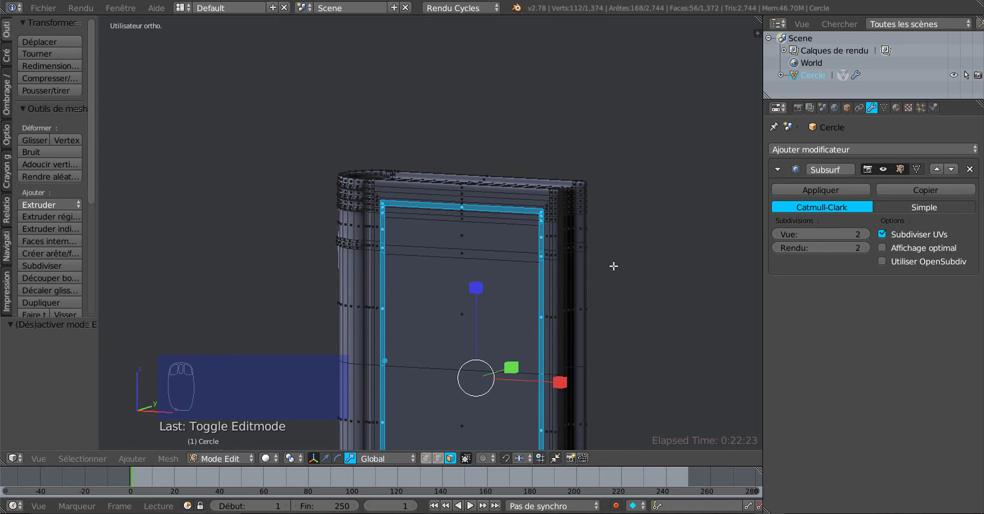
middle_click_drag(555, 300, 498, 290)
scroll(486, 294, "up", 2)
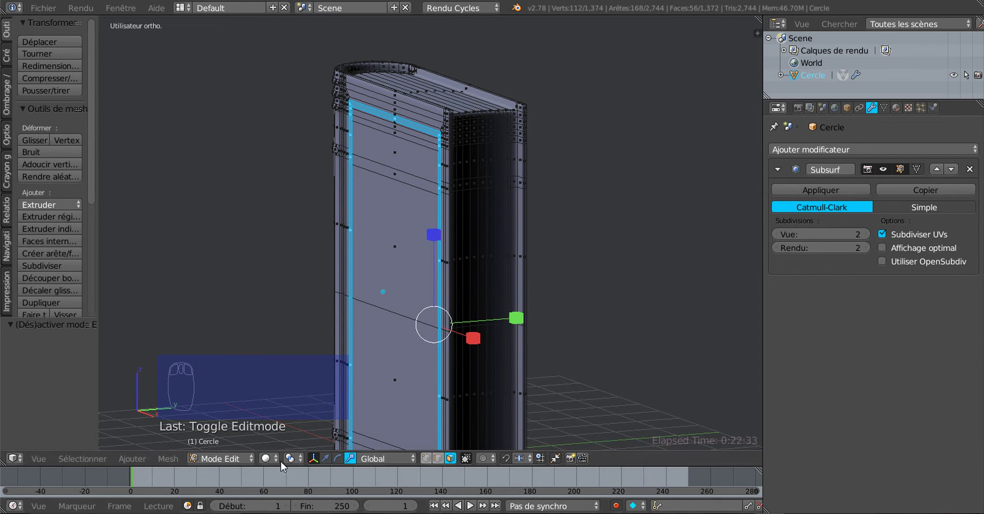
key("e")
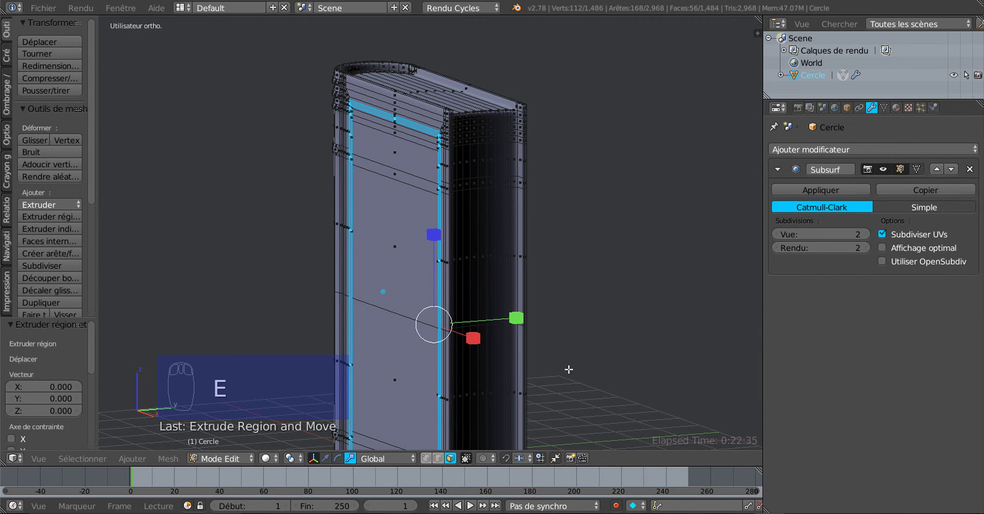
left_click_drag(517, 318, 513, 321)
scroll(476, 361, "up", 5)
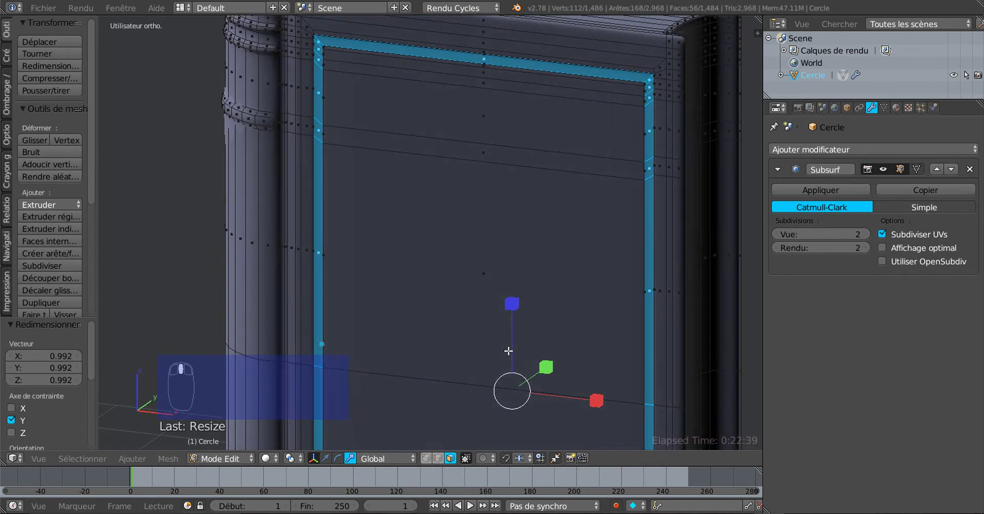
scroll(475, 362, "down", 5)
Examine the recessed border on the front cover, comparing the smoothed object with its edit mesh.
key("Tab")
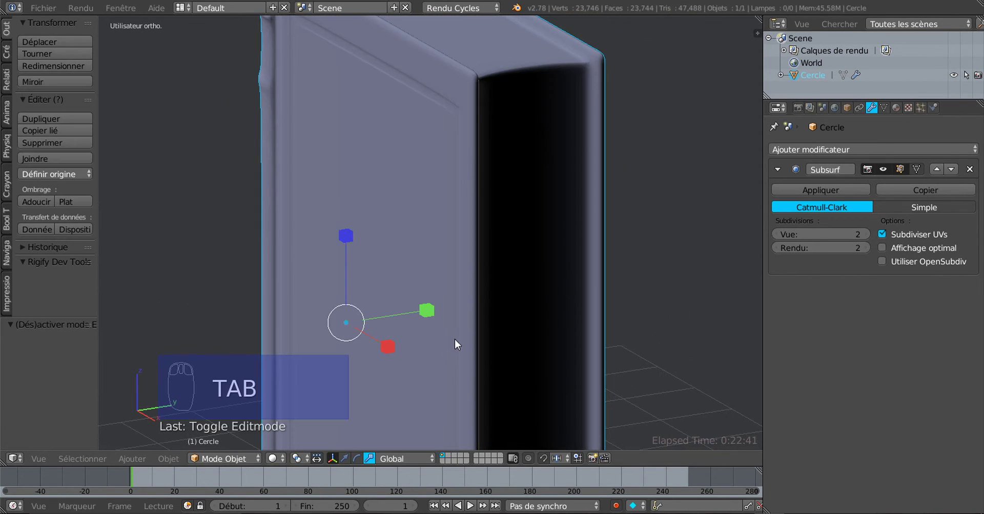
scroll(515, 308, "down", 3)
middle_click_drag(516, 309, 563, 290)
key("Tab")
scroll(553, 282, "up", 3)
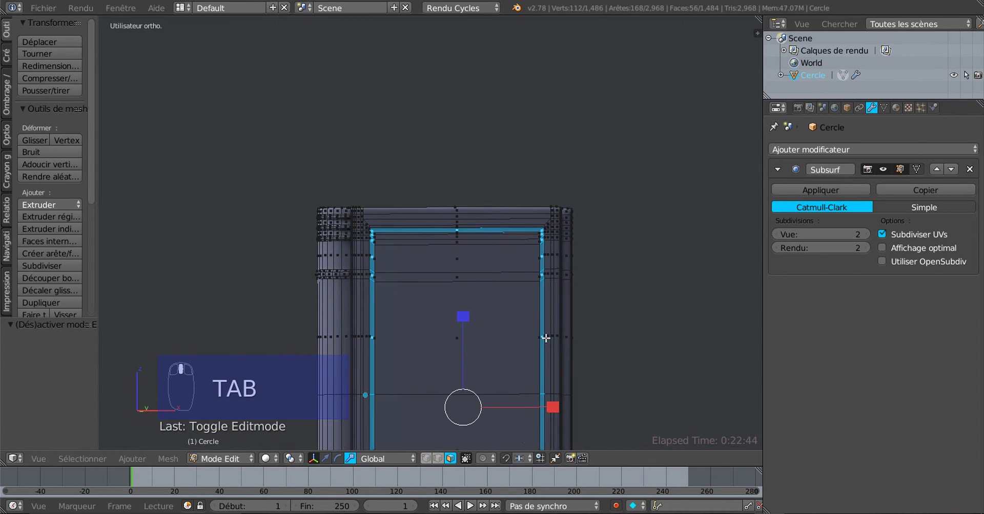
key("Tab")
scroll(539, 333, "up", 2)
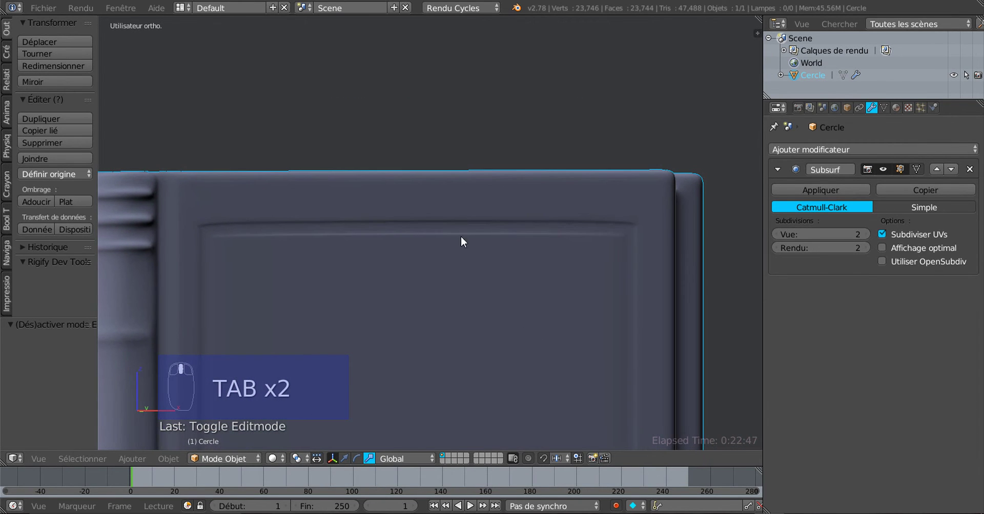
key("Tab")
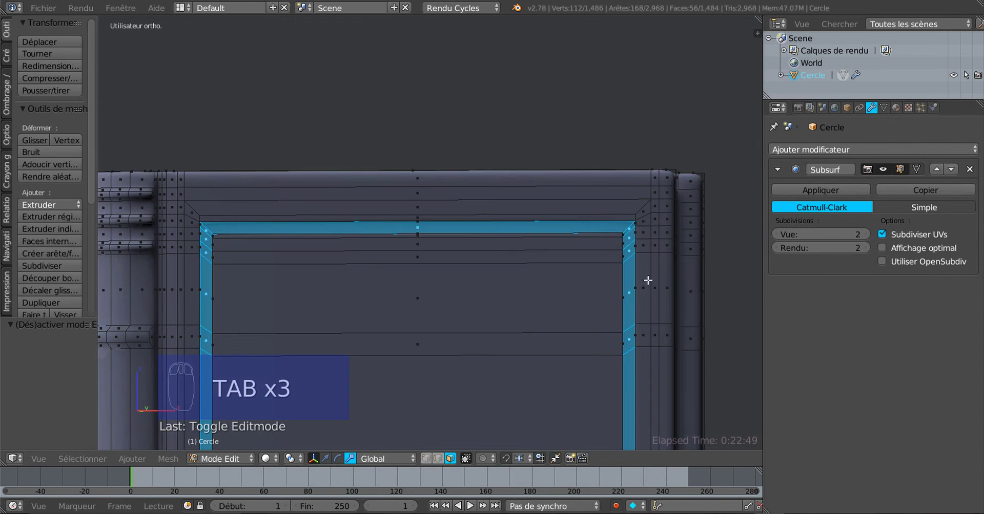
key("Tab")
key("Tab")
Try a horizontal loop cut around the book near the top of the recessed border, and undo it.
middle_click_drag(641, 275, 555, 303, "shift")
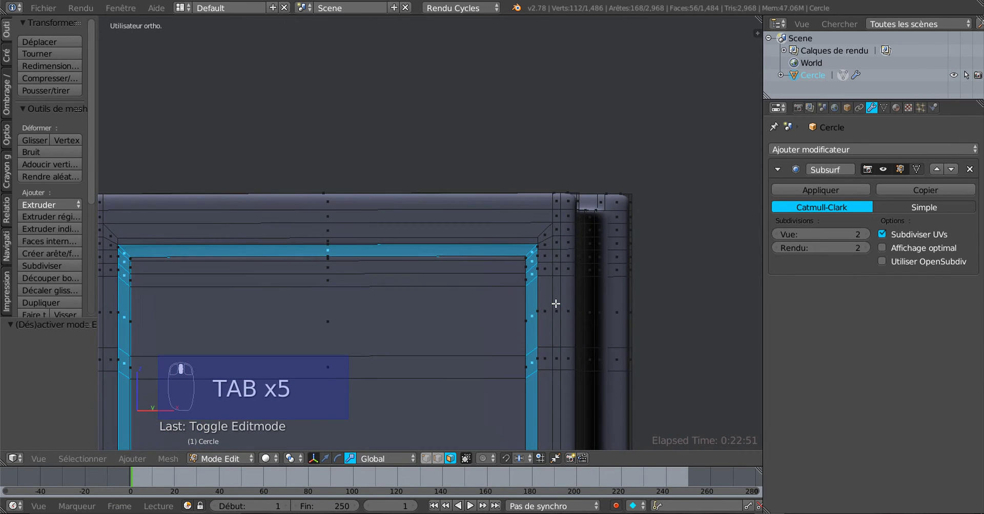
scroll(555, 304, "up", 3)
scroll(574, 283, "down", 2)
scroll(558, 272, "up", 3)
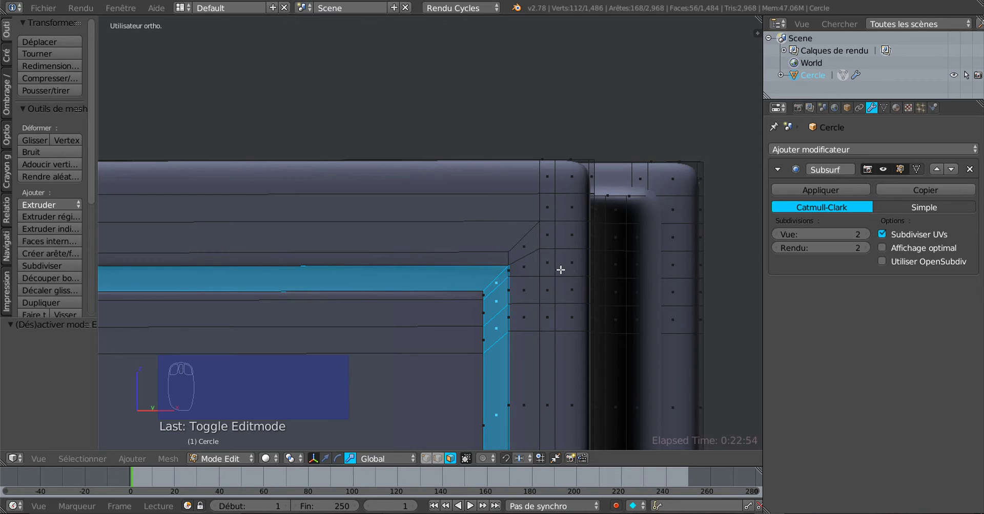
key("ctrl+r")
left_click(555, 267)
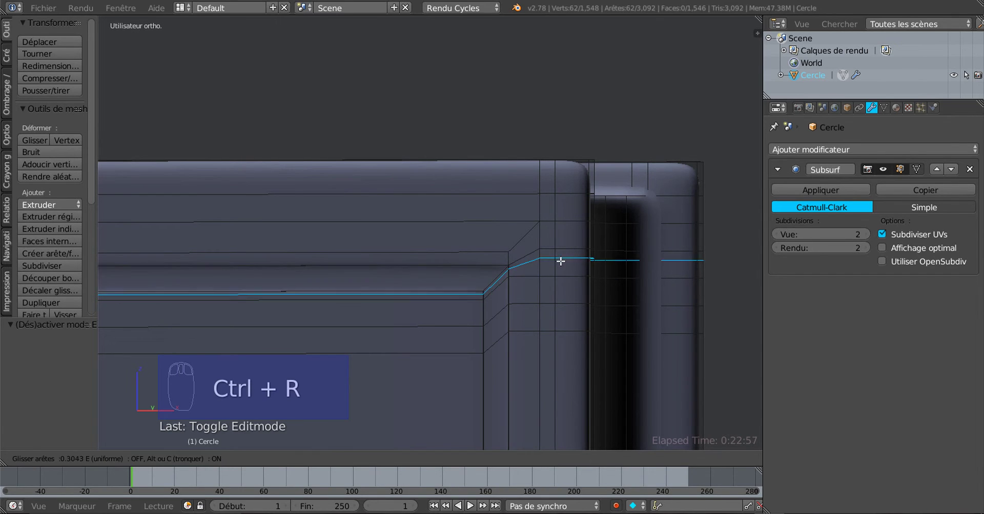
left_click(572, 268)
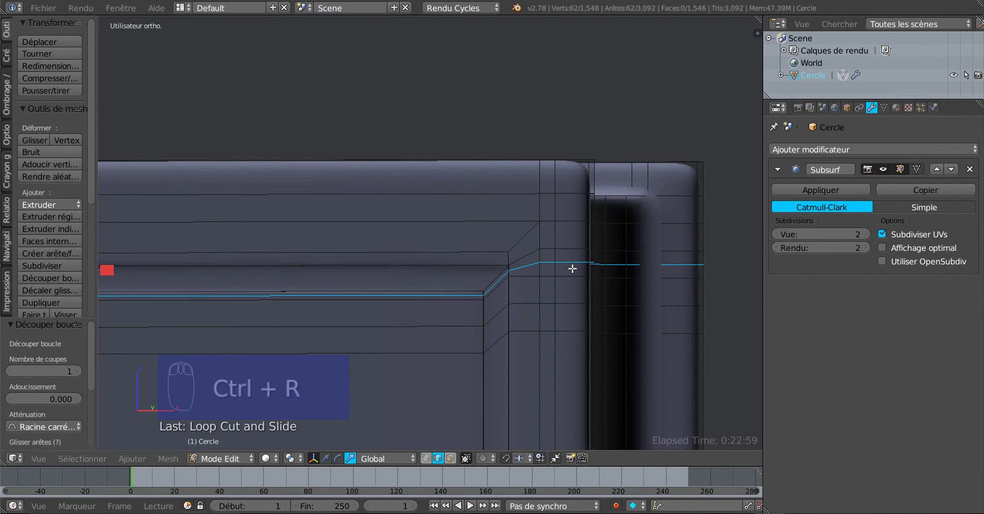
key("ctrl+z")
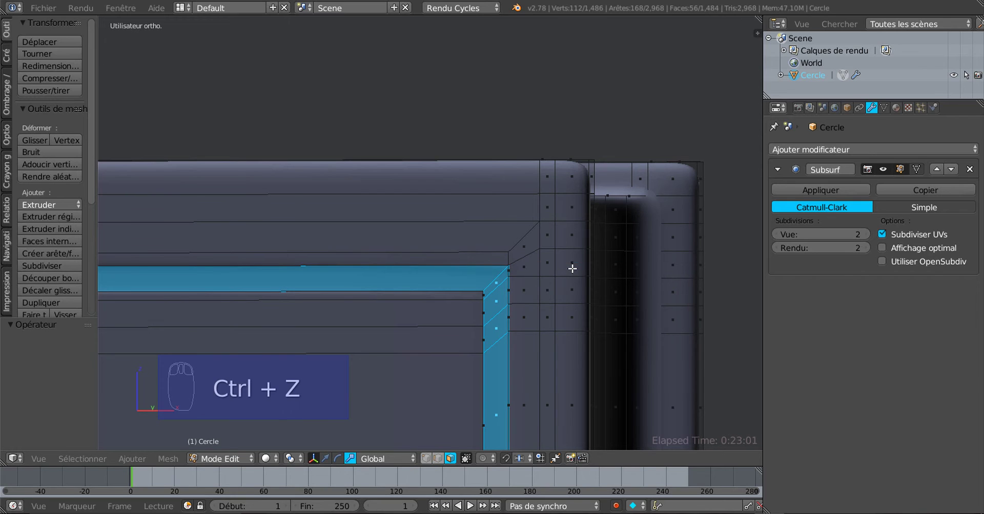
Try a horizontal loop cut along the outer edge of the front cover's upper border groove, and undo it.
key("ctrl+r")
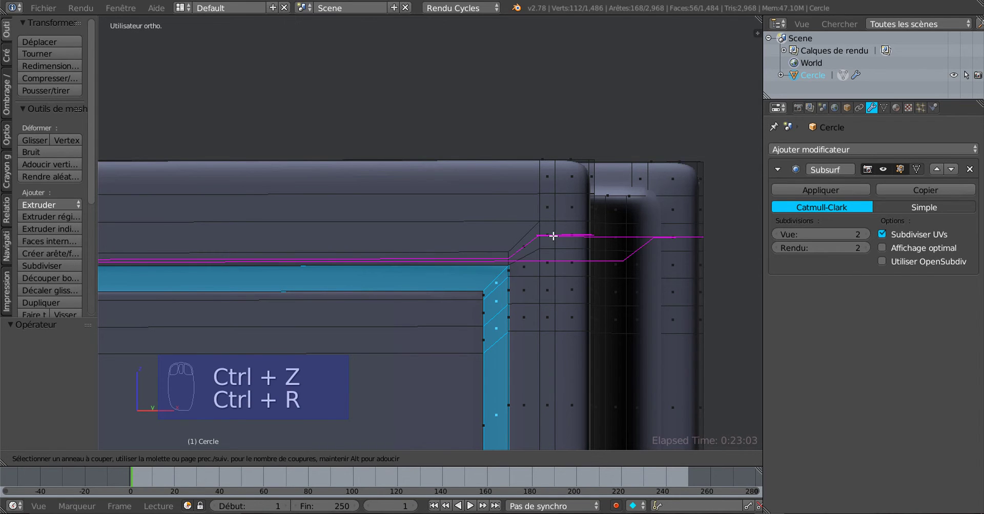
left_click(553, 236)
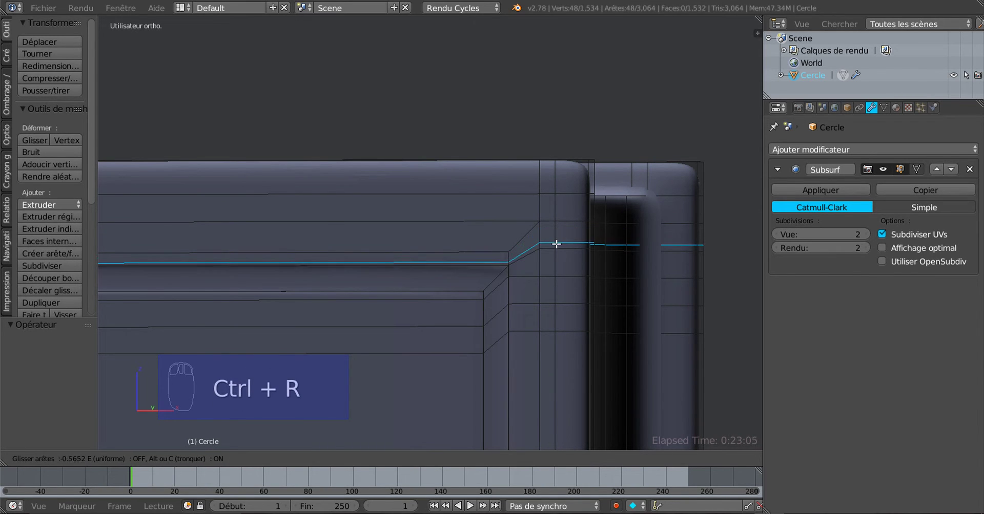
left_click(556, 244)
key("ctrl+z")
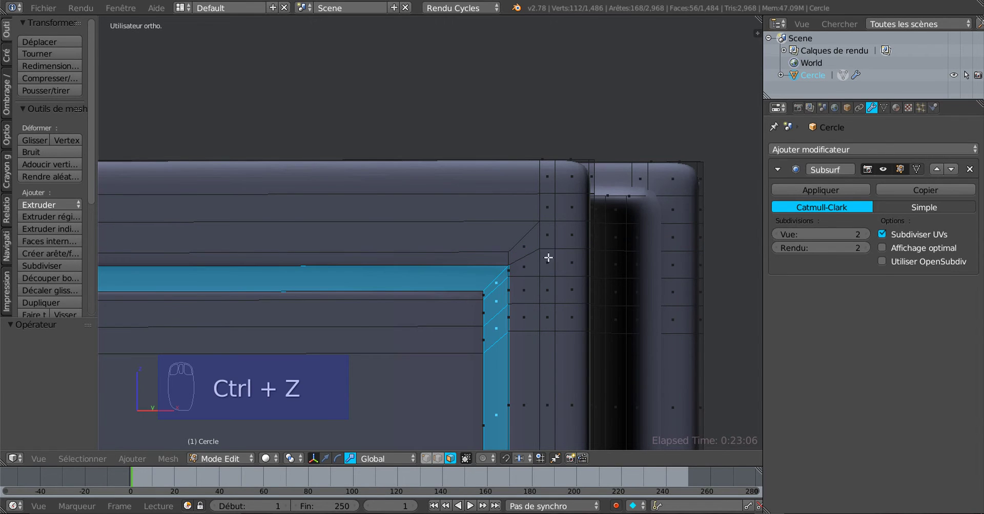
Cut a horizontal edge loop close to the inner edge of the upper border groove, with an edge slide of about 0.67.
scroll(544, 286, "up", 2)
key("ctrl+r")
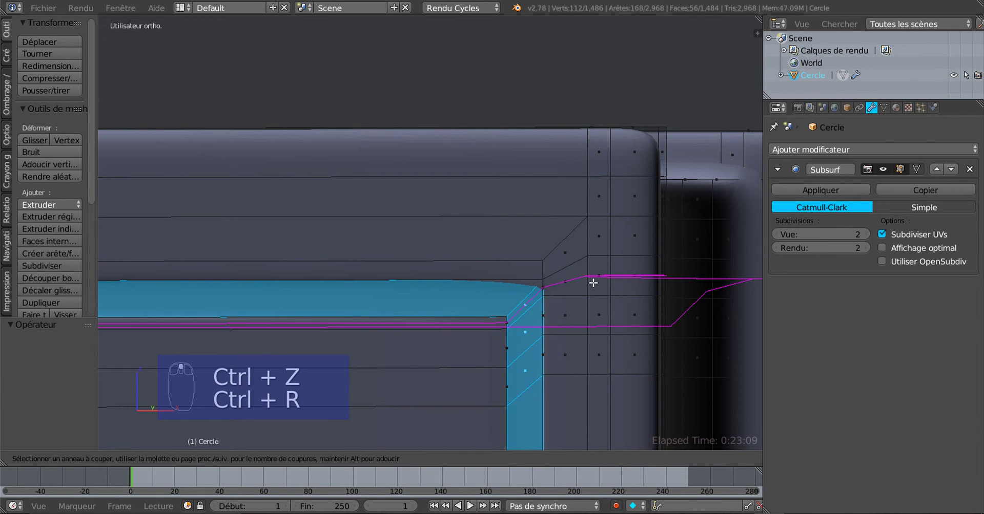
left_click(592, 281)
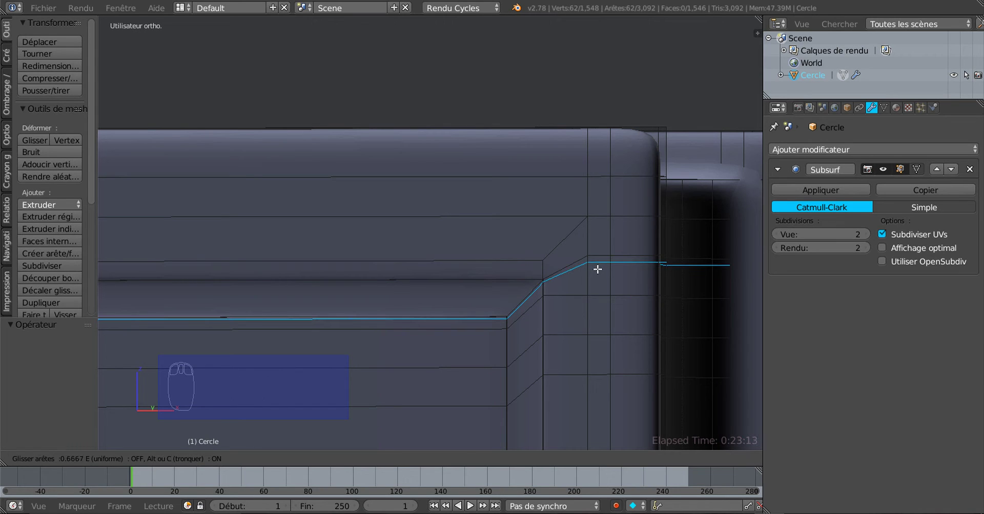
left_click(597, 270)
scroll(591, 321, "down", 4)
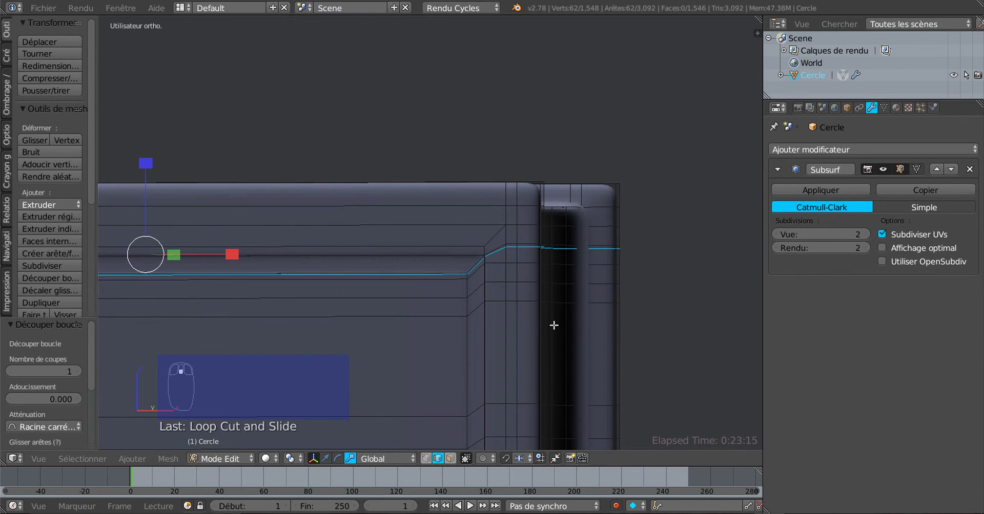
key("Tab")
scroll(353, 289, "down", 2)
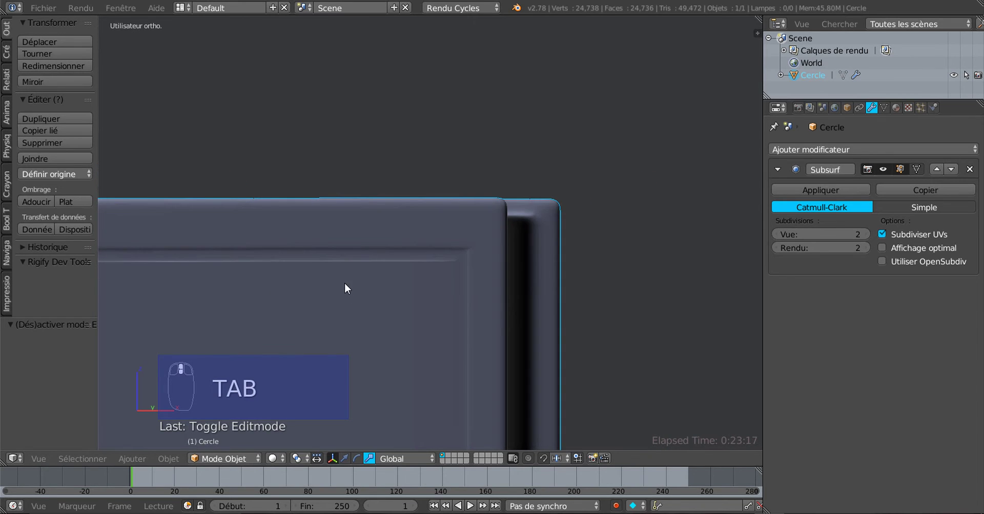
scroll(304, 242, "down", 2)
Cut a matching horizontal edge loop close to the inner edge of the lower border groove, with an edge slide of about 0.42.
key("Tab")
middle_click_drag(512, 322, 500, 298)
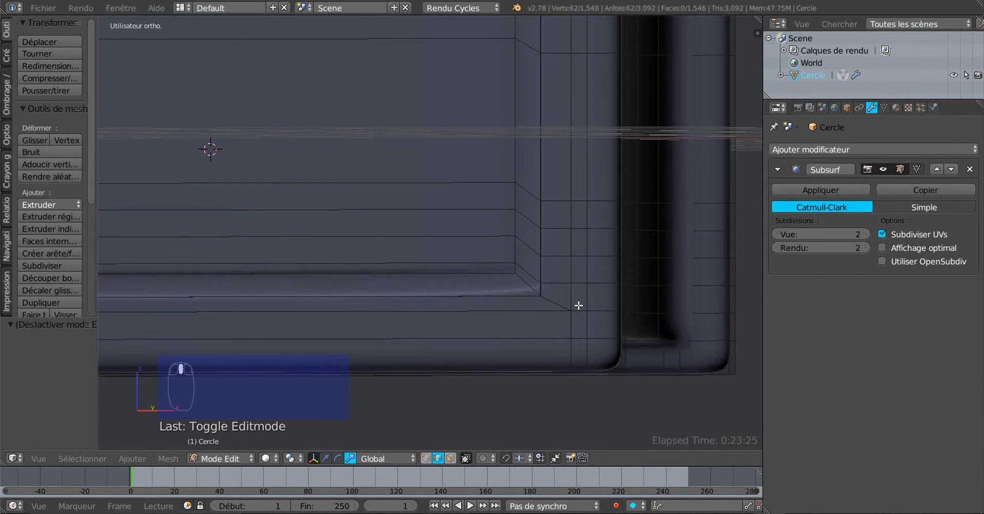
key("ctrl+r")
left_click(617, 289)
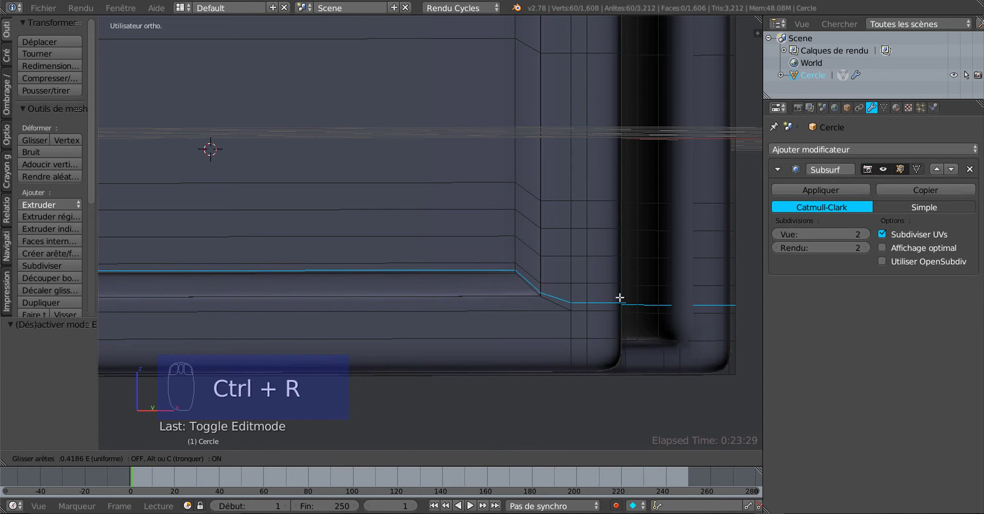
left_click(620, 298)
Examine the sharpened grooves and the rest of the book, comparing the smoothed object with its edit mesh.
key("Tab")
scroll(589, 287, "down", 7)
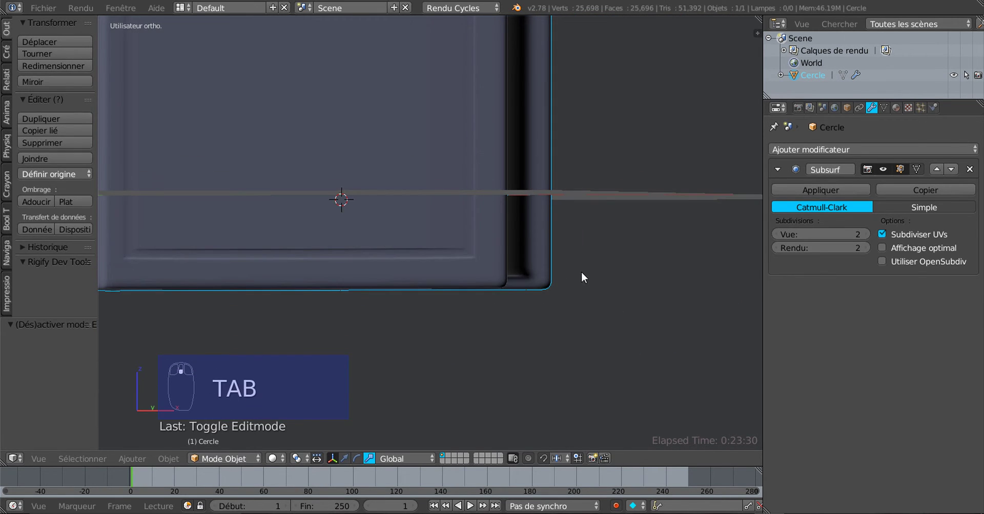
scroll(594, 282, "up", 3)
middle_click_drag(606, 280, 619, 356)
key("Tab")
scroll(564, 302, "up", 3)
key("Tab")
middle_click_drag(566, 267, 348, 334)
Select three lengthwise edge loops spaced across the top of the page block.
key("Tab")
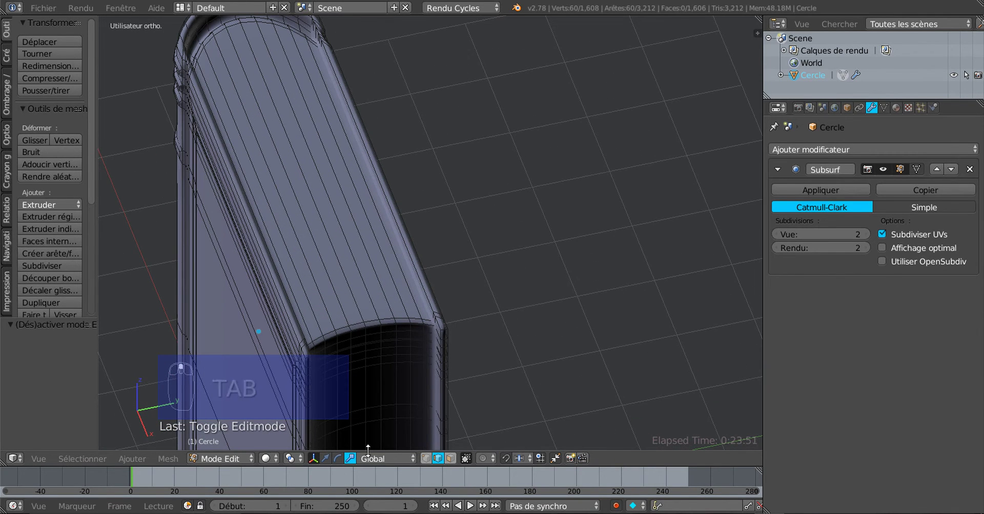
right_click(296, 237)
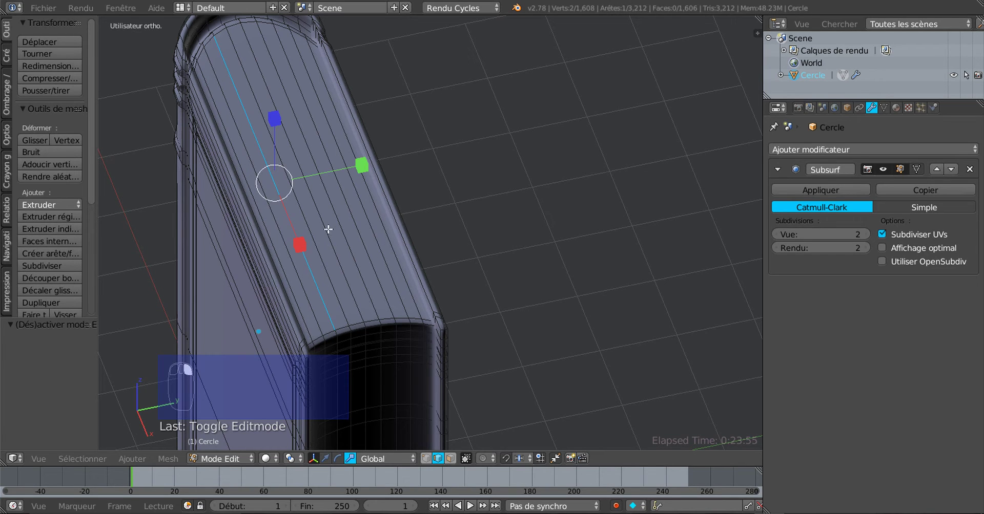
right_click(326, 229, "alt")
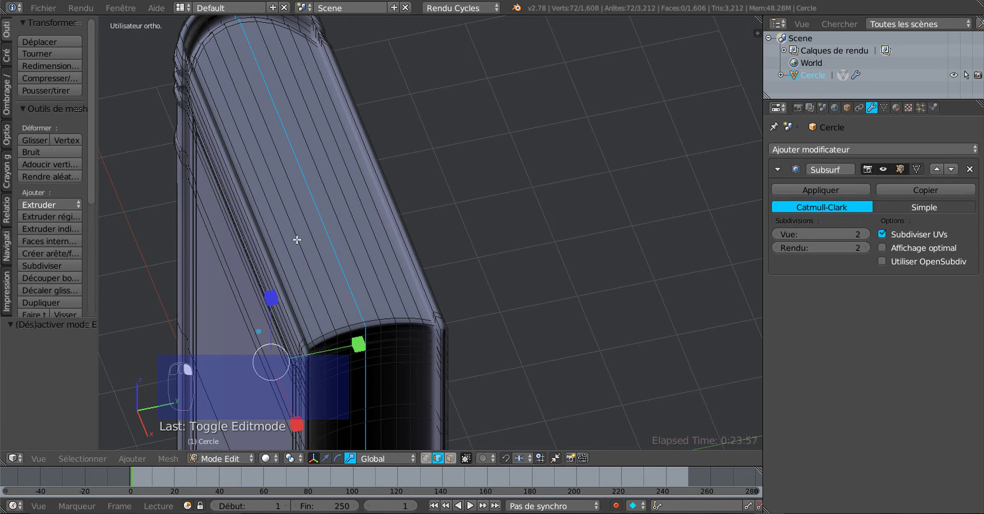
right_click(297, 240, "alt+shift")
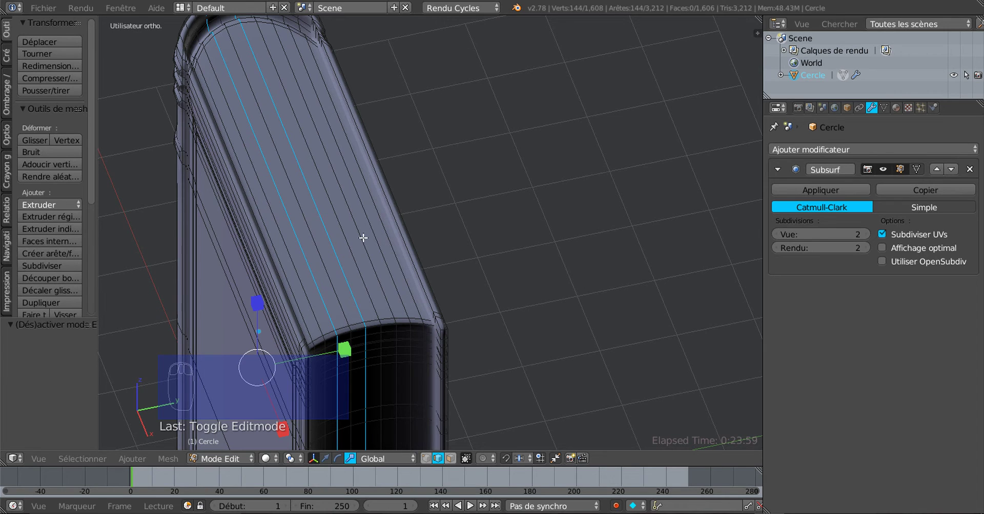
right_click(363, 237, "alt+shift")
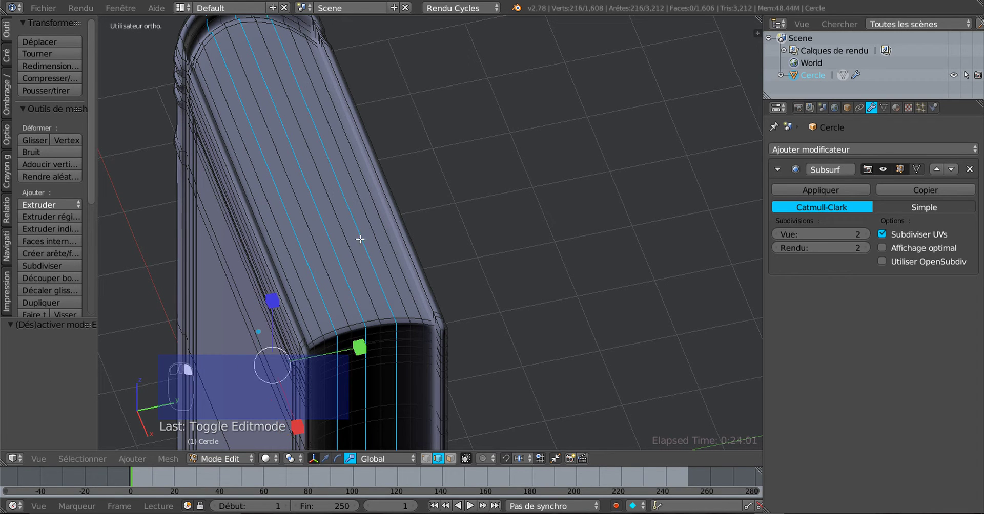
Rip the mesh along the three selected edge loops in front wireframe view, leaving the split edges in place.
scroll(364, 282, "down", 3)
middle_click_drag(364, 284, 446, 264)
scroll(448, 266, "up", 1)
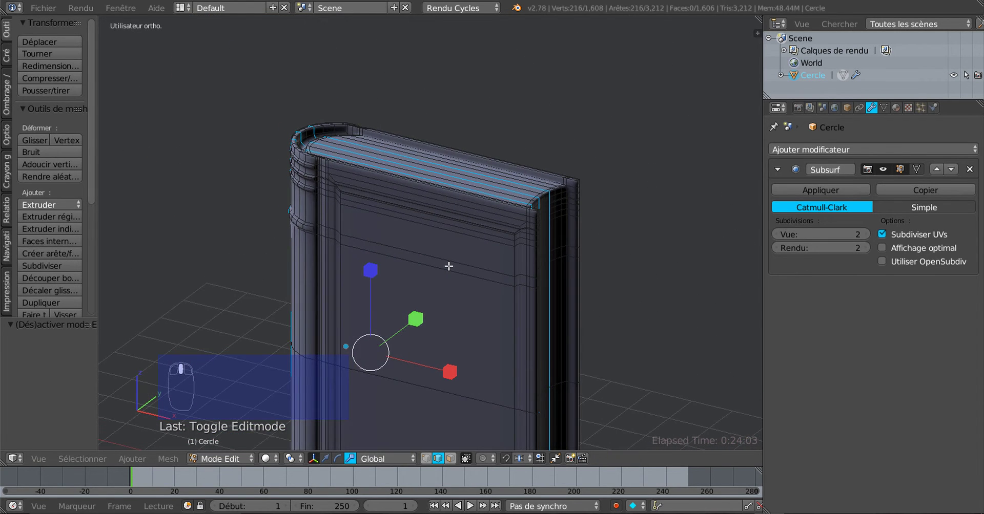
key("KP_1")
scroll(433, 263, "down", 6)
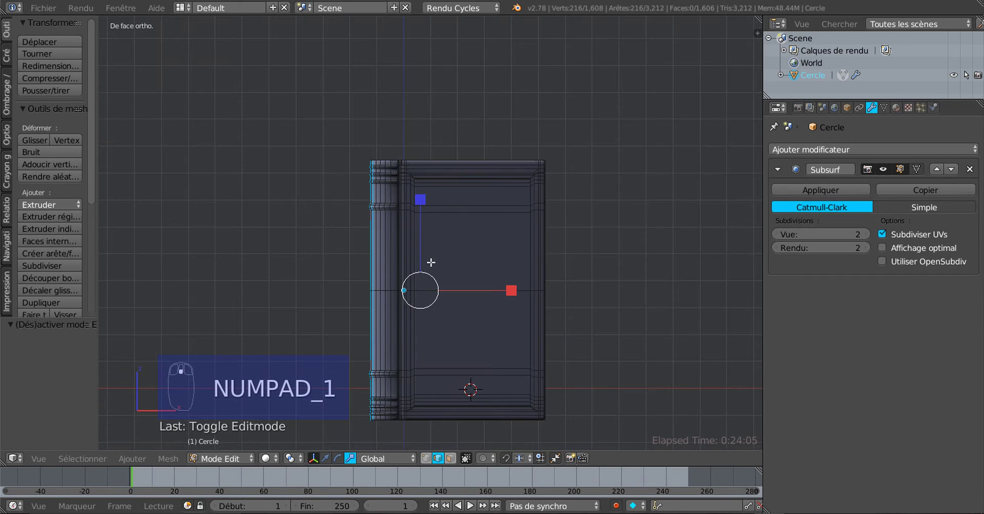
scroll(432, 272, "up", 2)
key("z")
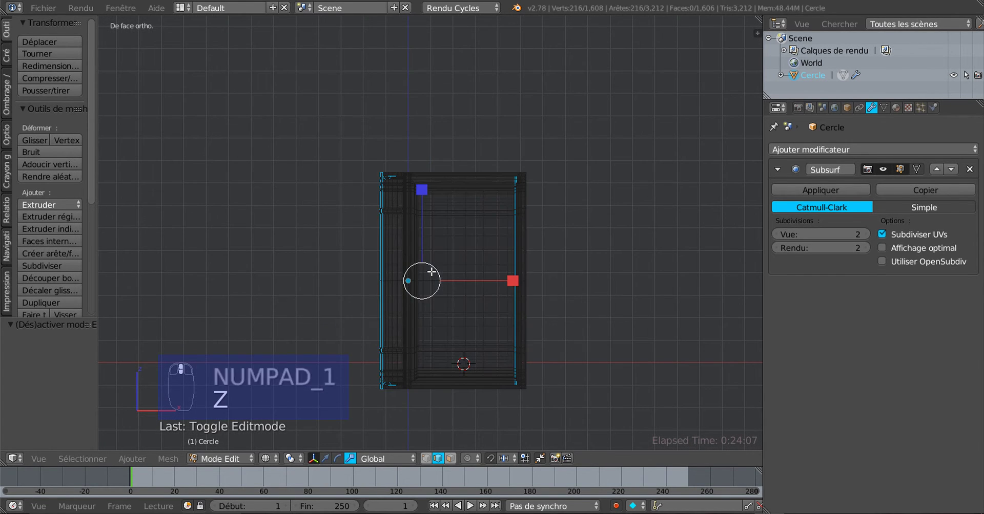
scroll(430, 269, "up", 1)
key("v")
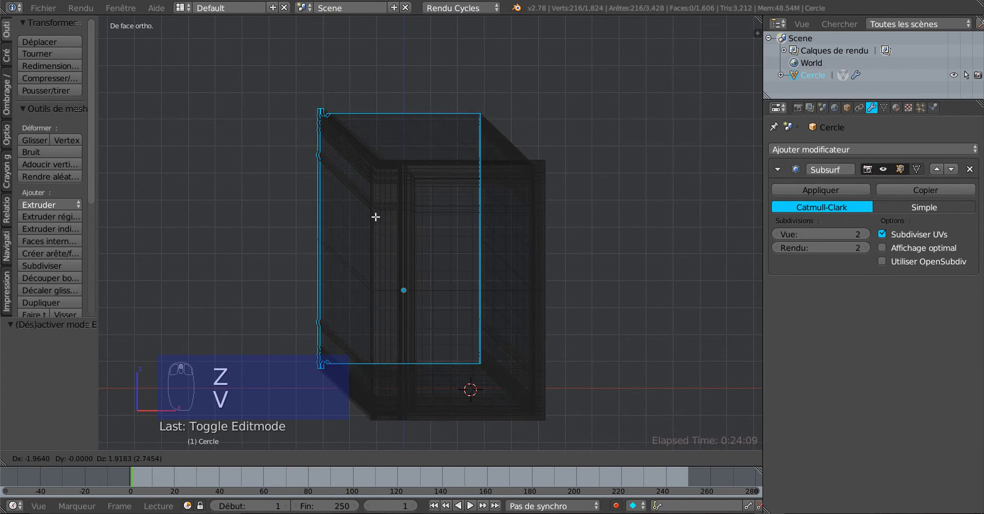
right_click(377, 216)
Remove the spine-side vertices from the ripped edge selection with circle select, and inspect what is still selected on the page block.
key("c")
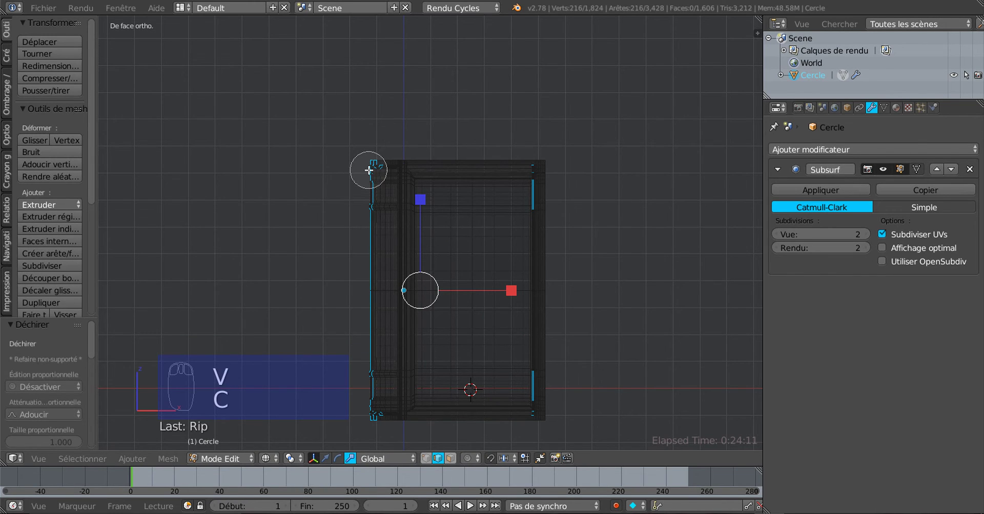
mouse_move(369, 167)
middle_mouse_down()
mouse_move(362, 424)
mouse_move(367, 409)
middle_mouse_up()
right_click(357, 332)
key("z")
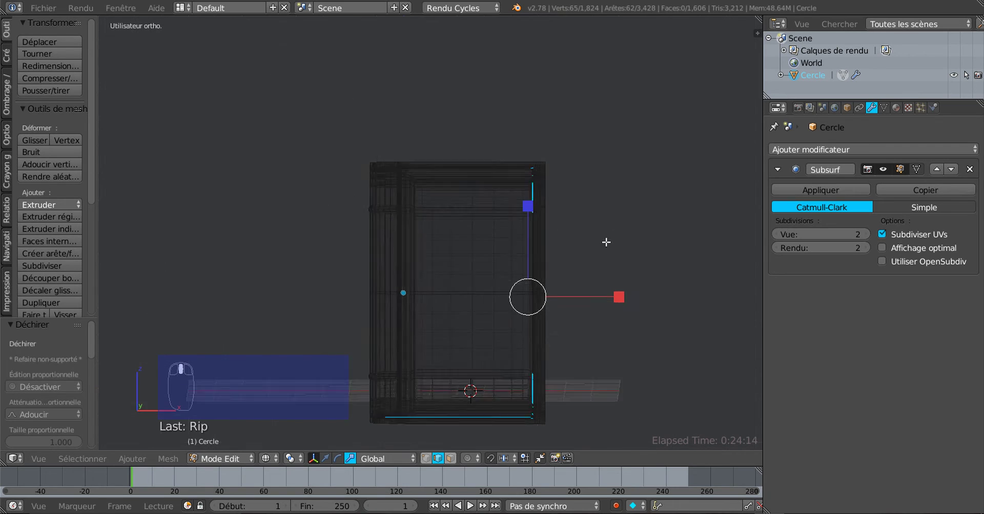
mouse_move(604, 241)
middle_mouse_down()
mouse_move(563, 319)
mouse_move(461, 262)
mouse_move(431, 256)
middle_mouse_up()
scroll(405, 256, "up", 2)
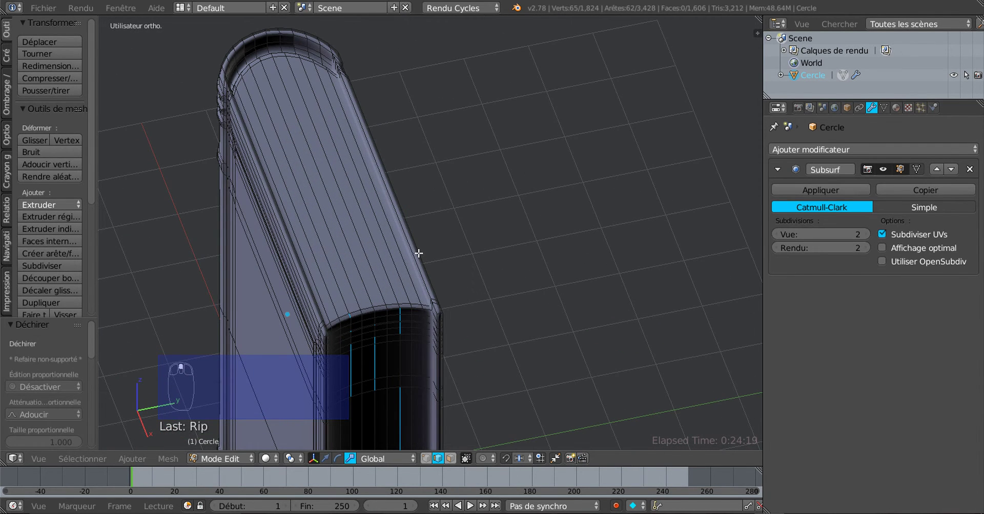
middle_click_drag(440, 246, 466, 264)
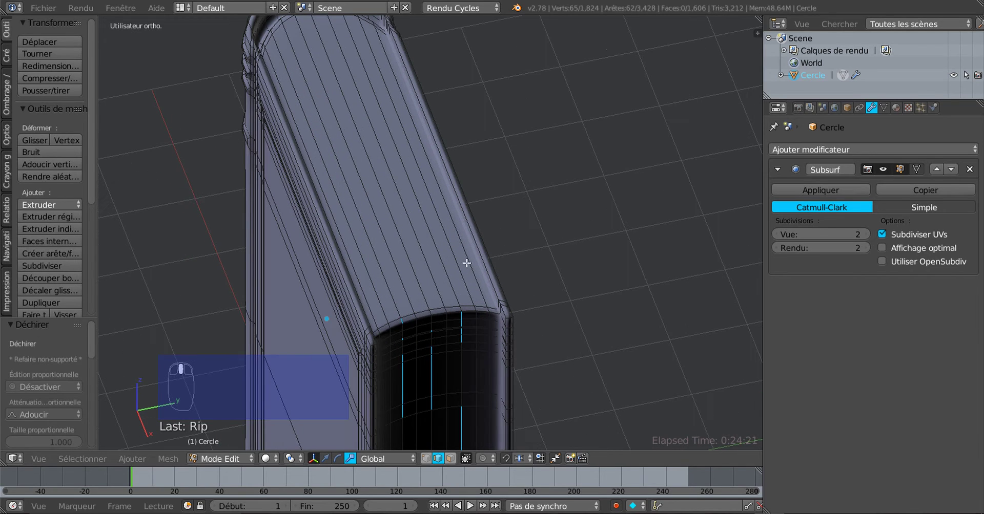
Select three lengthwise edge loops on the page block again, running over its top and fore-edge.
right_click(442, 257, "alt")
right_click(414, 261, "alt+shift")
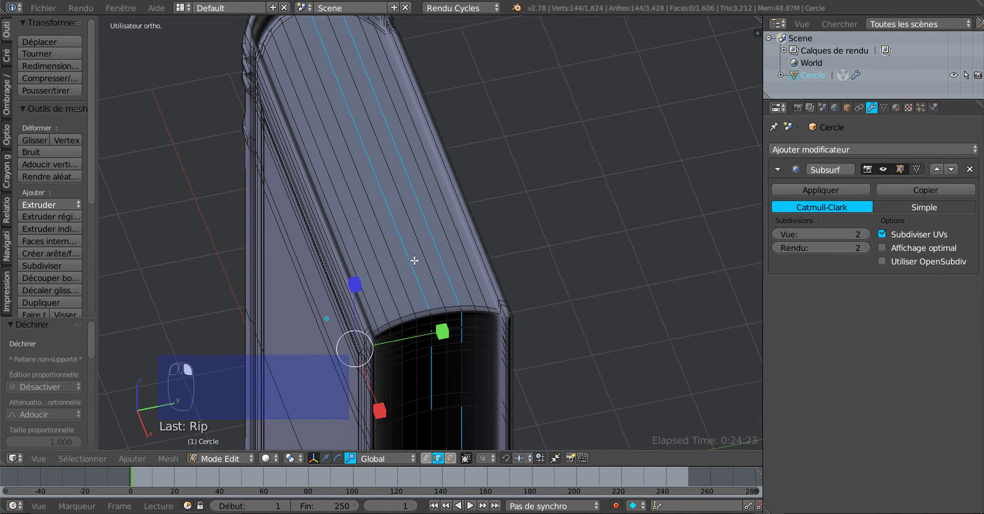
right_click(370, 268, "alt+shift")
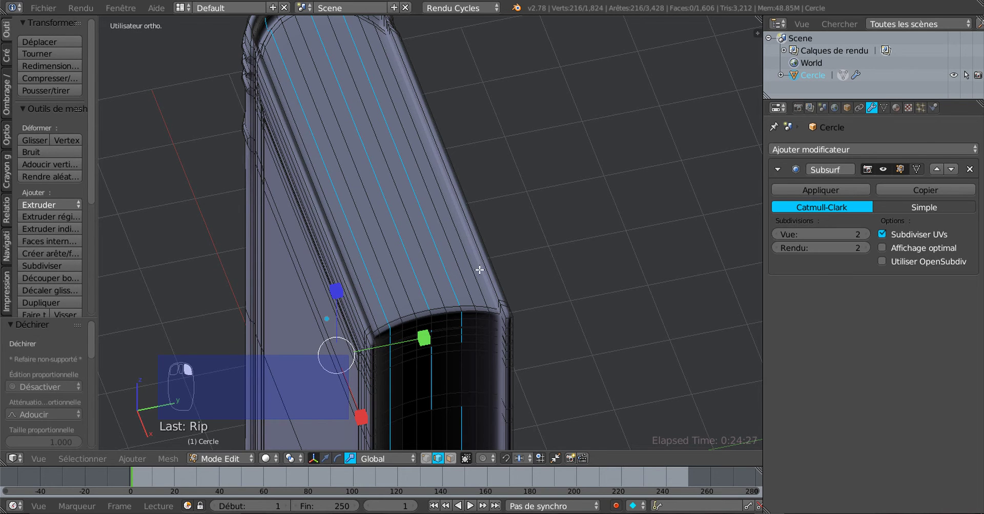
Set the Subsurf modifier's viewport subdivisions to 0.
left_click(777, 236)
type("0")
key("Return")
scroll(622, 265, "down", 2)
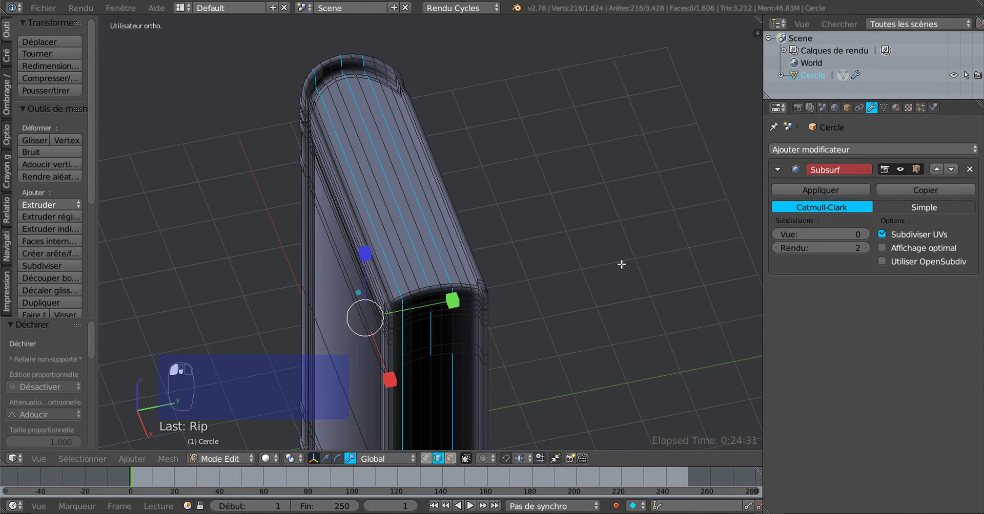
Circle-deselect the spine-side parts of the three loops in top view, using wireframe to reach hidden vertices, keeping only the page block edges.
key("KP_7")
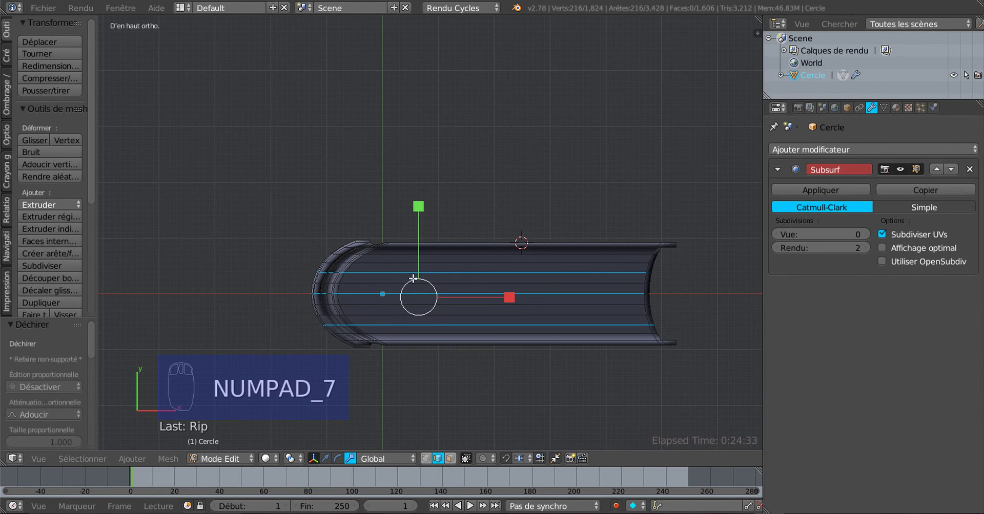
scroll(417, 291, "up", 4)
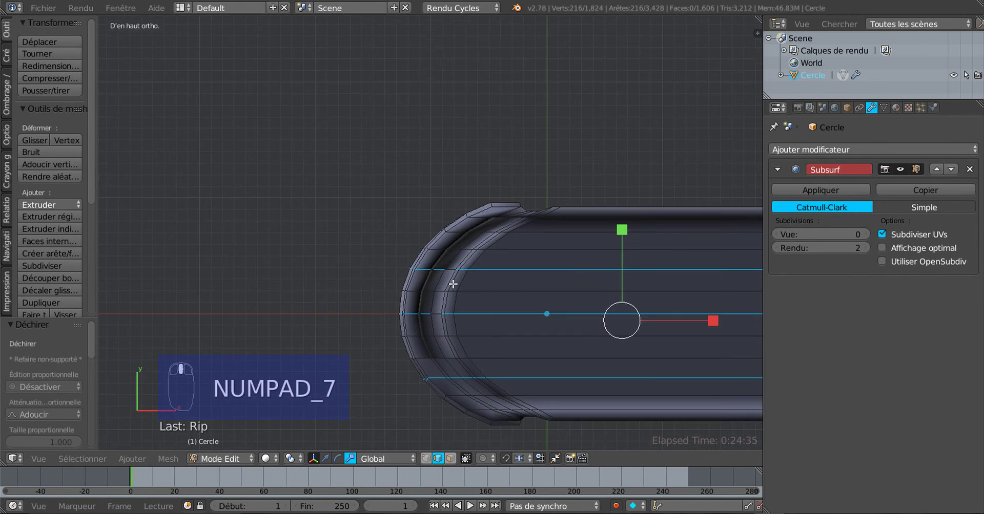
scroll(465, 258, "up", 2)
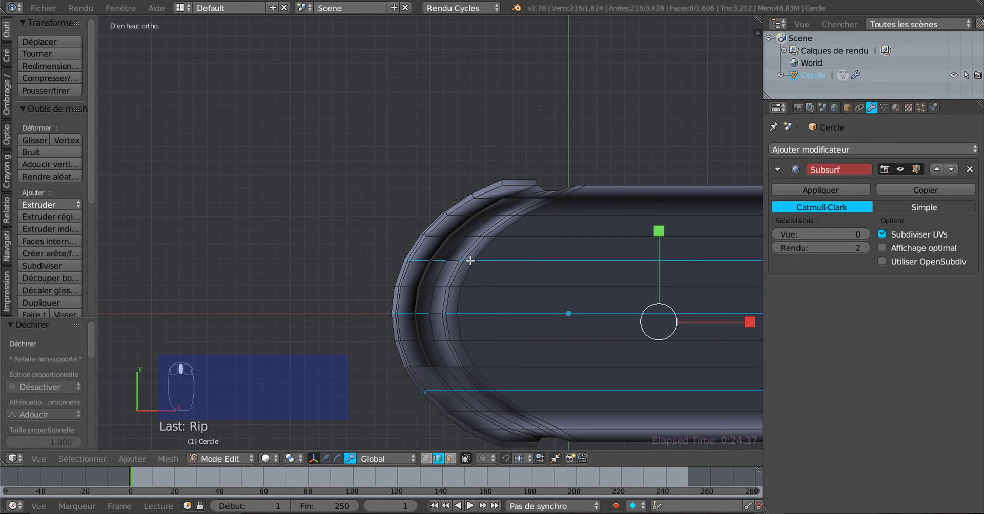
key("c")
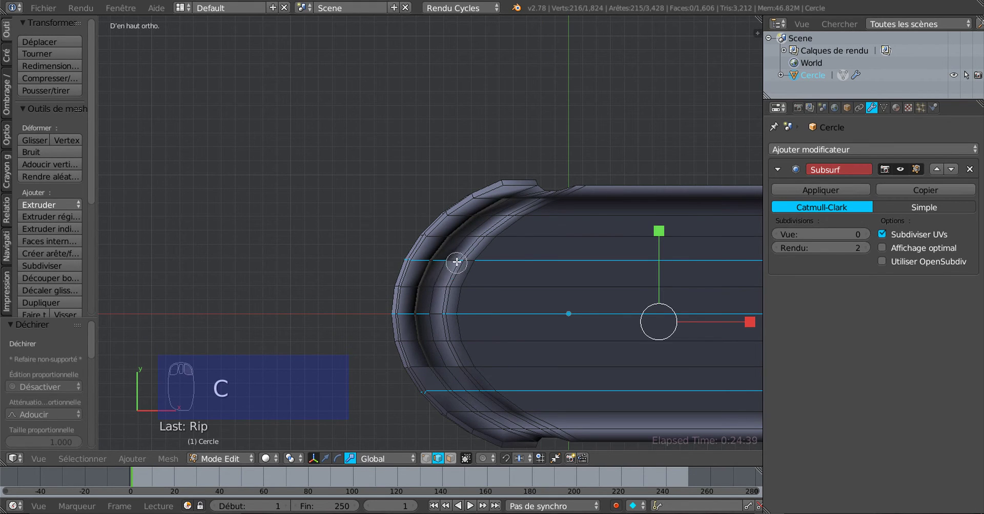
mouse_move(455, 261)
left_mouse_down()
mouse_move(450, 270)
mouse_move(466, 250)
left_mouse_up()
mouse_move(466, 250)
middle_mouse_down()
mouse_move(437, 287)
mouse_move(435, 327)
mouse_move(458, 390)
mouse_move(485, 404)
mouse_move(478, 398)
middle_mouse_up()
right_click(439, 328)
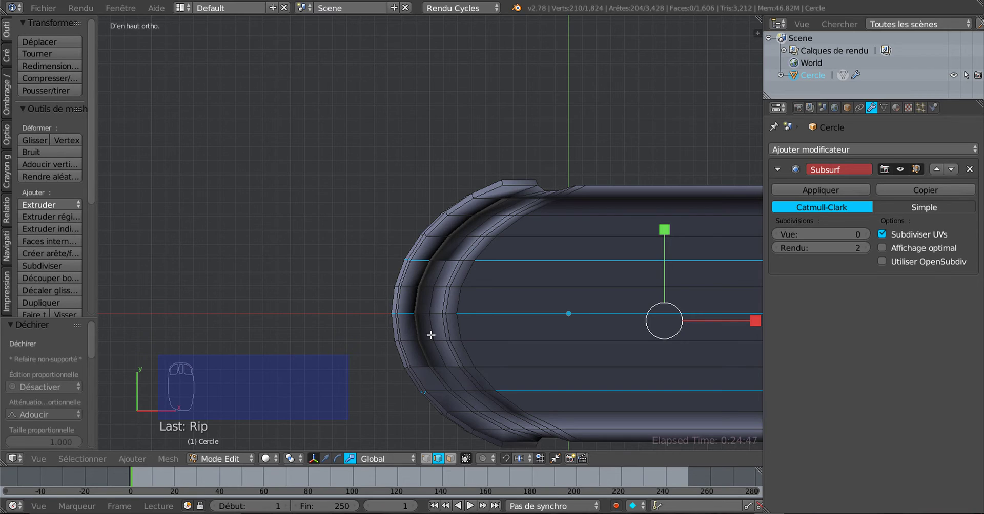
key("z")
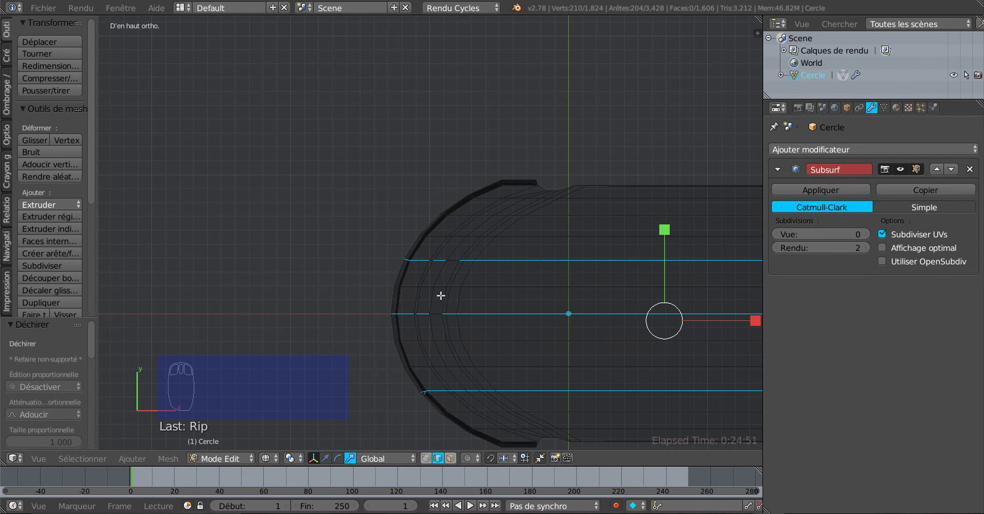
scroll(424, 252, "down", 4)
mouse_move(424, 252)
middle_mouse_down()
mouse_move(408, 341)
mouse_move(424, 382)
mouse_move(468, 404)
mouse_move(425, 322)
mouse_move(441, 257)
middle_mouse_up()
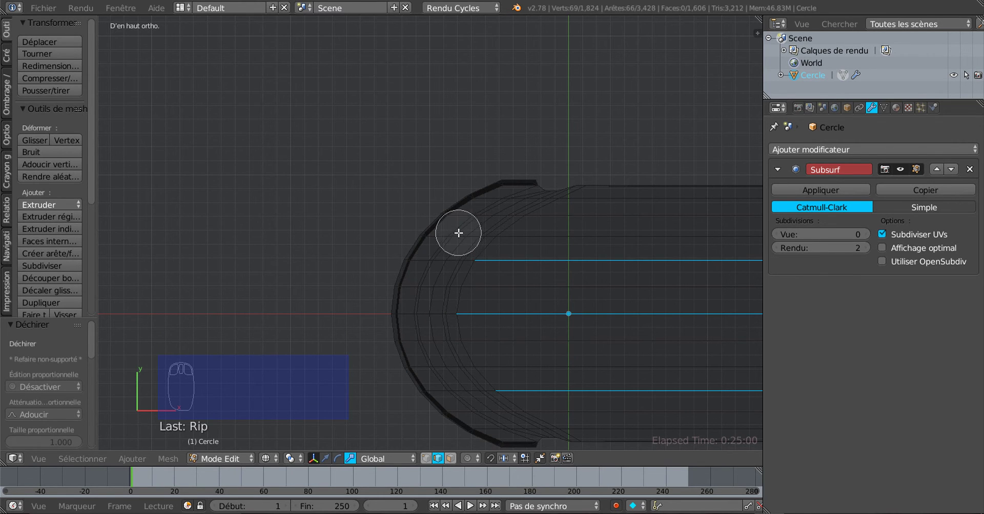
key("Escape")
Add the missing segments of the outer edge loop on the page block's fore-edge to the current selection.
mouse_move(408, 263)
middle_mouse_down()
mouse_move(408, 279)
mouse_move(490, 349)
mouse_move(447, 313)
mouse_move(446, 287)
mouse_move(481, 215)
mouse_move(454, 211)
mouse_move(497, 266)
mouse_move(391, 285)
mouse_move(412, 268)
mouse_move(423, 281)
mouse_move(501, 277)
mouse_move(550, 253)
middle_mouse_up()
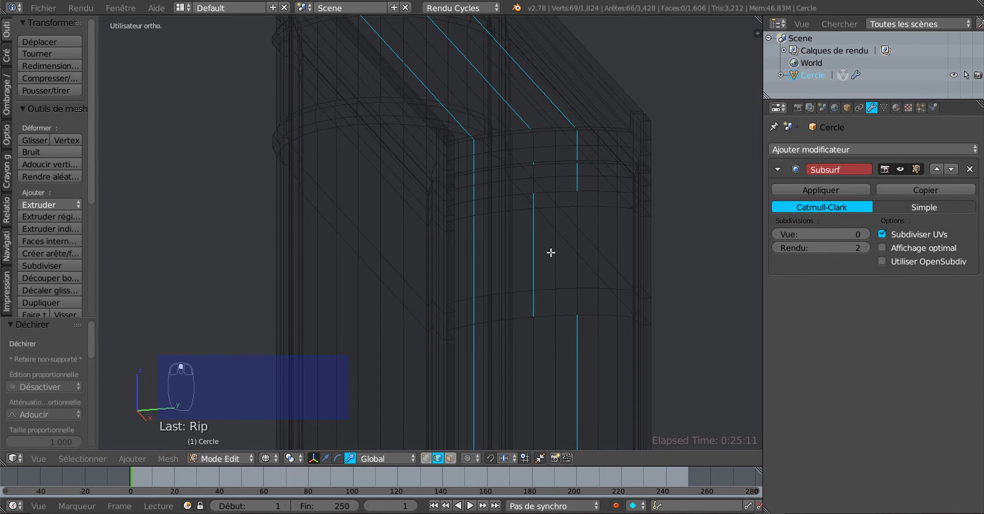
right_click(575, 242)
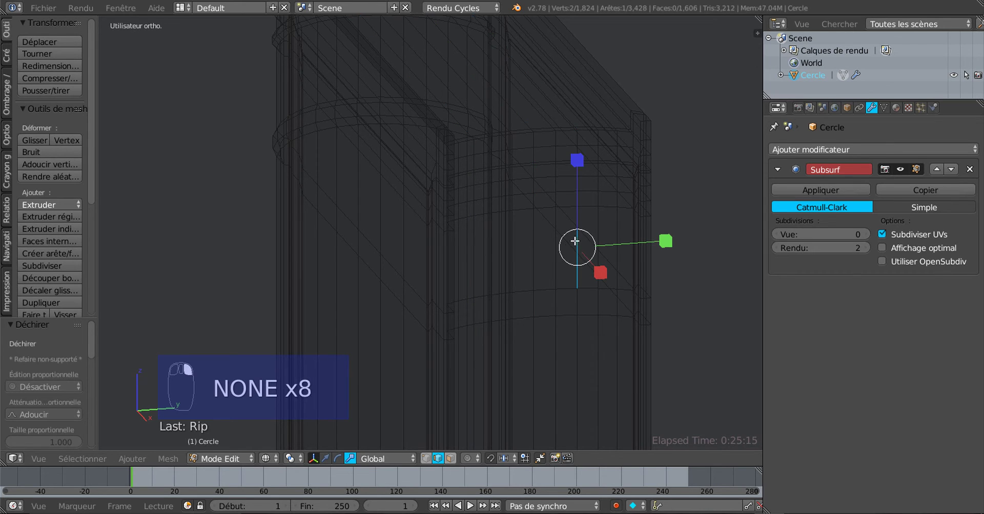
key("ctrl+z")
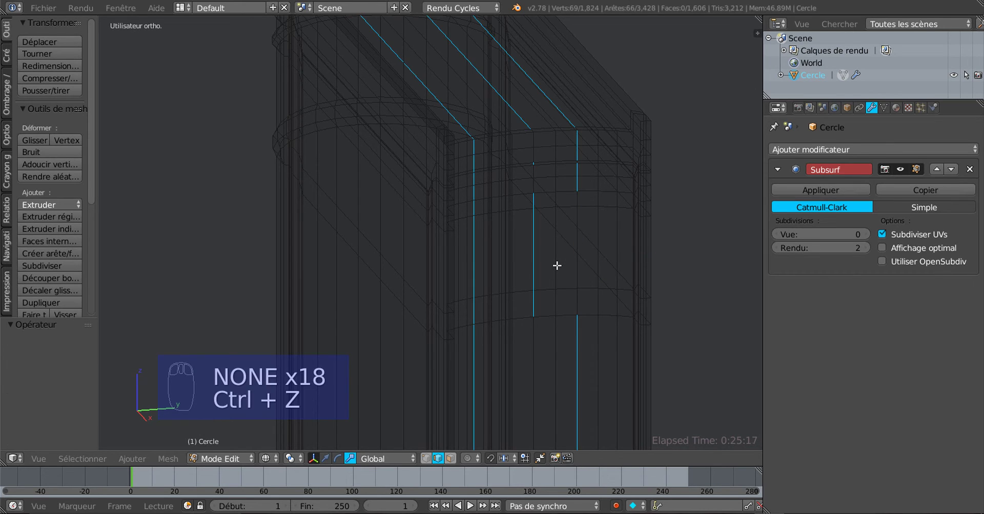
right_click(574, 267, "shift")
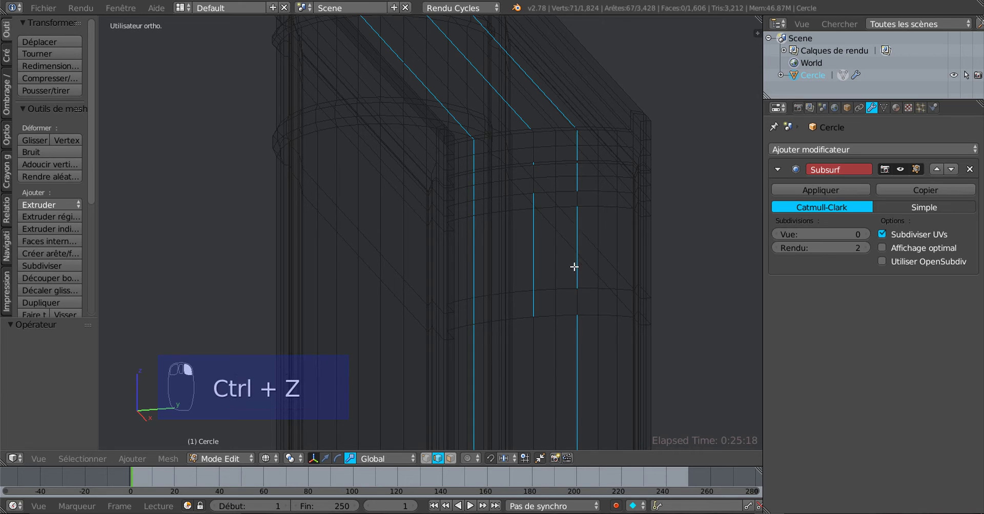
right_click(577, 197, "shift")
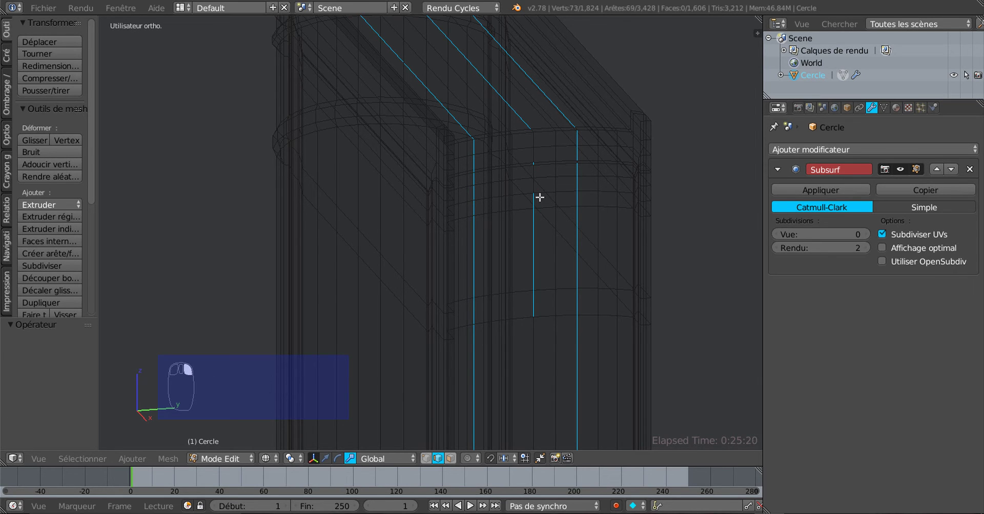
scroll(528, 199, "down", 5)
middle_click_drag(533, 284, 512, 284)
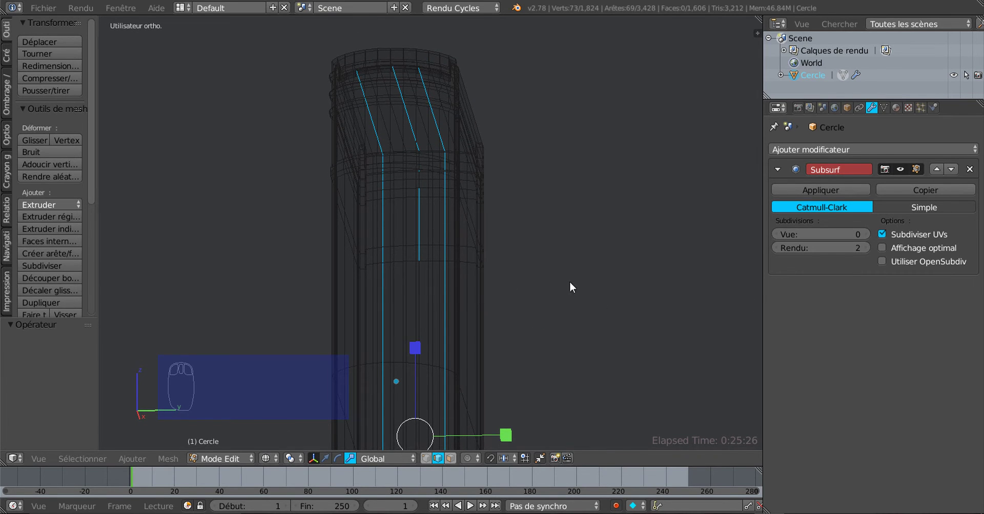
Switch to solid shading in Object Mode to inspect the book's upper end, and return to Edit Mode.
key("Tab")
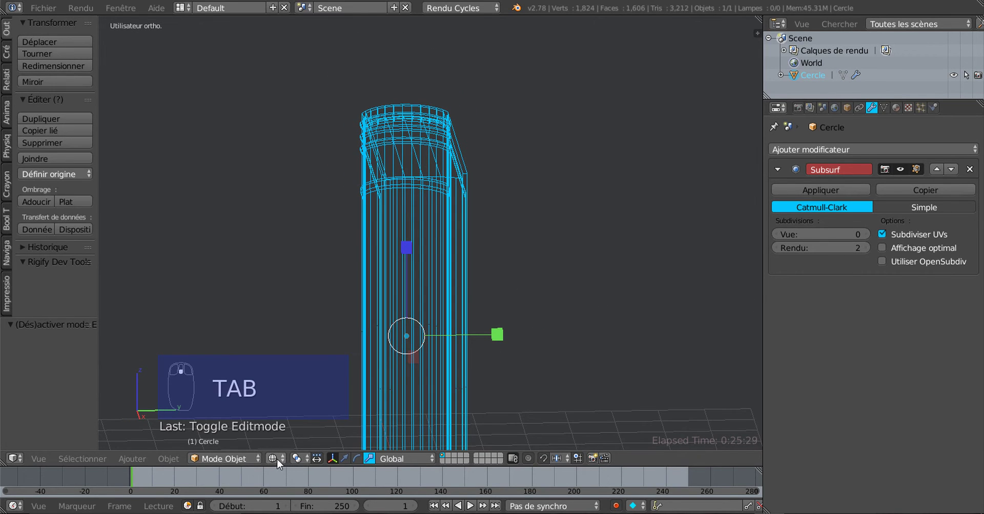
left_click(297, 460)
left_click(339, 408)
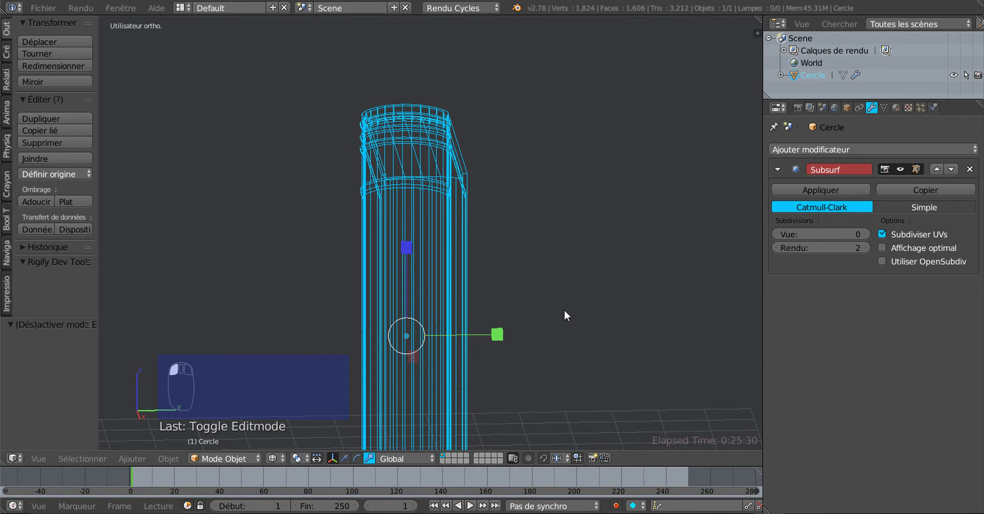
key("z")
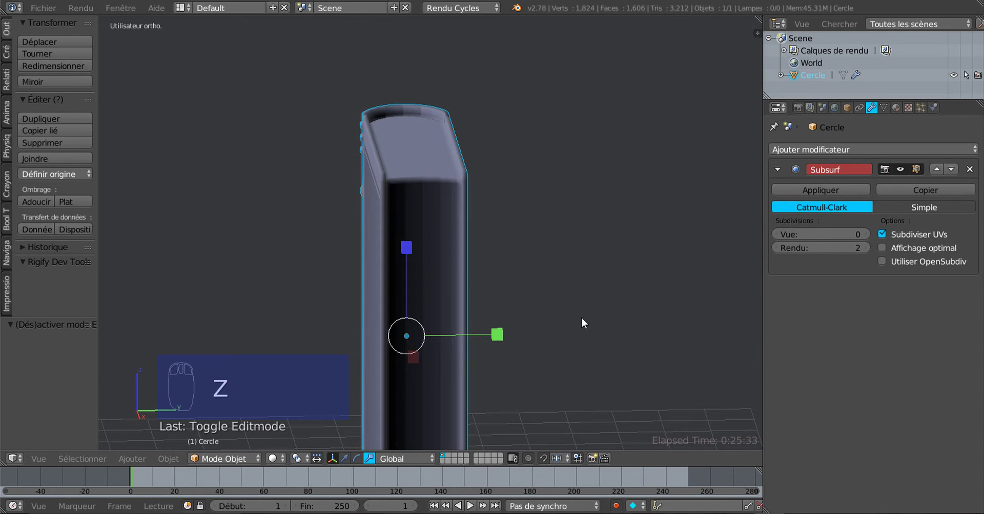
mouse_move(588, 327)
middle_mouse_down()
mouse_move(609, 324)
mouse_move(635, 350)
middle_mouse_up()
key("Tab")
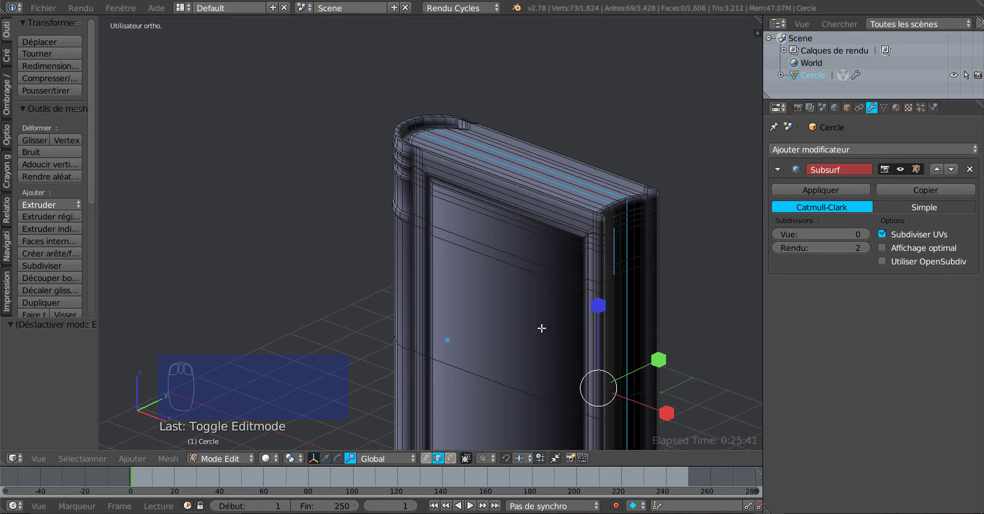
Select the entire mesh and remove its duplicate vertices with a merge distance of 0.0001.
key("a")
key("a")
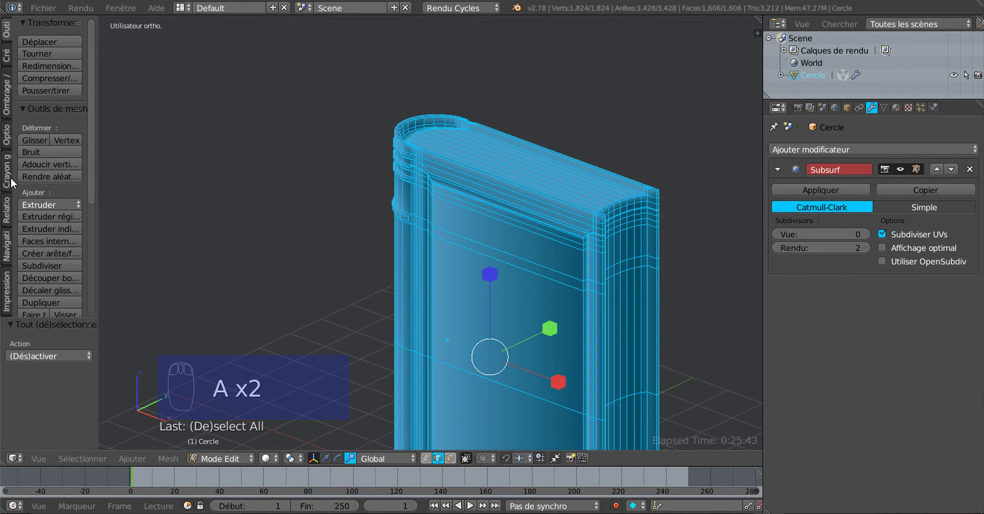
left_click_drag(91, 86, 96, 247)
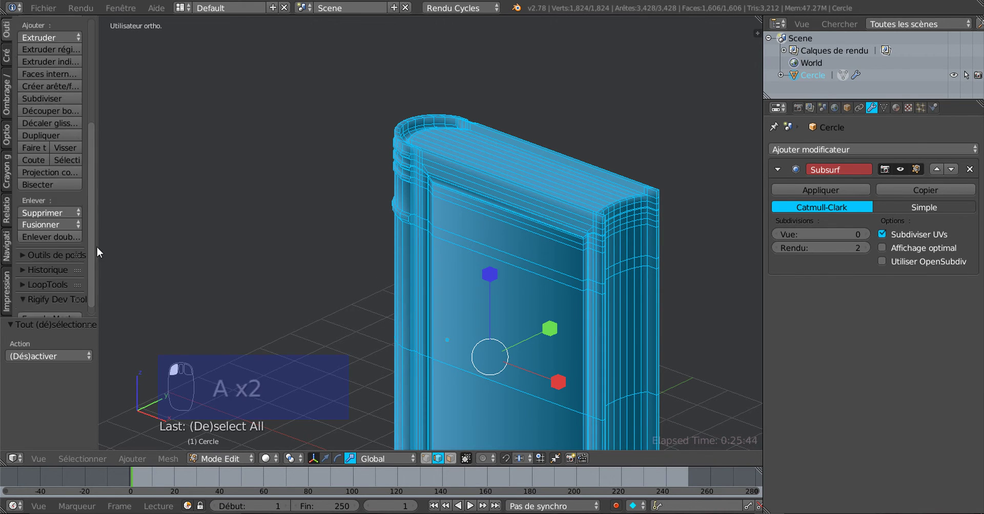
left_click(54, 222)
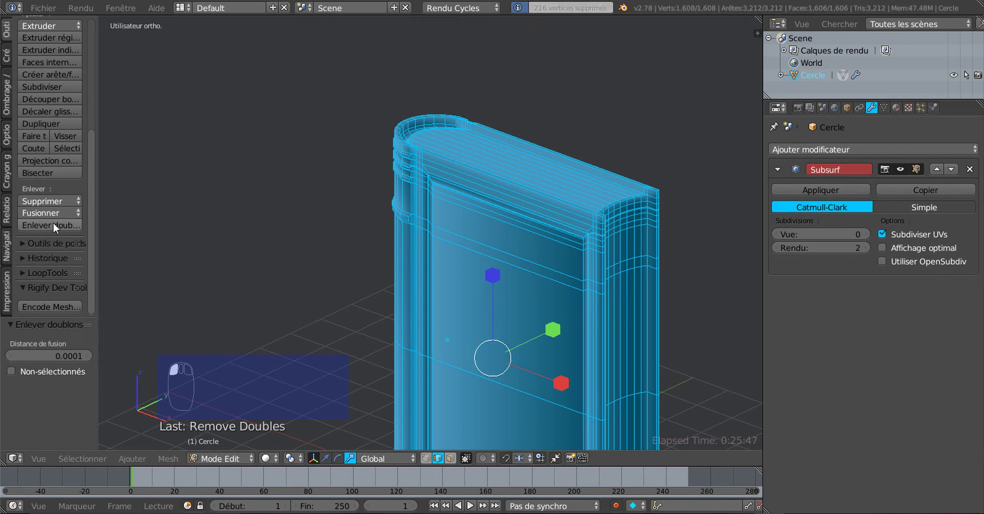
Select three lengthwise edge loops running over the page block's top and fore-edge.
scroll(408, 256, "down", 3)
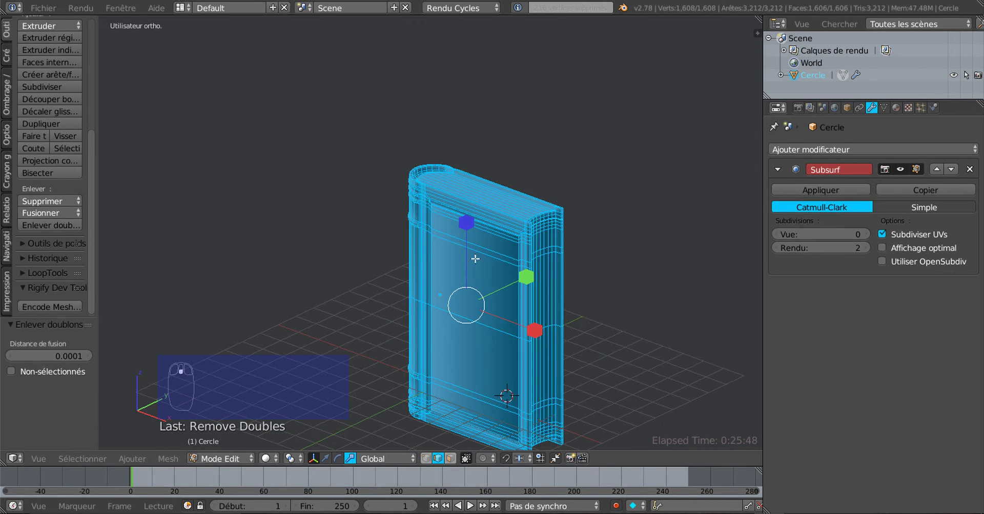
middle_click_drag(475, 259, 382, 249)
scroll(383, 232, "up", 5)
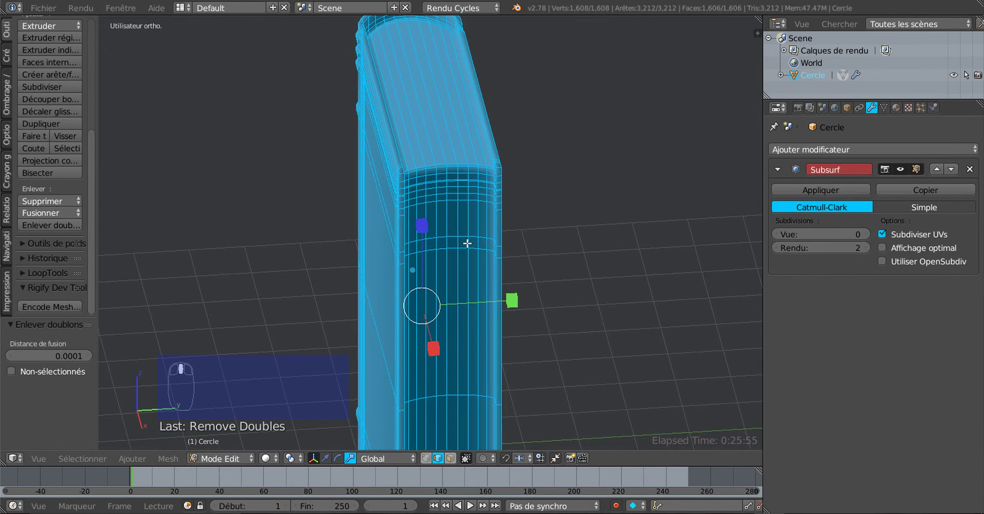
right_click(487, 210, "alt")
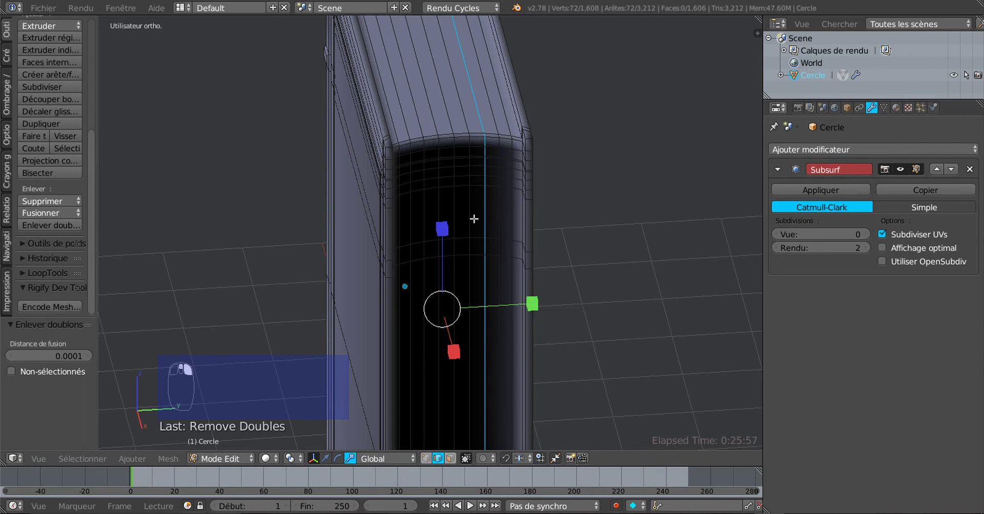
right_click(452, 211, "alt+shift")
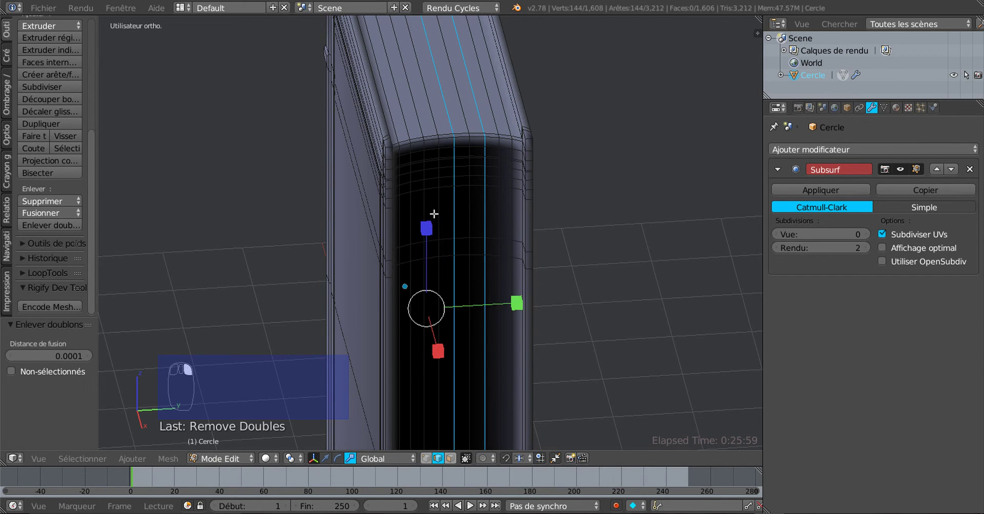
right_click(414, 207, "alt+shift")
Circle-deselect the parts of the three loops on the curved spine rim in top view.
scroll(471, 194, "down", 3)
middle_click_drag(476, 205, 531, 269)
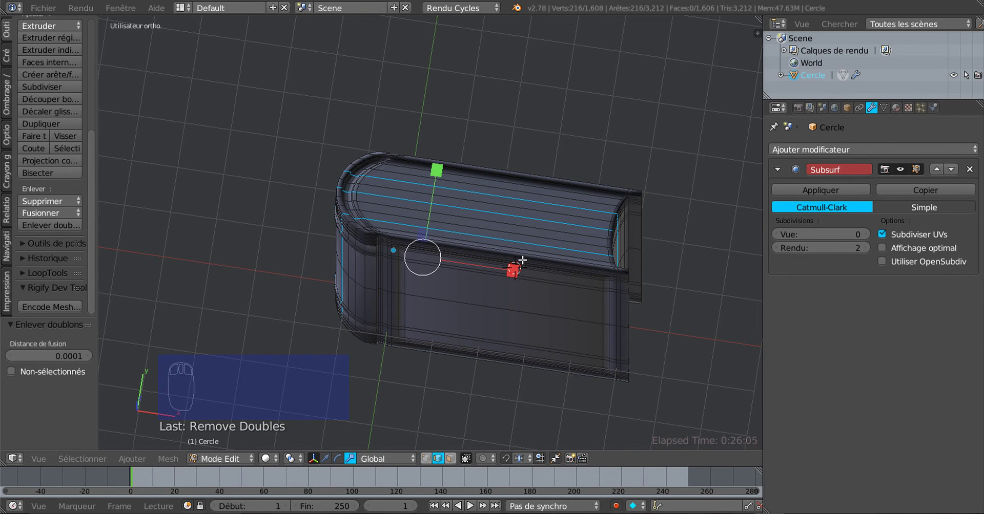
key("KP_7")
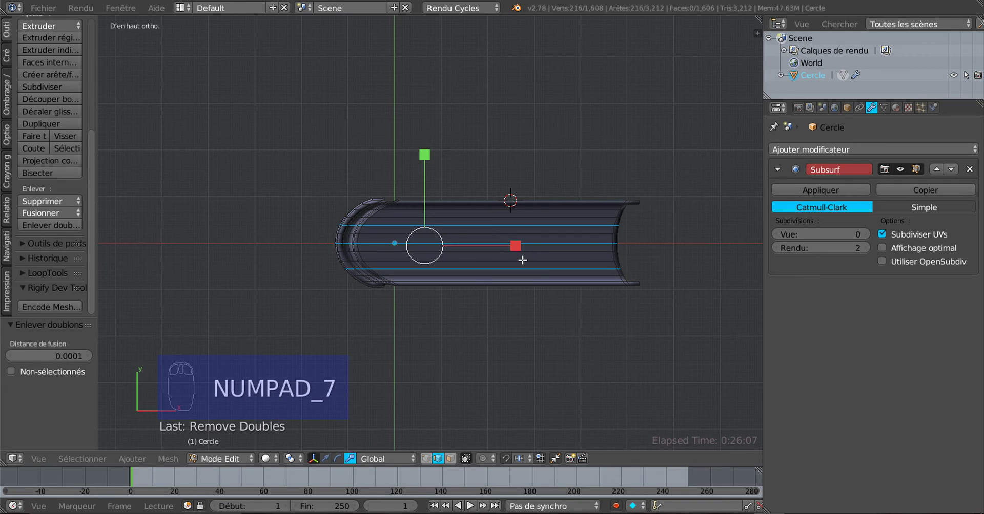
scroll(382, 264, "up", 2)
middle_click_drag(378, 245, 471, 263, "shift")
scroll(444, 229, "up", 3)
scroll(470, 260, "up", 3)
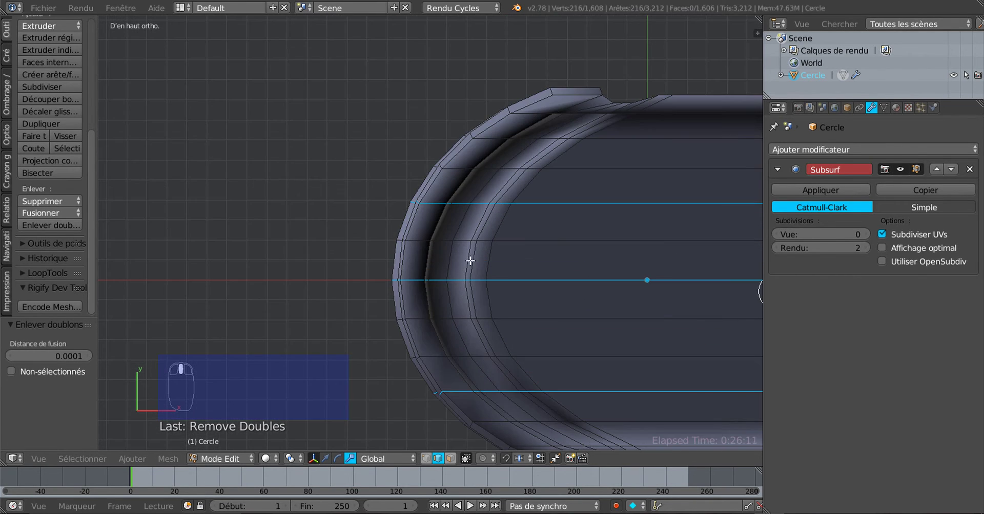
key("c")
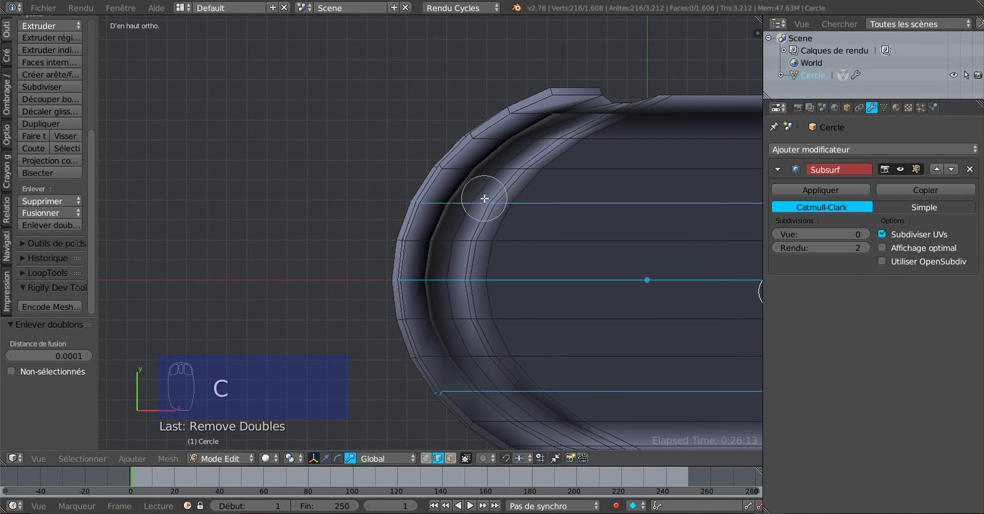
mouse_move(488, 200)
middle_mouse_down()
mouse_move(448, 213)
mouse_move(429, 238)
mouse_move(454, 267)
mouse_move(471, 380)
mouse_move(514, 405)
mouse_move(459, 398)
middle_mouse_up()
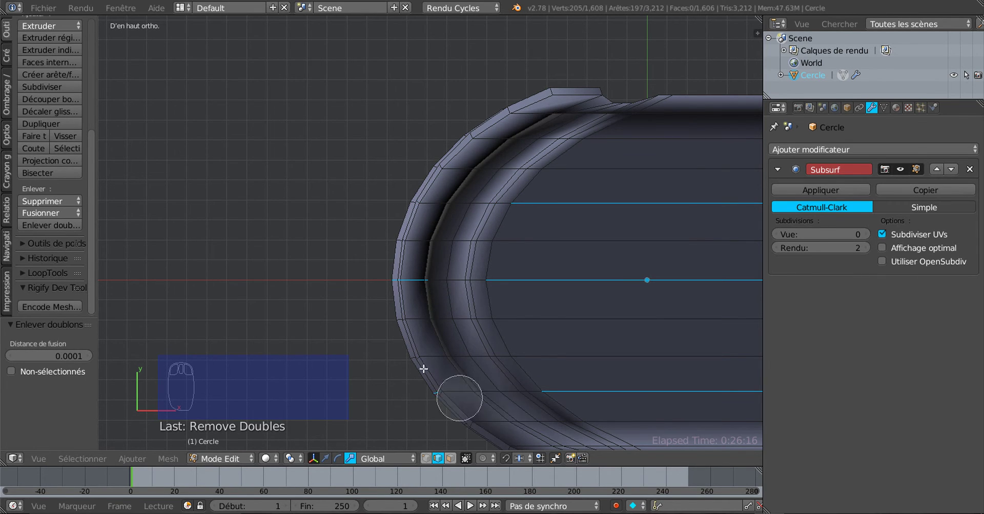
right_click(404, 288)
Circle-deselect the loop vertices still selected around the spine's upper rim and inner groove from an angled view.
scroll(285, 318, "down", 2)
mouse_move(286, 318)
middle_mouse_down()
mouse_move(380, 208)
mouse_move(403, 72)
mouse_move(419, 109)
middle_mouse_up()
scroll(512, 191, "up", 3)
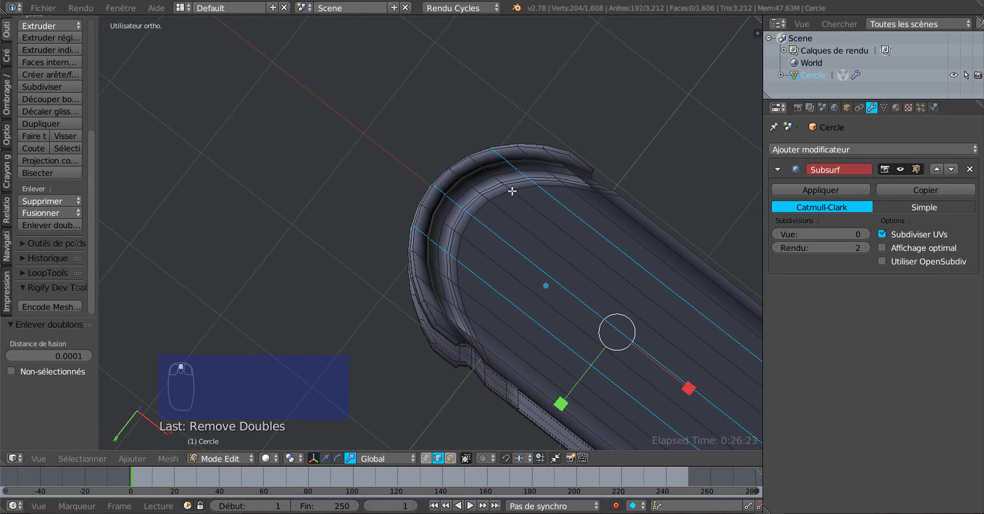
key("c")
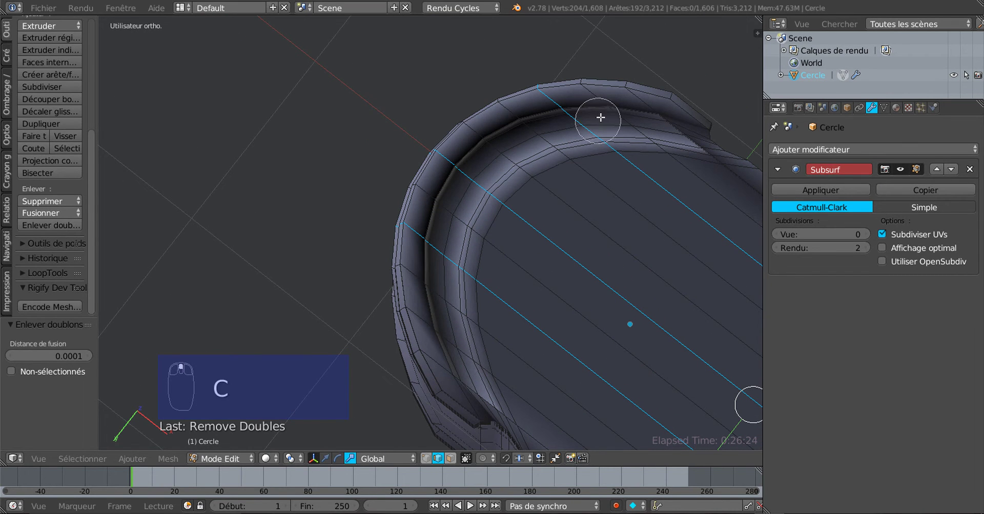
mouse_move(599, 114)
middle_mouse_down()
mouse_move(567, 128)
mouse_move(496, 122)
mouse_move(447, 246)
mouse_move(417, 201)
mouse_move(435, 183)
mouse_move(595, 244)
middle_mouse_up()
right_click(459, 159)
Circle-deselect the three loops along the outer back of the spine, from the upper bands down its length.
scroll(461, 164, "down", 2)
mouse_move(365, 308)
middle_mouse_down()
mouse_move(481, 304)
mouse_move(523, 347)
mouse_move(553, 314)
mouse_move(544, 358)
mouse_move(554, 275)
mouse_move(533, 269)
mouse_move(467, 136)
middle_mouse_up()
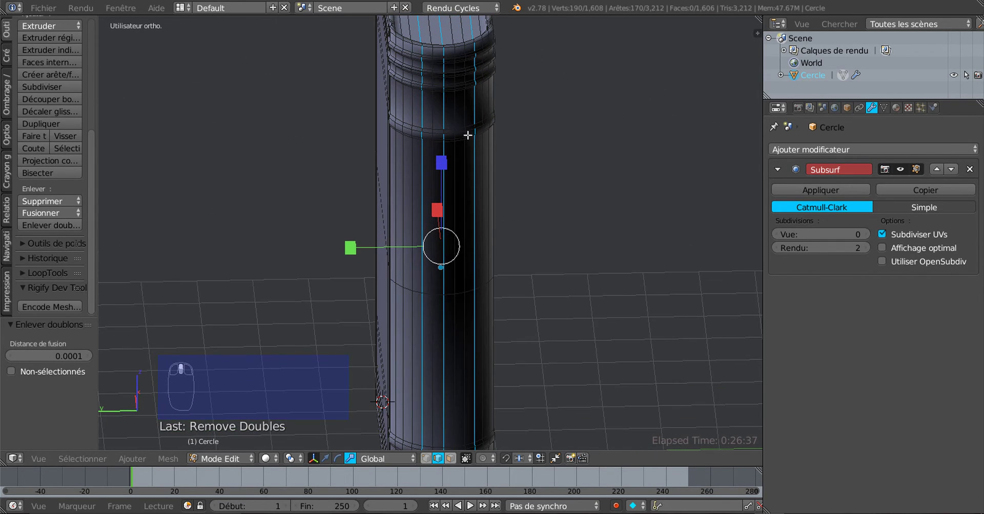
key("c")
mouse_move(439, 72)
middle_mouse_down()
mouse_move(482, 73)
mouse_move(487, 111)
mouse_move(393, 209)
mouse_move(448, 121)
mouse_move(422, 363)
middle_mouse_up()
right_click(553, 318)
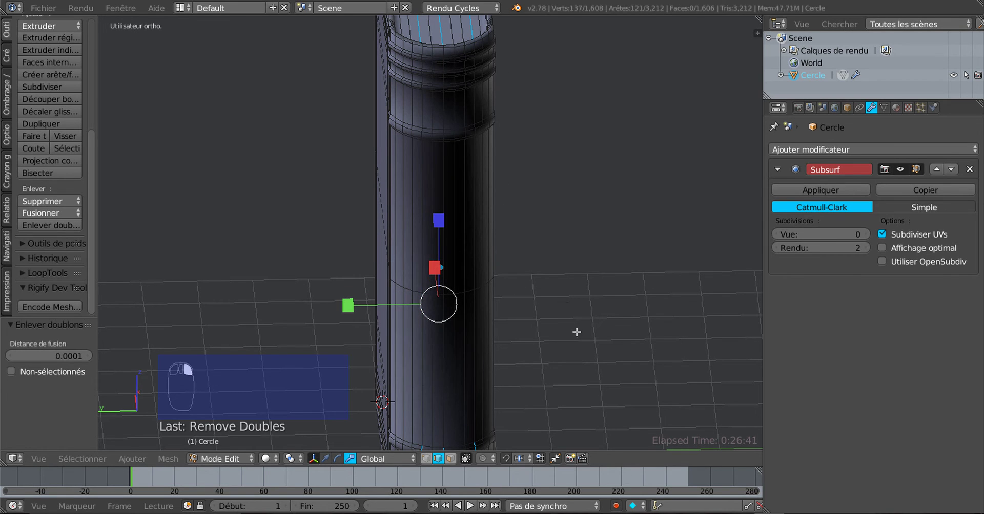
Circle-deselect the loop segments crossing the raised bands at the lower end of the spine.
mouse_move(576, 332)
middle_mouse_down()
mouse_move(545, 351)
mouse_move(547, 377)
mouse_move(518, 148)
middle_mouse_up()
scroll(466, 311, "up", 2)
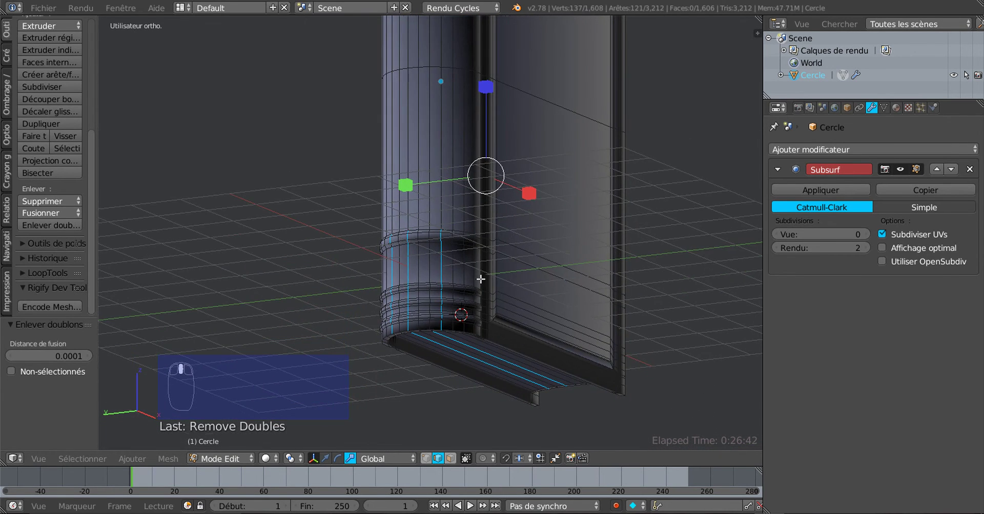
mouse_move(453, 315)
middle_mouse_down()
mouse_move(439, 340)
mouse_move(395, 347)
mouse_move(387, 283)
middle_mouse_up()
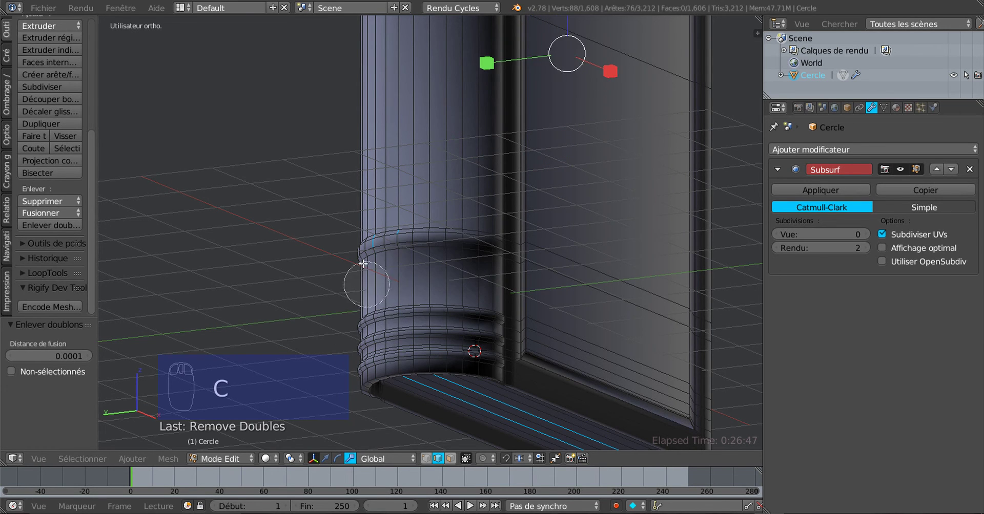
Switch to wireframe and circle-deselect the leftover loop vertices at the spine's lower end.
middle_click_drag(611, 285, 518, 391)
scroll(538, 250, "down", 3)
key("z")
scroll(437, 342, "up", 2)
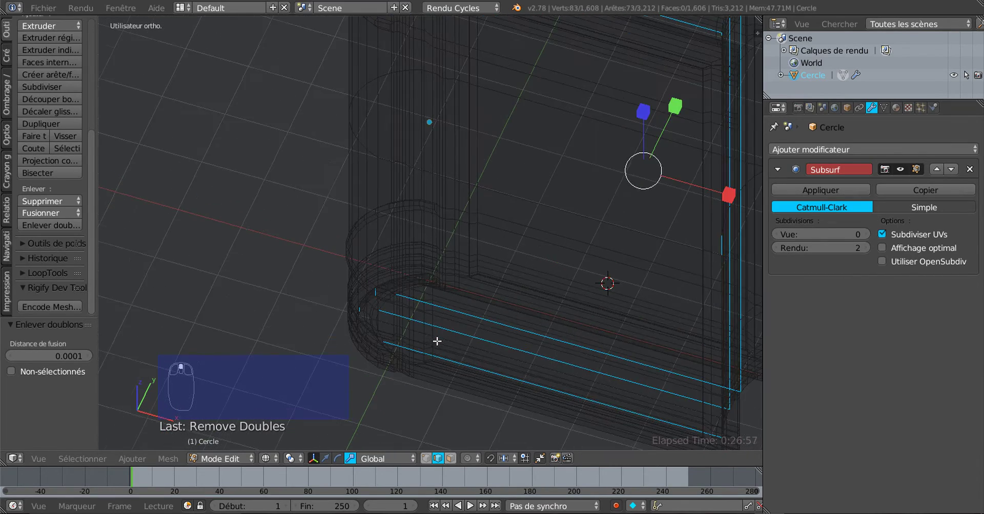
mouse_move(418, 340)
middle_mouse_down()
mouse_move(398, 341)
mouse_move(367, 283)
mouse_move(340, 308)
middle_mouse_up()
scroll(421, 318, "up", 1)
key("c")
right_click(418, 129)
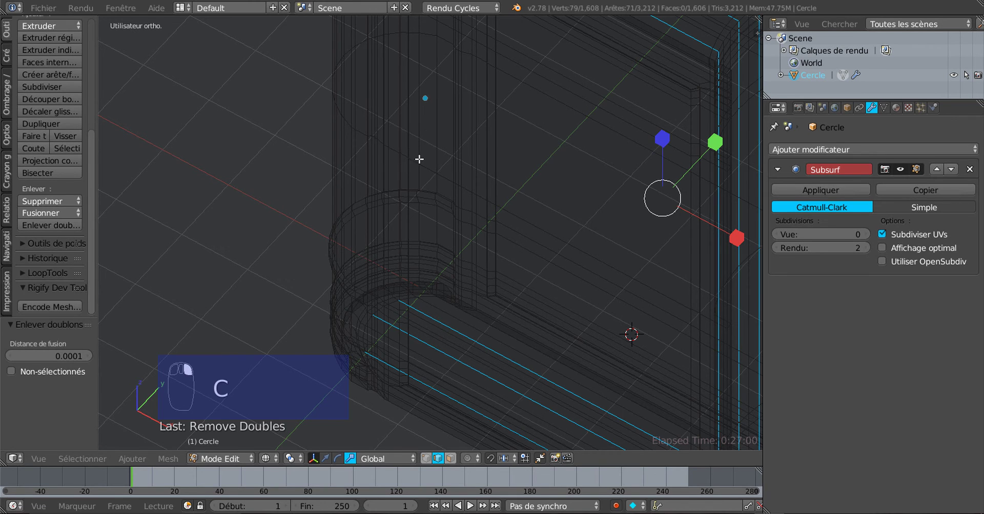
Try to circle-deselect the leftover loop vertices at the spine's upper end from a distant wireframe view.
scroll(424, 167, "down", 4)
mouse_move(447, 163)
middle_mouse_down()
mouse_move(451, 151)
mouse_move(489, 294)
middle_mouse_up()
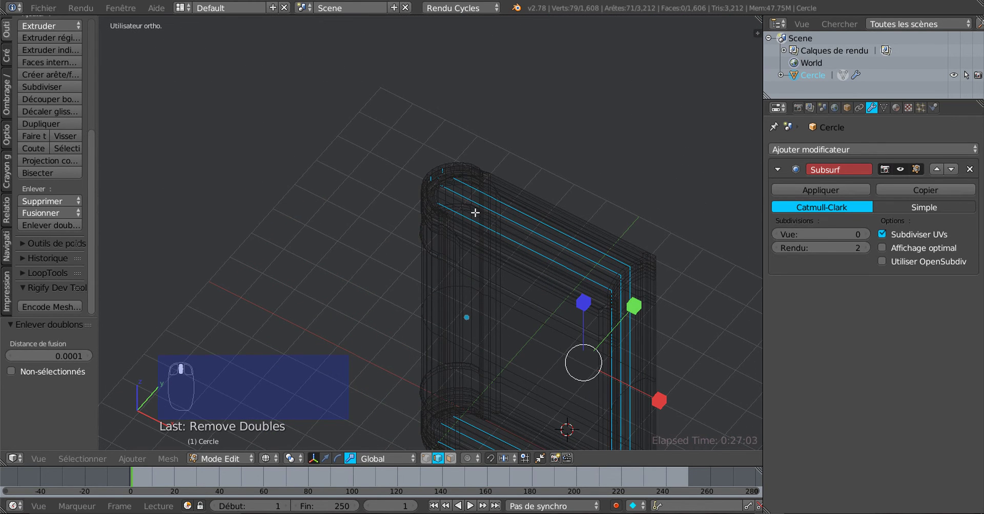
key("c")
mouse_move(457, 171)
middle_mouse_down()
mouse_move(434, 159)
mouse_move(405, 197)
middle_mouse_up()
right_click(394, 207)
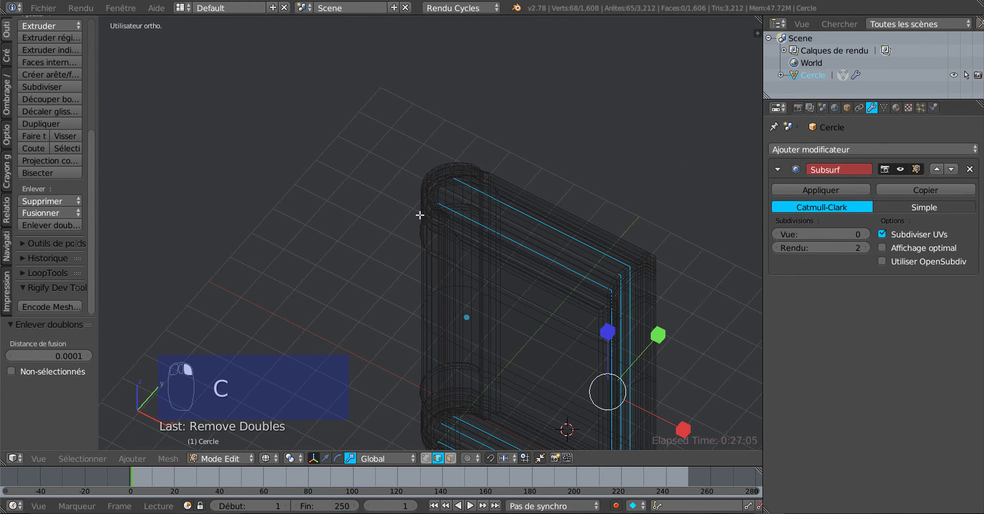
key("ctrl+z")
Circle-deselect only the leftover vertices on the spine's upper rim, keeping all three page block loops, and return to solid shading.
scroll(435, 158, "up", 4)
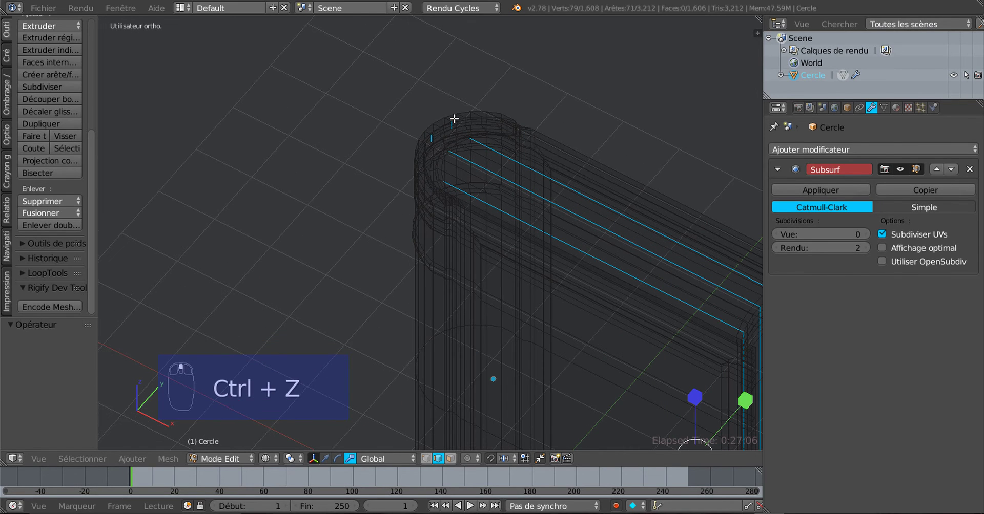
key("c")
mouse_move(450, 114)
middle_mouse_down()
mouse_move(434, 117)
mouse_move(373, 200)
middle_mouse_up()
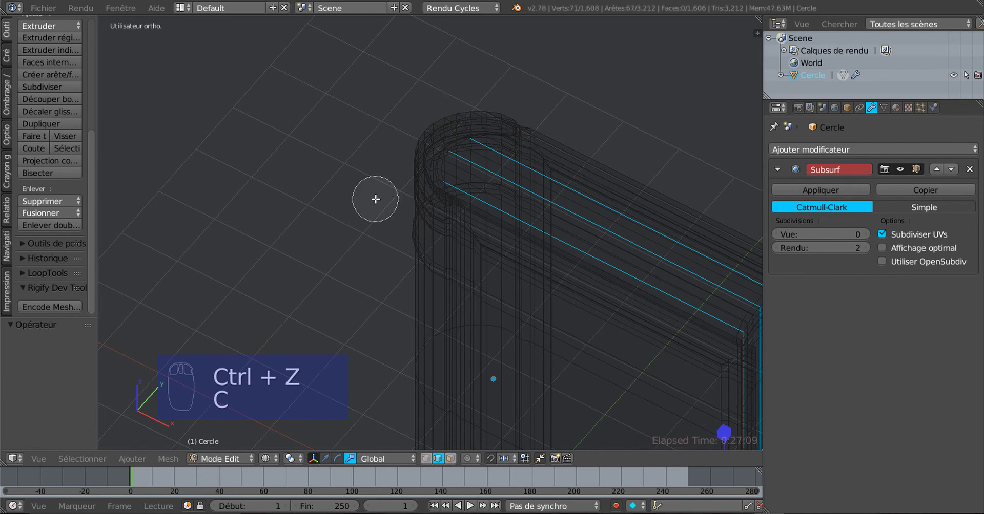
right_click(373, 200)
key("z")
scroll(437, 270, "up", 4)
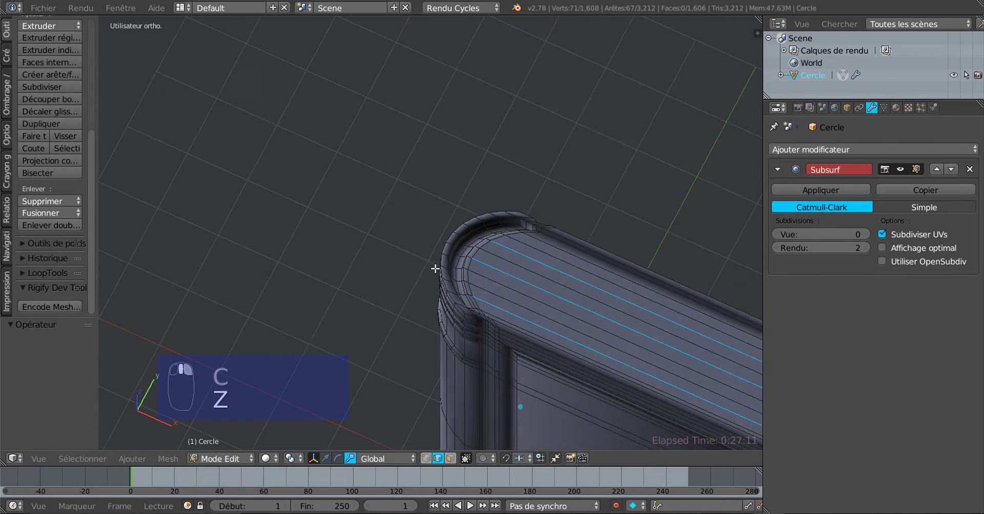
Scale the three selected page block loops slightly inward, to about 0.99, and return to Object Mode.
middle_click_drag(497, 299, 433, 237)
left_click_drag(470, 230, 470, 230)
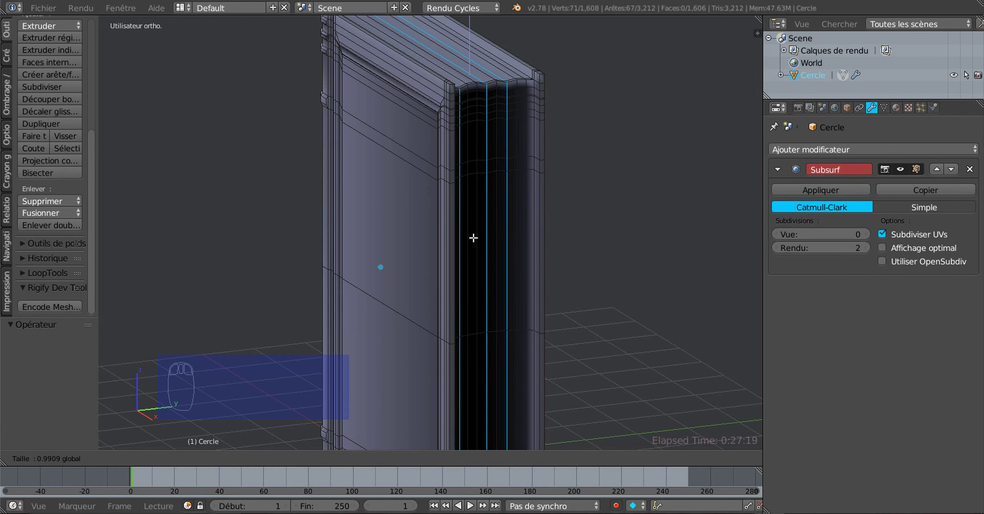
left_click_drag(473, 238, 473, 238)
key("Tab")
scroll(474, 238, "down", 3)
middle_click_drag(479, 240, 503, 282)
scroll(503, 283, "up", 3)
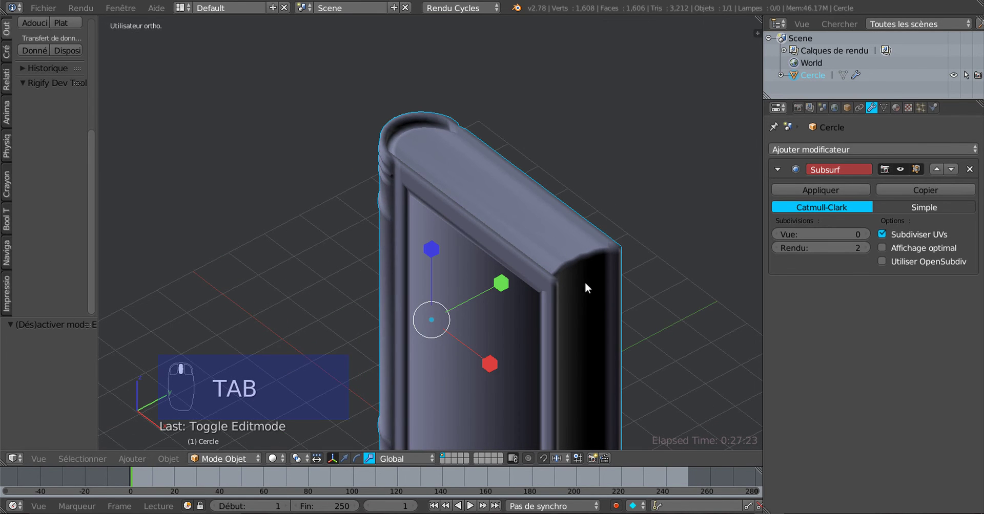
Circle-deselect the parts of the three loops that run across the top face of the page block.
middle_click_drag(585, 283, 360, 208, "shift")
key("Tab")
scroll(519, 286, "up", 2)
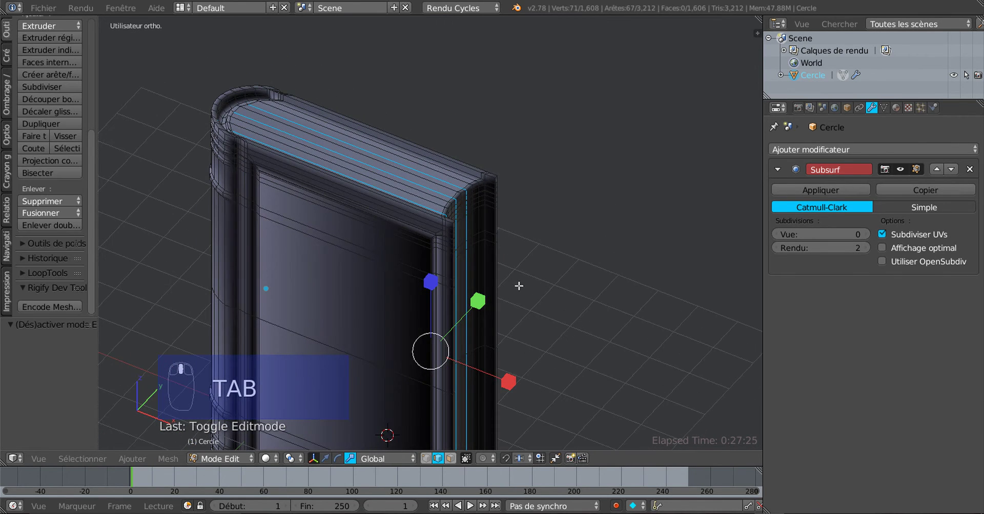
middle_click_drag(519, 286, 465, 262, "shift")
scroll(503, 273, "up", 2)
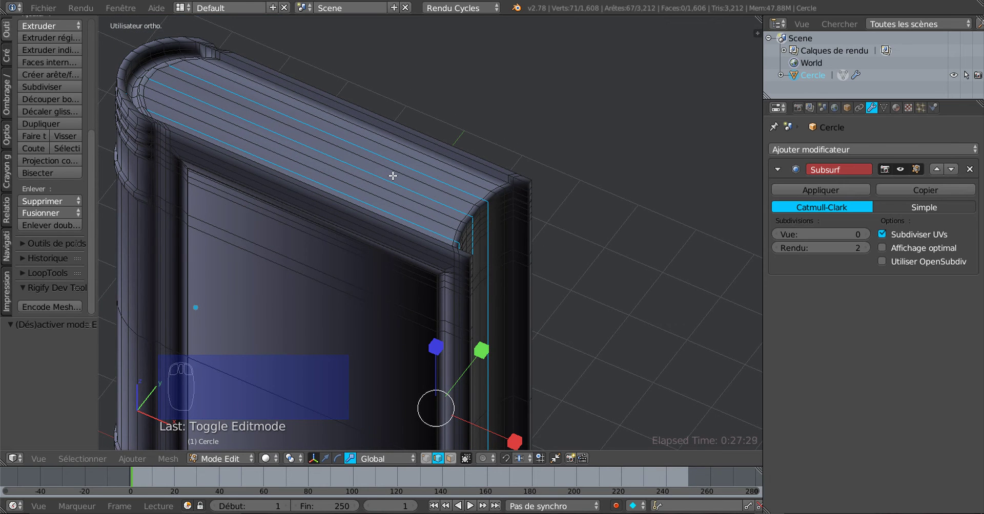
scroll(391, 158, "down", 2)
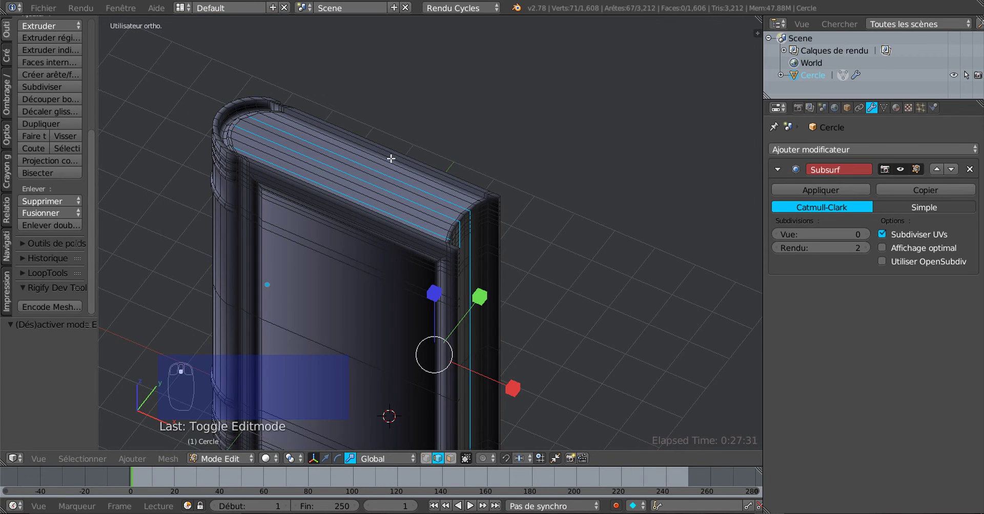
key("c")
middle_click_drag(370, 154, 338, 215)
right_click(332, 150)
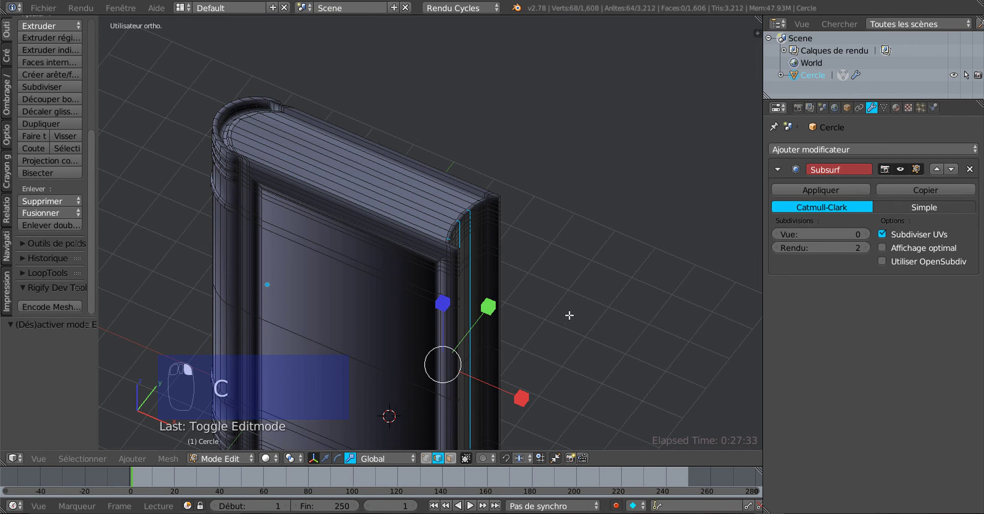
Circle-deselect the parts of the three loops that run across the bottom face of the page block.
middle_click_drag(568, 316, 530, 287)
scroll(530, 288, "up", 3)
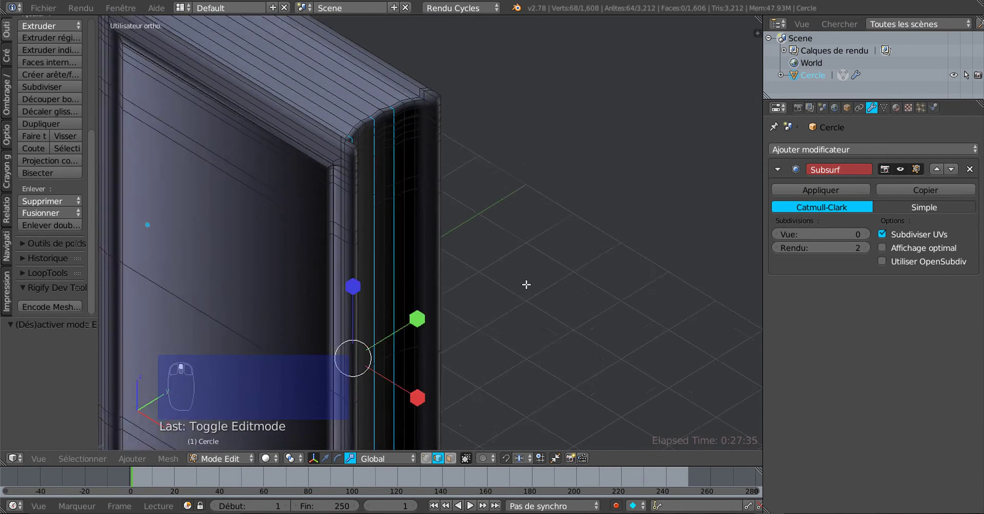
middle_click_drag(498, 336, 509, 200)
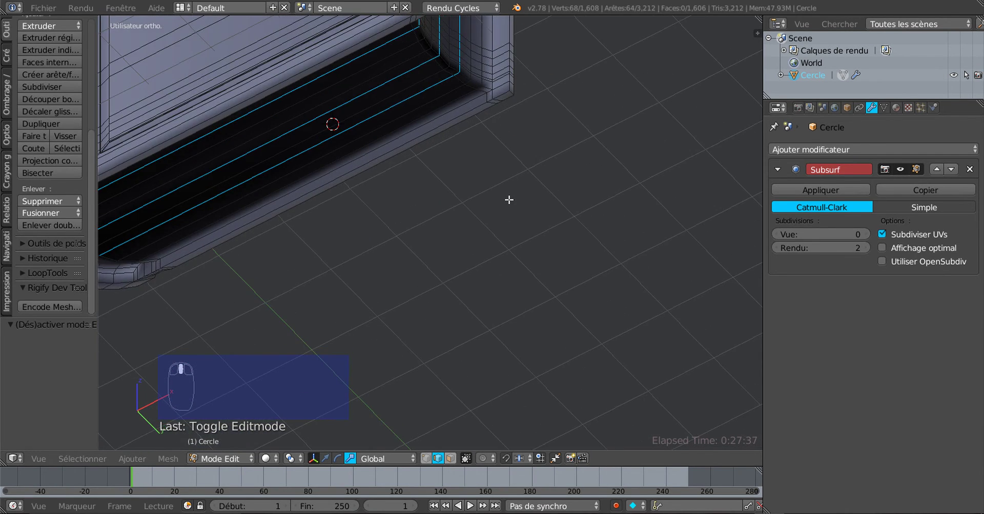
key("c")
middle_click_drag(308, 88, 374, 180)
right_click(482, 187)
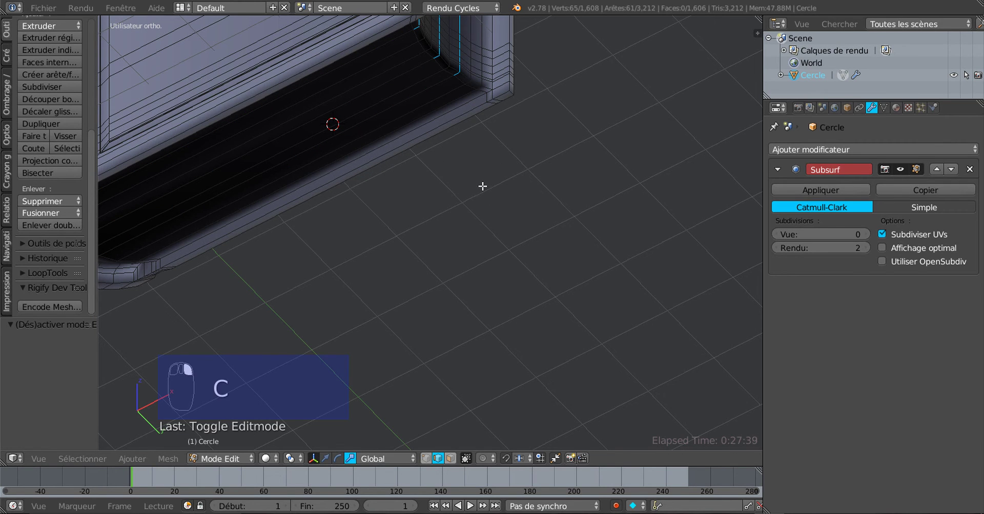
Move the remaining selected loop vertices slightly inward along X to rework the fore edge of the page block.
left_click(330, 456)
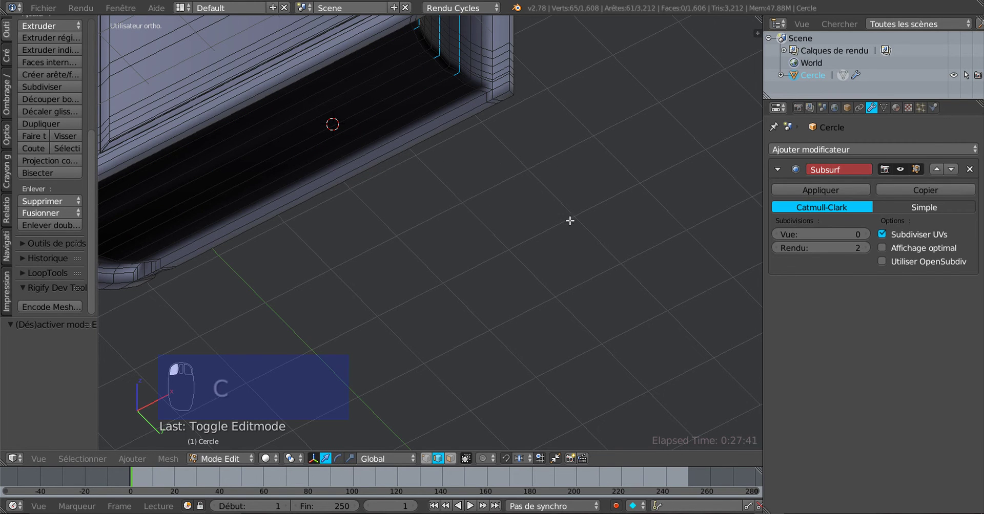
middle_click_drag(568, 219, 592, 336)
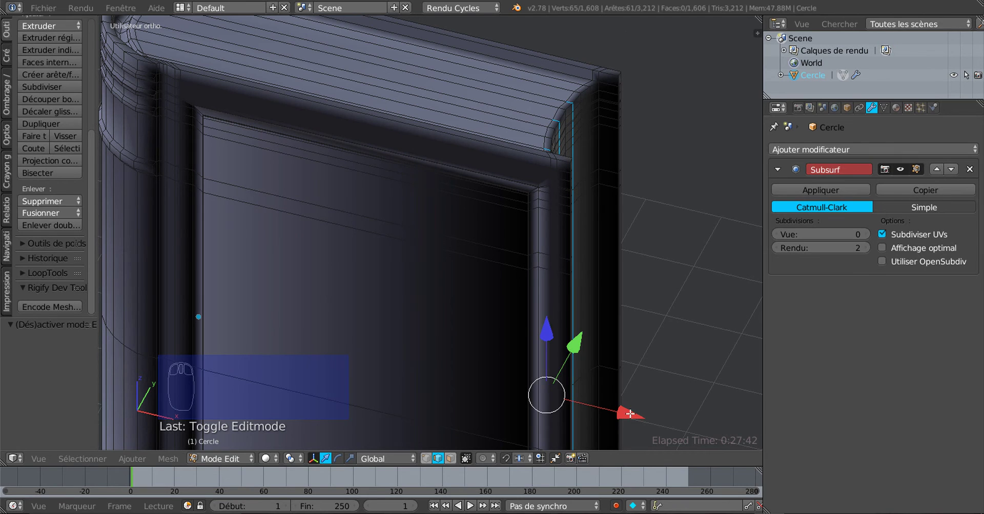
left_click_drag(629, 414, 605, 409)
key("Tab")
middle_click_drag(610, 347, 523, 343)
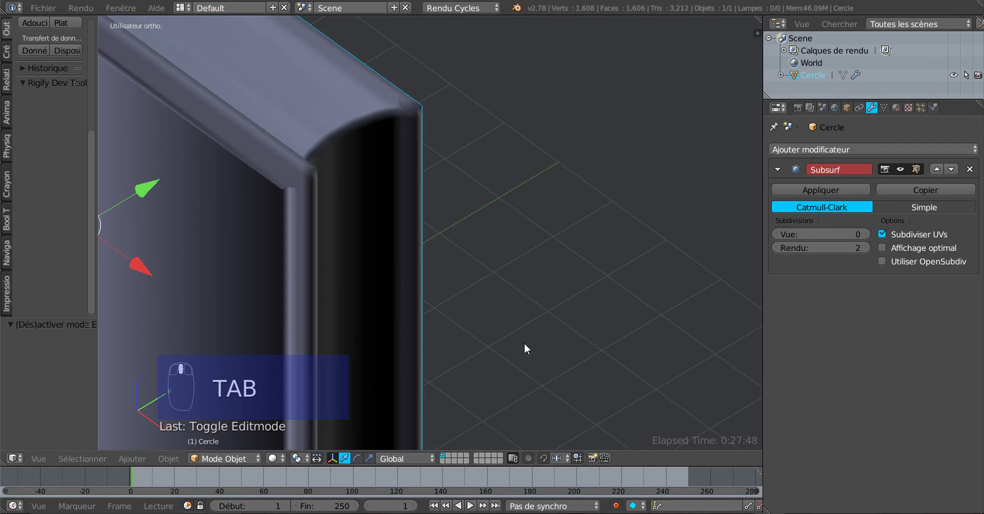
Set the Subsurf modifier's viewport subdivisions to 2.
left_click(865, 234)
left_click(864, 234)
middle_click_drag(610, 238, 503, 243)
key("Tab")
key("Tab")
scroll(541, 281, "down", 2)
middle_click_drag(541, 281, 637, 345)
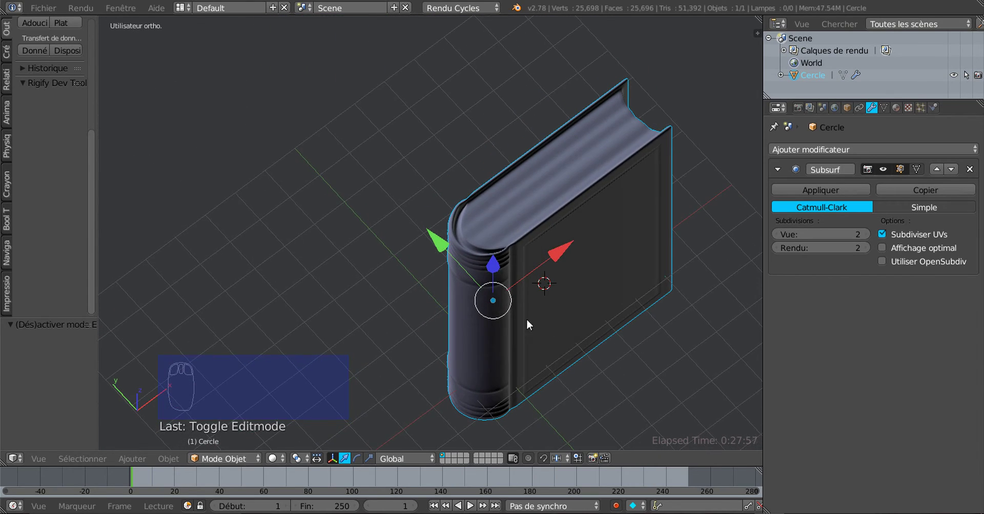
Select the curved chain of edges where the page block's top face meets the spine, from one cover to the other.
scroll(502, 259, "up", 4)
key("Tab")
scroll(534, 272, "up", 3)
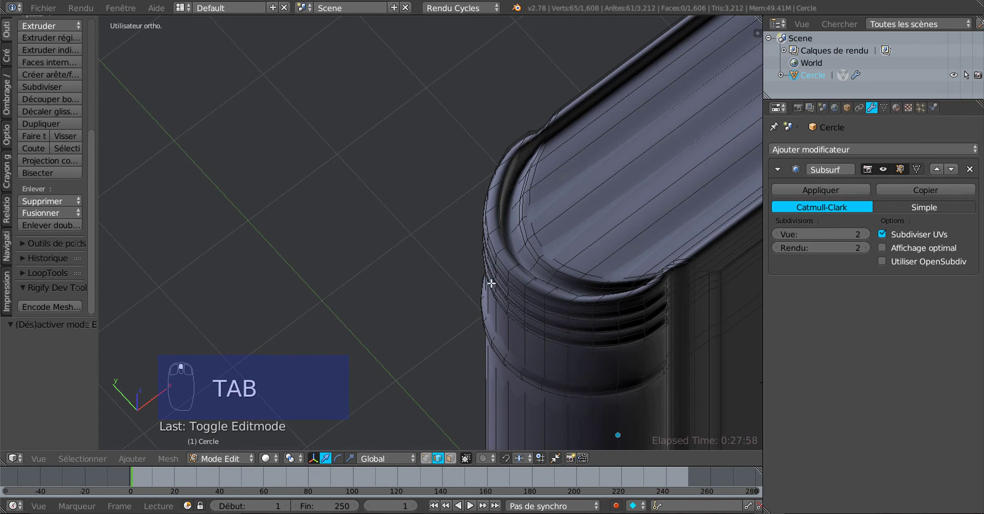
scroll(455, 257, "up", 2)
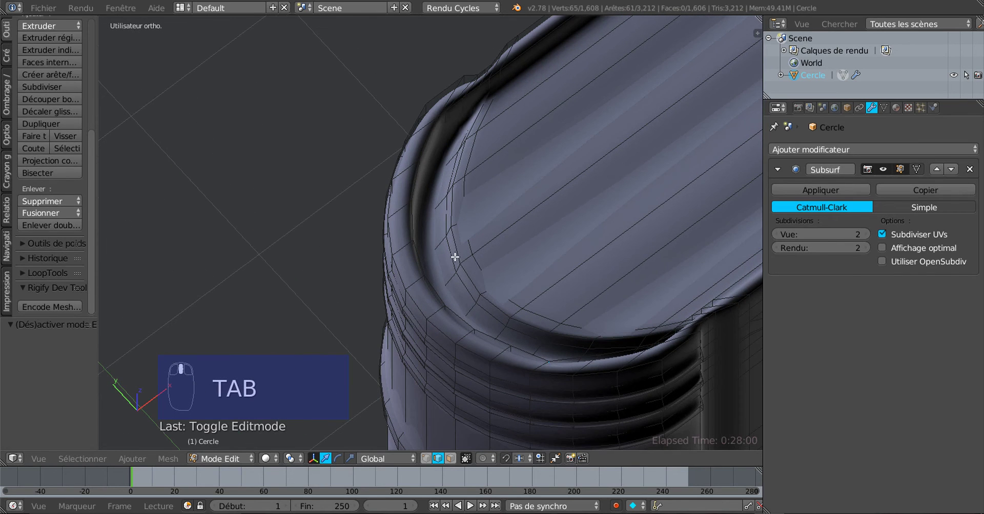
right_click(470, 138)
right_click(458, 181, "shift")
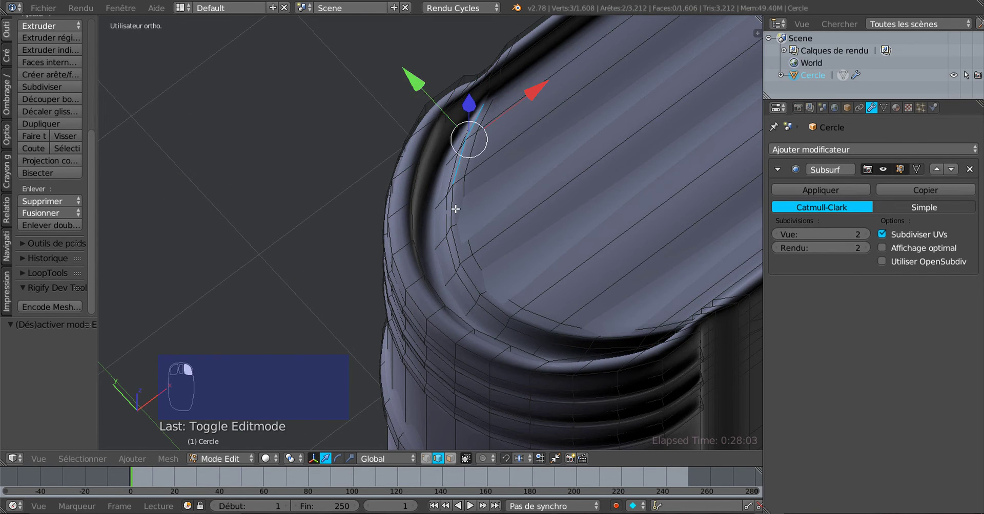
right_click(460, 223, "shift")
right_click(468, 256, "shift")
right_click(476, 276, "shift")
right_click(503, 308, "shift")
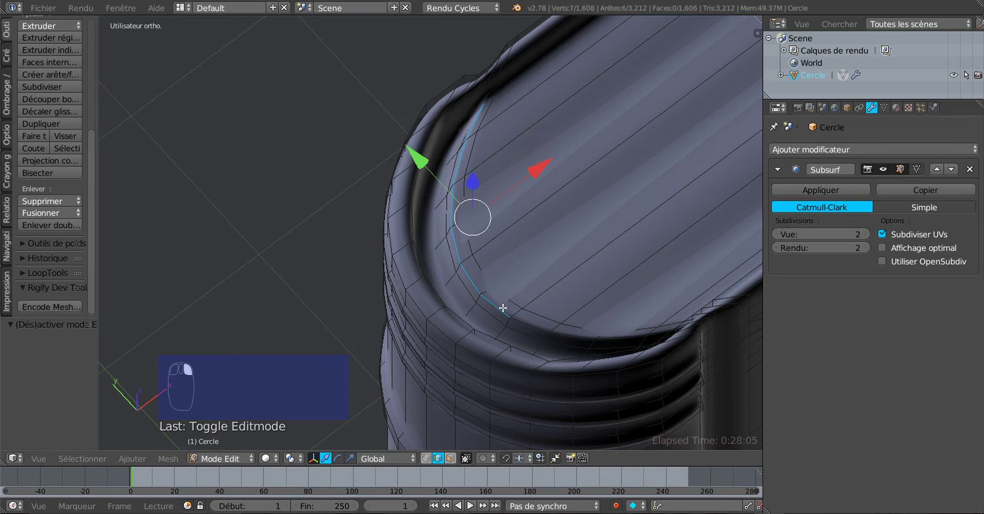
right_click(528, 318, "shift")
right_click(579, 336, "shift")
right_click(654, 332, "shift")
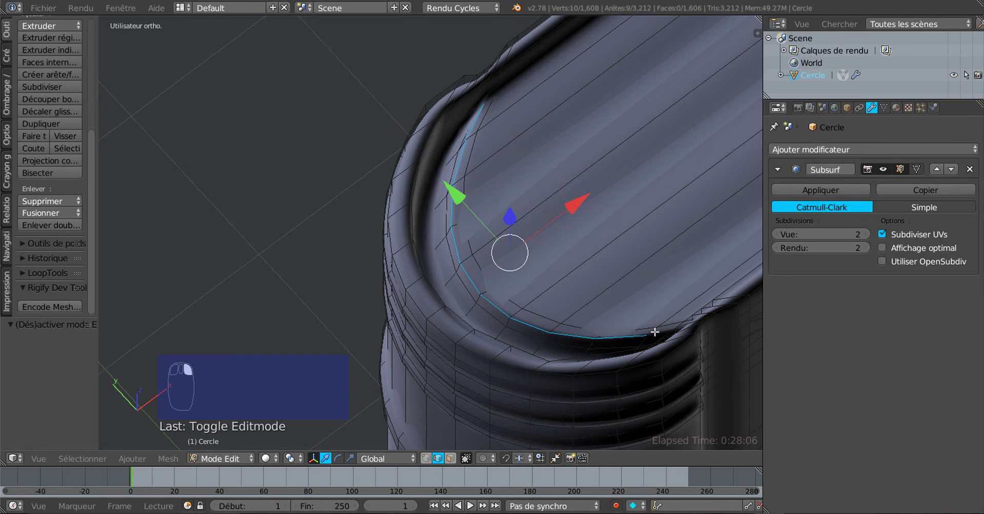
right_click(660, 328, "shift")
right_click(660, 330, "shift")
right_click(648, 328, "shift")
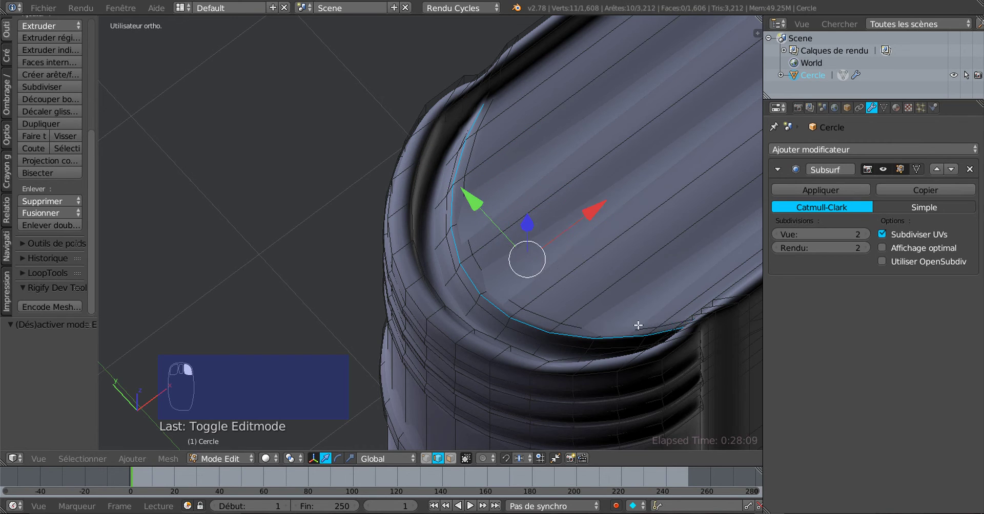
Move the selected curved edge chain at the page block's top by -0.050 along Z.
middle_click_drag(578, 256, 477, 254)
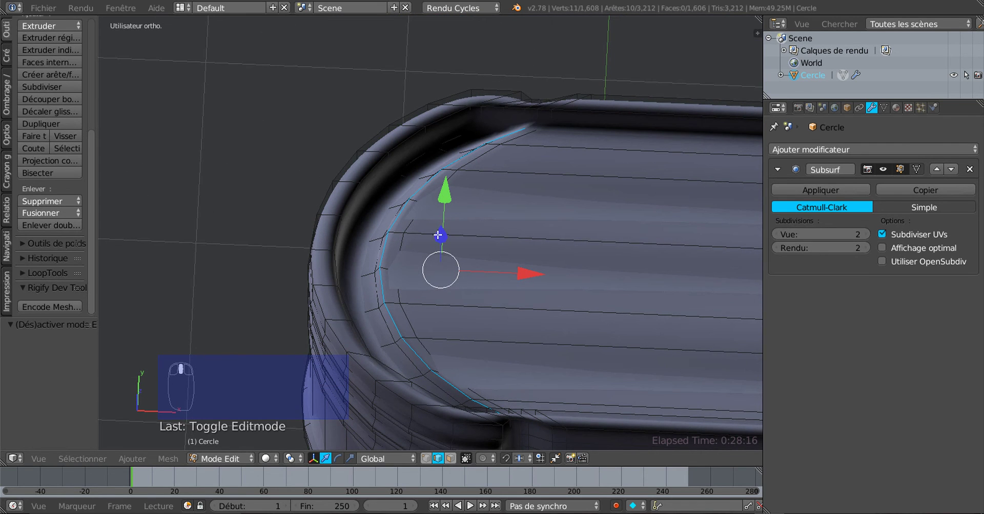
left_click_drag(438, 236, 438, 238)
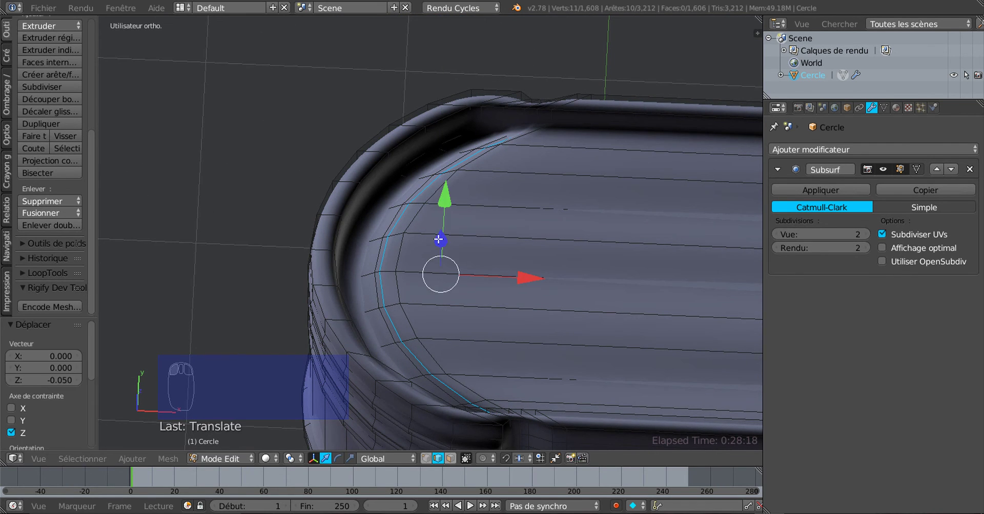
key("Tab")
middle_click_drag(438, 238, 458, 267)
key("Tab")
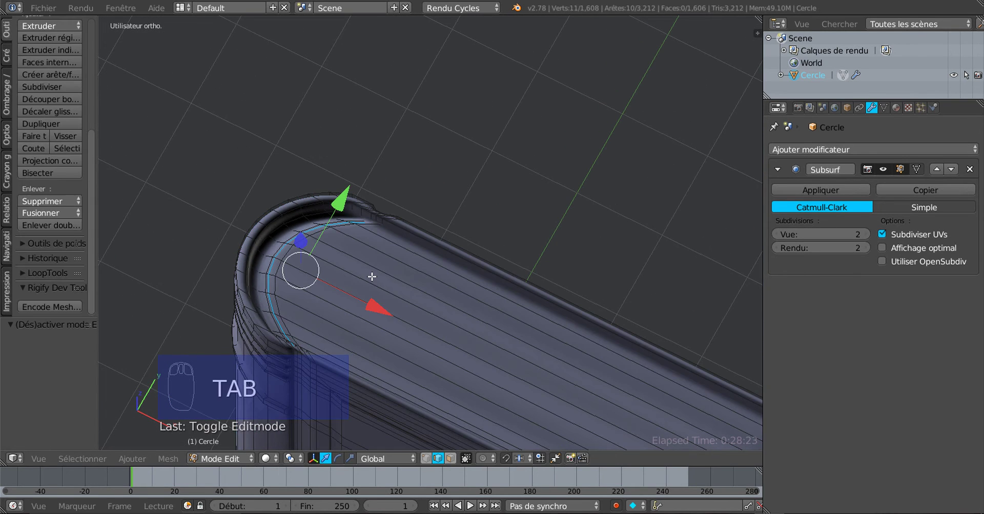
Set the Subsurf modifier's viewport subdivisions to 3.
key("Tab")
left_click(865, 234)
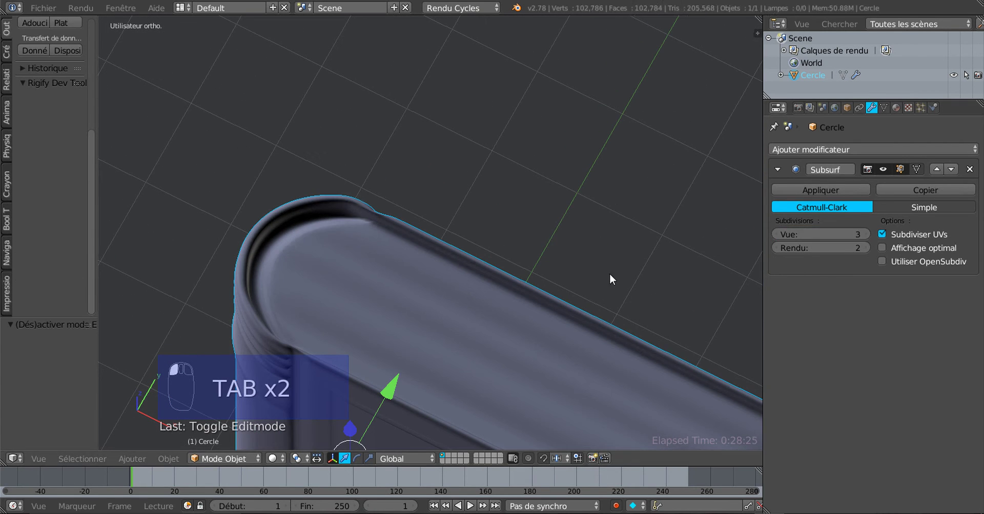
scroll(530, 279, "down", 2)
key("Tab")
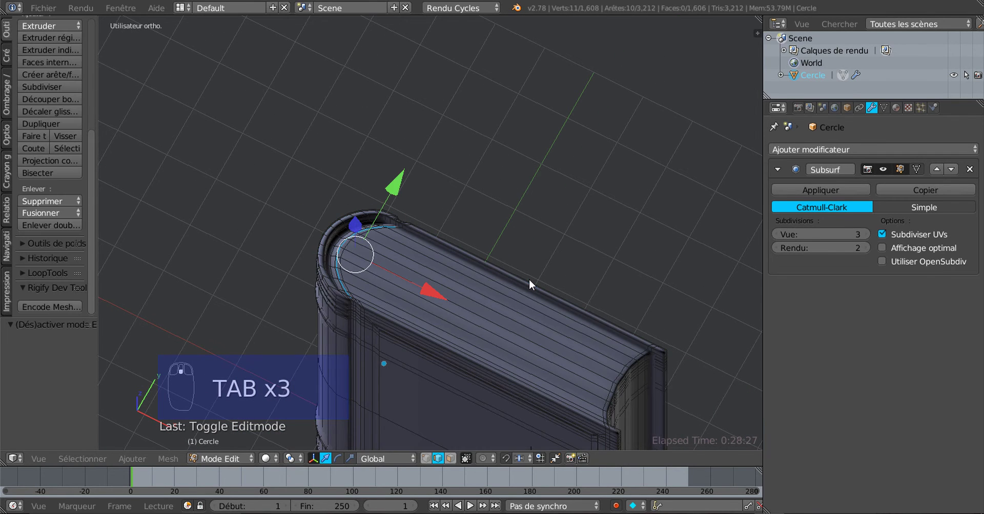
key("Tab")
scroll(529, 279, "down", 2)
middle_click_drag(509, 293, 479, 260)
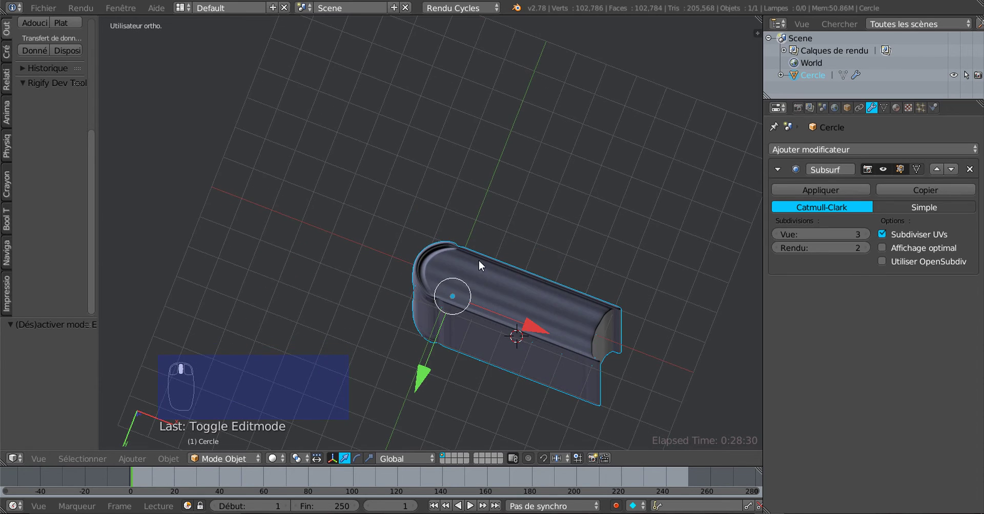
Select the matching curved chain of edges beside the spine on the bottom face of the page block.
scroll(456, 280, "up", 5)
key("Tab")
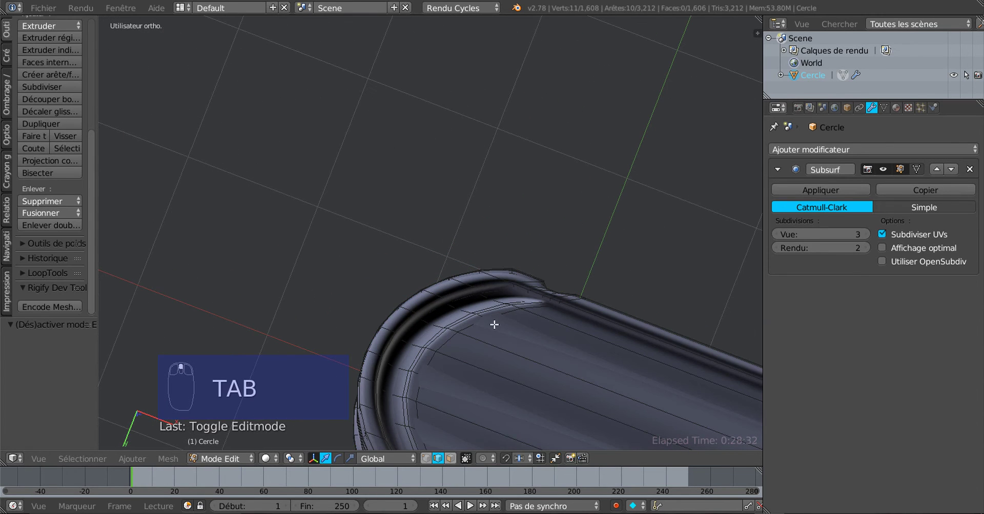
scroll(501, 221, "up", 5)
right_click(637, 151)
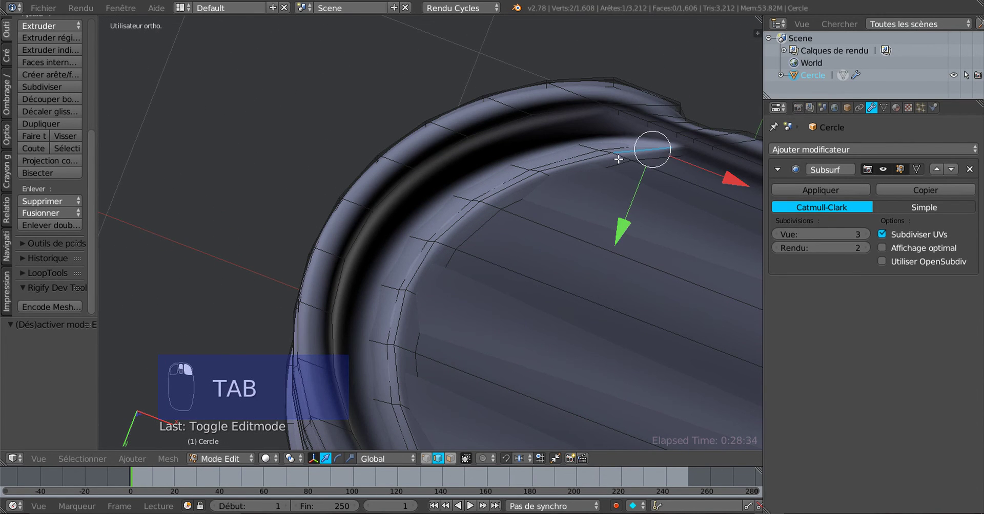
right_click(578, 163, "ctrl")
right_click(485, 204, "ctrl")
right_click(442, 235, "ctrl")
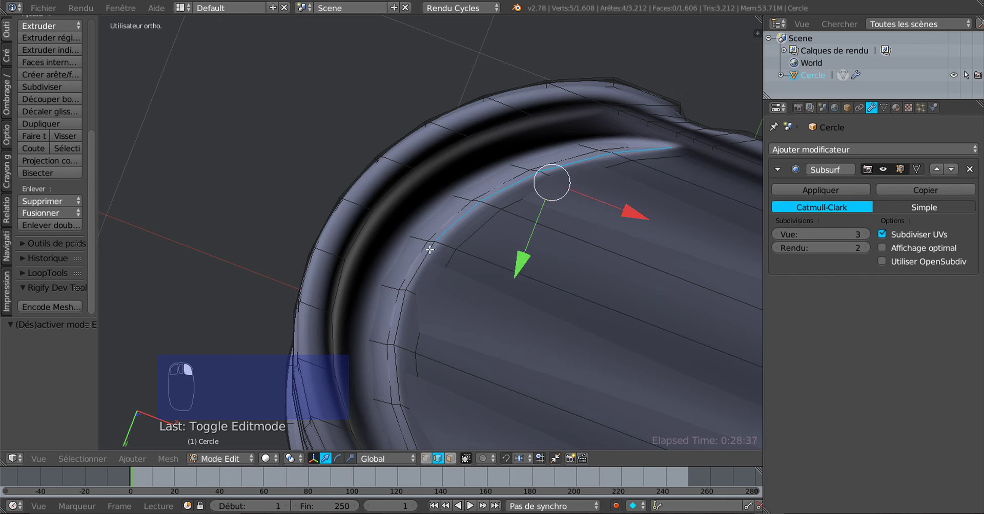
right_click(411, 279, "ctrl")
right_click(397, 342, "ctrl")
right_click(399, 363, "ctrl")
right_click(412, 423, "ctrl")
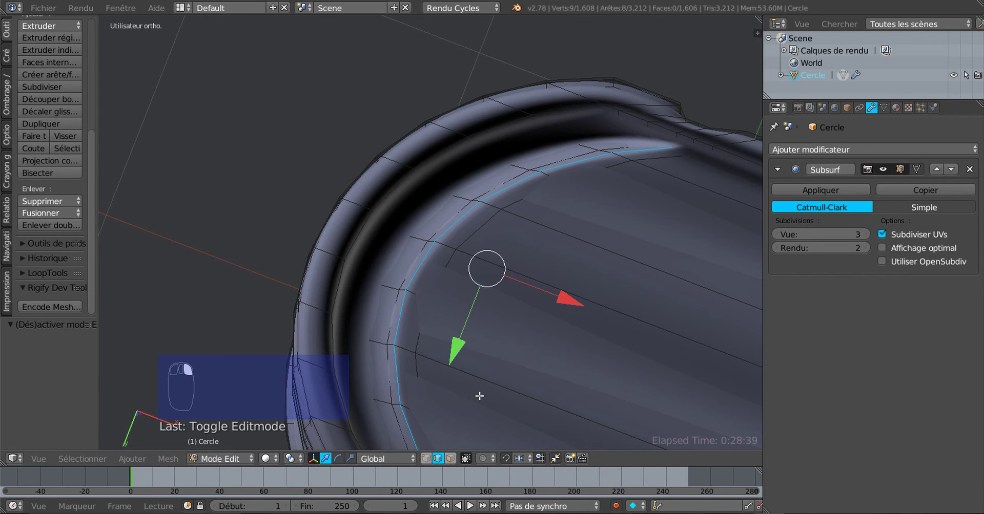
scroll(479, 395, "down", 3)
middle_click_drag(478, 395, 479, 285, "shift")
scroll(479, 285, "up", 4)
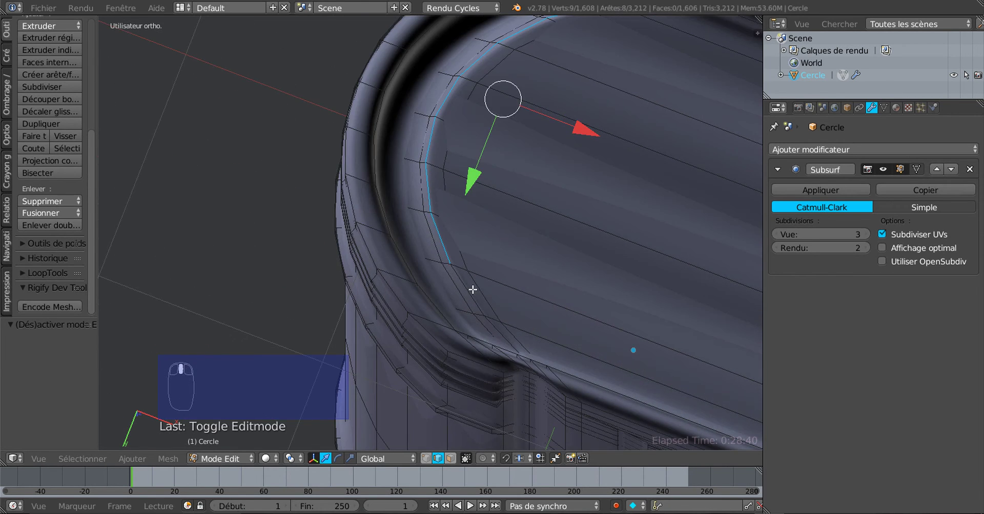
right_click(469, 291, "ctrl")
right_click(493, 322, "ctrl")
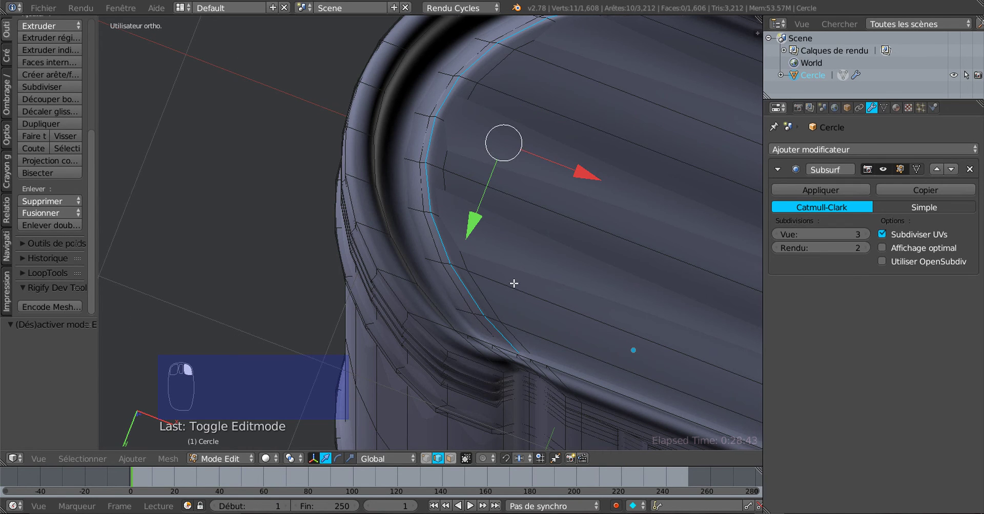
Move the selected bottom edge chain 0.044 along Z into the page block and return to Object Mode.
scroll(513, 283, "down", 3)
middle_click_drag(576, 314, 544, 329)
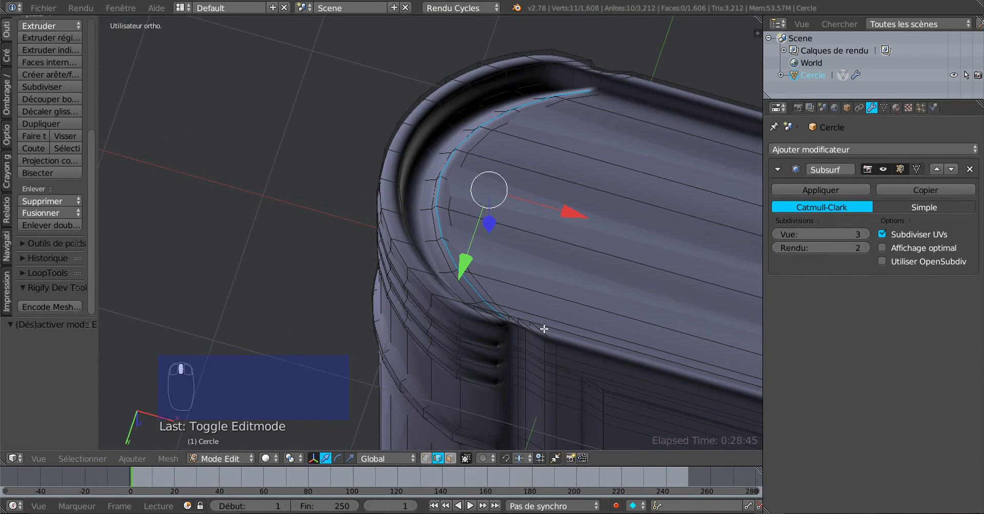
left_click_drag(491, 229, 490, 230)
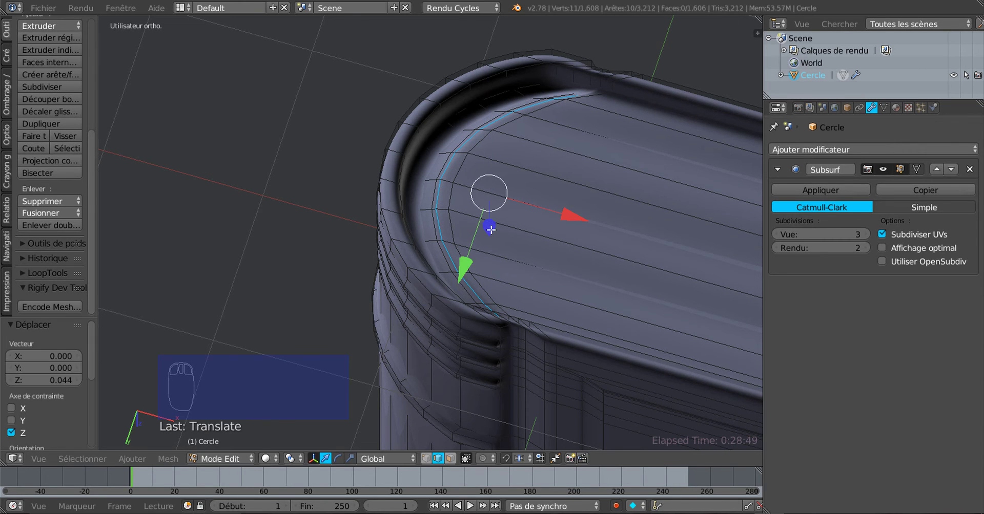
key("Tab")
scroll(491, 229, "down", 4)
middle_click_drag(561, 224, 472, 206)
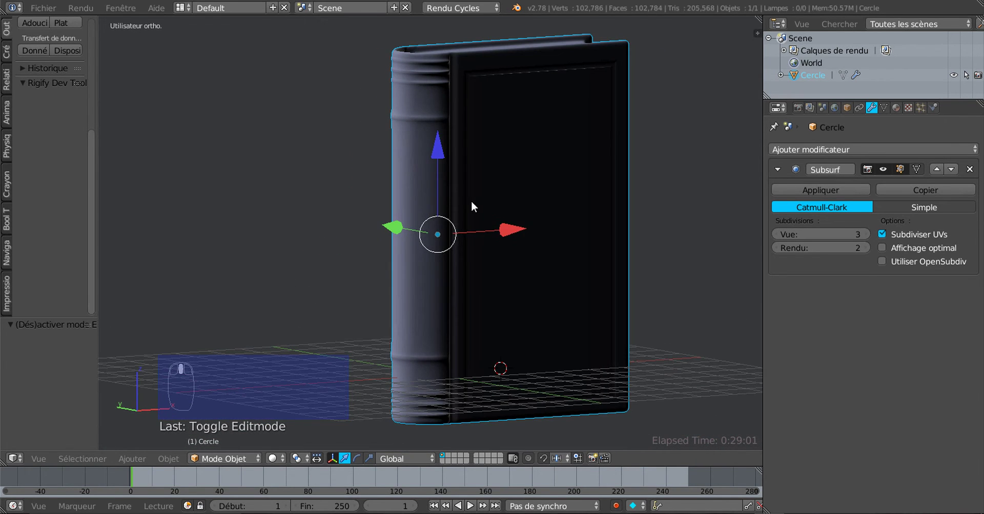
middle_click_drag(522, 232, 550, 100)
middle_click_drag(533, 134, 481, 271)
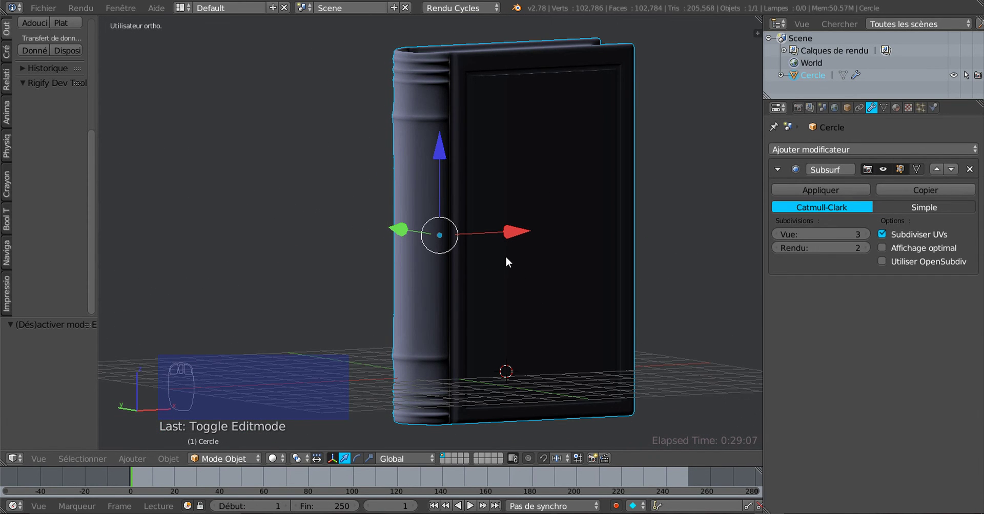
Add a vertical loop cut along one cover's fore edge, slid about 0.89 toward the page block.
mouse_move(507, 261)
middle_mouse_down()
mouse_move(432, 323)
mouse_move(384, 259)
mouse_move(364, 284)
mouse_move(431, 253)
mouse_move(487, 257)
mouse_move(403, 334)
mouse_move(580, 338)
mouse_move(367, 369)
mouse_move(500, 248)
middle_mouse_up()
scroll(513, 153, "up", 1)
key("Tab")
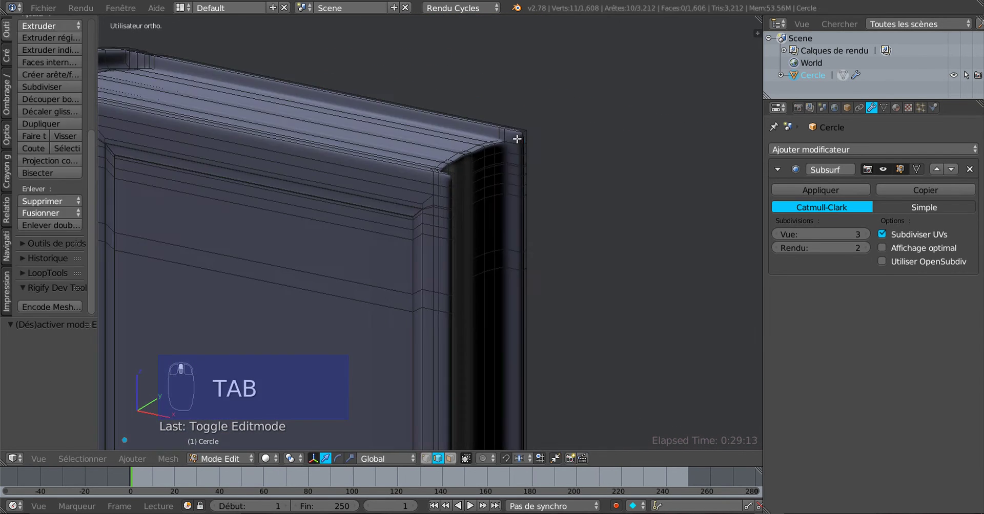
scroll(528, 128, "up", 2)
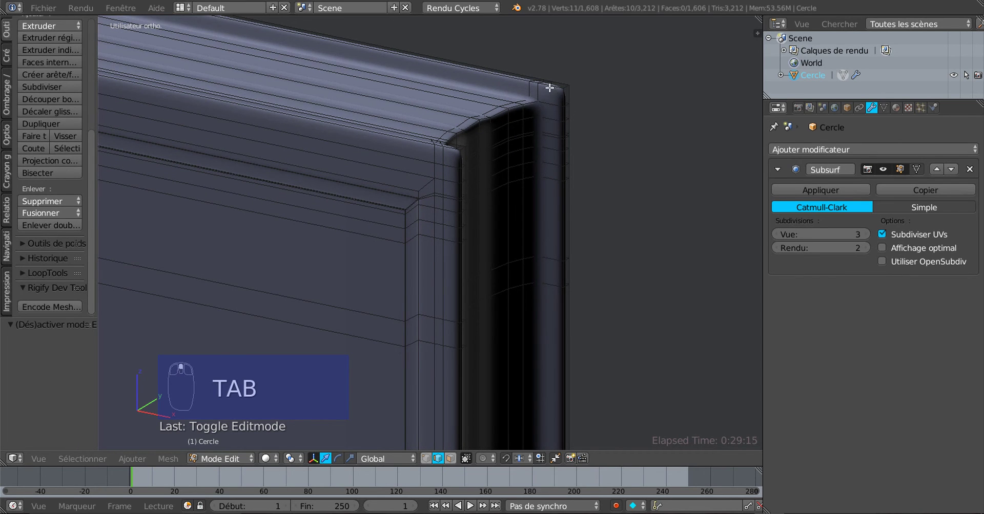
scroll(538, 167, "down", 1)
scroll(527, 181, "up", 1)
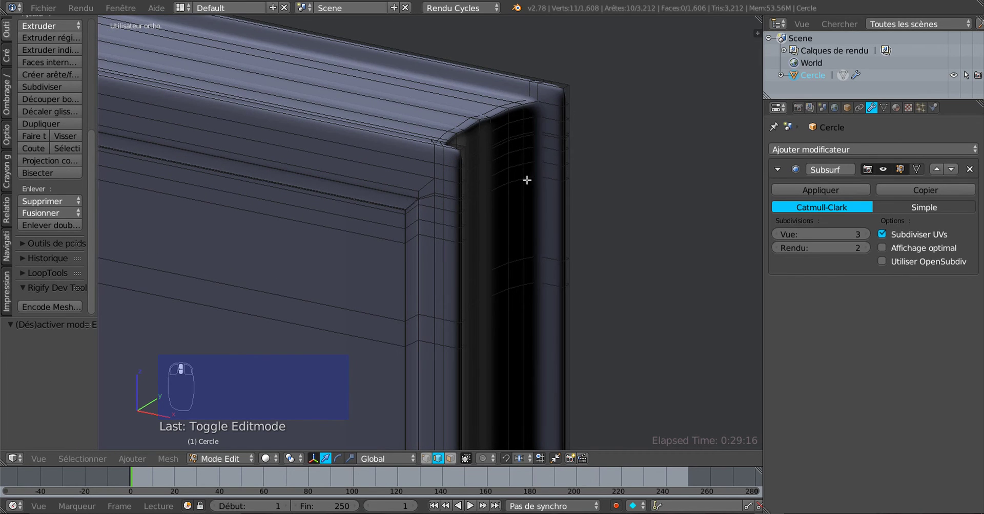
key("ctrl+r")
left_click(548, 88)
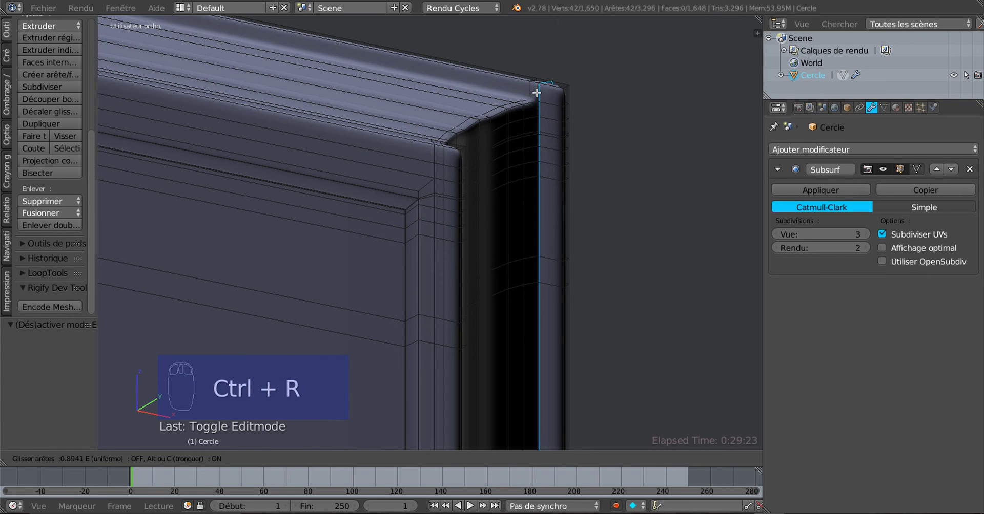
left_click(537, 92)
Add a matching vertical loop cut along the opposite cover's fore edge, slid about 0.77 toward the page block.
middle_click_drag(481, 230, 496, 283)
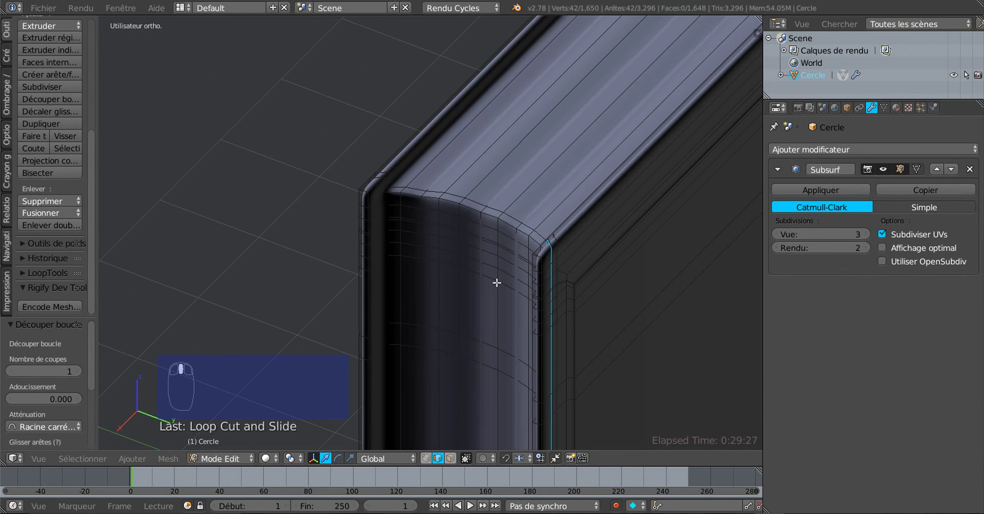
key("ctrl+r")
left_click(378, 184)
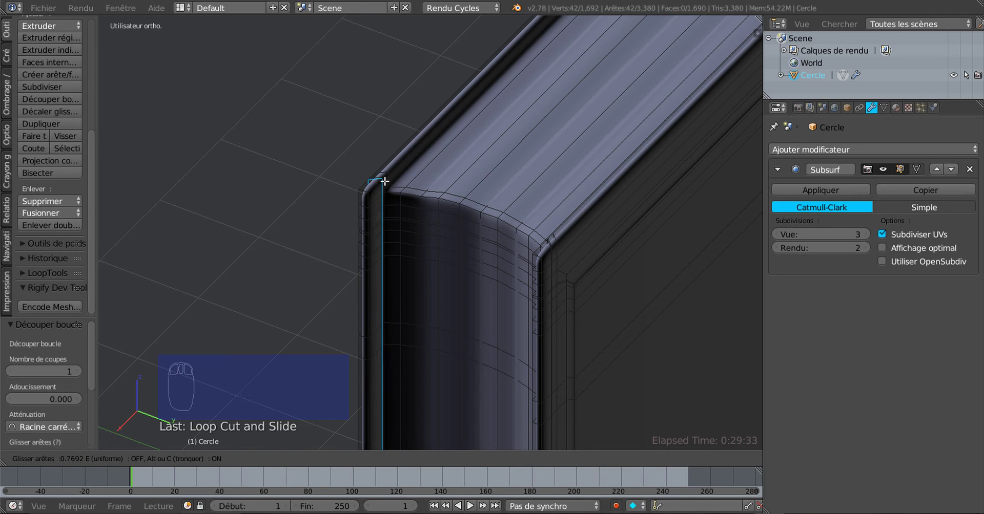
left_click(385, 181)
key("Tab")
Add a horizontal loop cut close below the top rim, running around both covers and the spine.
scroll(385, 195, "down", 3)
middle_click_drag(386, 195, 558, 329)
key("Tab")
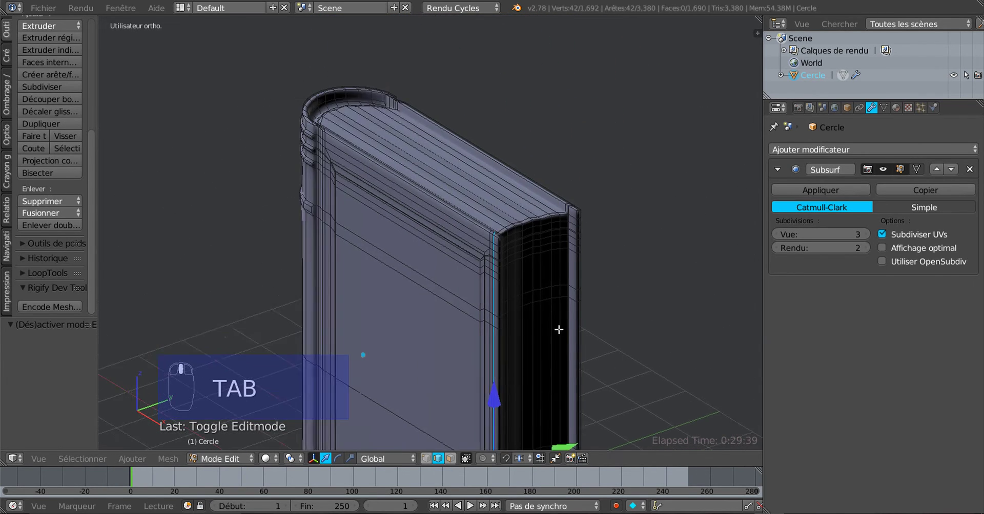
scroll(555, 321, "up", 3)
middle_click_drag(568, 297, 501, 279)
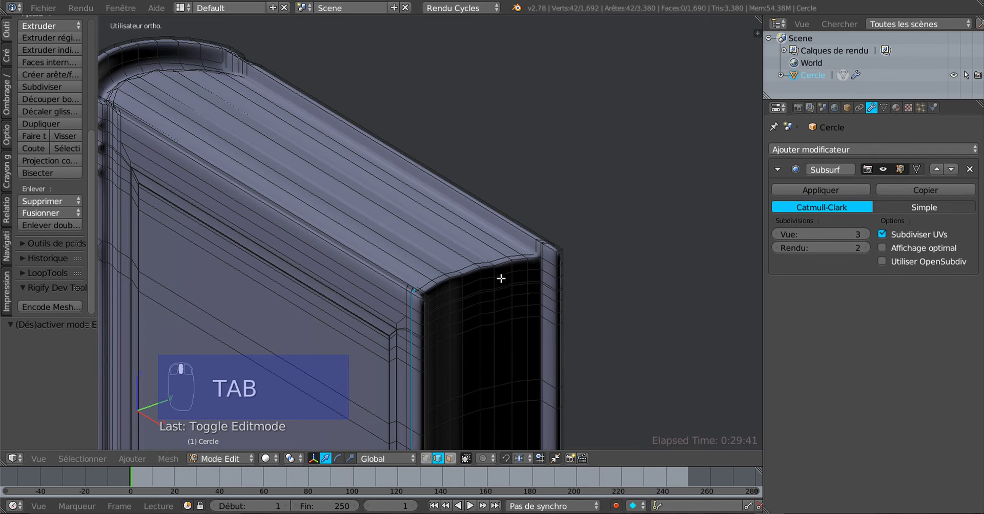
key("ctrl+r")
left_click(557, 254)
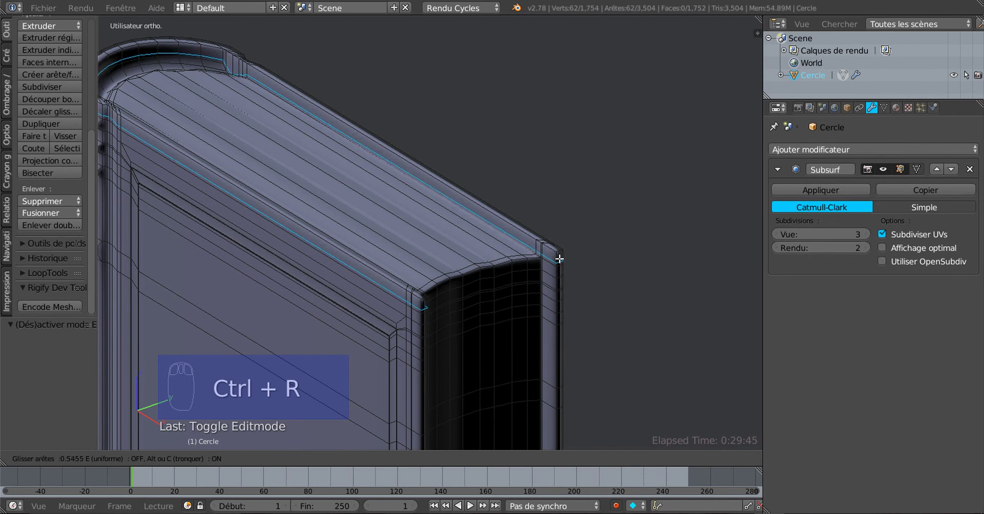
left_click(559, 260)
key("Tab")
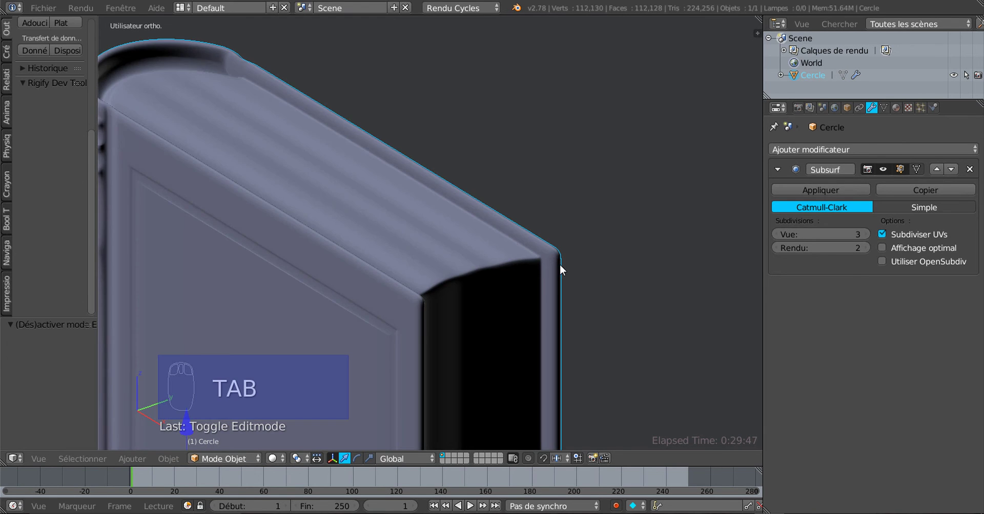
Add a horizontal loop cut close to the bottom rim, running around both covers and the spine.
scroll(559, 264, "down", 3)
middle_click_drag(541, 297, 452, 161)
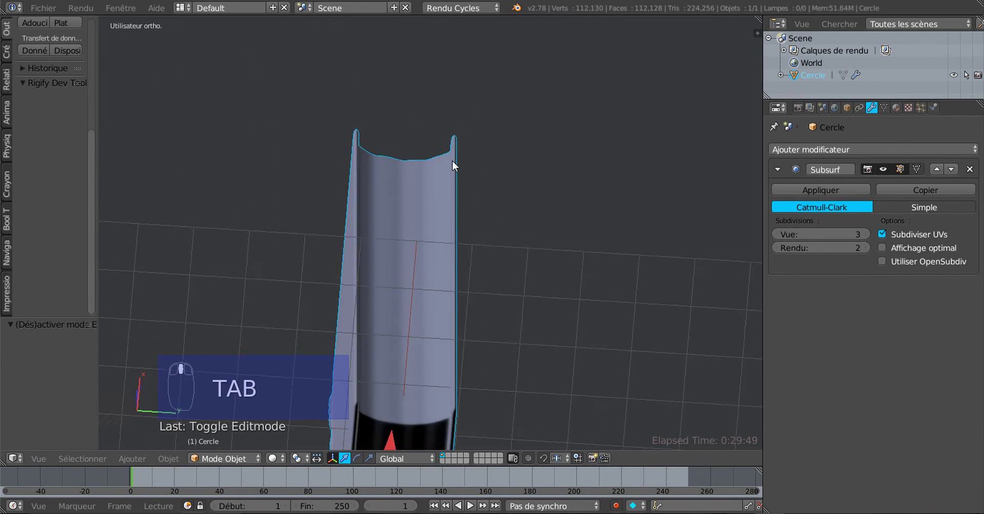
scroll(446, 284, "up", 3)
middle_click_drag(476, 281, 613, 330)
key("Tab")
scroll(549, 281, "up", 2)
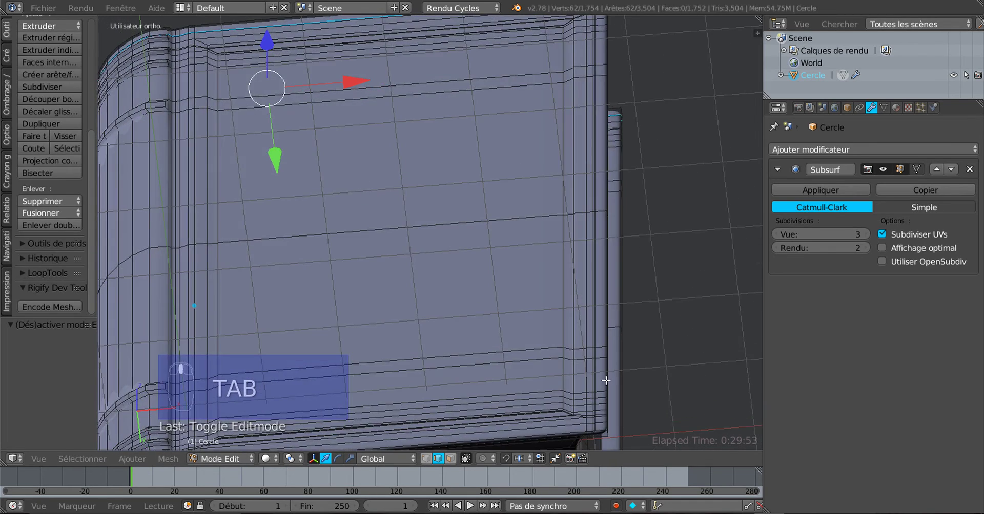
middle_click_drag(607, 381, 616, 305)
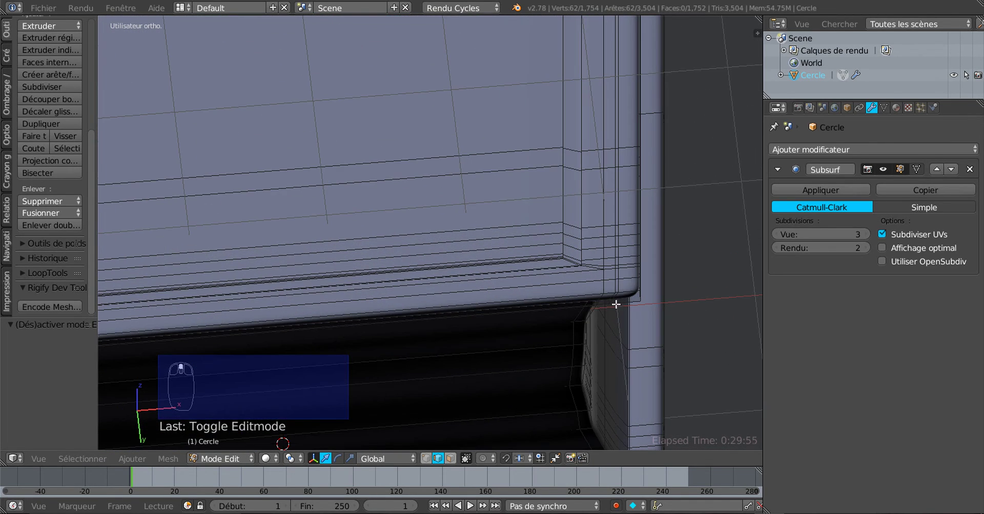
key("ctrl+r")
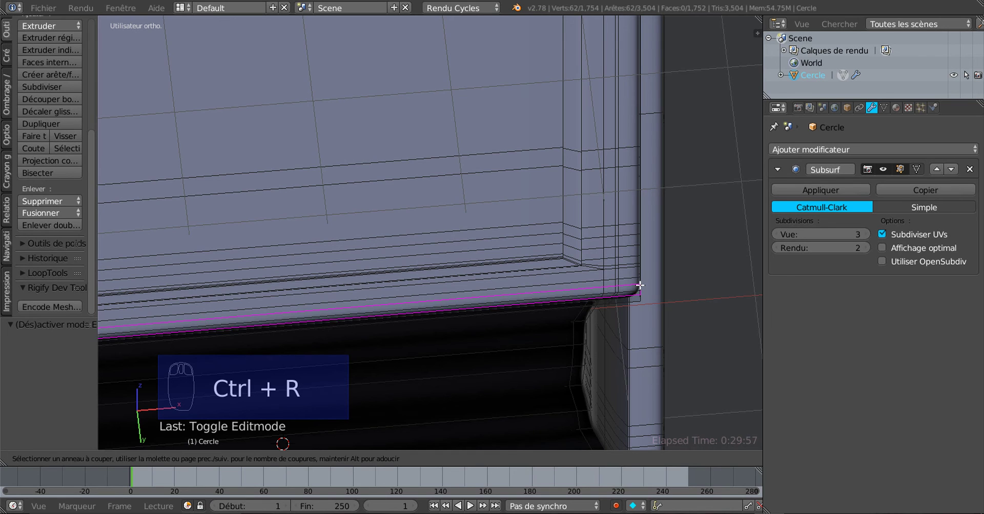
left_click(639, 287)
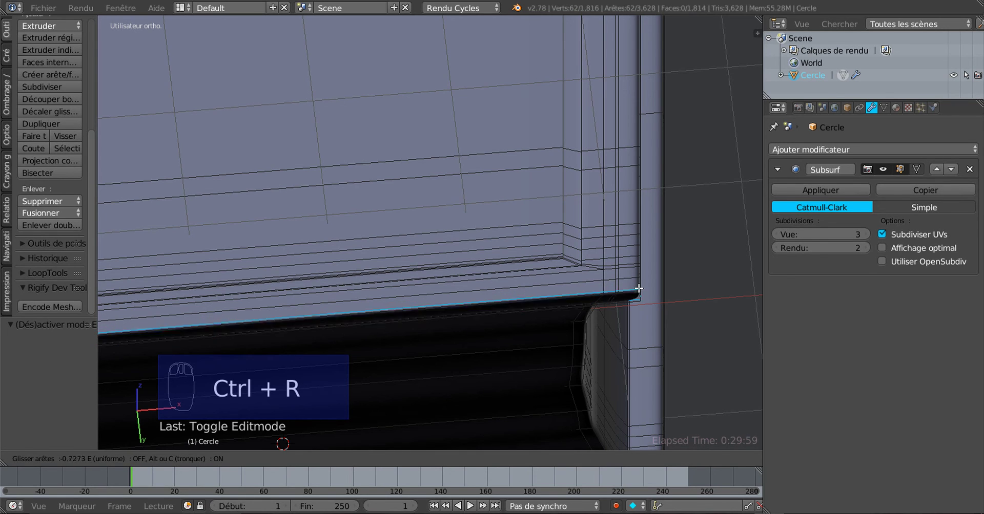
left_click(639, 290)
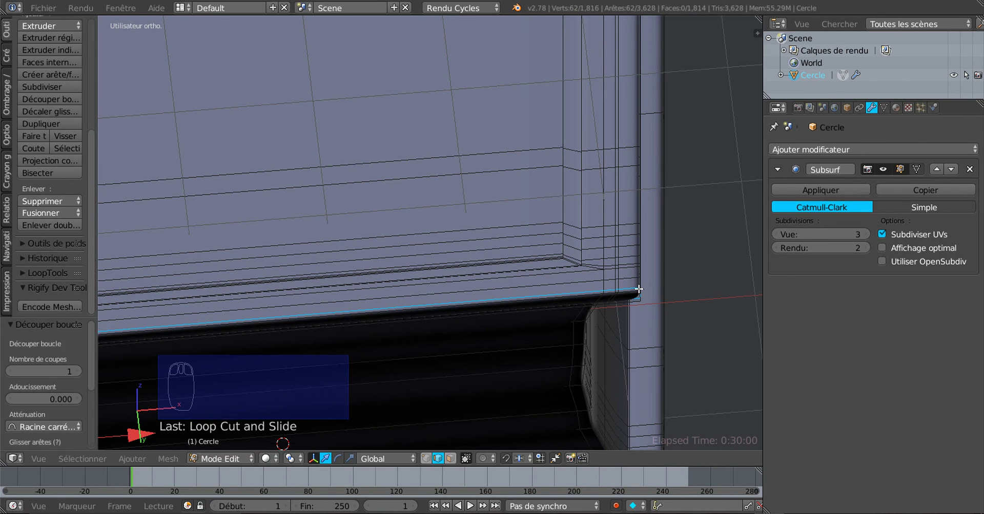
key("Tab")
Edge-slide the new bottom-rim loop by about 0.83 and return to Object Mode.
middle_click_drag(606, 299, 559, 209)
key("Tab")
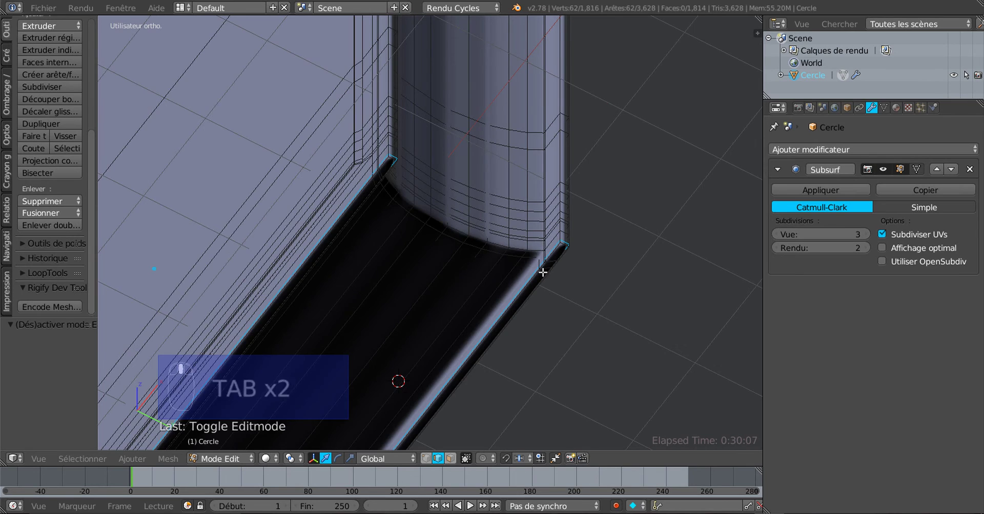
middle_click_drag(544, 249, 543, 277)
key("g")
key("g")
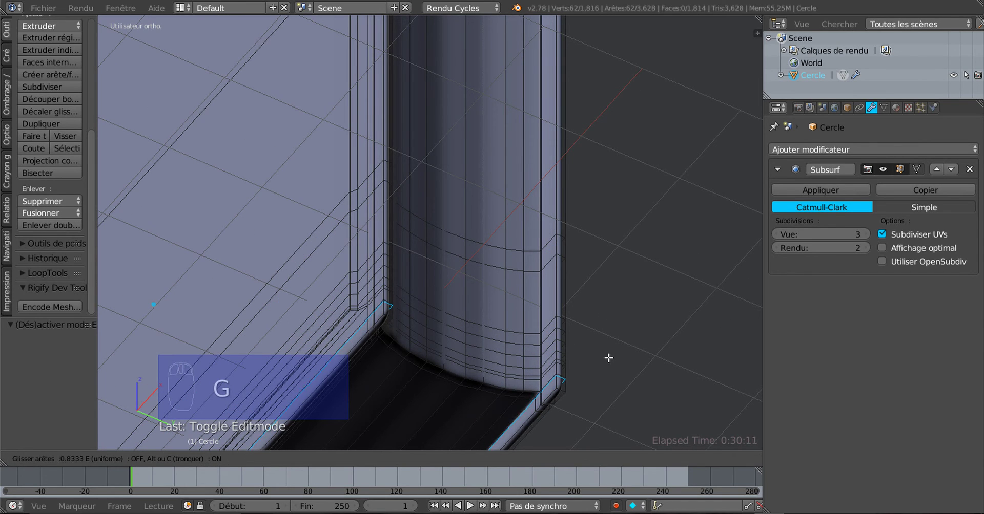
left_click(608, 357)
key("Tab")
Examine the smoothed book's top rim, front cover and ribbed spine for shading problems.
middle_click_drag(608, 357, 527, 227)
middle_click_drag(561, 278, 492, 262, "shift")
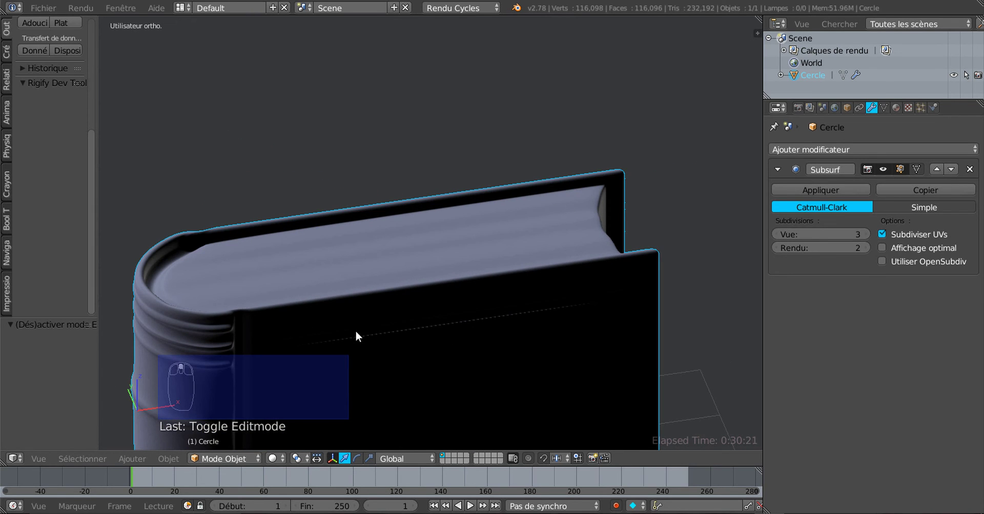
middle_click_drag(355, 330, 529, 259)
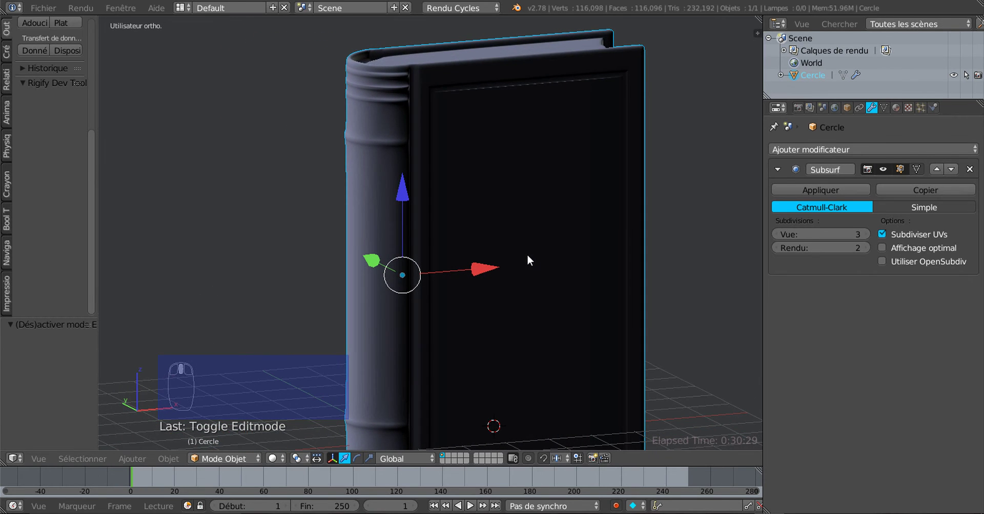
scroll(518, 318, "down", 4)
middle_click_drag(512, 322, 530, 277)
scroll(557, 308, "up", 2)
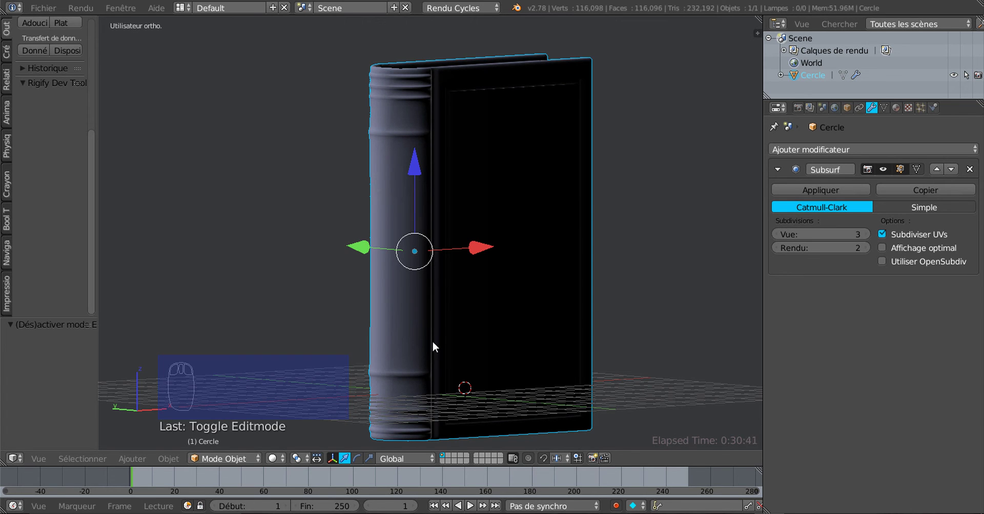
middle_click_drag(431, 341, 467, 346)
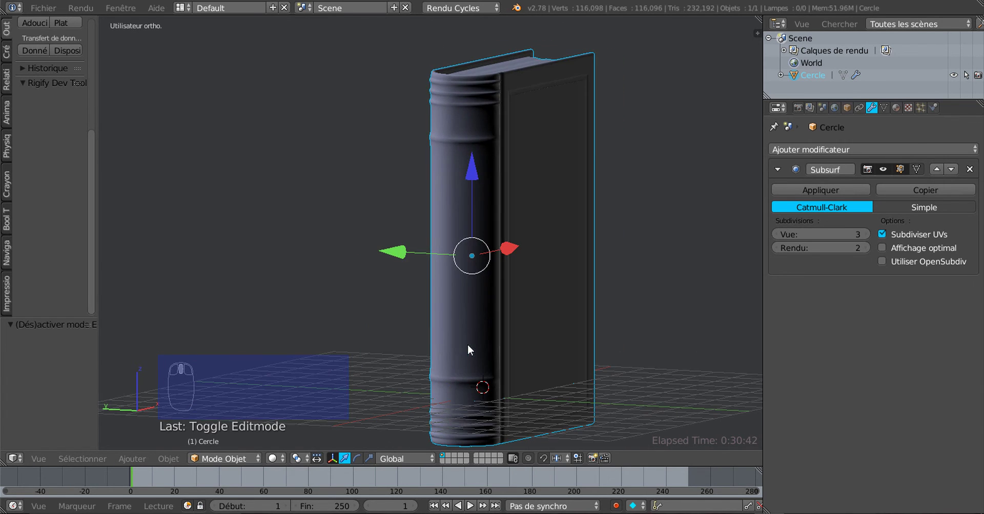
Enter Edit Mode and select the book's entire mesh.
left_click(5, 26)
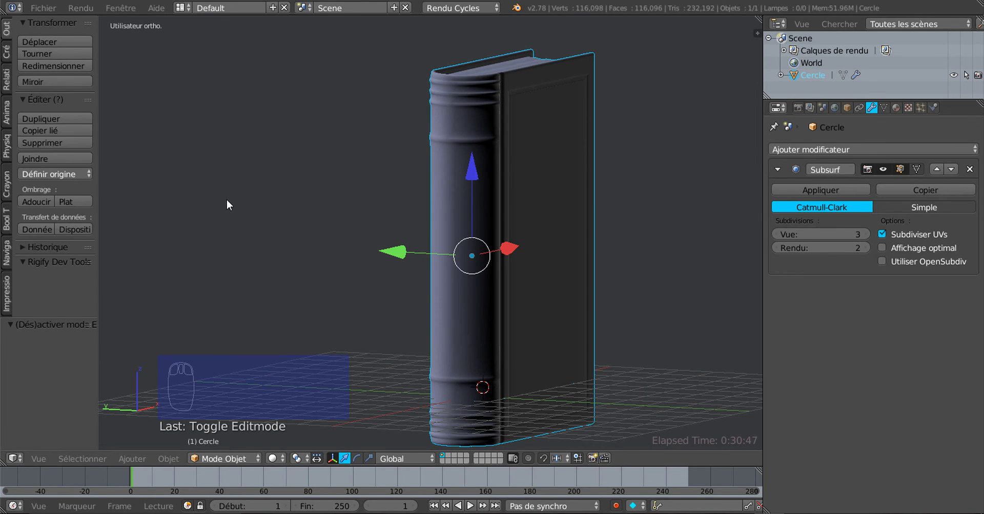
key("Tab")
key("a")
key("a")
key("a")
key("a")
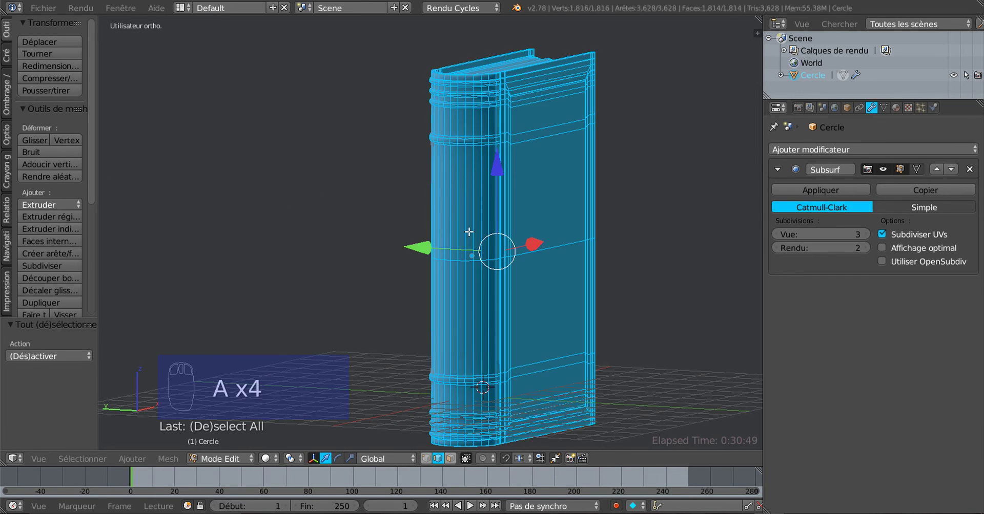
Run the 3D-print 'Tout vérifier' check on the mesh and bring its full report into view.
left_click_drag(97, 247, 191, 246)
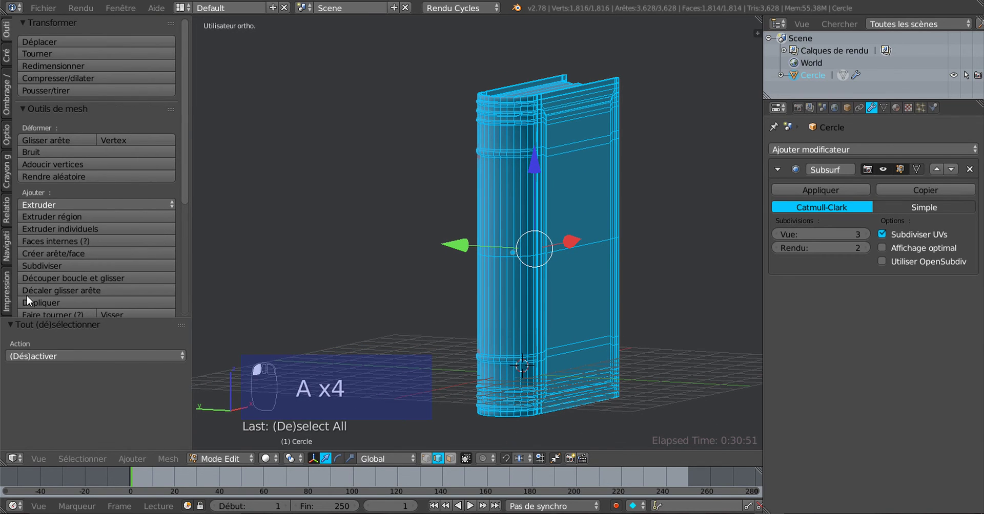
left_click(6, 293)
scroll(180, 222, "down", 1)
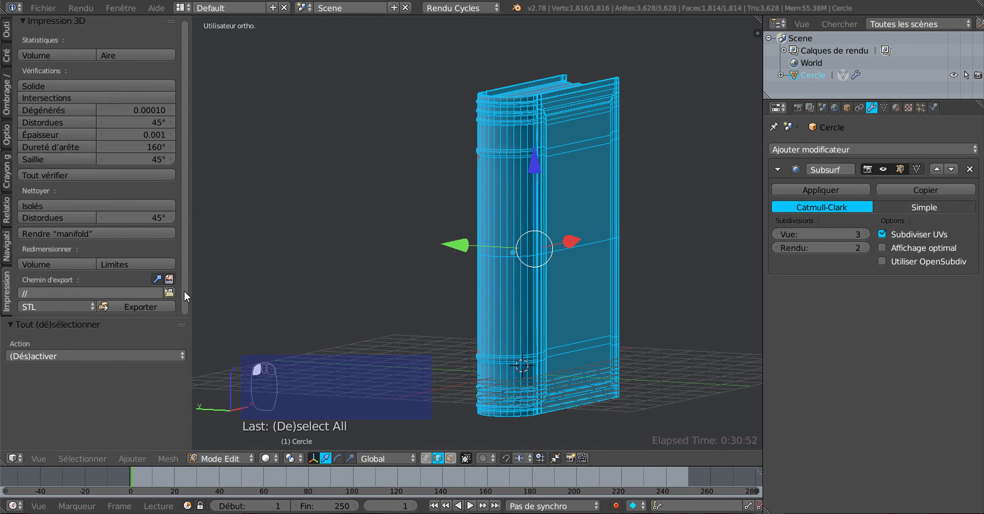
left_click(54, 175)
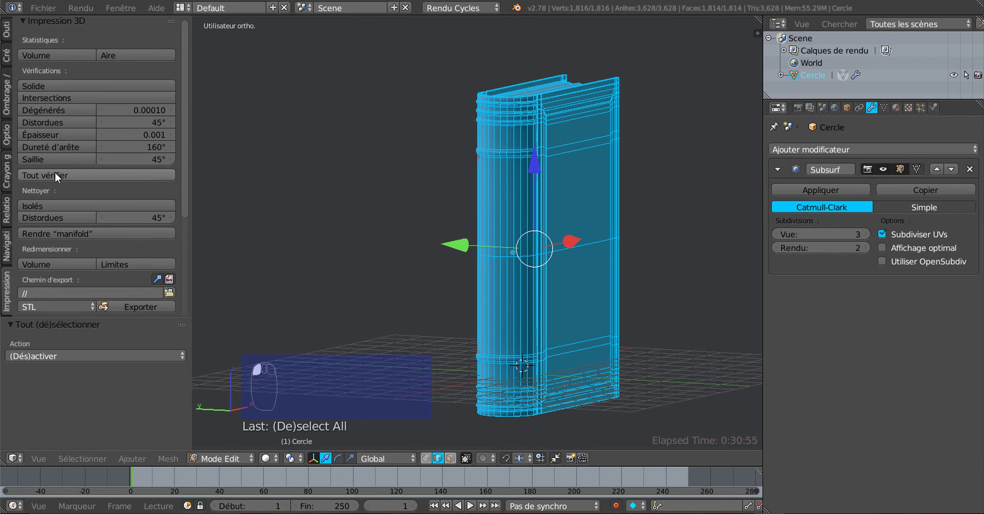
left_click_drag(186, 196, 199, 327)
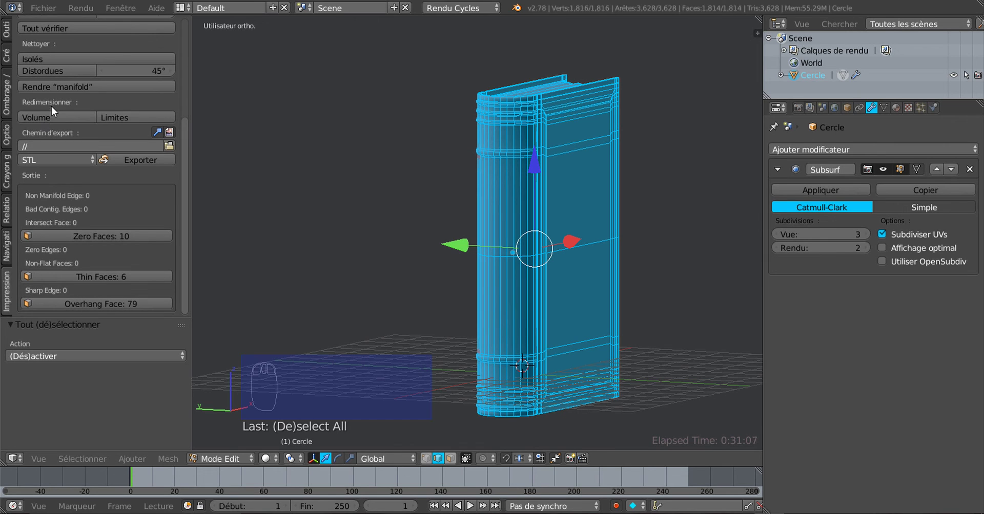
Clean the mesh with the 3D-print 'Rendre manifold' operation and return to Object Mode.
scroll(53, 161, "up", 3)
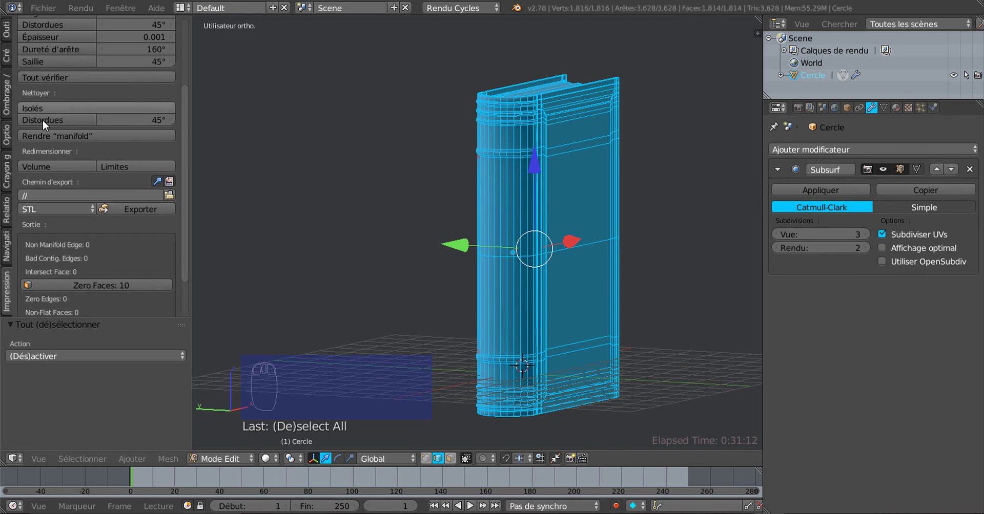
left_click(65, 136)
left_click(64, 134)
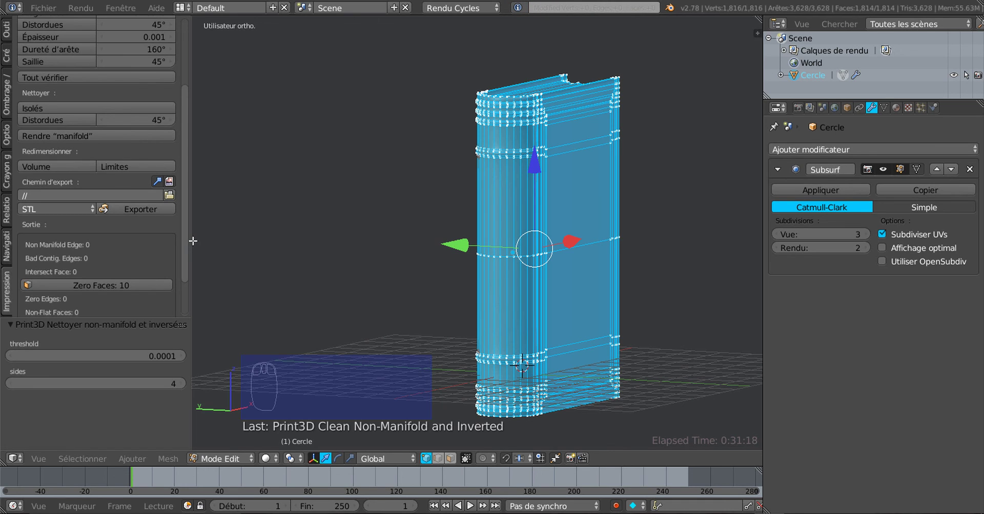
scroll(187, 246, "down", 2)
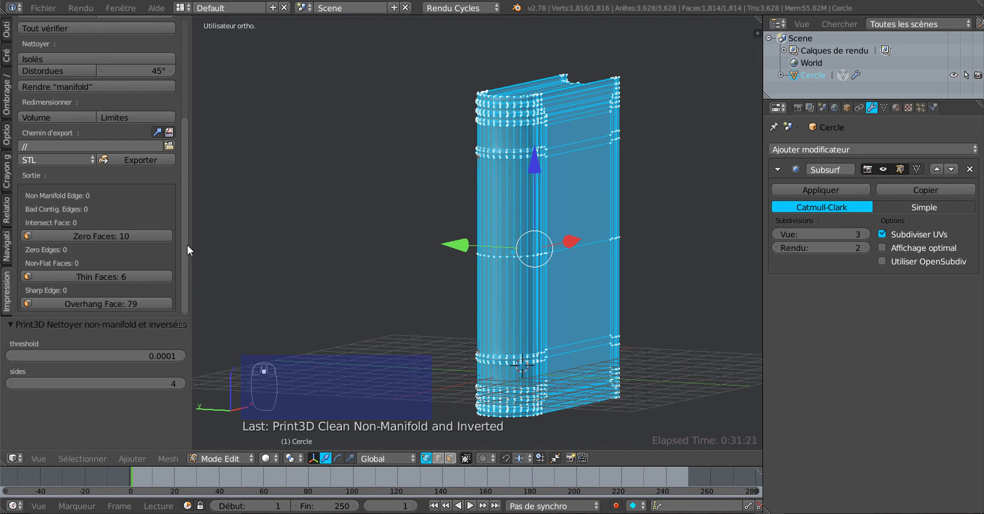
key("Tab")
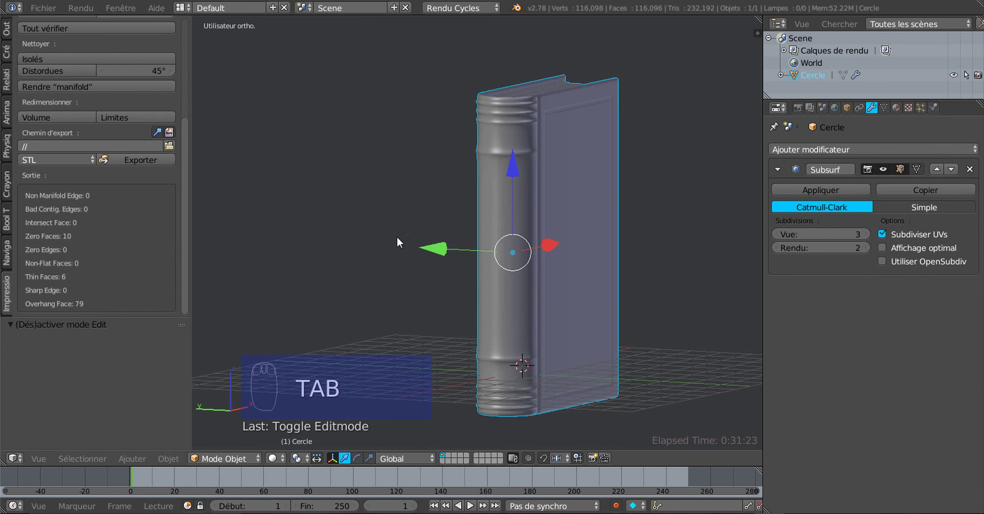
Examine the cleaned book's shading on the fore edge, both covers and the top of the spine.
middle_click_drag(397, 236, 783, 214)
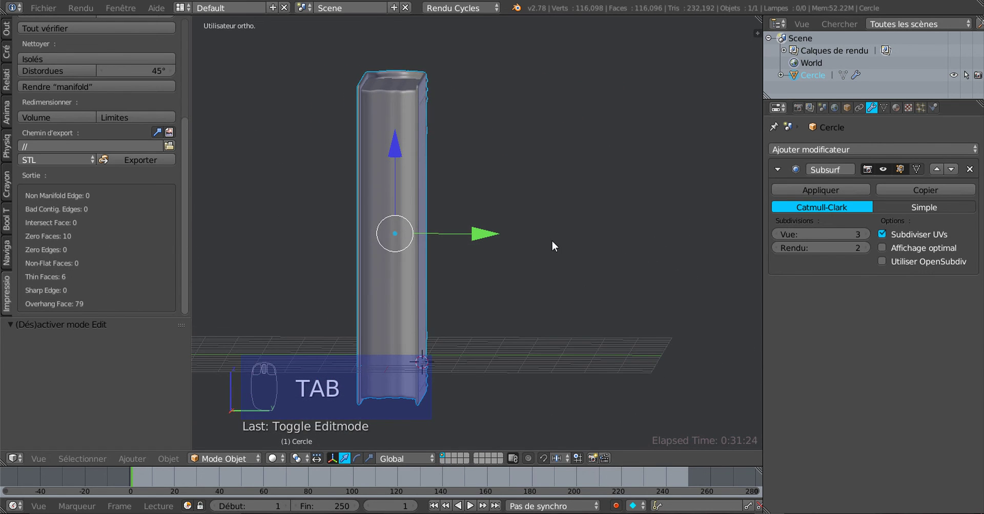
mouse_move(551, 240)
middle_mouse_down()
mouse_move(591, 327)
mouse_move(570, 296)
mouse_move(616, 240)
mouse_move(552, 284)
mouse_move(549, 264)
mouse_move(655, 321)
mouse_move(672, 319)
mouse_move(559, 238)
middle_mouse_up()
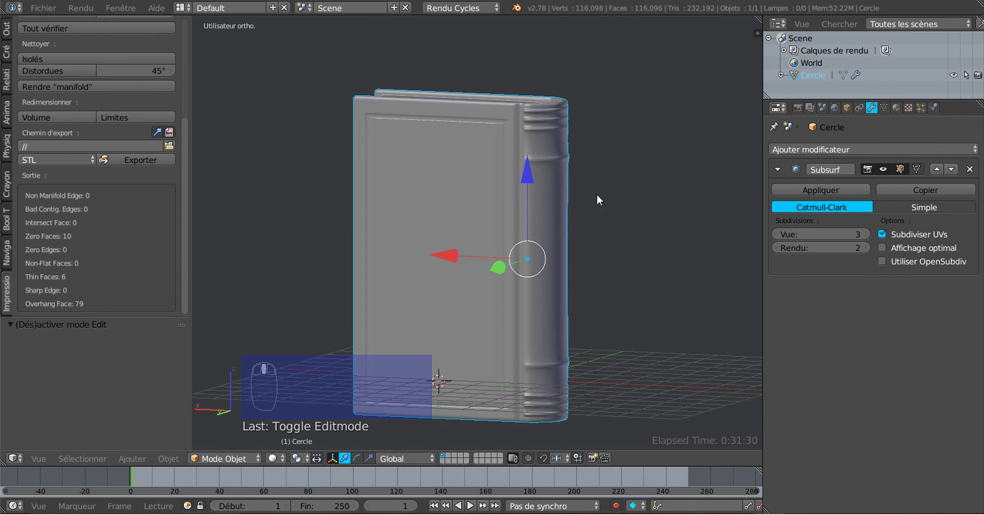
middle_click_drag(597, 195, 537, 256)
scroll(546, 238, "up", 3)
scroll(536, 251, "up", 2)
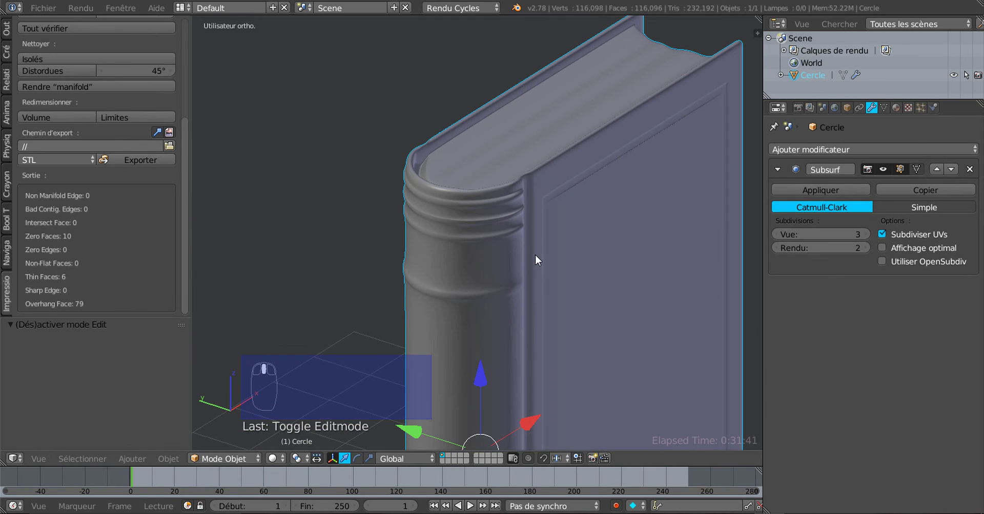
Enter Edit Mode, switch to face selection and select the large upper face of the front cover's panel.
scroll(461, 241, "down", 3)
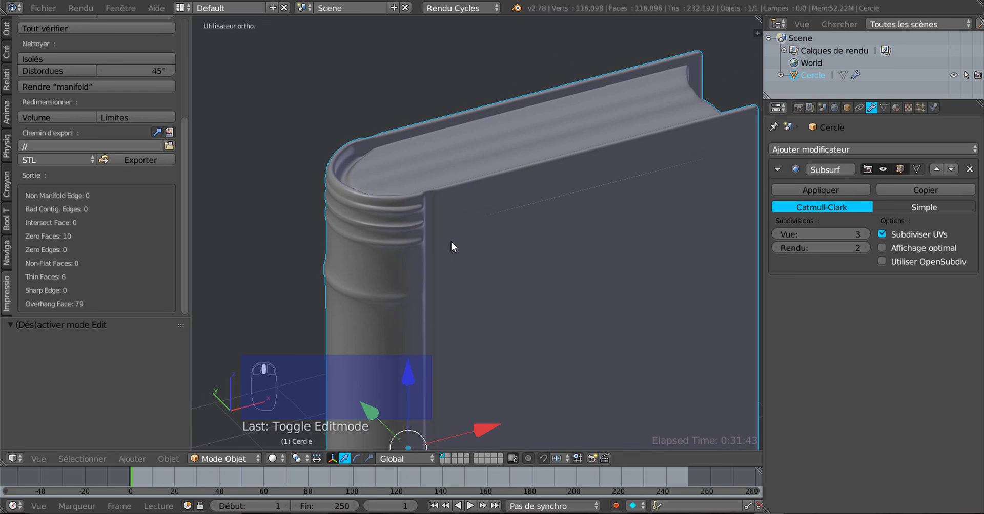
scroll(462, 229, "down", 3)
key("Tab")
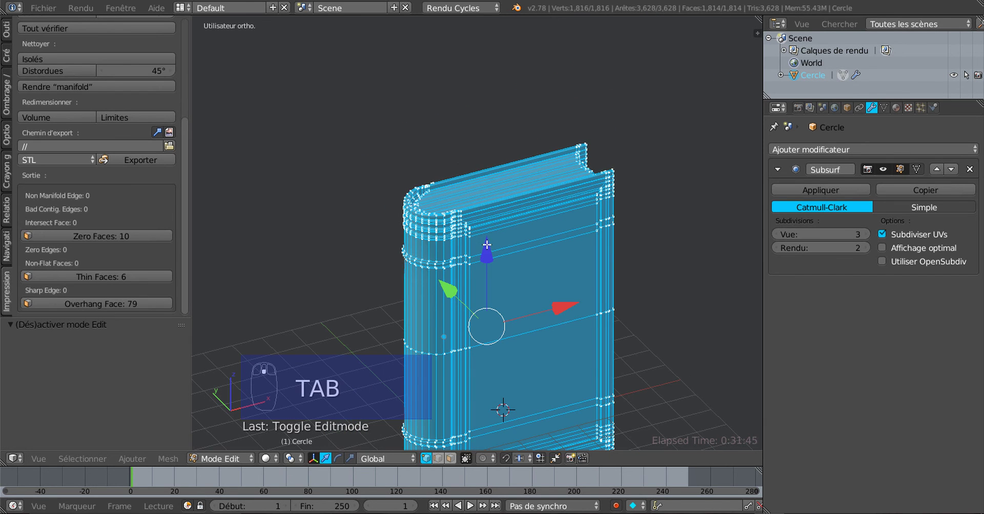
key("Tab")
key("Tab")
scroll(454, 295, "down", 1)
middle_click_drag(454, 295, 472, 327)
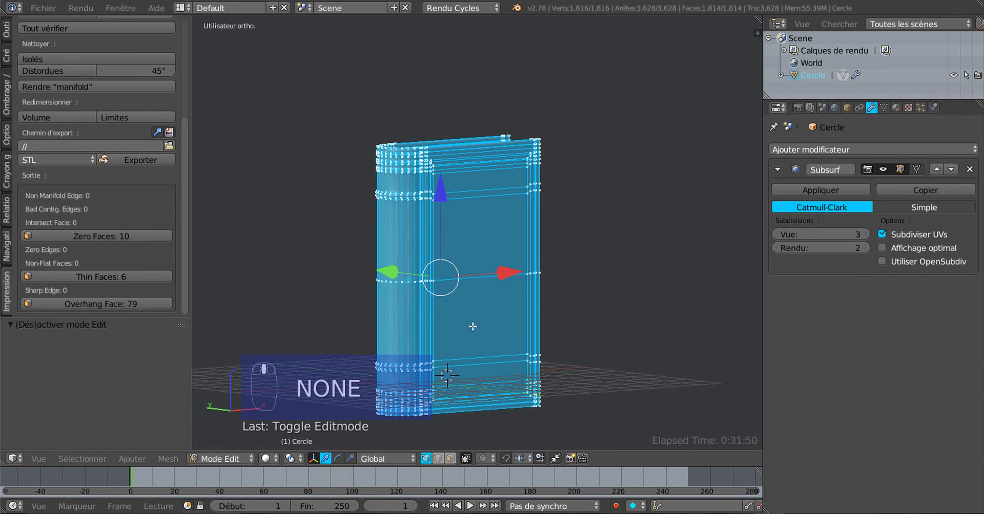
left_click(451, 459)
right_click(486, 225)
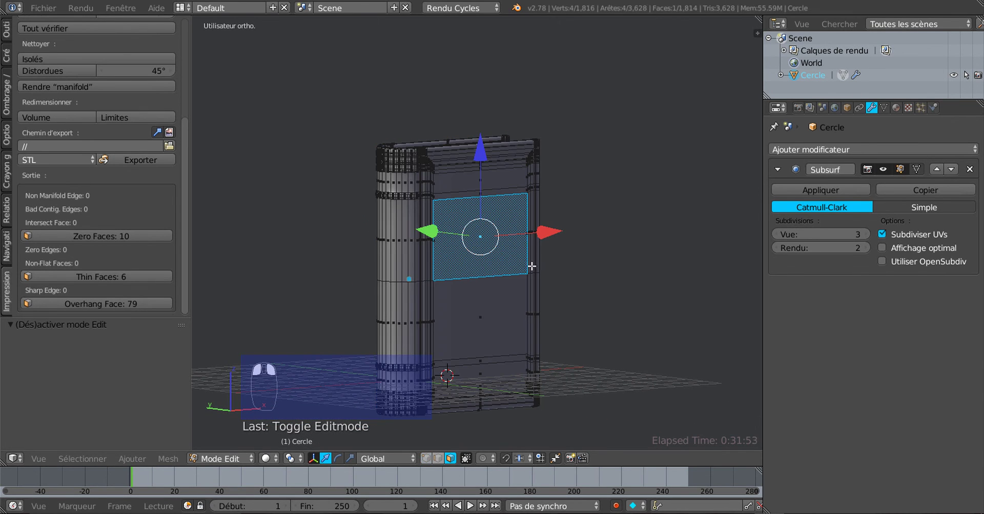
Invert the selected cover face's normal with 'Inverser direction' and return to Object Mode.
scroll(513, 231, "up", 4)
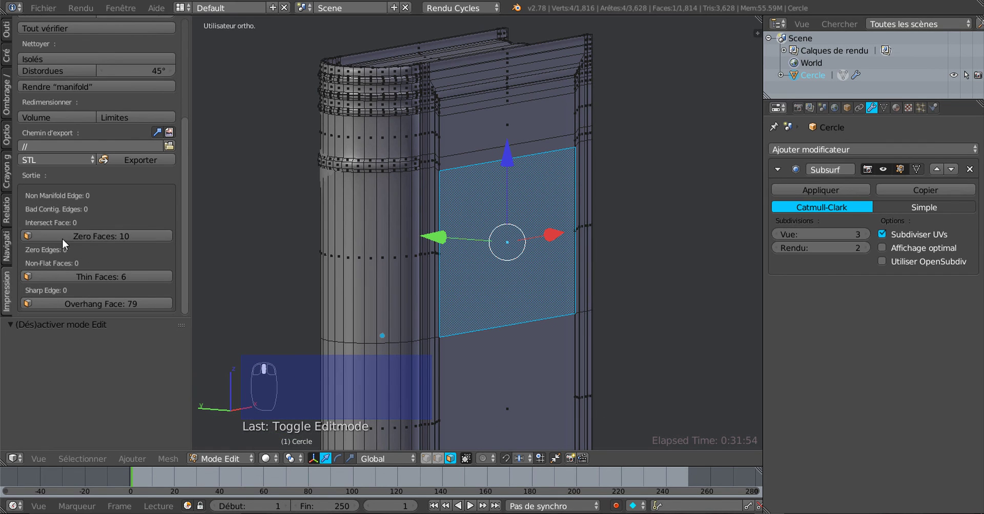
left_click(8, 47)
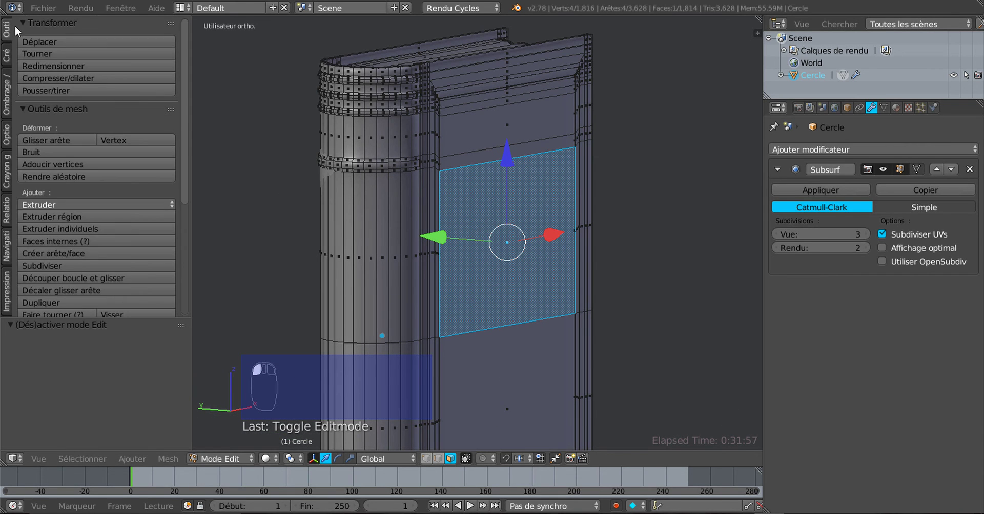
left_click(7, 105)
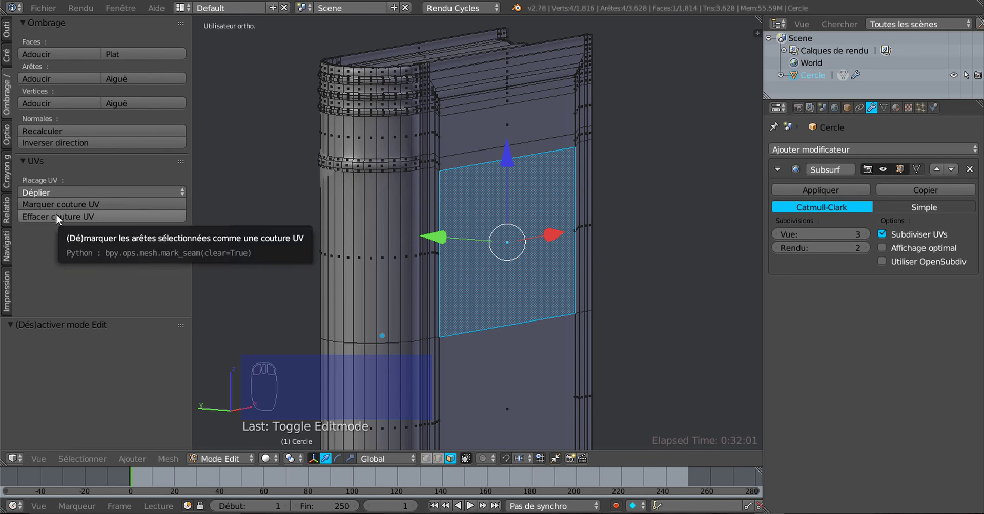
left_click(7, 97)
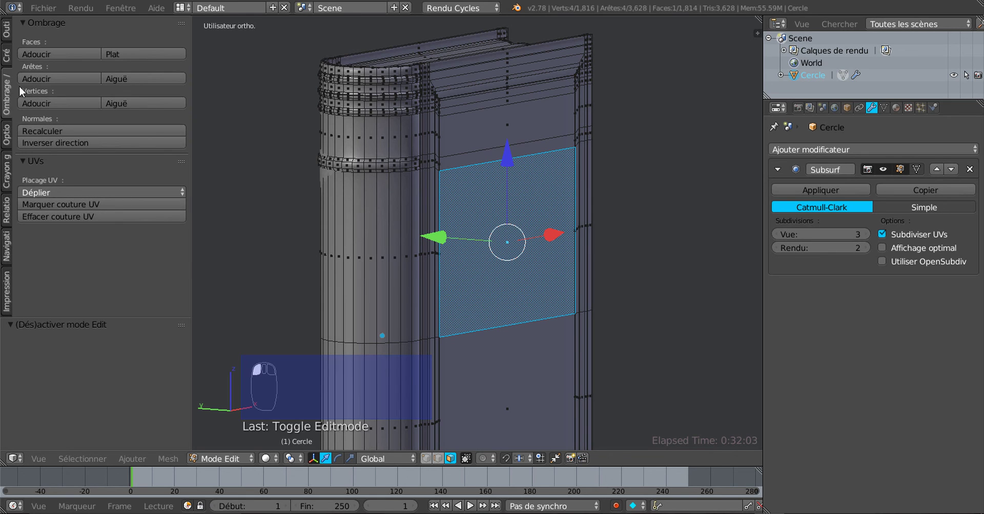
left_click(65, 143)
key("Tab")
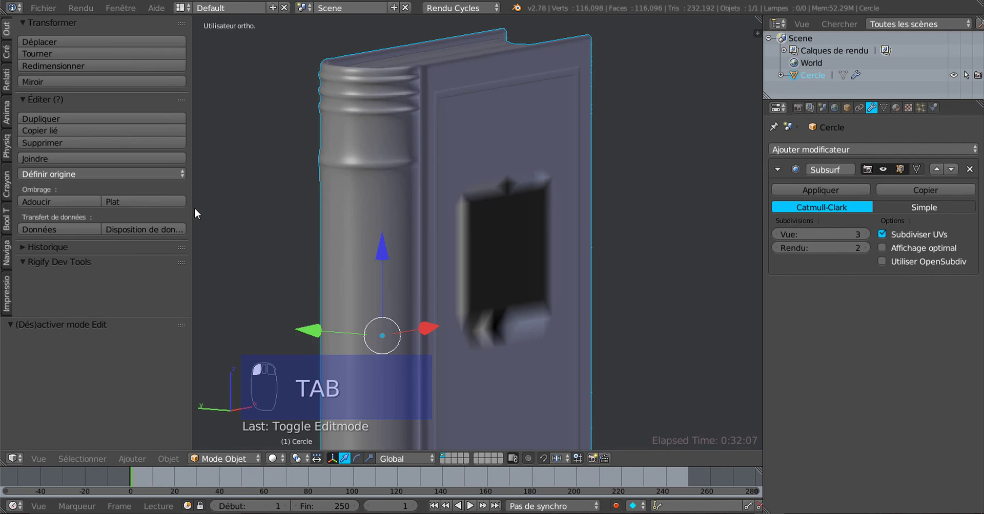
Examine the cover's shading around the inverted face and undo the normal inversion.
middle_click_drag(321, 243, 372, 257)
scroll(289, 229, "up", 2)
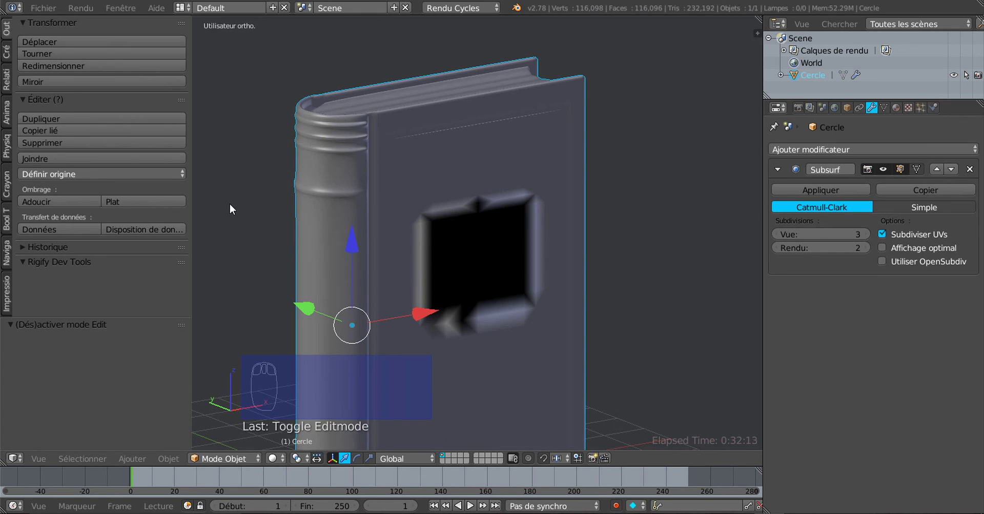
key("ctrl+z")
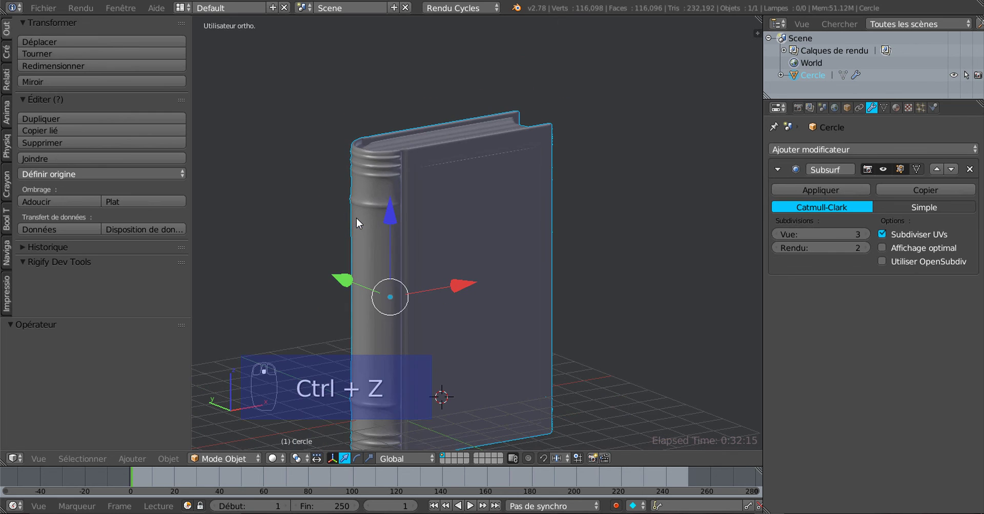
Enter Edit Mode and bring the front cover panel's upper corner beside the spine into close view.
key("Tab")
middle_click_drag(355, 217, 371, 234)
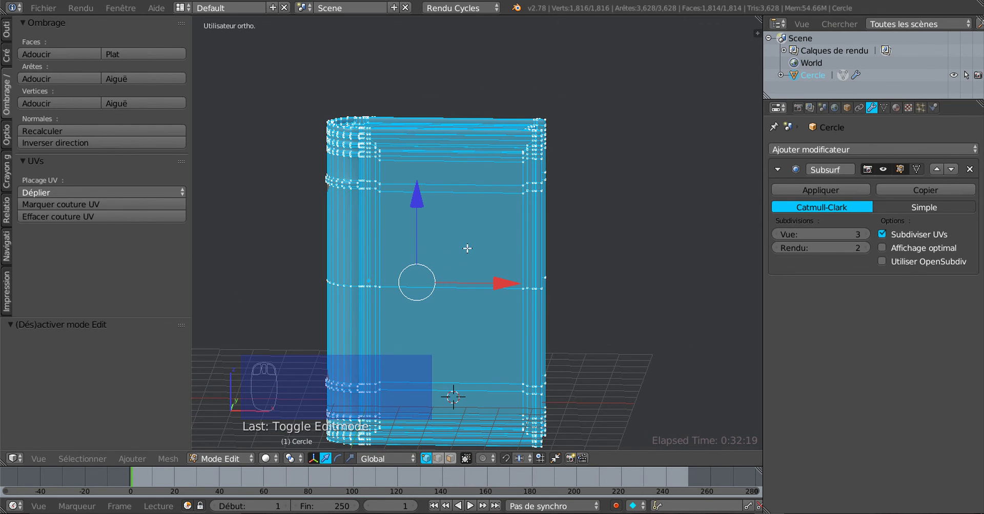
scroll(473, 249, "up", 3)
middle_click_drag(448, 237, 393, 239)
scroll(393, 239, "up", 2)
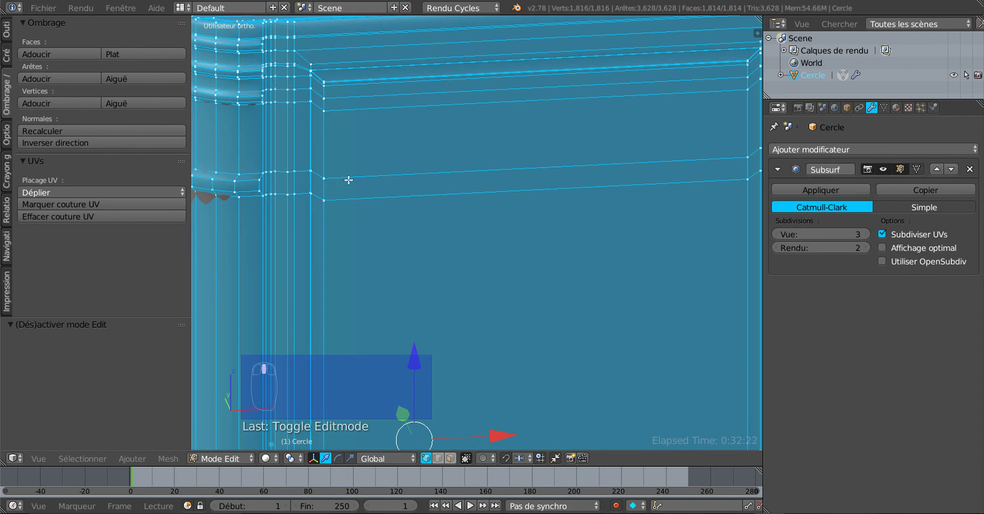
Try moving a single vertex on the panel's spine-side border along X, and undo the move.
right_click(326, 176)
left_click_drag(398, 171, 404, 191)
key("ctrl+z")
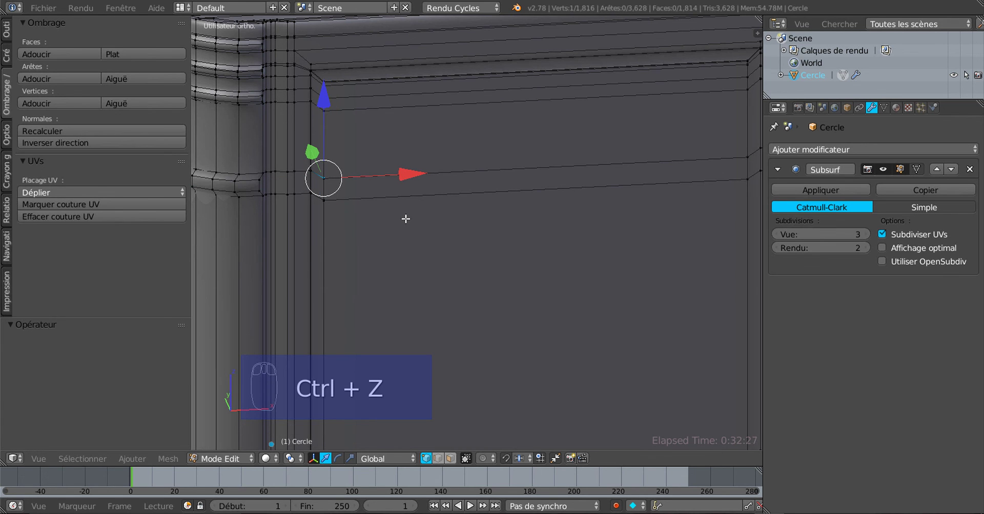
Select two adjacent vertices near the cover's top edge beside the spine and raise them about 0.18 along Z.
middle_click_drag(407, 217, 471, 256)
middle_click_drag(336, 162, 443, 240, "shift")
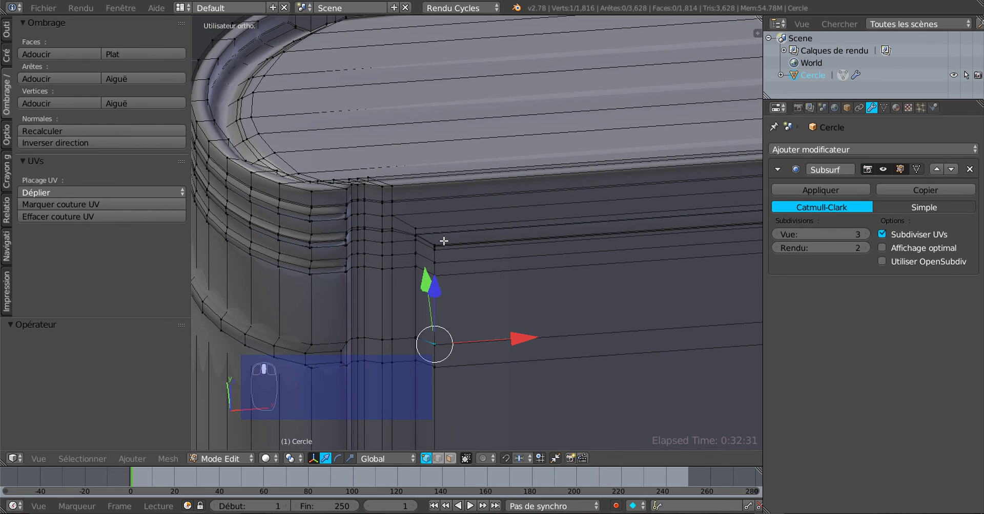
right_click(386, 215)
right_click(394, 215, "shift")
middle_click_drag(401, 264, 398, 239)
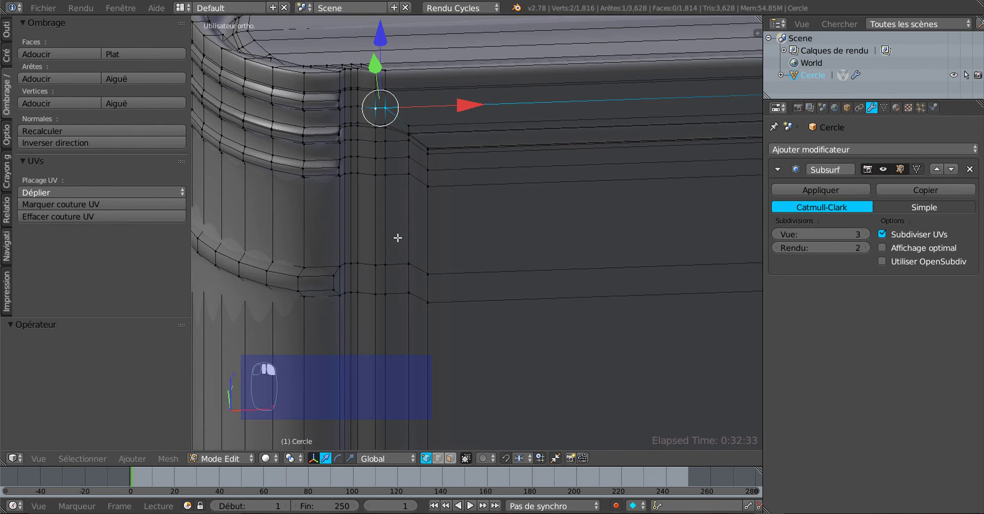
middle_click_drag(404, 195, 408, 130, "shift")
key("g")
key("z")
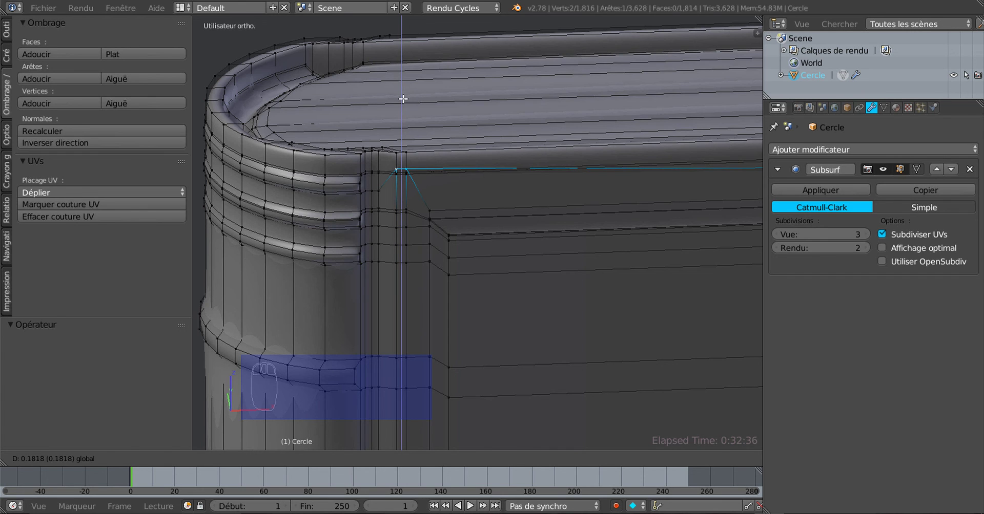
left_click(403, 99)
Return to Object Mode and examine the smoothed surface up close along the cover's top edge.
key("Tab")
middle_click_drag(435, 195, 457, 346)
middle_click_drag(401, 257, 441, 233)
scroll(367, 251, "up", 3)
key("apostrophe")
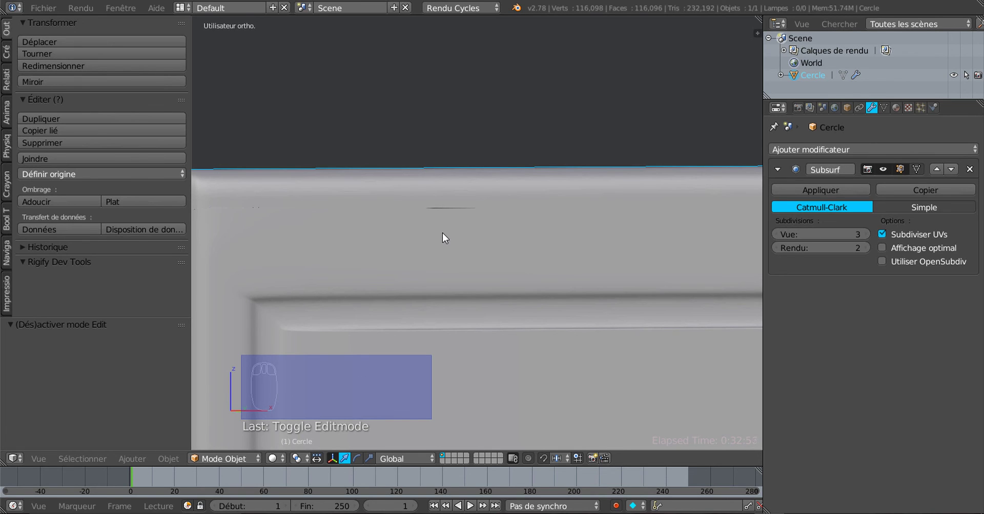
In Edit Mode, lower the two selected vertices about 0.117 along Z, with a final slight height adjustment.
key("Tab")
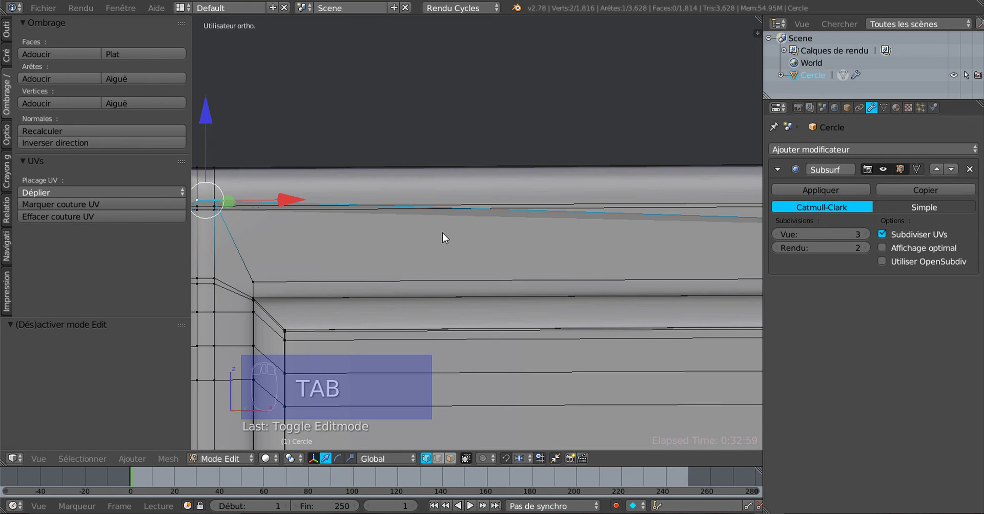
scroll(375, 239, "up", 6, "ctrl")
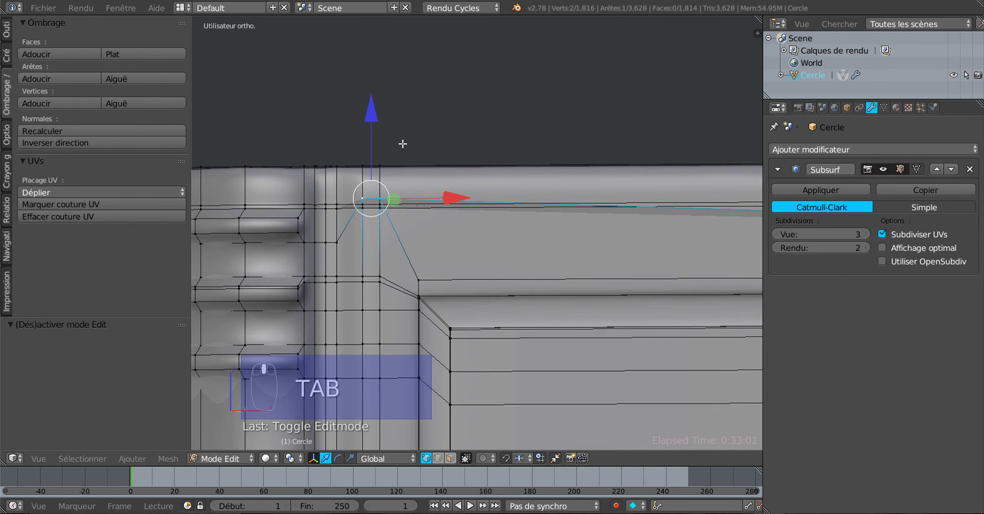
left_click_drag(374, 128, 378, 159)
scroll(378, 158, "down", 4)
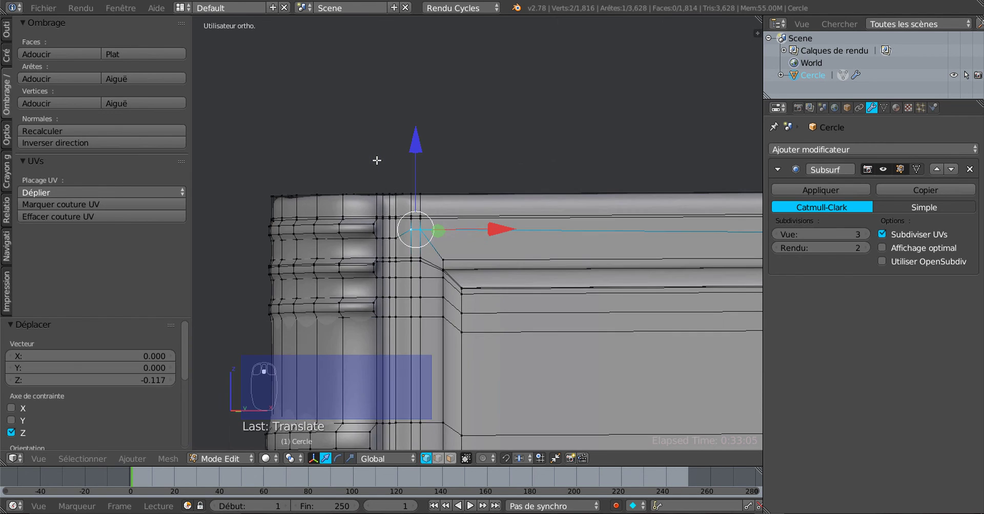
middle_click_drag(391, 166, 332, 131, "shift")
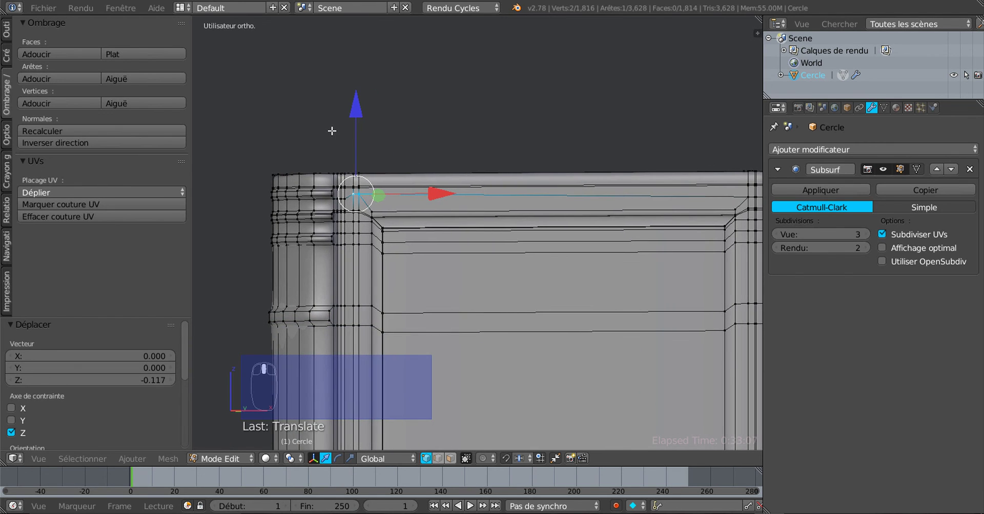
left_click_drag(355, 125, 358, 127)
Compare the cover's smoothed shading in Object Mode with its edge loops in Edit Mode, ending in Object Mode.
key("Tab")
scroll(385, 198, "down", 3)
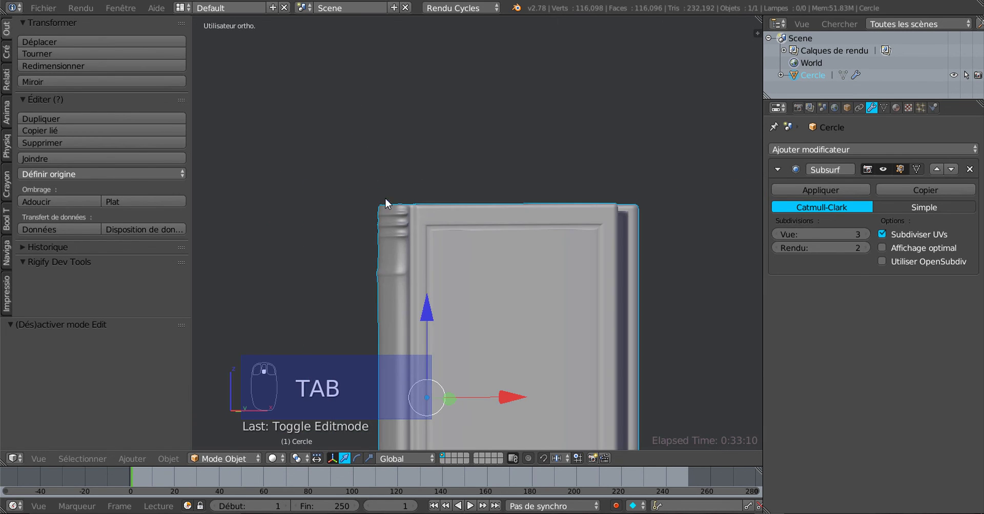
scroll(438, 256, "up", 2)
key("Tab")
scroll(444, 255, "up", 2)
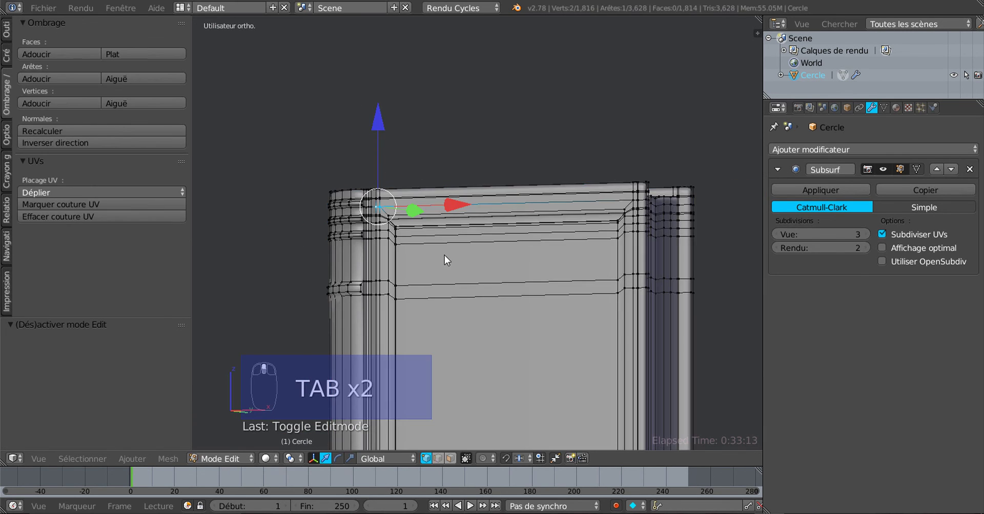
middle_click_drag(513, 247, 434, 190, "shift")
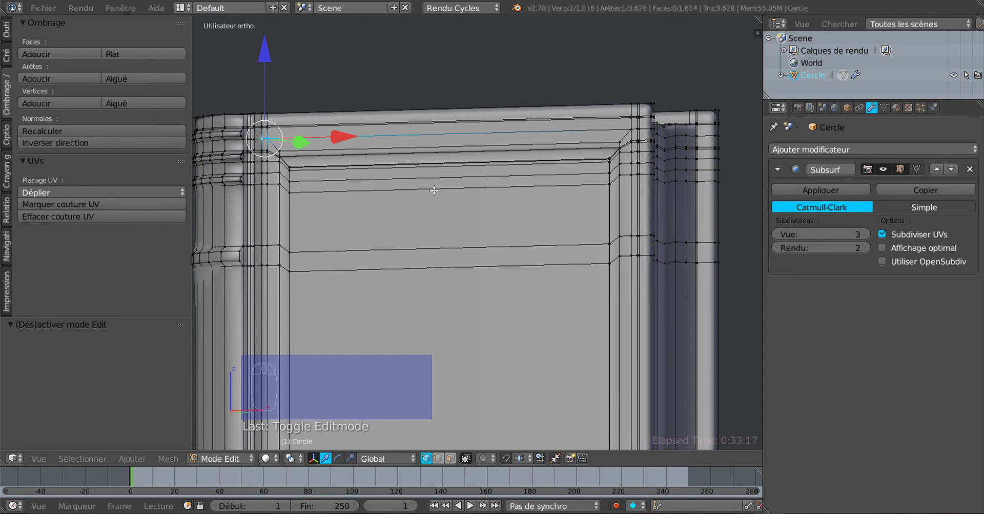
scroll(434, 190, "down", 3)
middle_click_drag(468, 224, 499, 192)
key("Tab")
scroll(543, 233, "down", 3)
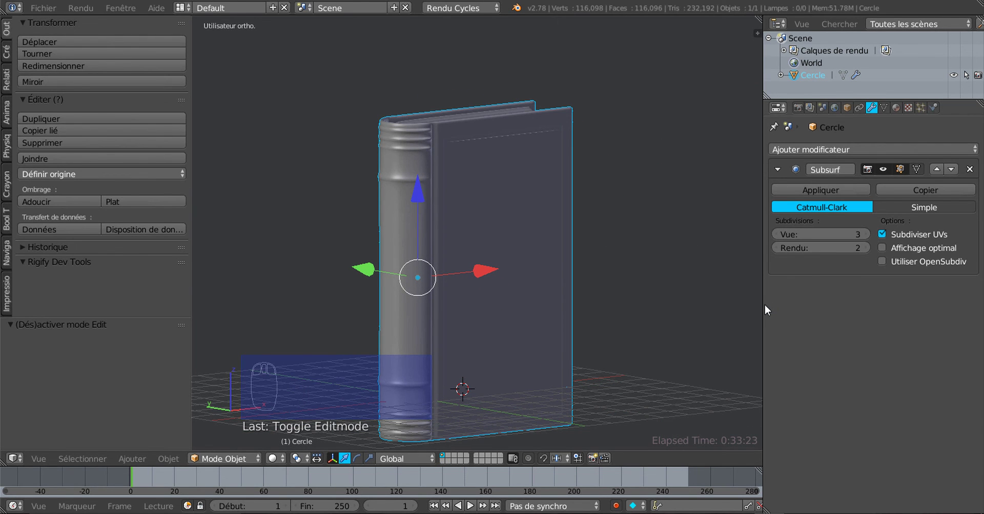
Enlarge the 3D view, show its properties sidebar and widen it until its fields are readable.
left_click_drag(763, 306, 903, 300)
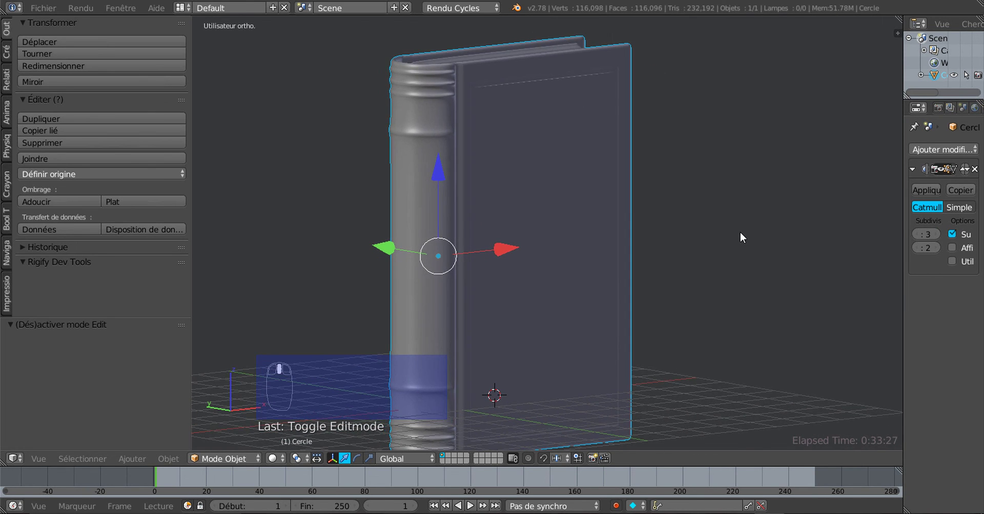
key("n")
scroll(806, 263, "down", 5)
scroll(814, 268, "down", 5)
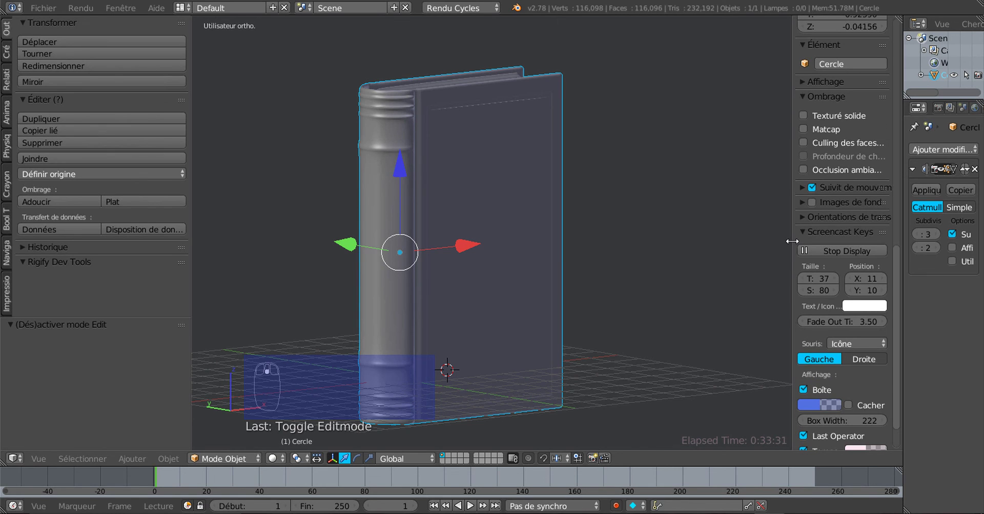
left_click_drag(793, 244, 710, 246)
Select the book, rename the object as livre, and hide the properties sidebar.
scroll(714, 284, "up", 2)
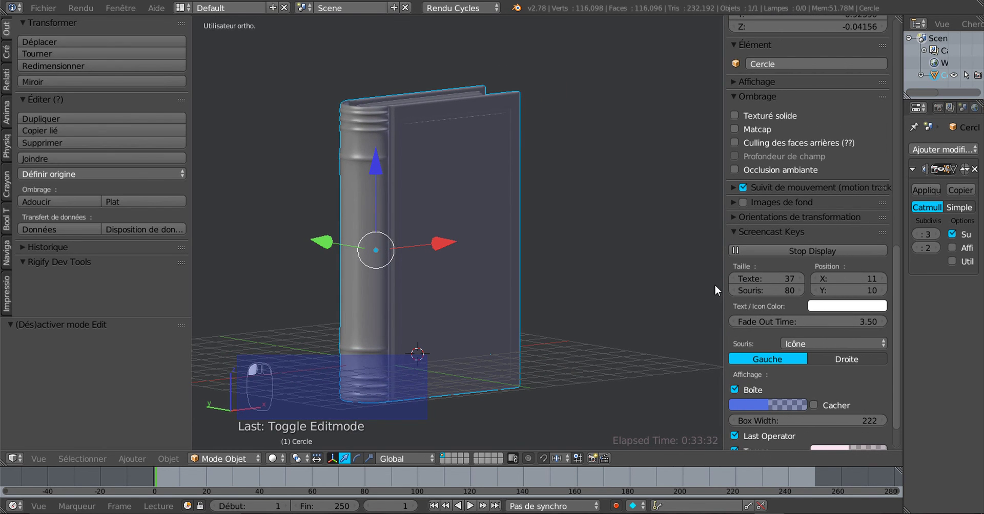
scroll(714, 284, "down", 2)
left_click_drag(897, 319, 893, 228)
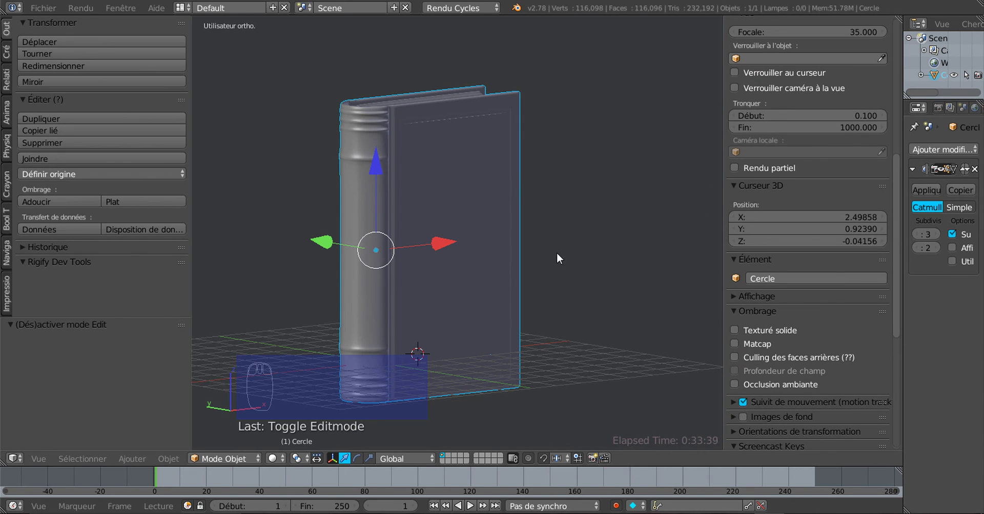
right_click(469, 272)
left_click_drag(896, 238, 902, 321)
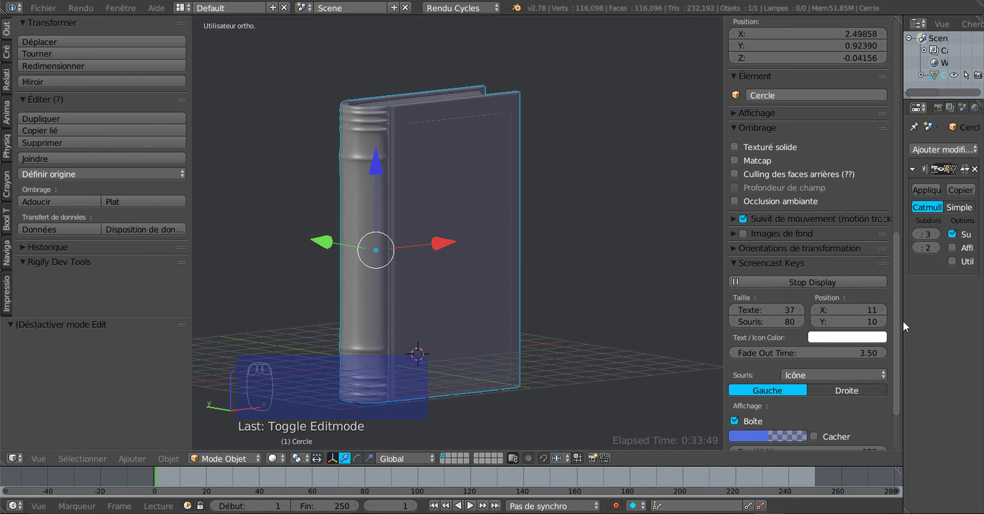
left_click(788, 96)
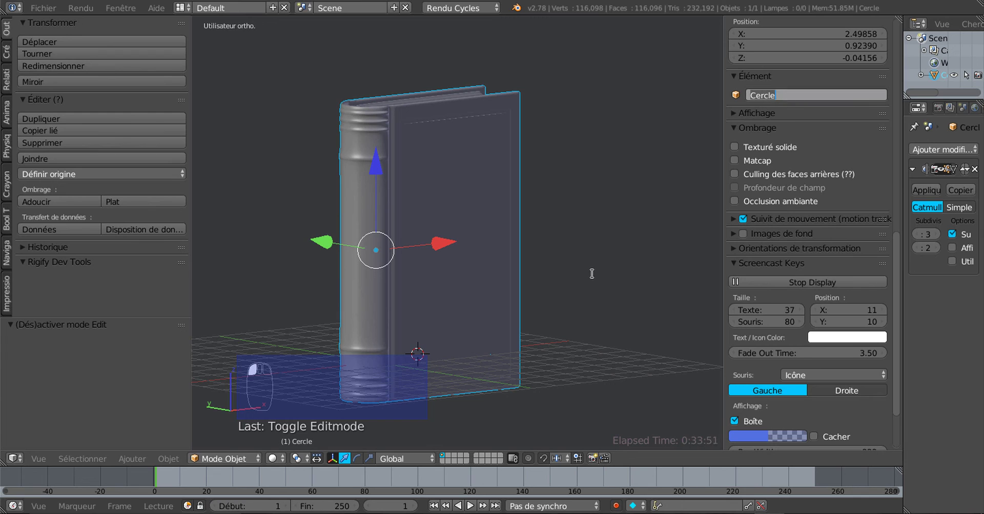
type("livre")
key("Return")
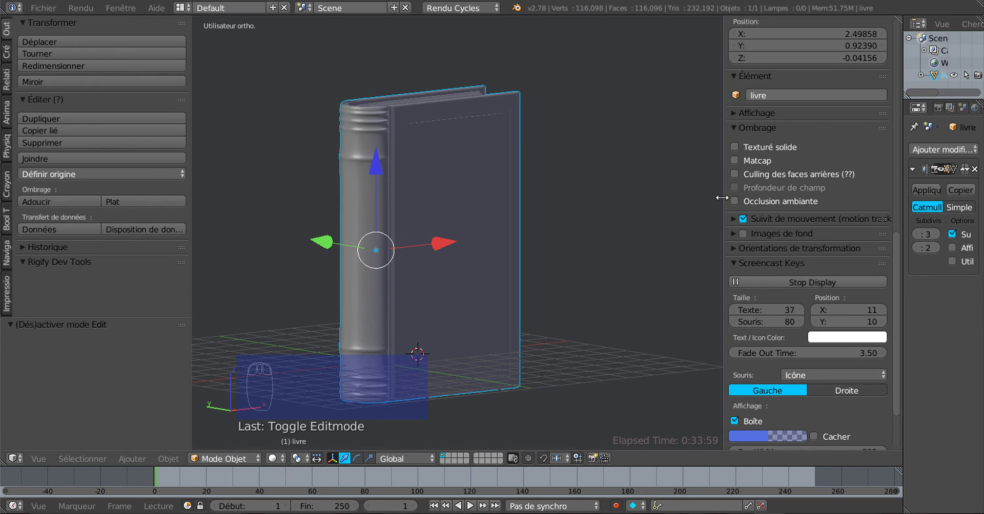
left_click_drag(722, 198, 871, 200)
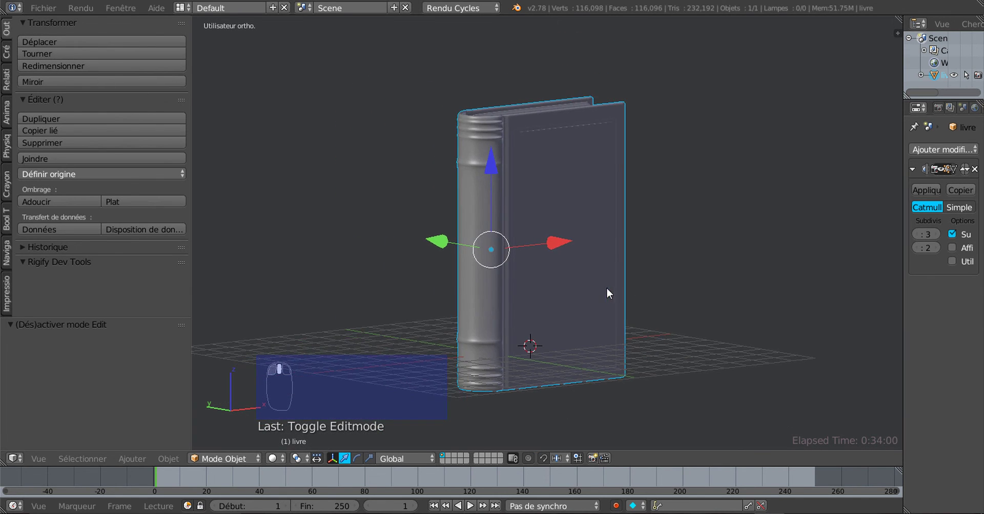
middle_click_drag(606, 288, 578, 299)
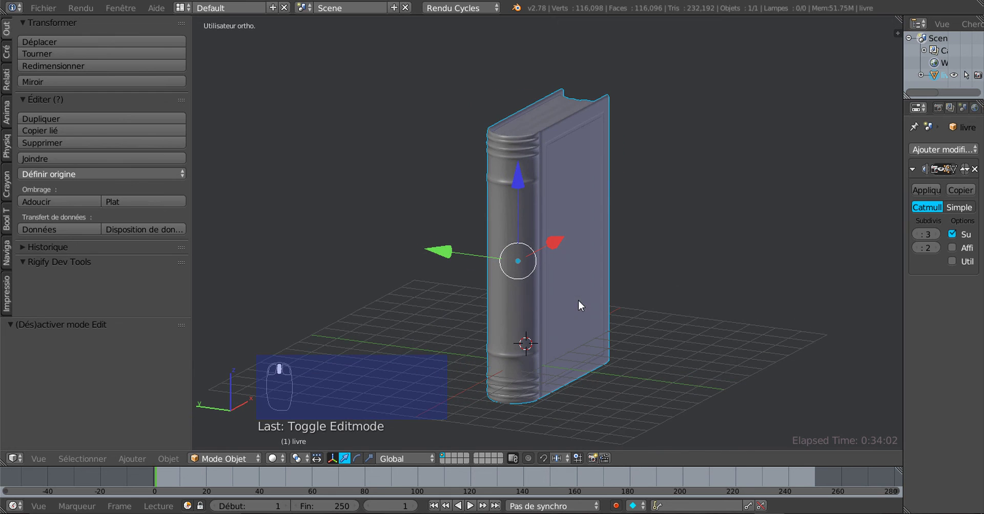
left_click(43, 8)
left_click(42, 8)
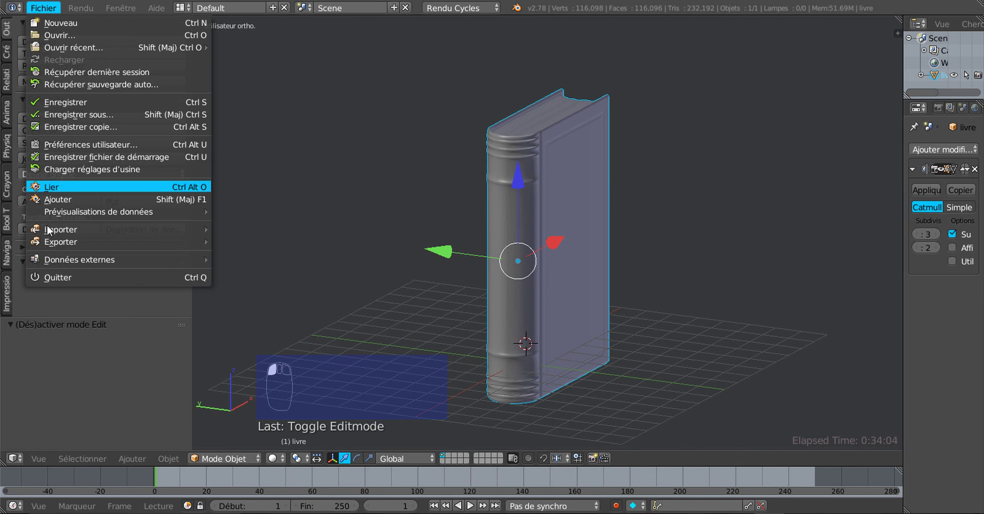
mouse_move(50, 262)
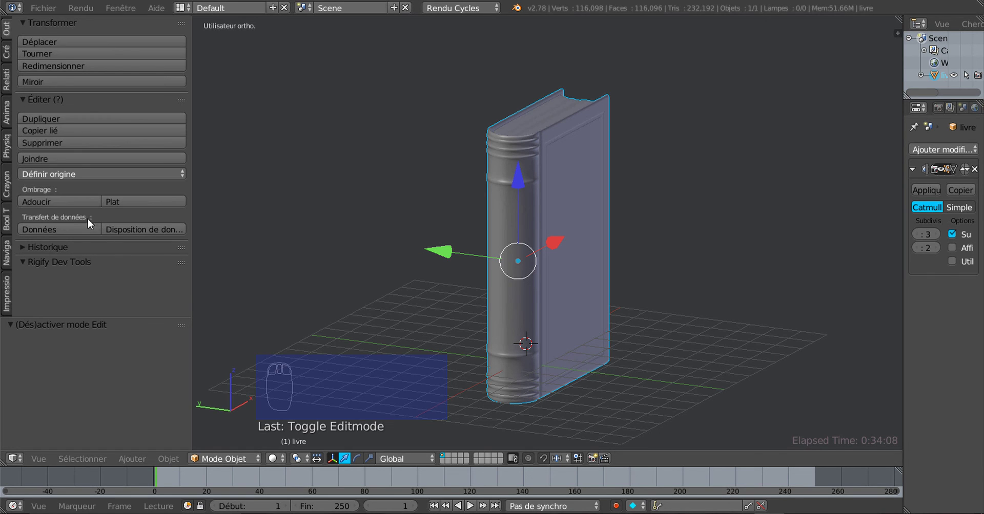
left_click(43, 8)
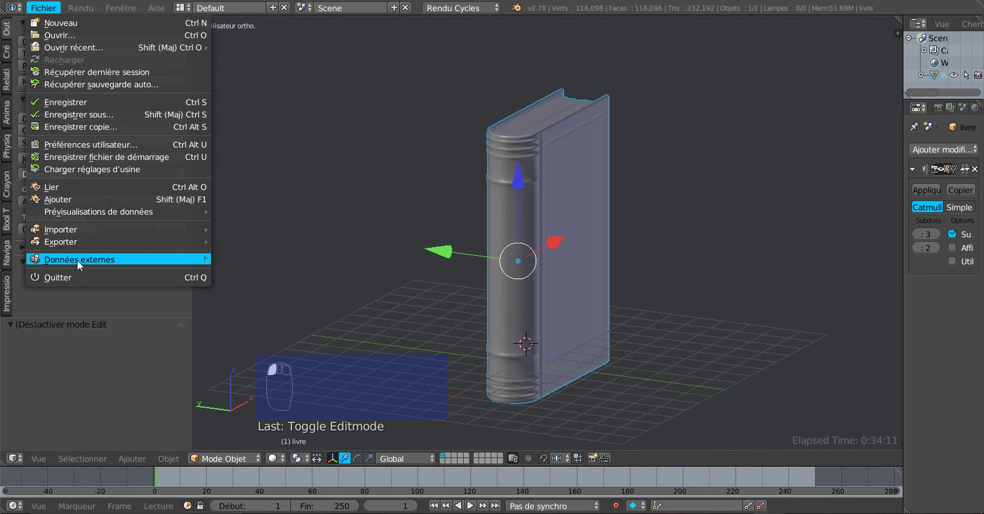
mouse_move(97, 260)
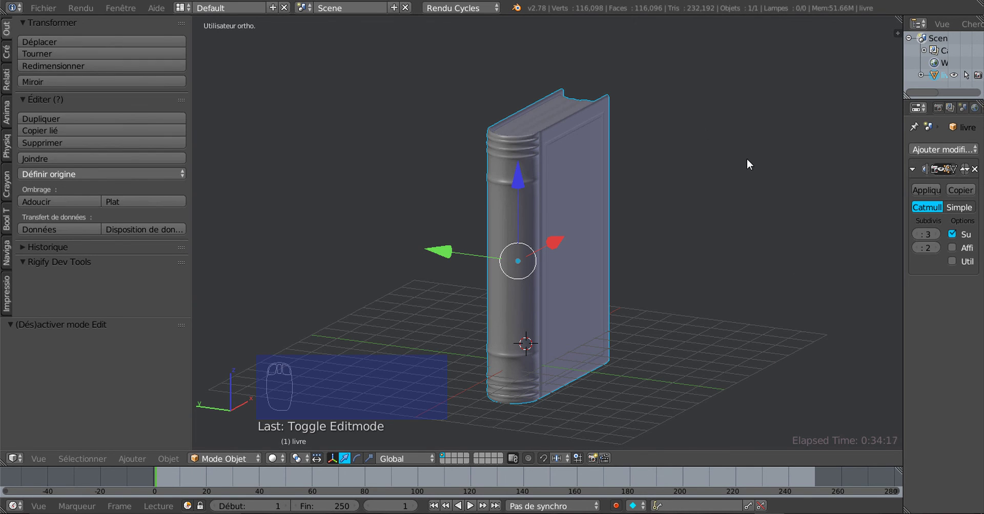
Widen the outliner and modifier column slightly, and inspect the book's spine, front cover and top edge from several angles.
middle_click_drag(684, 236, 630, 230)
scroll(631, 238, "up", 3)
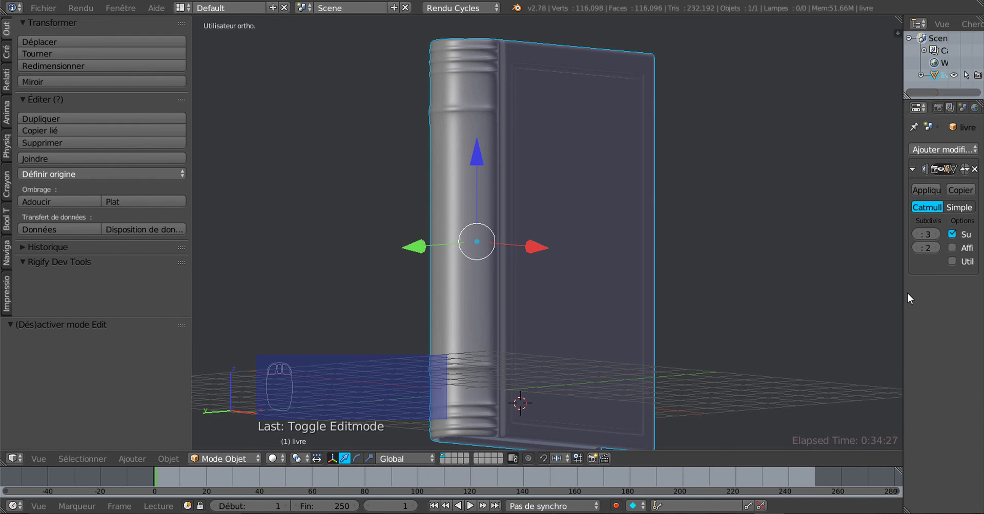
left_click_drag(902, 295, 884, 295)
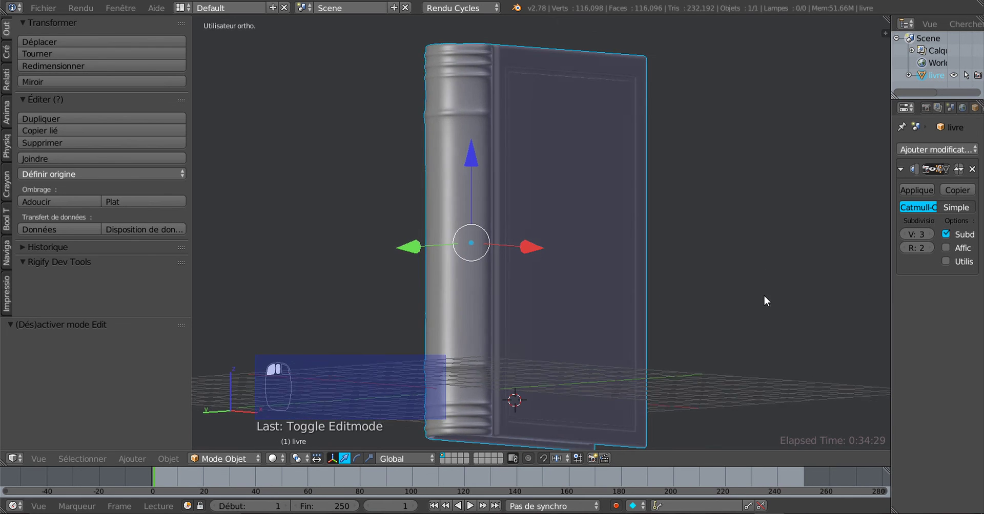
middle_click_drag(764, 294, 726, 274)
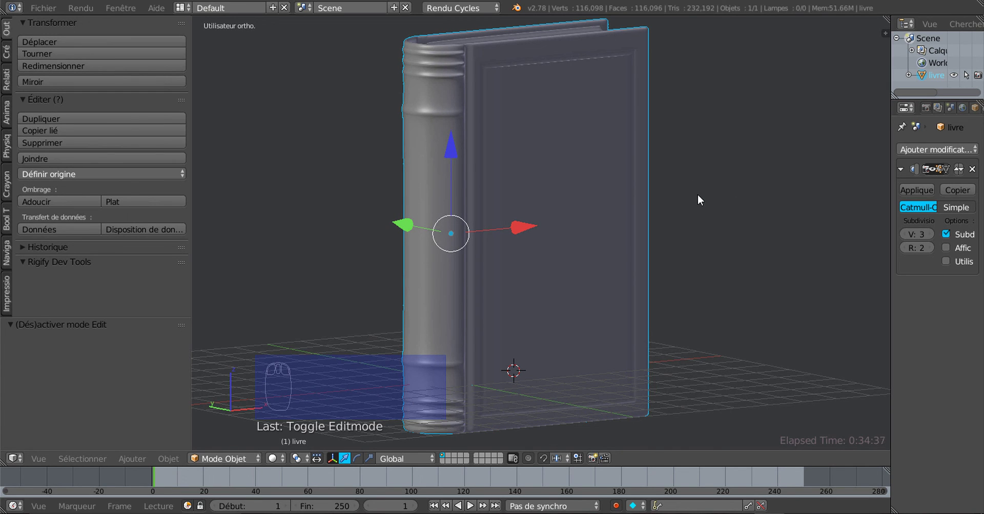
middle_click_drag(697, 195, 712, 231)
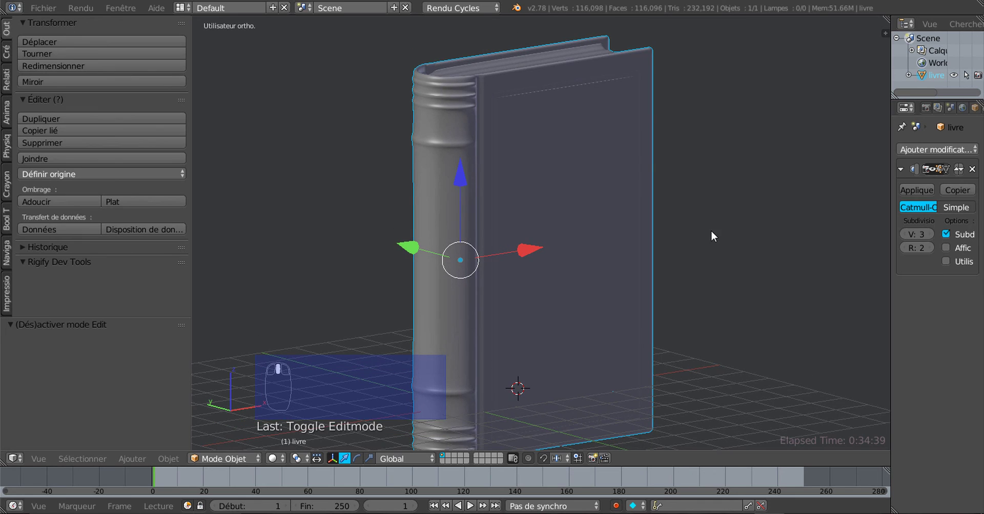